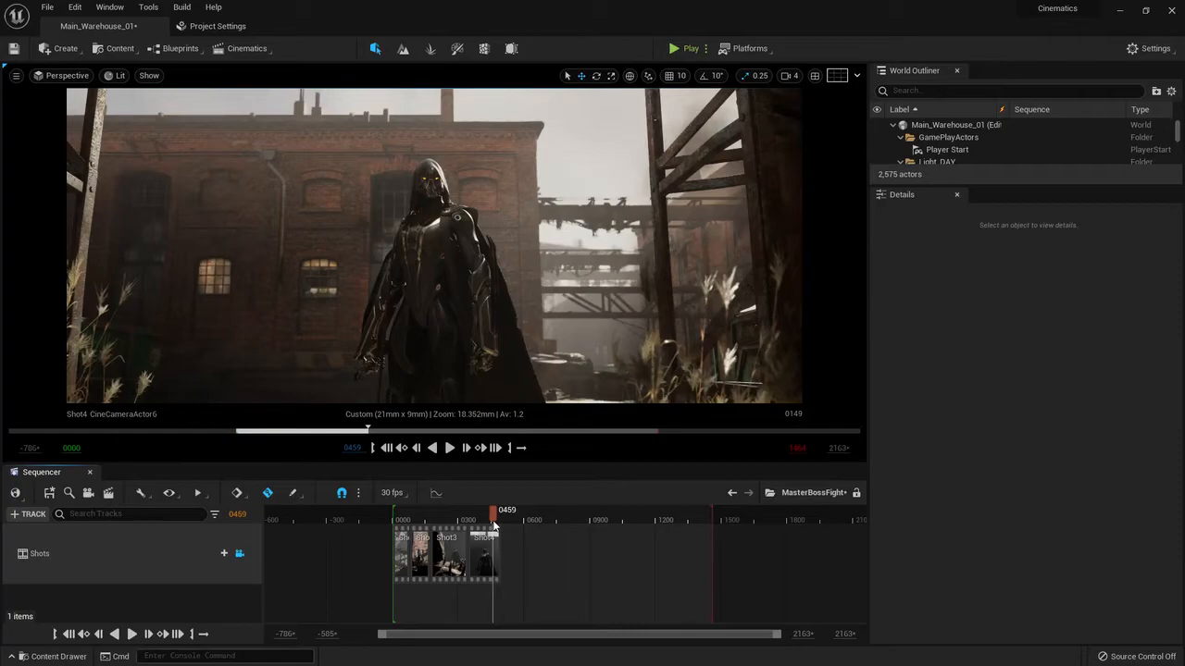
# Set the MasterBossFight playback range to start at frame -19 and end at frame 529, just outside the four shots
pyautogui.moveTo(493, 525); pyautogui.dragTo(492, 525)
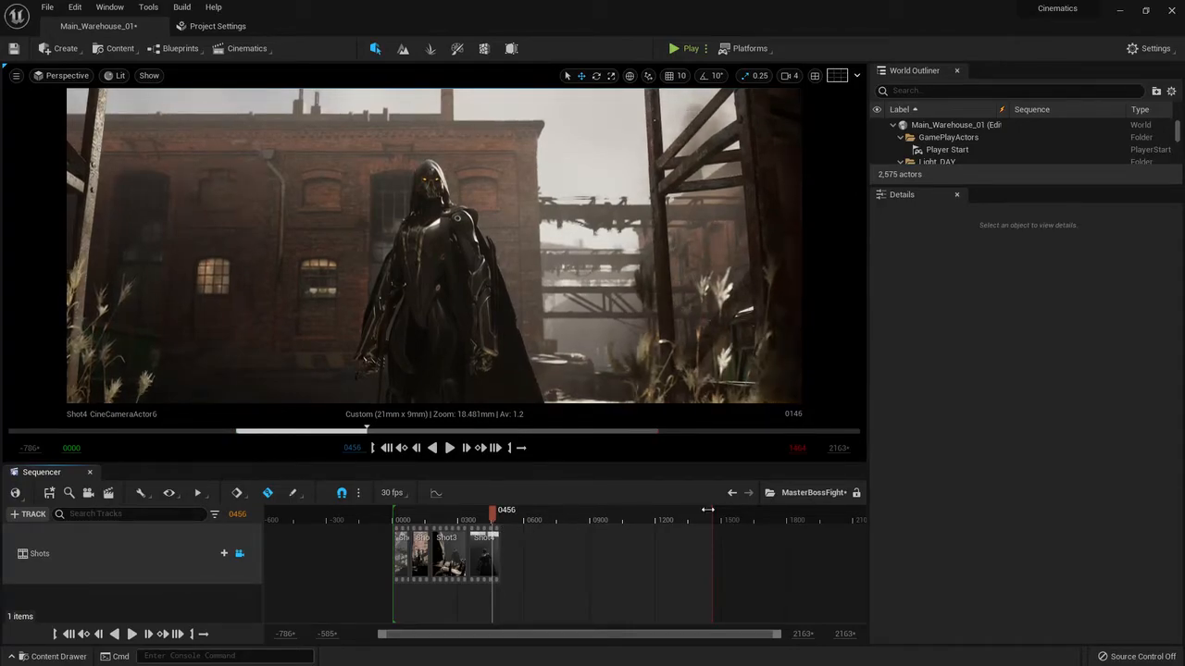
pyautogui.moveTo(712, 512); pyautogui.dragTo(508, 548)
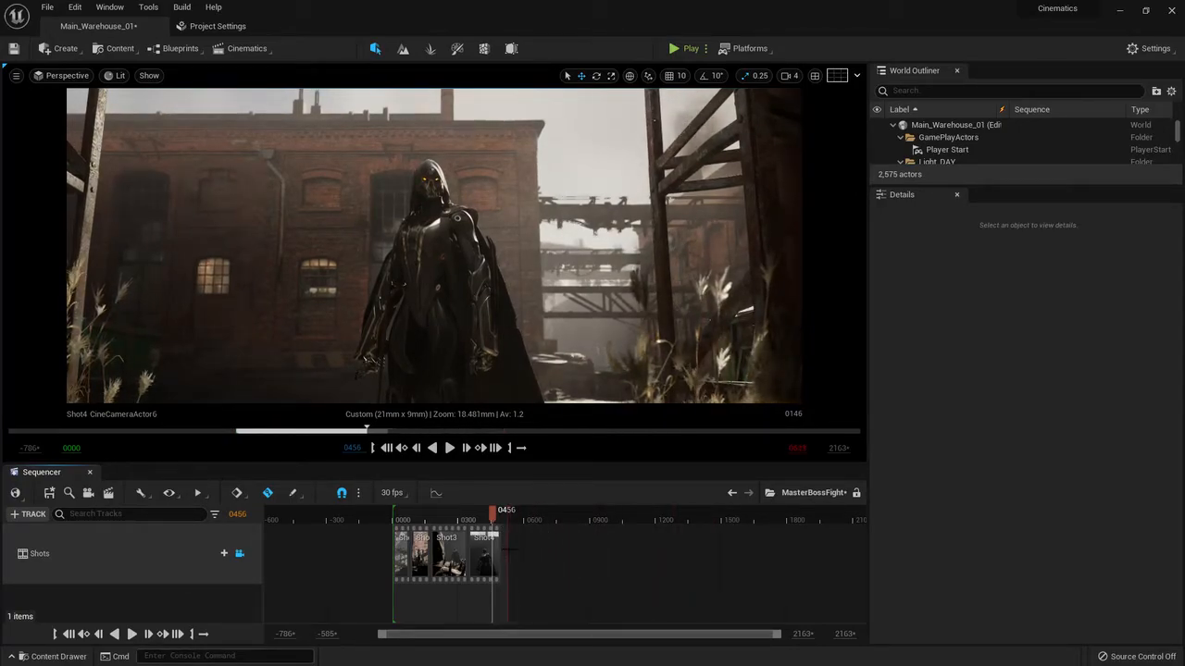
pyautogui.keyDown('ctrl'); pyautogui.scroll(2, 498, 544); pyautogui.keyUp('ctrl')
pyautogui.keyDown('ctrl'); pyautogui.scroll(3, 498, 544); pyautogui.keyUp('ctrl')
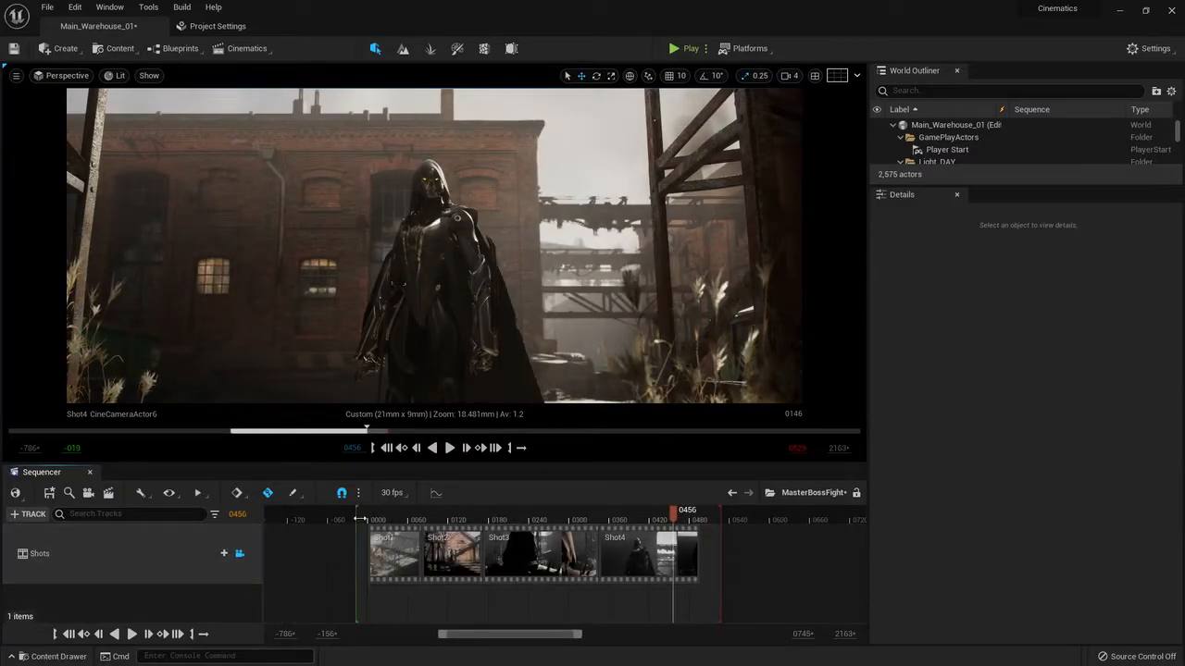
# Place the playhead at frame 0, exactly at the start of Shot1
pyautogui.click(368, 519)
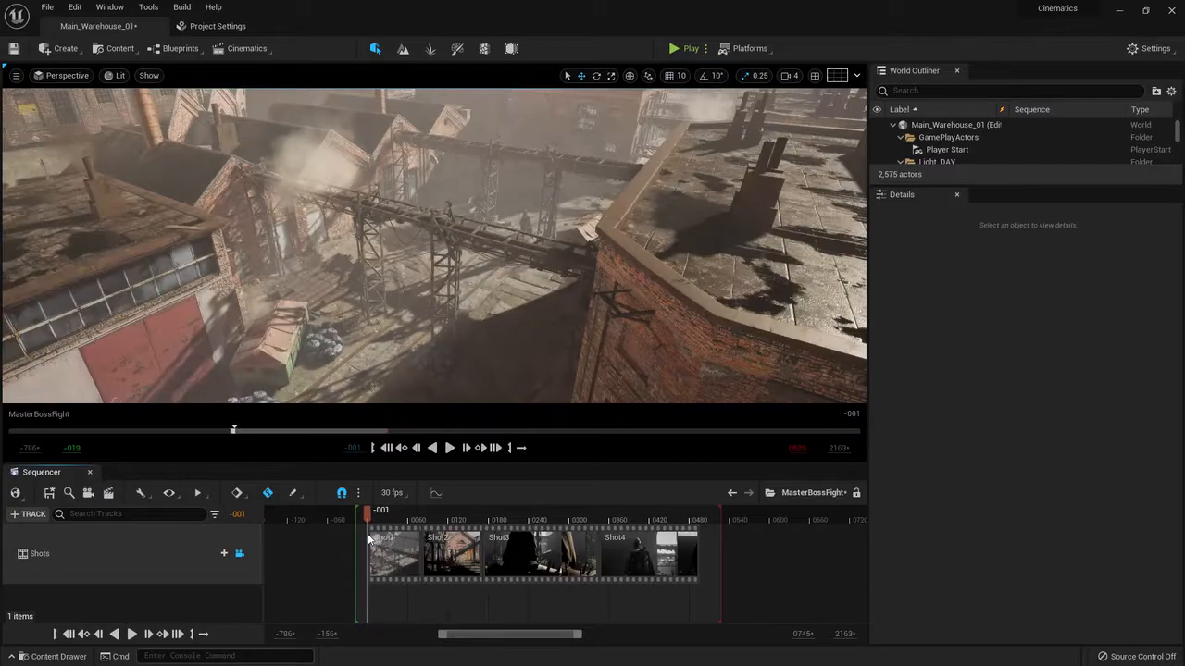
pyautogui.keyDown('ctrl'); pyautogui.scroll(3, 361, 528); pyautogui.keyUp('ctrl')
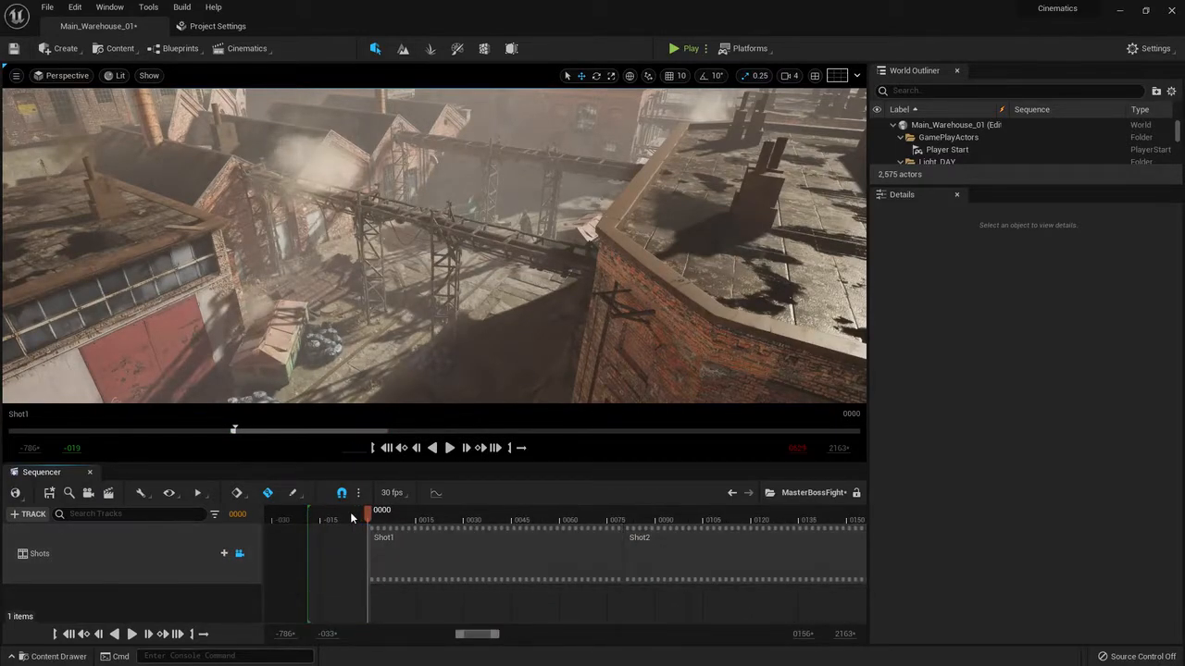
pyautogui.moveTo(378, 517); pyautogui.dragTo(368, 560)
pyautogui.keyDown('ctrl'); pyautogui.scroll(-3, 445, 550); pyautogui.keyUp('ctrl')
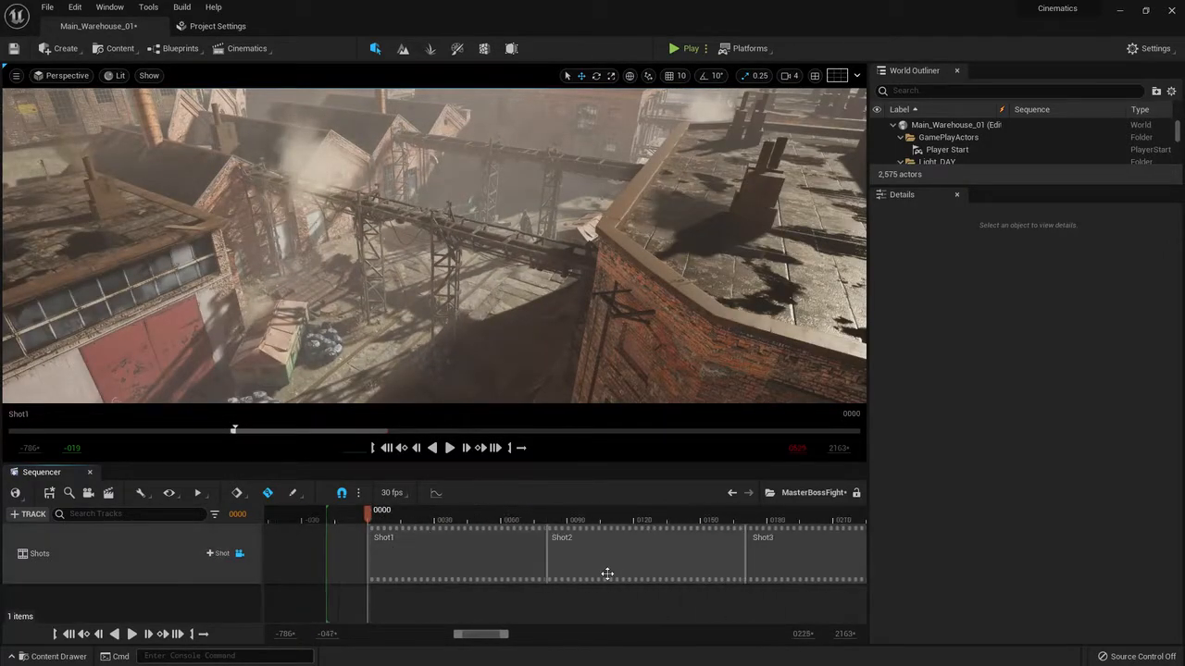
# Add a Fade track to the master sequence
pyautogui.keyDown('ctrl'); pyautogui.scroll(-5, 555, 583); pyautogui.keyUp('ctrl')
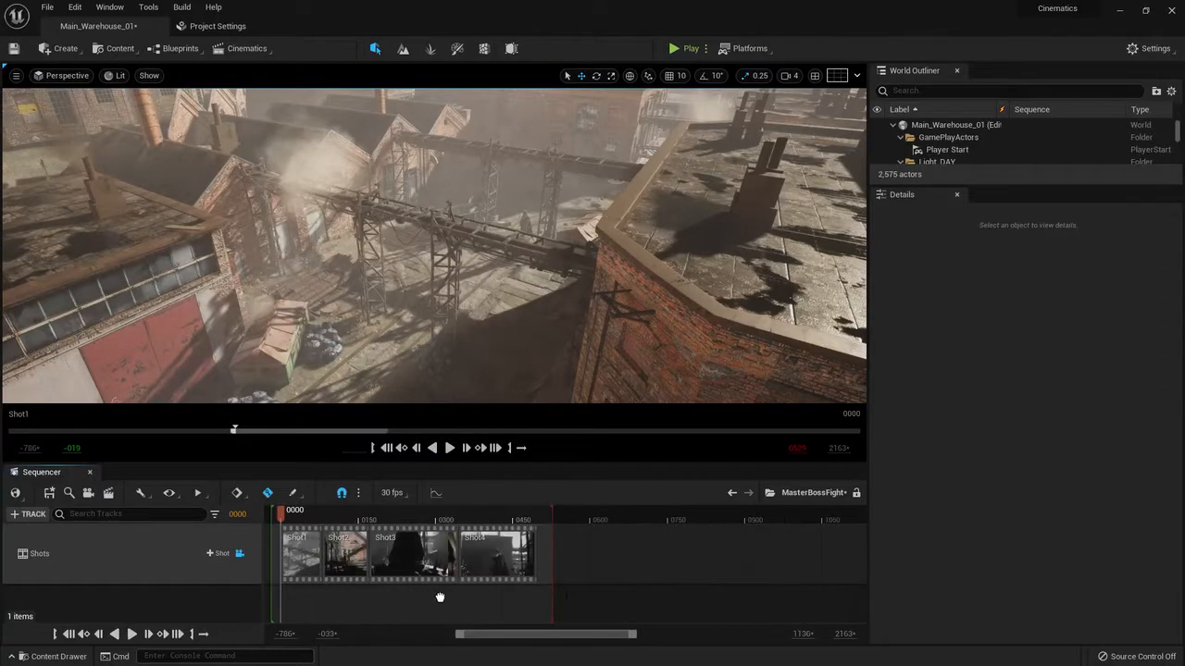
pyautogui.moveTo(435, 597); pyautogui.dragTo(523, 598, button='right')
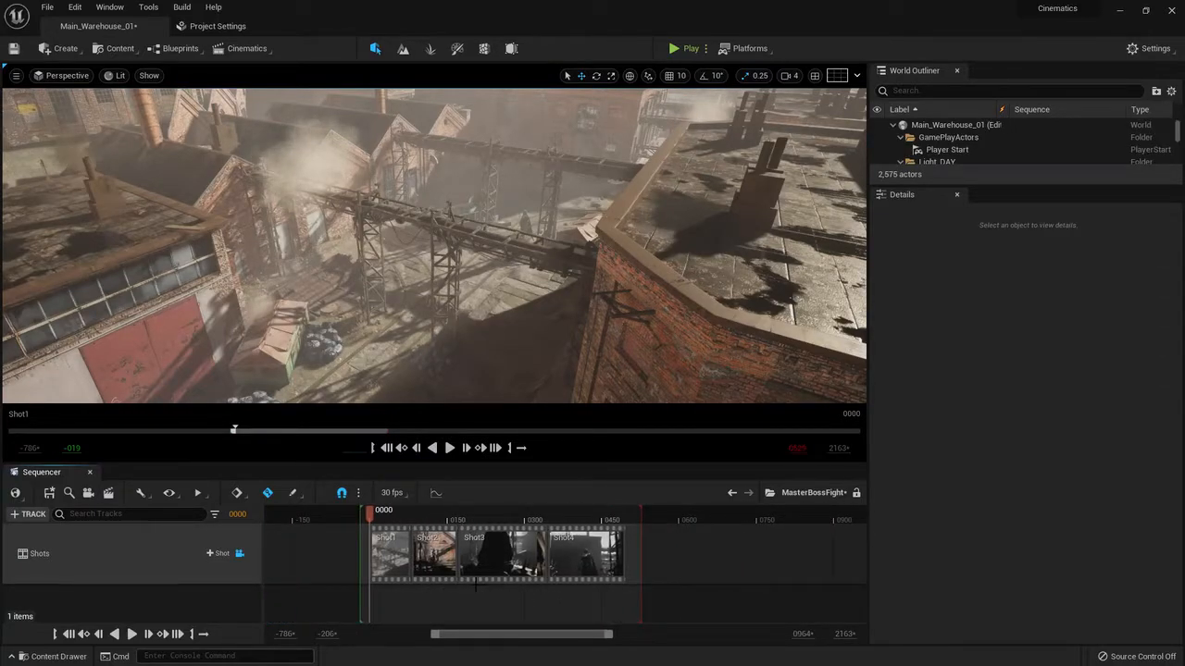
pyautogui.keyDown('ctrl'); pyautogui.scroll(5, 401, 596); pyautogui.keyUp('ctrl')
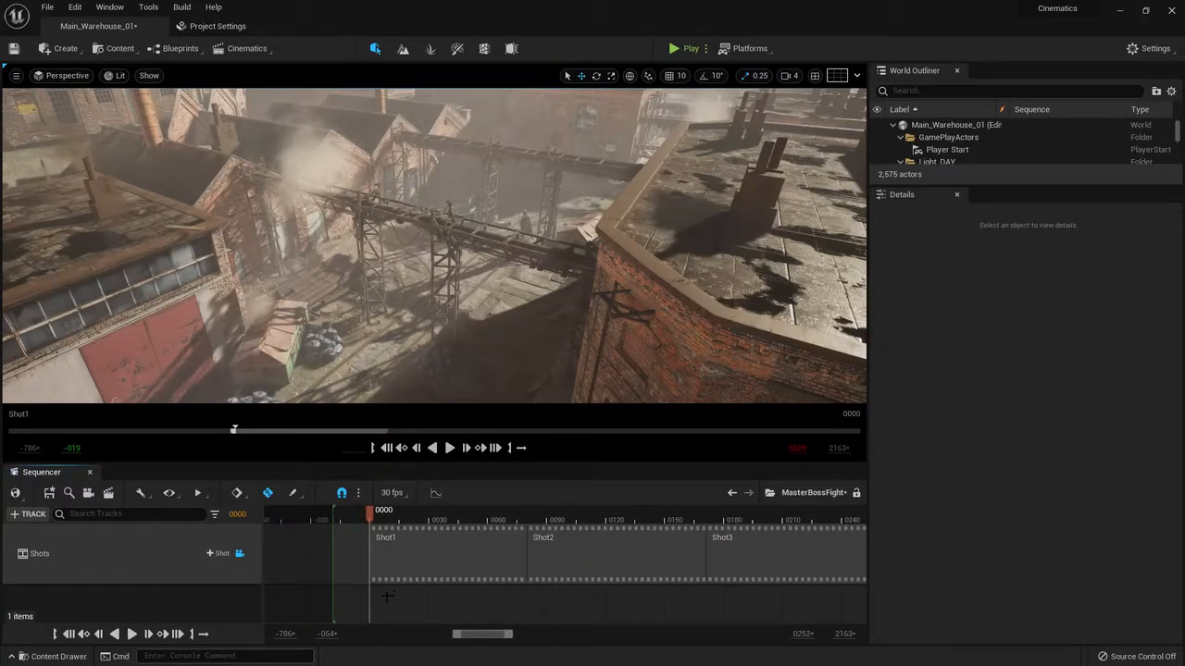
pyautogui.keyDown('ctrl'); pyautogui.scroll(2, 387, 597); pyautogui.keyUp('ctrl')
pyautogui.moveTo(408, 604); pyautogui.dragTo(434, 604, button='right')
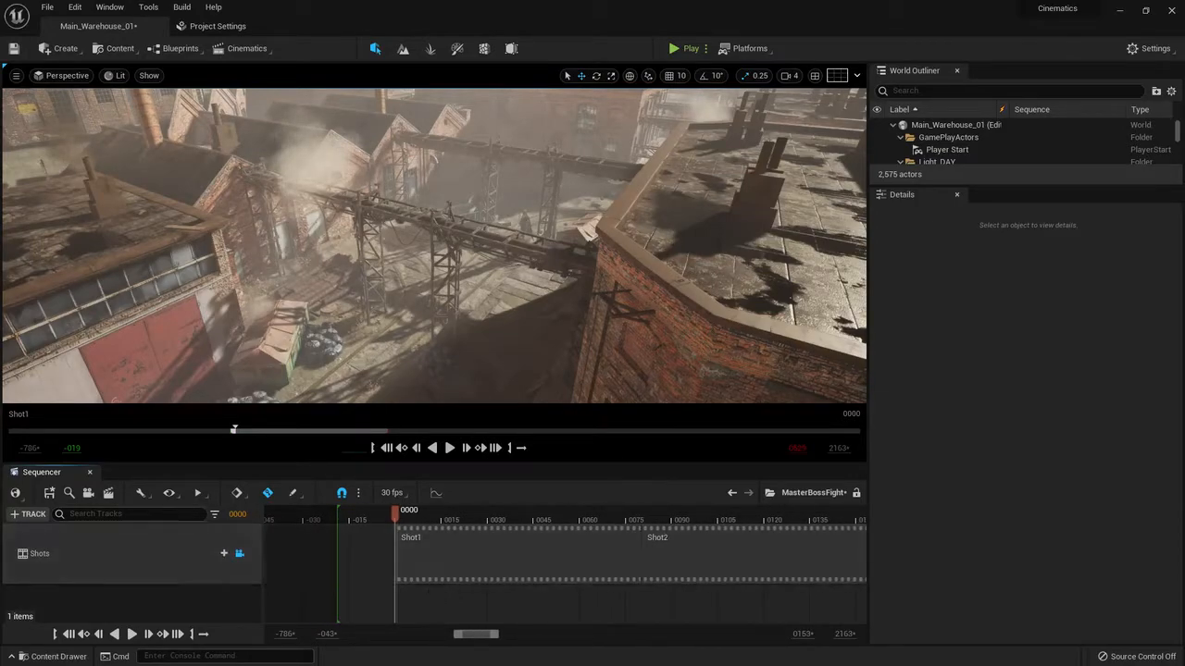
pyautogui.click(32, 515)
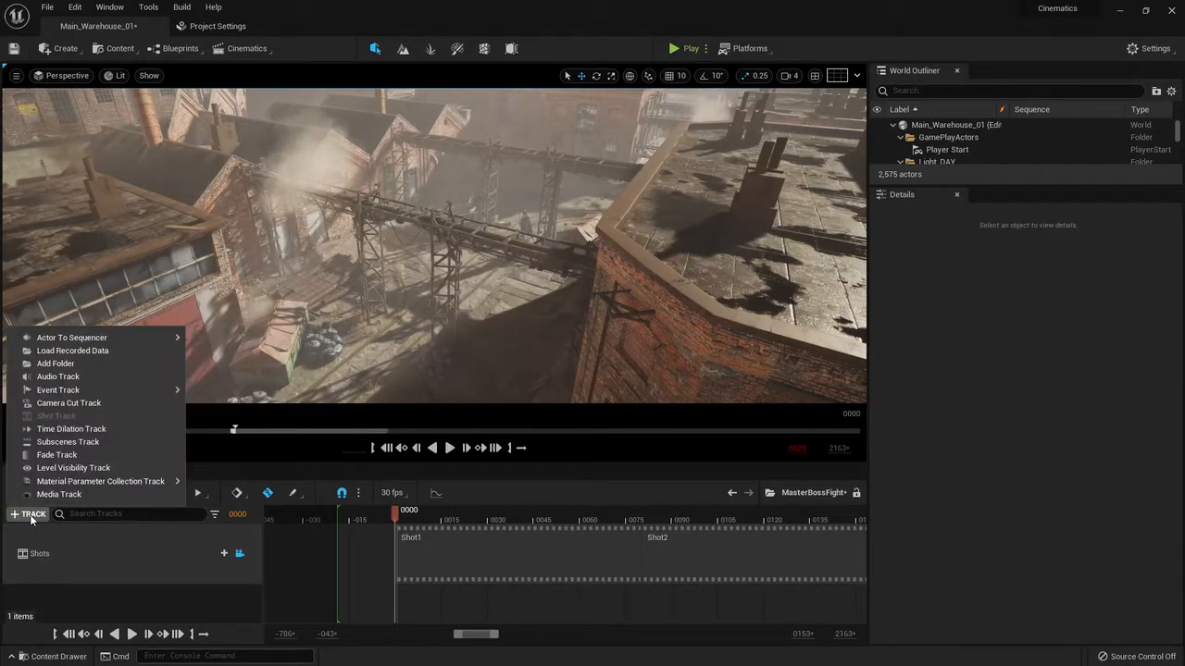
pyautogui.click(58, 456)
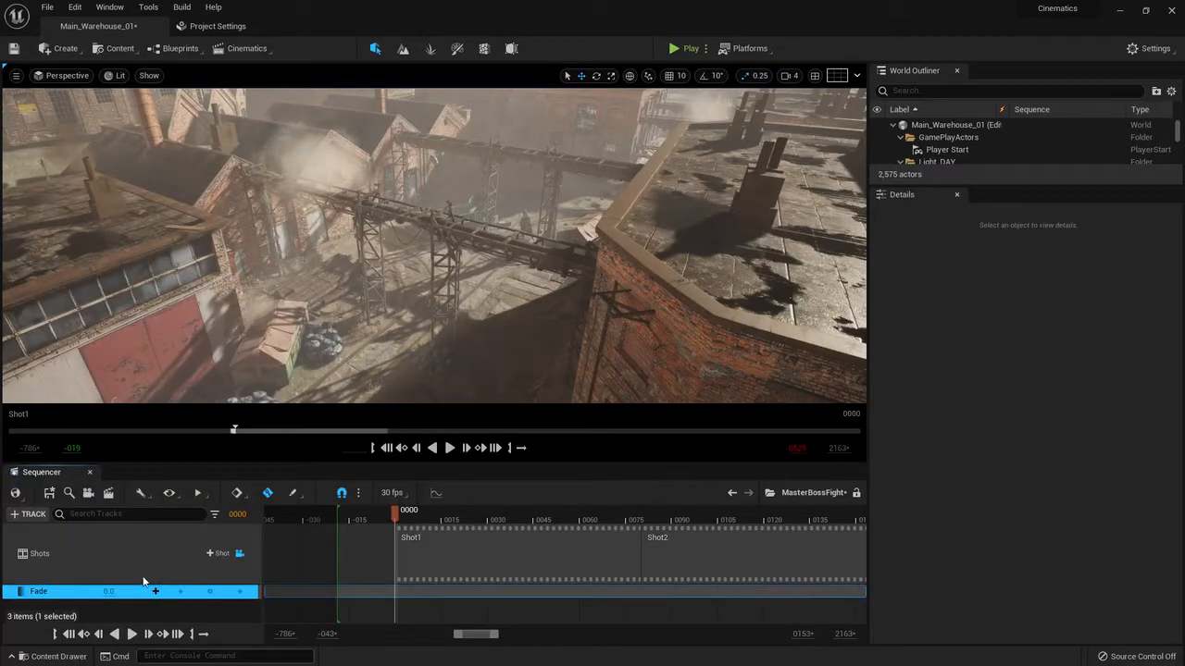
# Set the Fade track's value to 1 and key it at frame 0, the start of Shot1
pyautogui.click(398, 520)
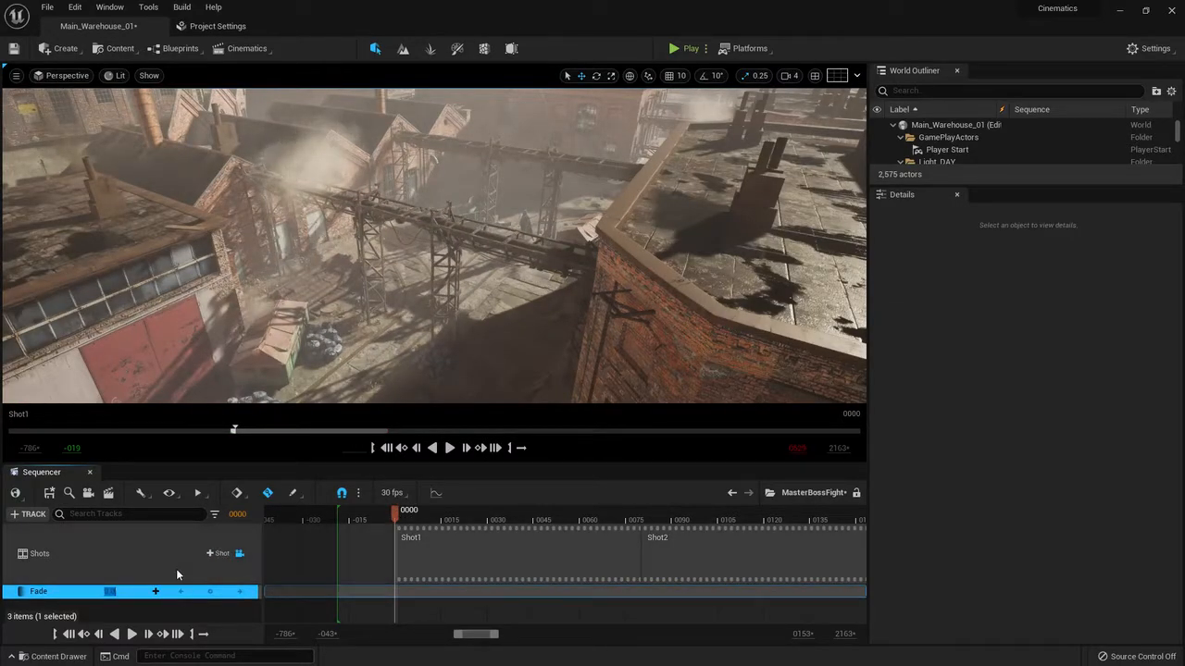
pyautogui.write('1')
pyautogui.press('Return')
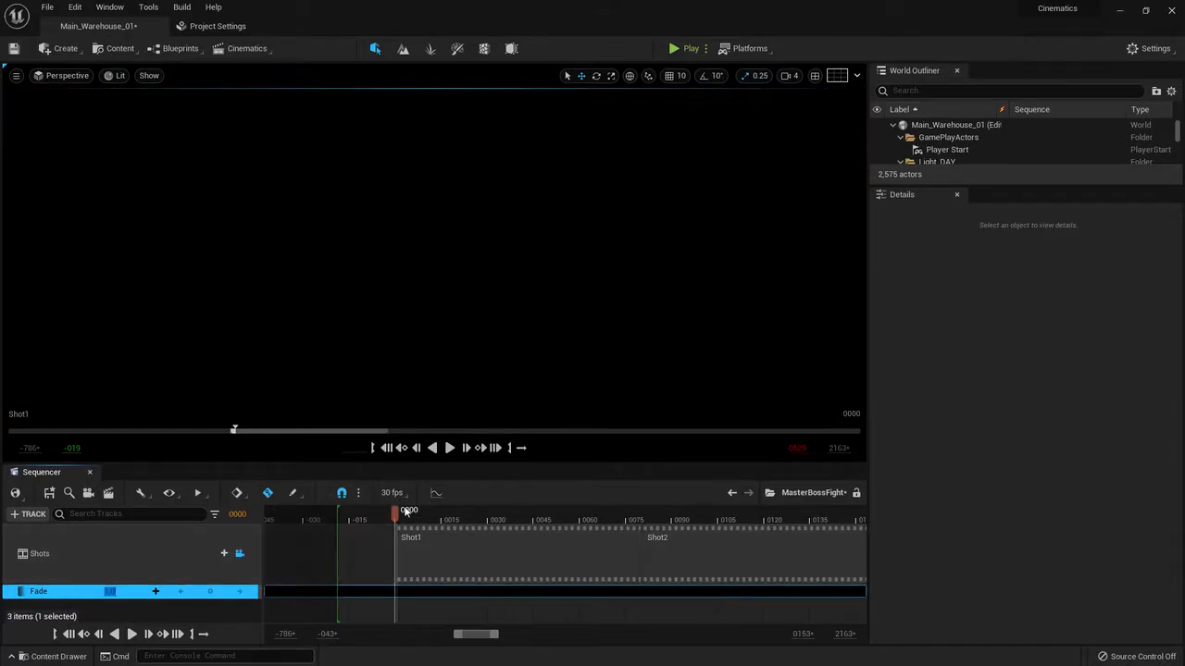
pyautogui.click(209, 592)
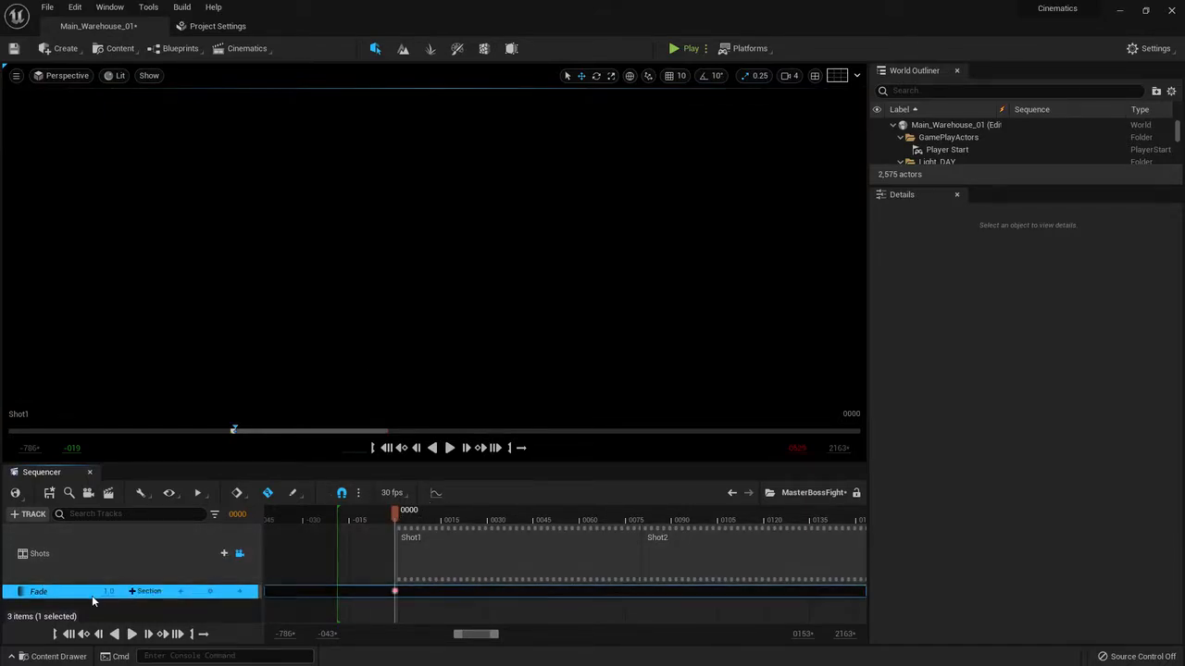
# Try other fade colours in the Fade track's section properties and bring the colour back down to black
pyautogui.rightClick(38, 593)
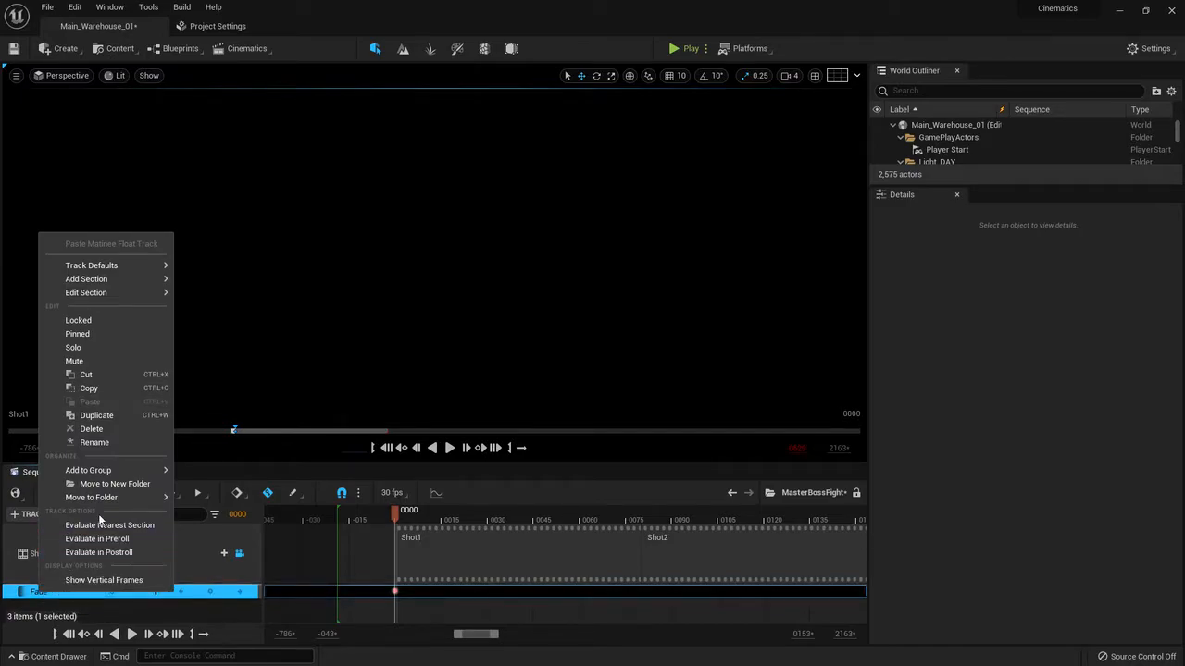
pyautogui.moveTo(92, 293)
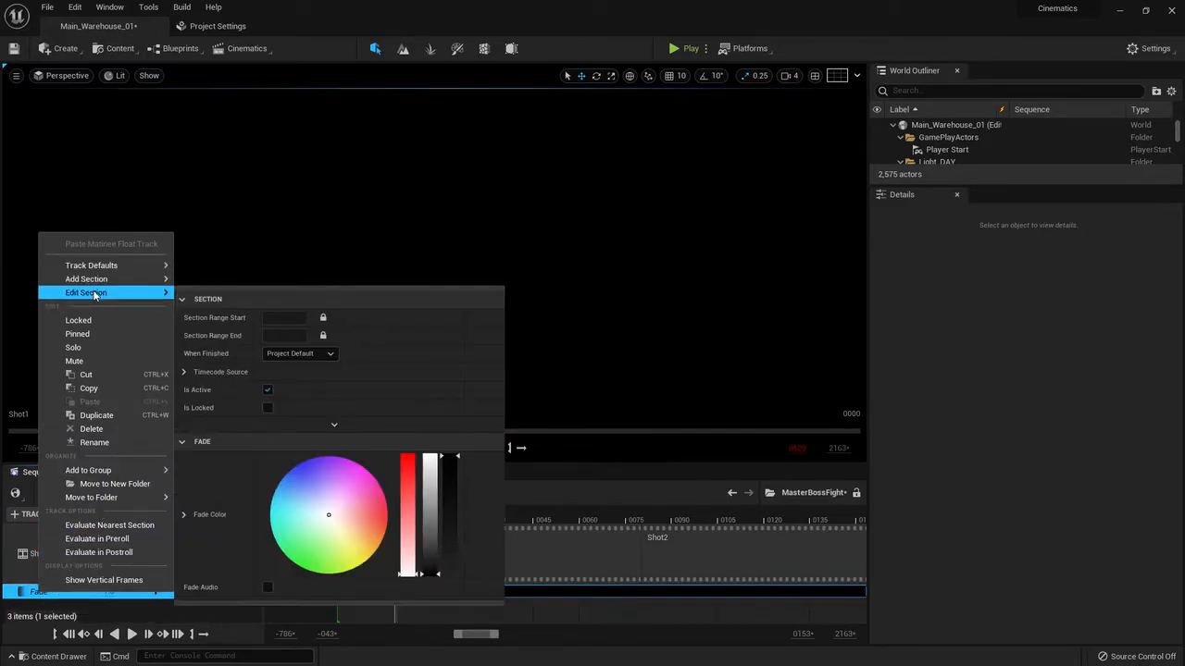
pyautogui.moveTo(324, 508)
pyautogui.mouseDown()
pyautogui.moveTo(314, 481)
pyautogui.moveTo(306, 500)
pyautogui.moveTo(311, 488)
pyautogui.mouseUp()
pyautogui.moveTo(427, 475); pyautogui.dragTo(428, 454)
pyautogui.moveTo(310, 496); pyautogui.dragTo(381, 515)
pyautogui.moveTo(442, 481); pyautogui.dragTo(432, 592)
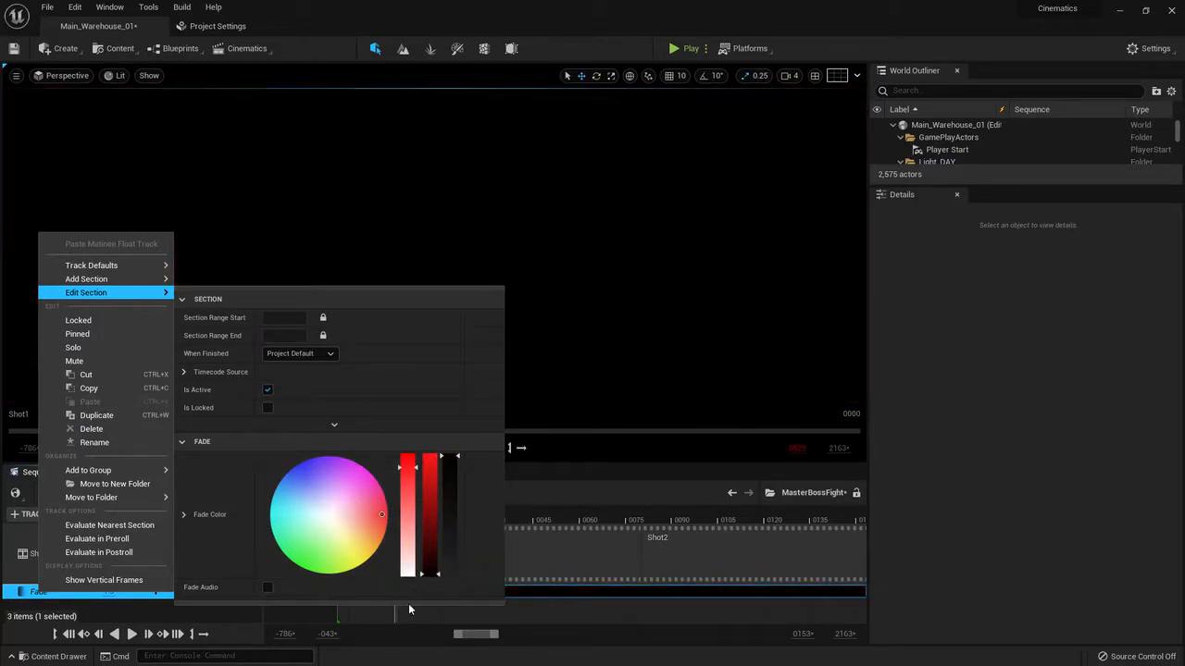
pyautogui.click(557, 491)
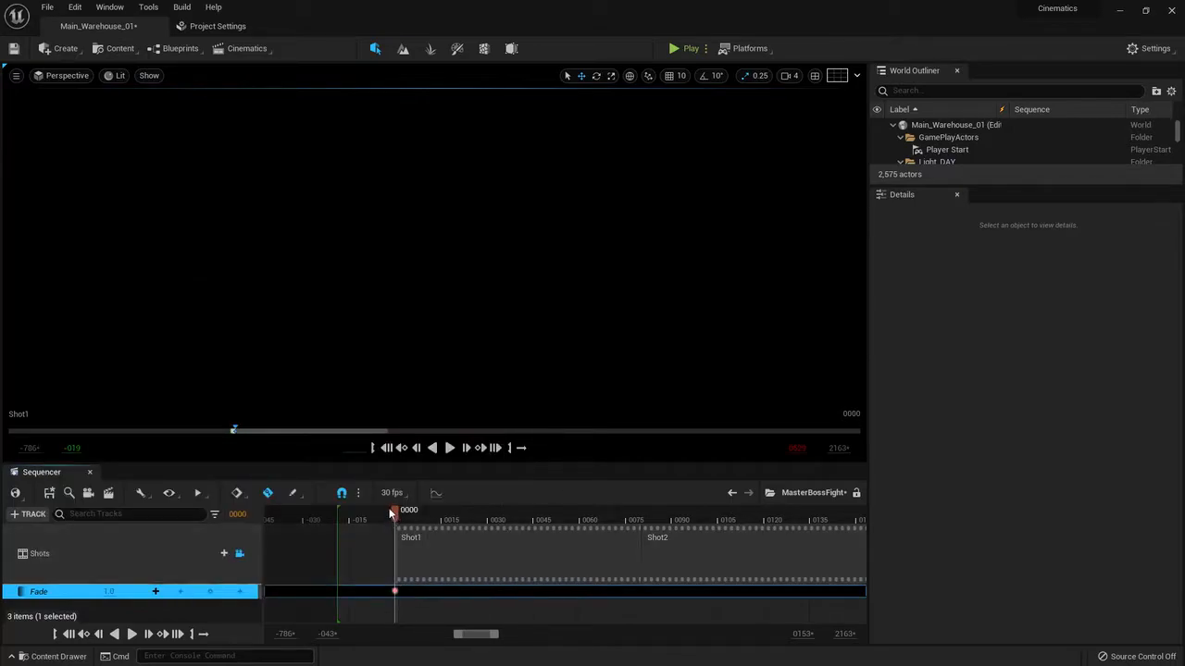
# Key the fade value 0 at frame -15 and play back the fade to black leading into Shot1
pyautogui.moveTo(393, 512); pyautogui.dragTo(350, 526)
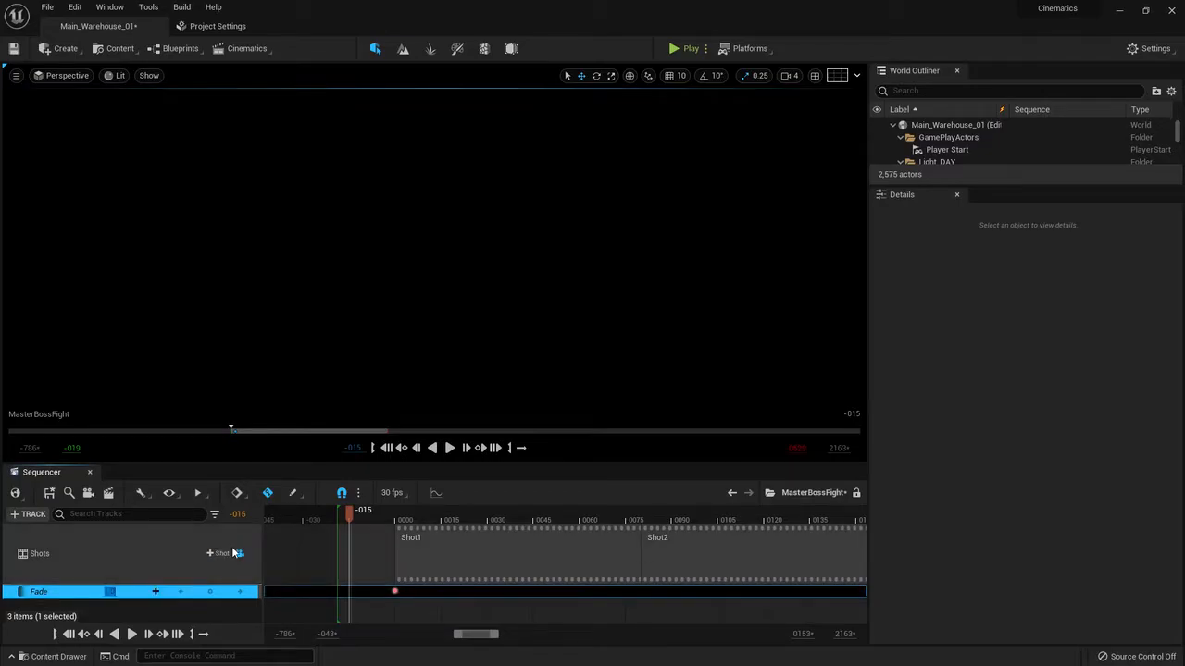
pyautogui.press('Return')
pyautogui.moveTo(467, 311); pyautogui.dragTo(388, 213, button='right')
pyautogui.click(450, 449)
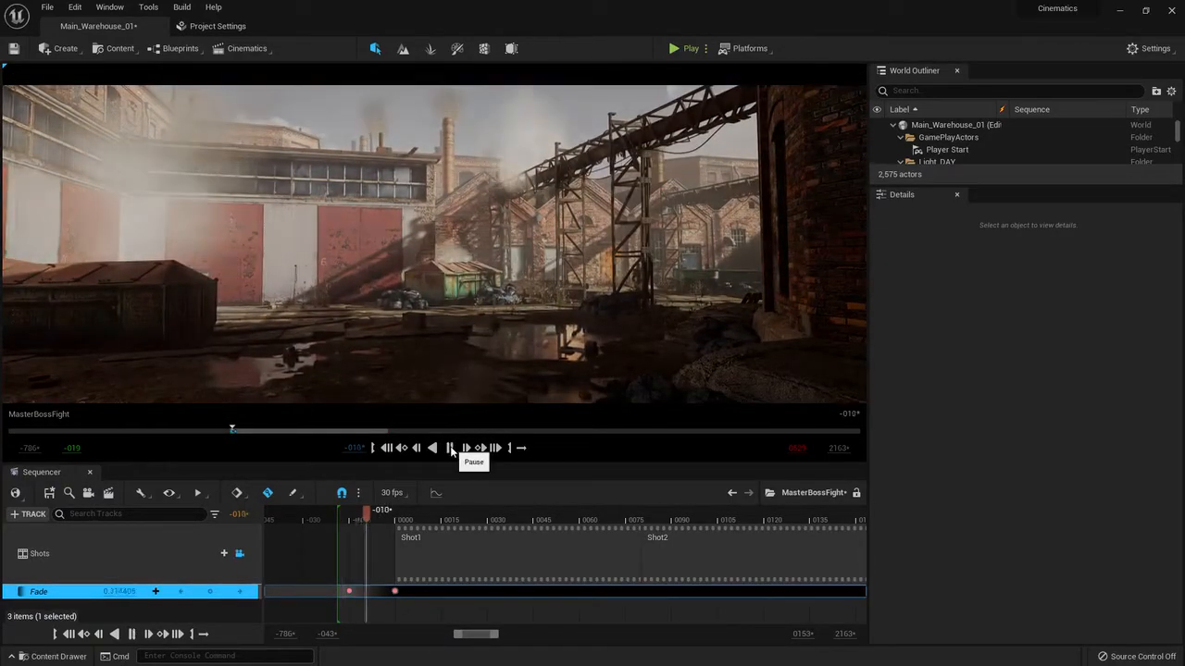
pyautogui.click(451, 448)
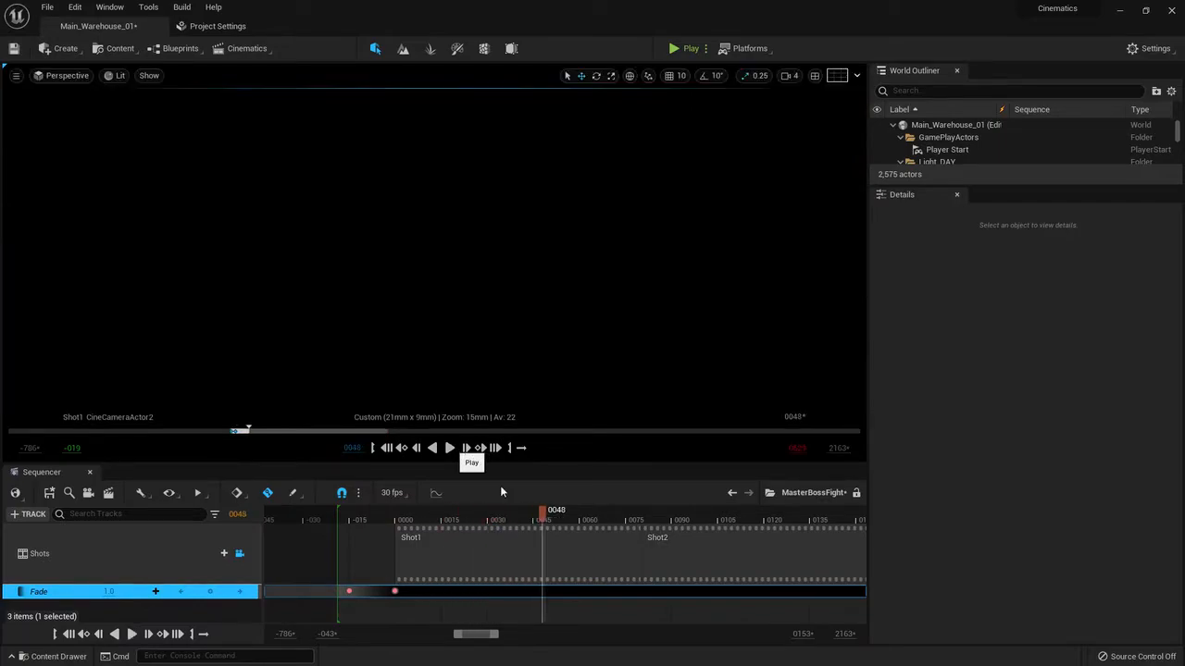
# Key the fade value 0 at frame 15 and play back the fade out and in around the start of Shot1
pyautogui.moveTo(445, 531); pyautogui.dragTo(442, 530)
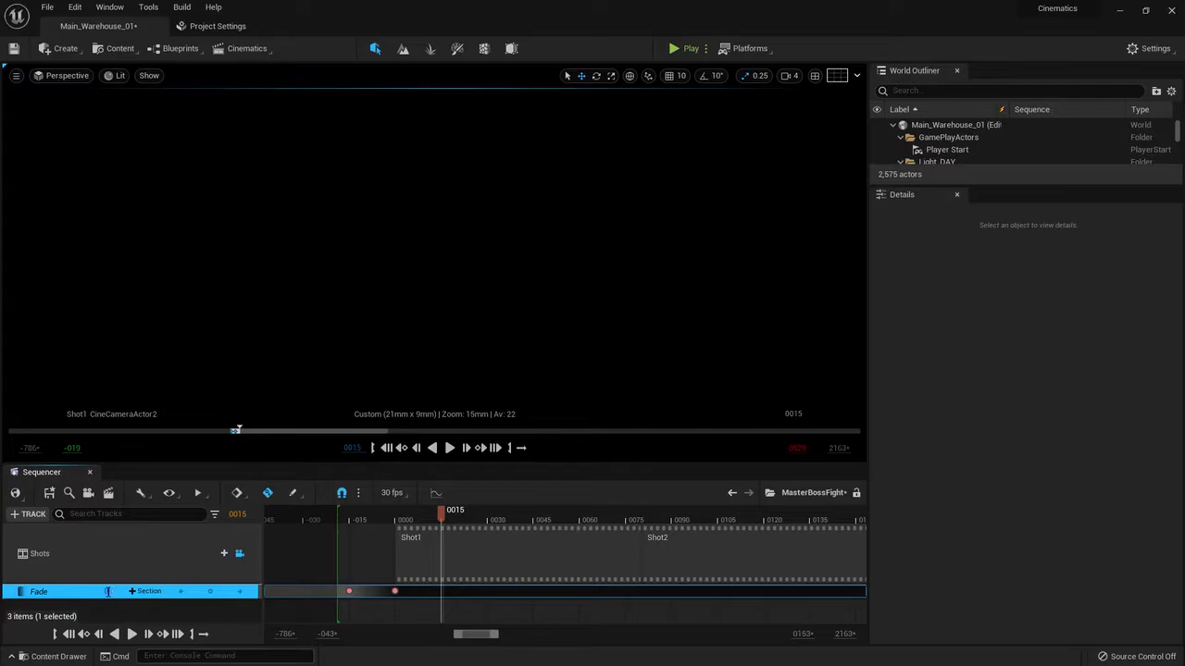
pyautogui.write('0')
pyautogui.press('Return')
pyautogui.moveTo(442, 516); pyautogui.dragTo(346, 517)
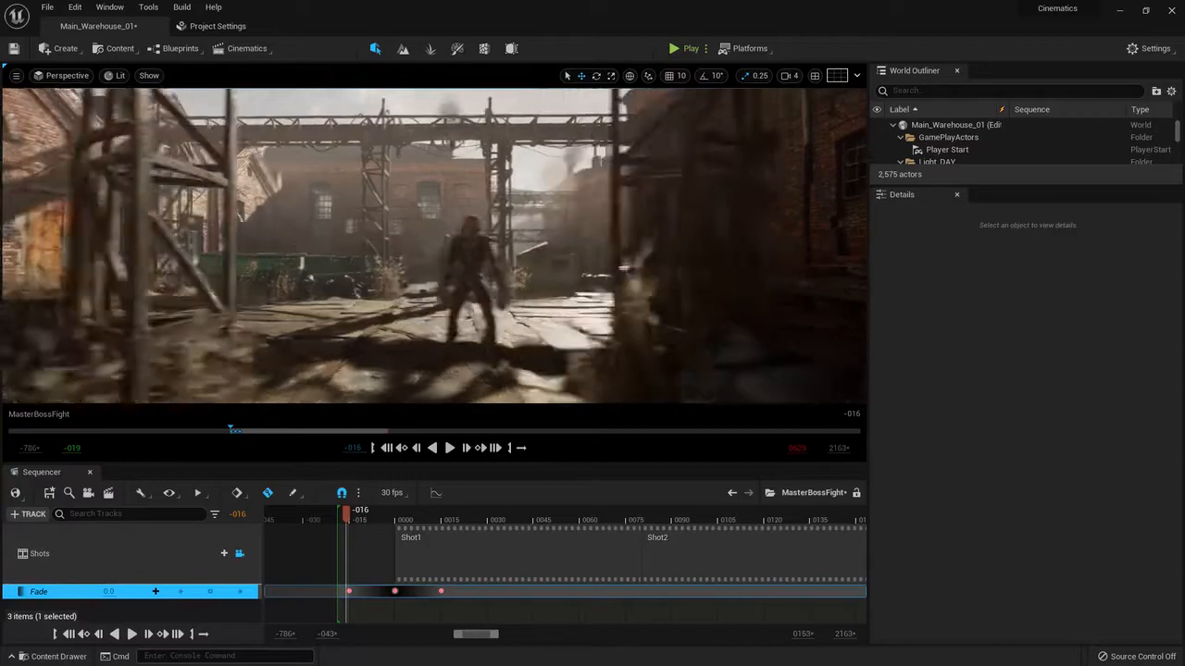
pyautogui.click(450, 448)
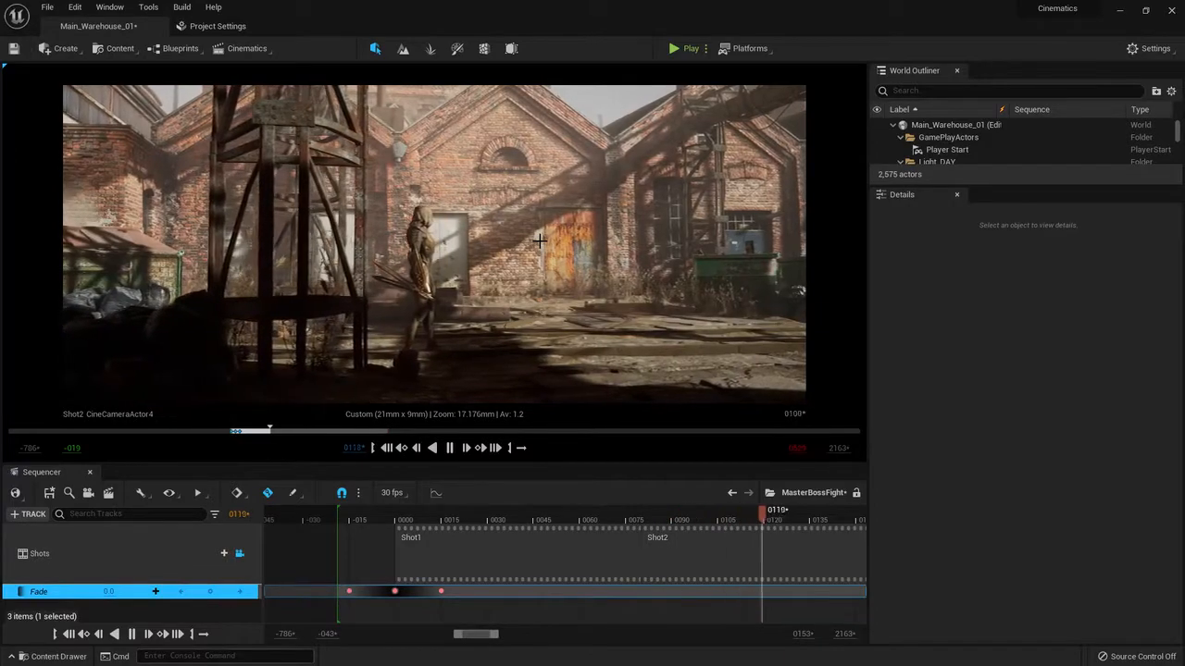
pyautogui.press('space')
# Key the fade value 1 at frame 496, the end of Shot4
pyautogui.keyDown('ctrl'); pyautogui.scroll(-11, 653, 552); pyautogui.keyUp('ctrl')
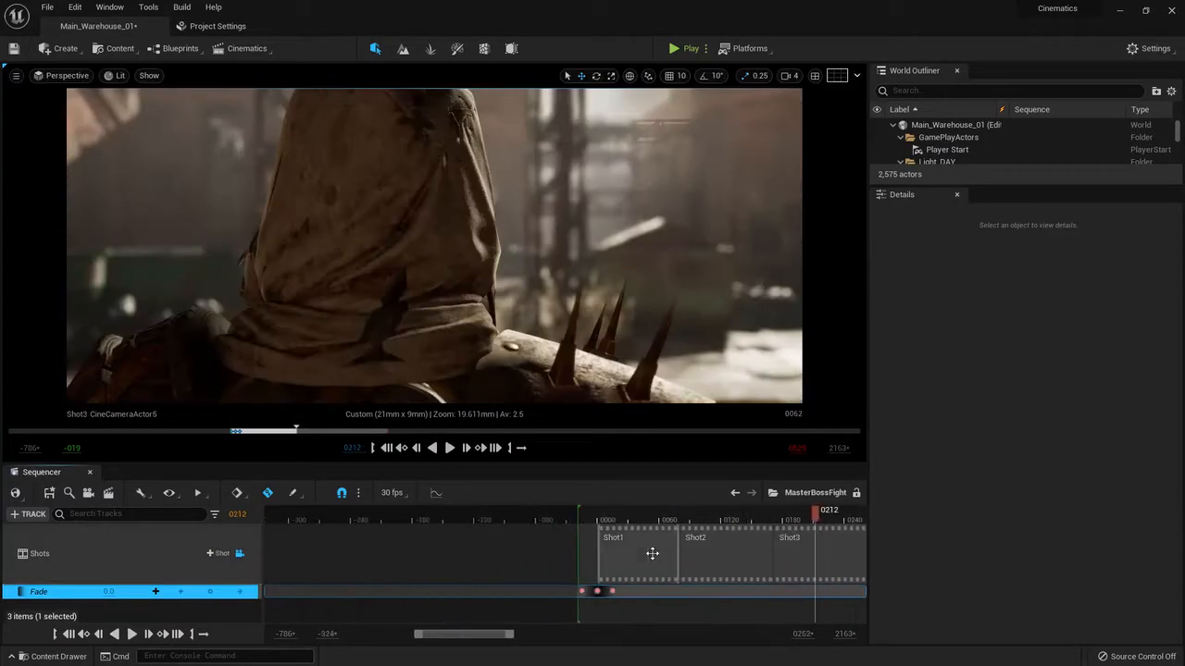
pyautogui.moveTo(700, 559); pyautogui.dragTo(398, 559, button='right')
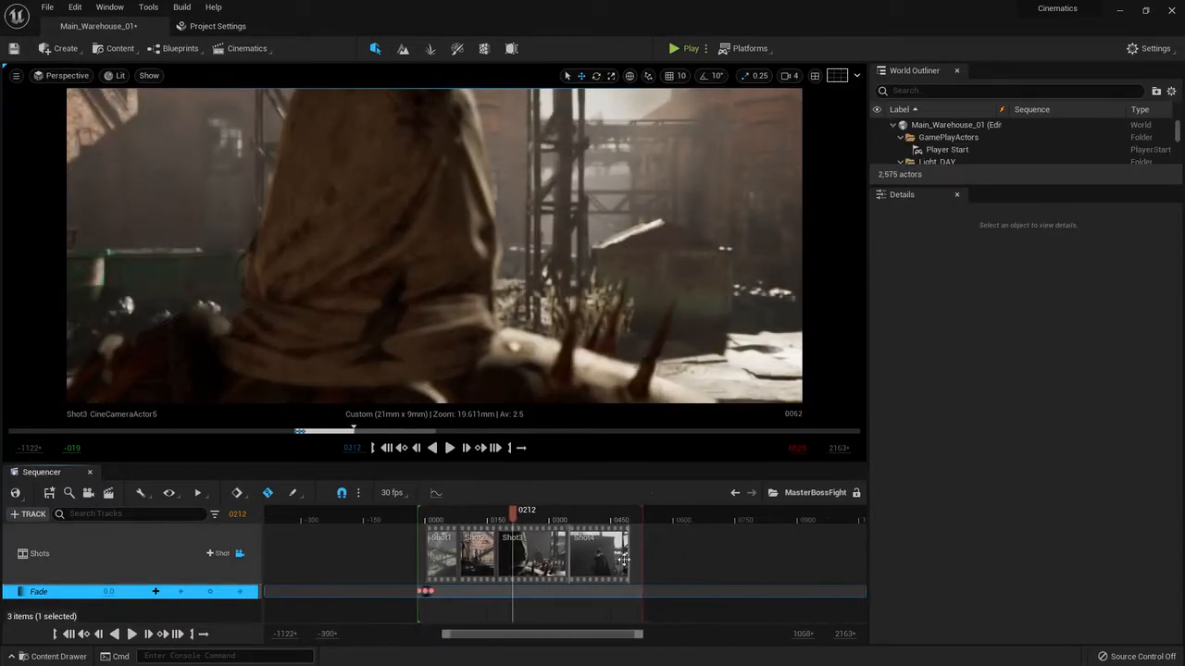
pyautogui.keyDown('ctrl'); pyautogui.scroll(12, 621, 561); pyautogui.keyUp('ctrl')
pyautogui.moveTo(573, 519); pyautogui.dragTo(618, 532)
pyautogui.keyDown('ctrl'); pyautogui.scroll(3, 635, 587); pyautogui.keyUp('ctrl')
pyautogui.keyDown('ctrl'); pyautogui.scroll(3, 635, 587); pyautogui.keyUp('ctrl')
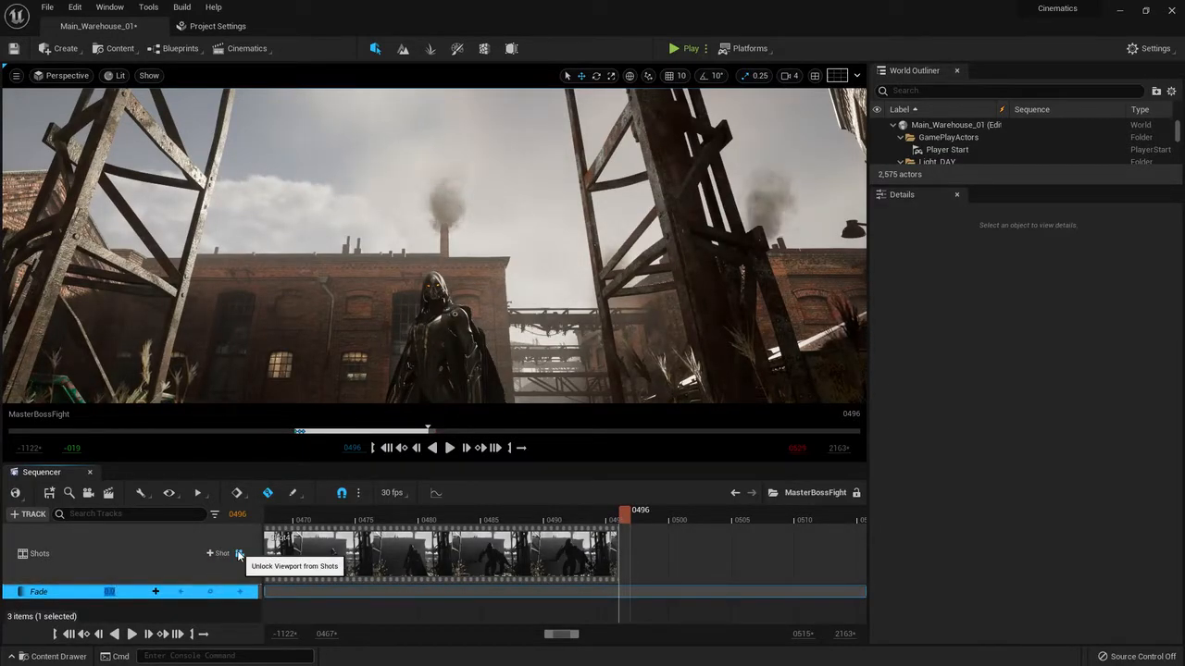
pyautogui.write('1')
pyautogui.press('Return')
# Key the fade value 0 at frames 483 and 508, on either side of the full-black key at the end of Shot4
pyautogui.moveTo(624, 515); pyautogui.dragTo(774, 527)
pyautogui.click(118, 591)
pyautogui.write('0')
pyautogui.press('Return')
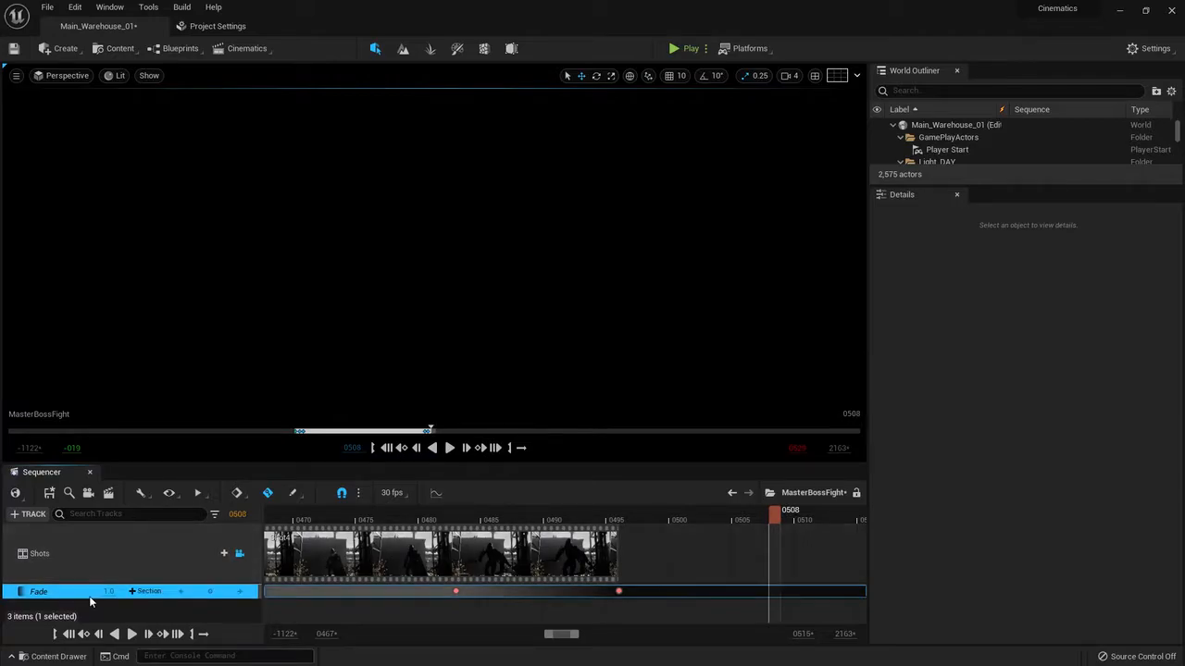
pyautogui.press('Return')
# Play back the sequence from within Shot4 to check the closing fade
pyautogui.keyDown('ctrl'); pyautogui.scroll(-10, 605, 552); pyautogui.keyUp('ctrl')
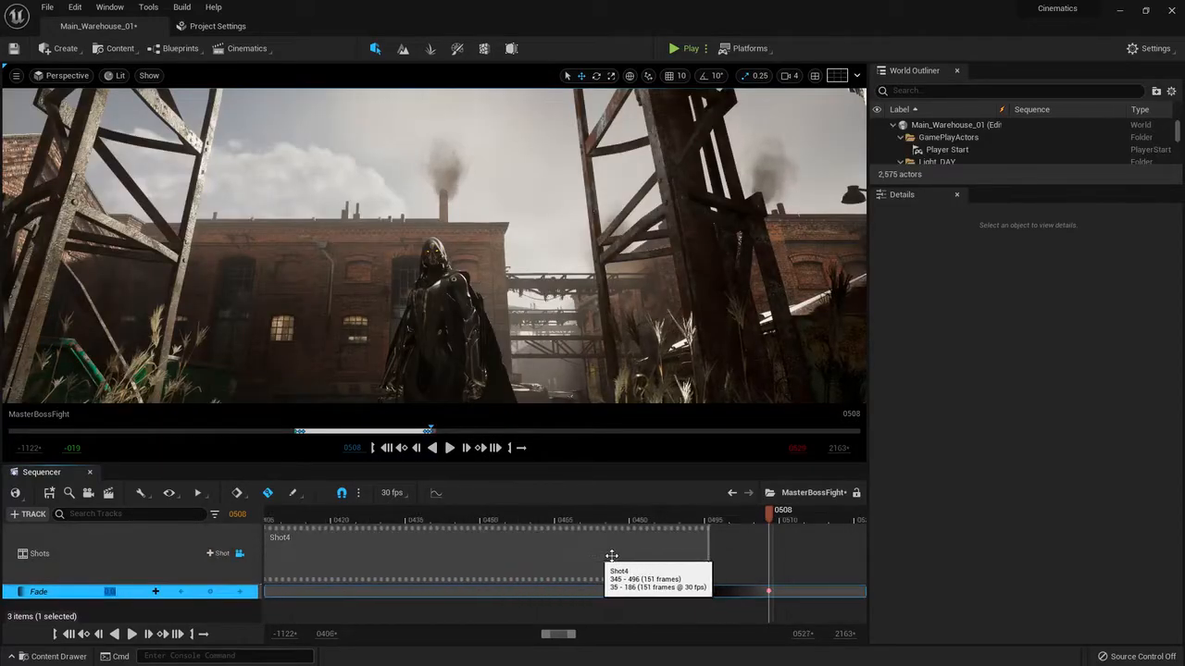
pyautogui.moveTo(766, 519); pyautogui.dragTo(648, 521)
pyautogui.click(649, 521)
pyautogui.press('space')
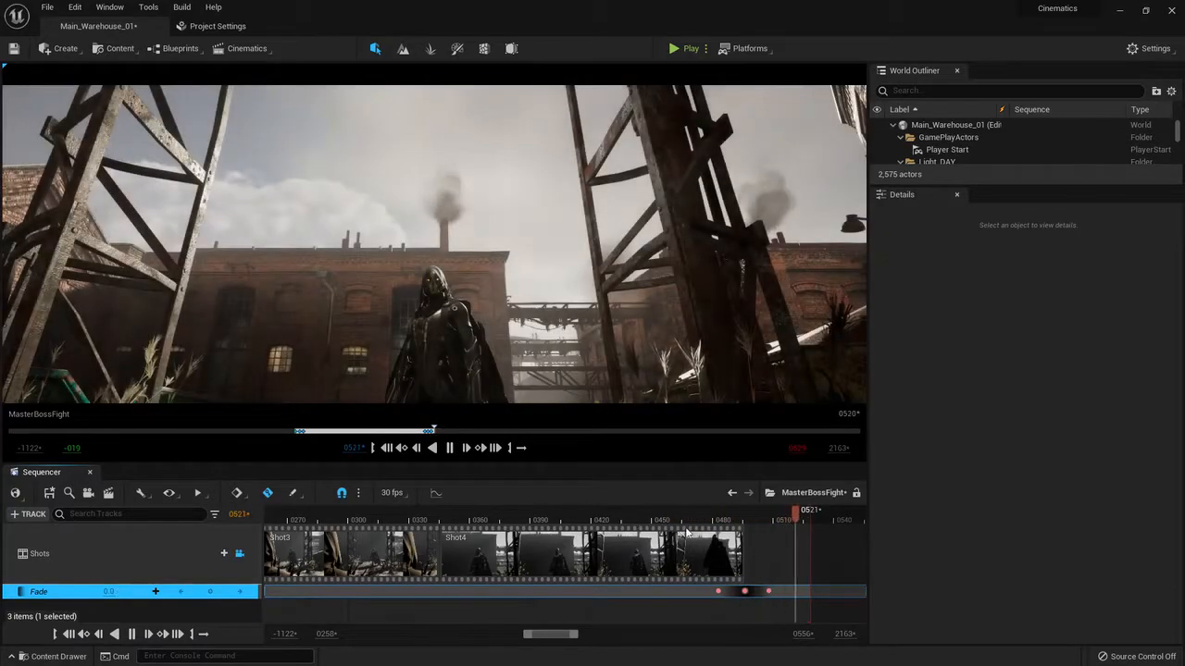
pyautogui.press('space')
# Tighten the closing fade by moving its first key to frame 489 and its last key to frame 501, and play it back
pyautogui.keyDown('ctrl'); pyautogui.scroll(8, 746, 611); pyautogui.keyUp('ctrl')
pyautogui.moveTo(472, 519); pyautogui.dragTo(433, 543)
pyautogui.moveTo(307, 607); pyautogui.dragTo(339, 607, button='right')
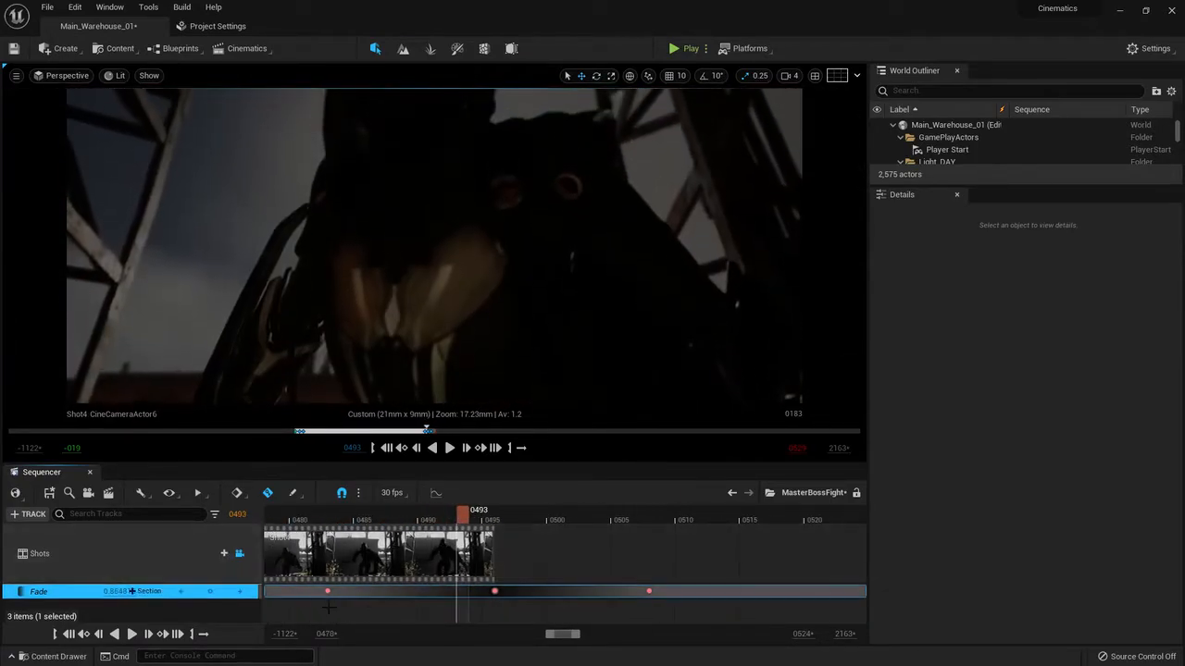
pyautogui.moveTo(328, 590); pyautogui.dragTo(413, 594)
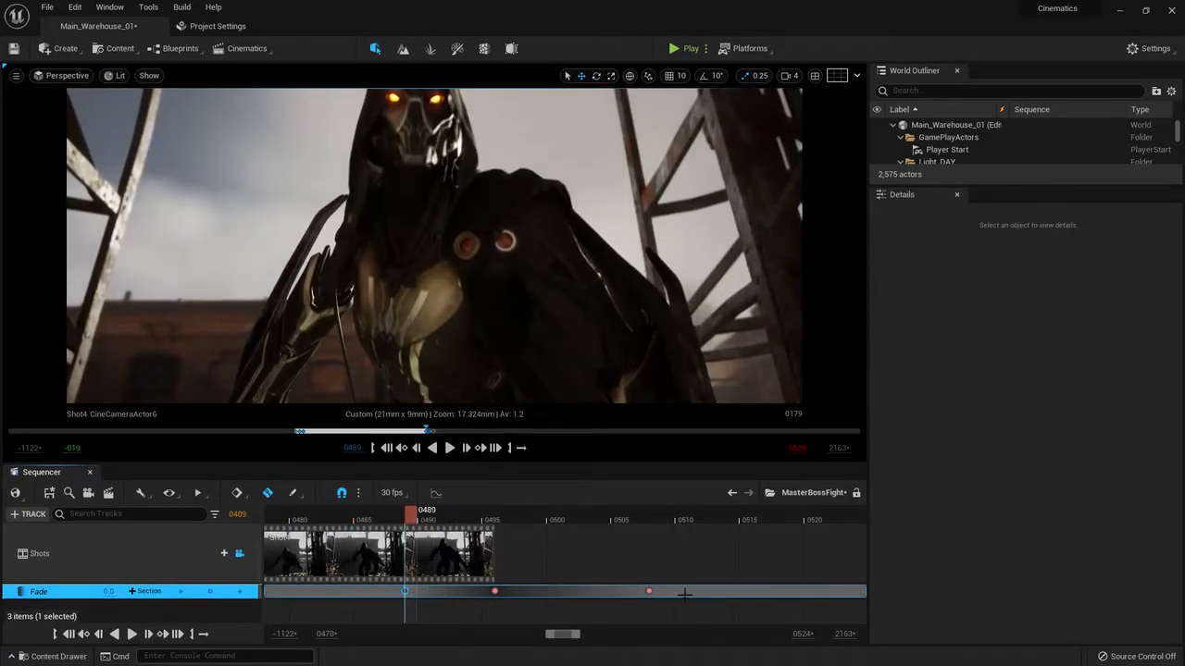
pyautogui.moveTo(650, 592); pyautogui.dragTo(559, 595)
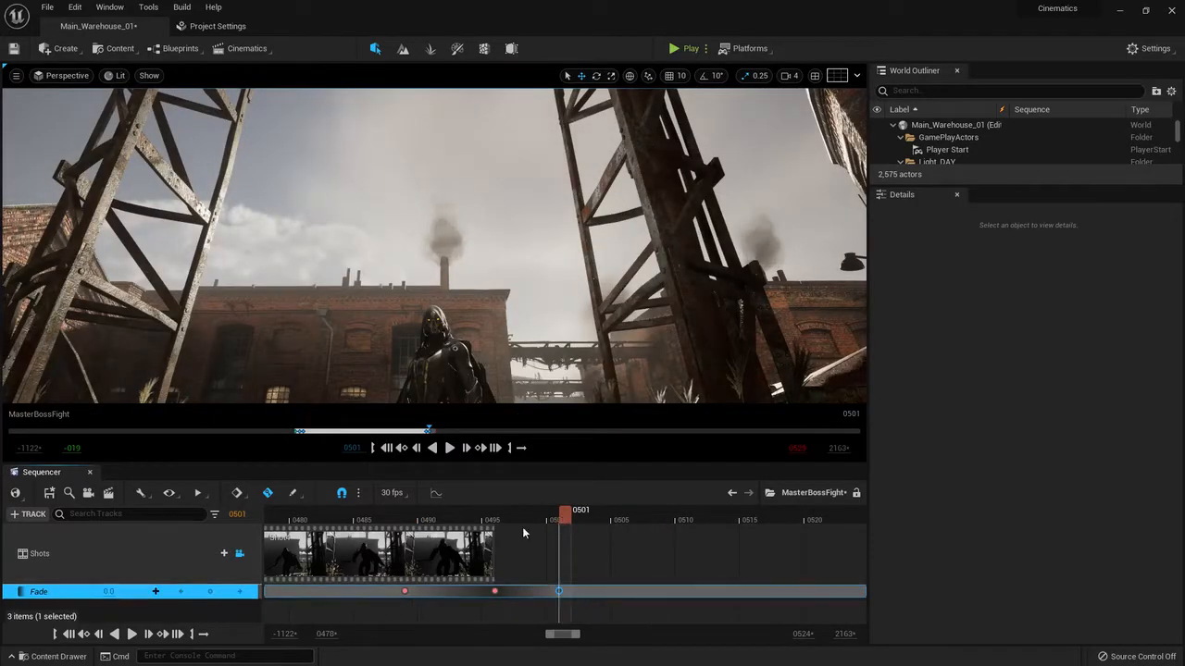
pyautogui.moveTo(541, 528); pyautogui.dragTo(201, 560)
pyautogui.press('space')
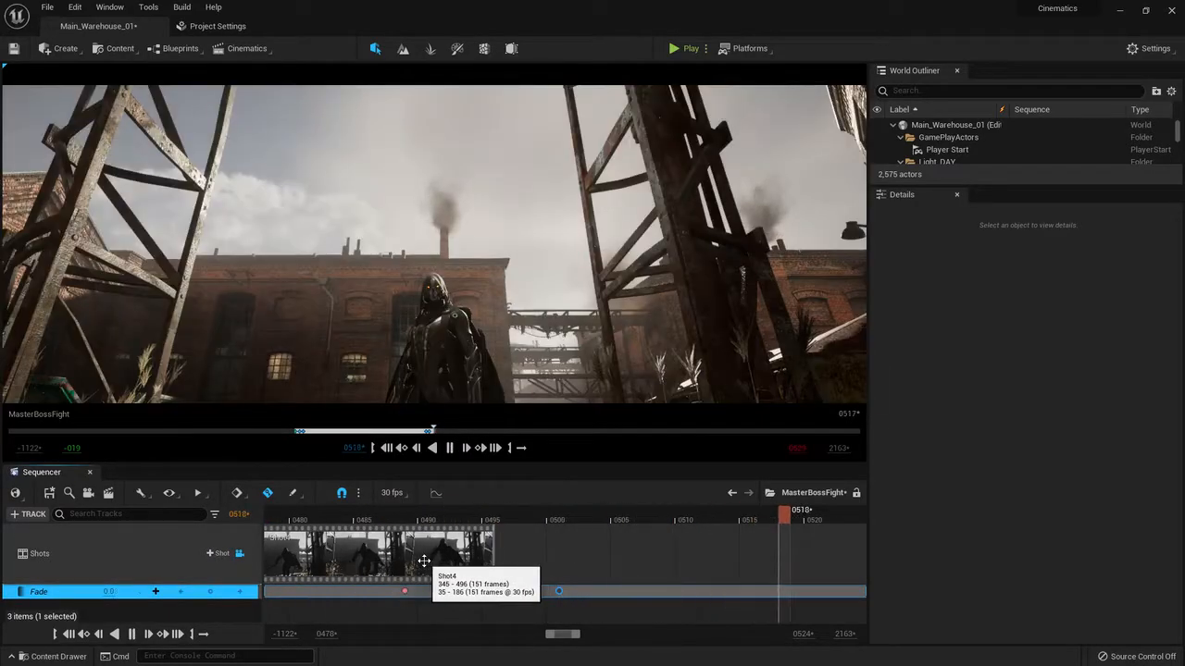
# Stop playback and shift the closing fade's three keys earlier so the full-black key sits at about frame 487
pyautogui.press('space')
pyautogui.keyDown('ctrl'); pyautogui.scroll(-3, 556, 555); pyautogui.keyUp('ctrl')
pyautogui.moveTo(565, 551); pyautogui.dragTo(586, 552, button='right')
pyautogui.moveTo(591, 607); pyautogui.dragTo(706, 587)
pyautogui.moveTo(633, 594); pyautogui.dragTo(559, 593)
pyautogui.moveTo(523, 519); pyautogui.dragTo(586, 527)
pyautogui.click(528, 520)
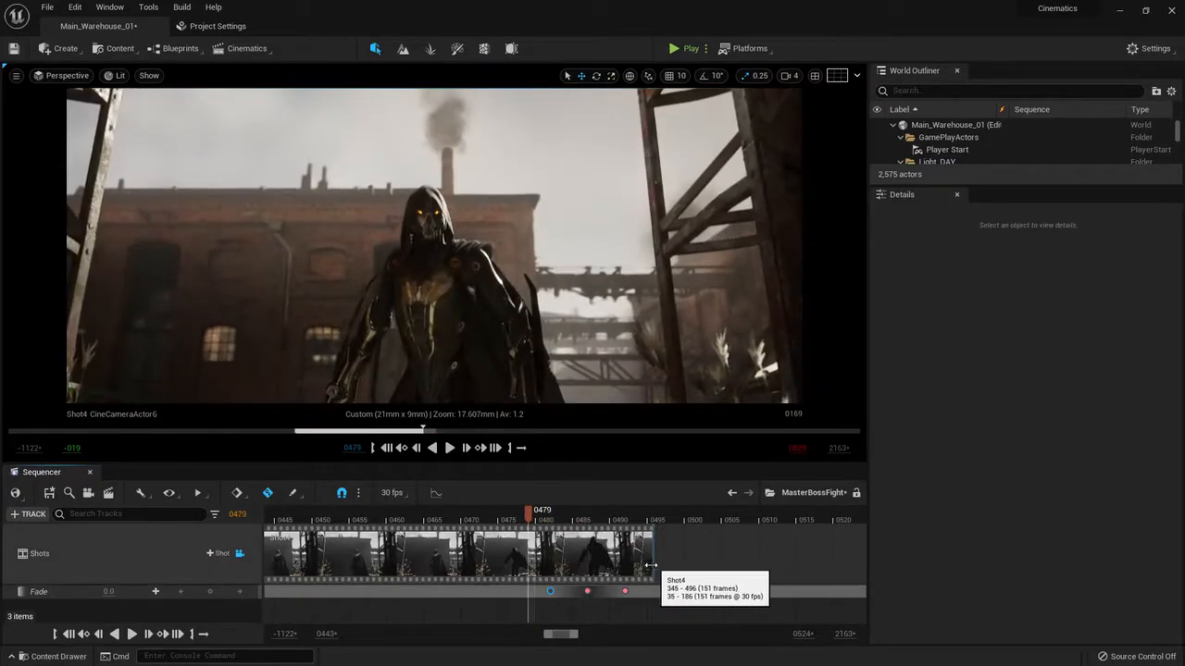
# Trim the end of Shot4 back to the full-black key at about frame 487 and play back the closing fade
pyautogui.moveTo(653, 554); pyautogui.dragTo(586, 556)
pyautogui.moveTo(529, 516); pyautogui.dragTo(290, 524)
pyautogui.click(451, 448)
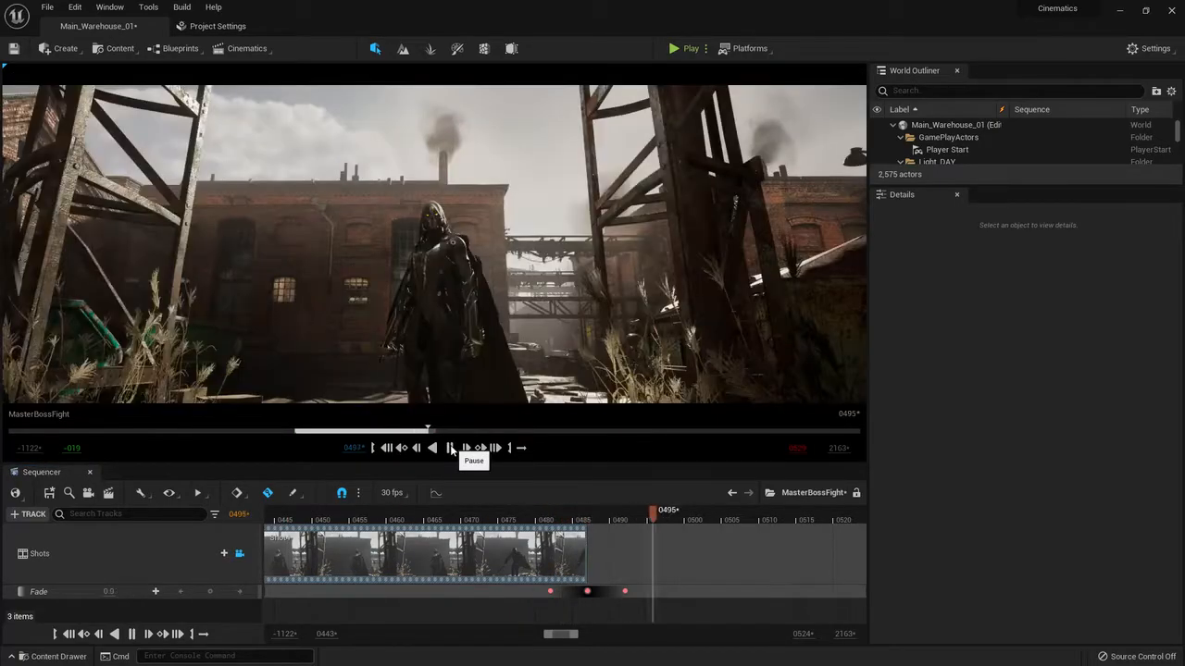
pyautogui.click(451, 448)
pyautogui.keyDown('ctrl'); pyautogui.scroll(-7, 663, 568); pyautogui.keyUp('ctrl')
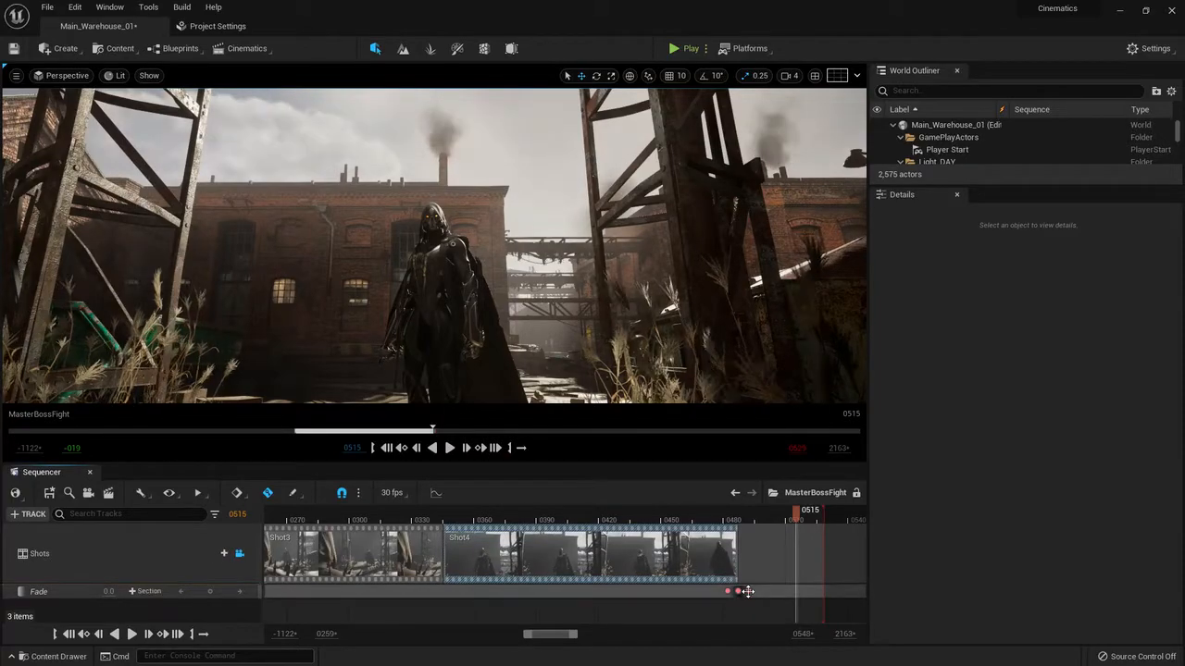
pyautogui.keyDown('ctrl'); pyautogui.scroll(-5, 727, 583); pyautogui.keyUp('ctrl')
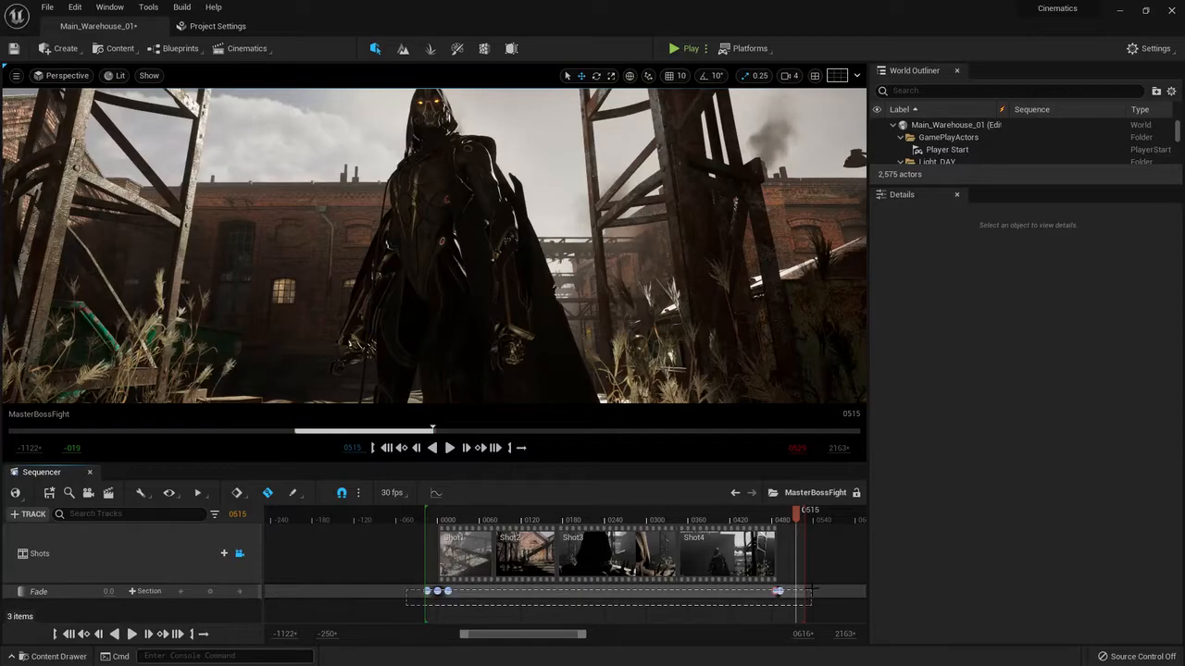
pyautogui.moveTo(405, 585); pyautogui.dragTo(811, 606)
pyautogui.moveTo(734, 609); pyautogui.dragTo(665, 606, button='right')
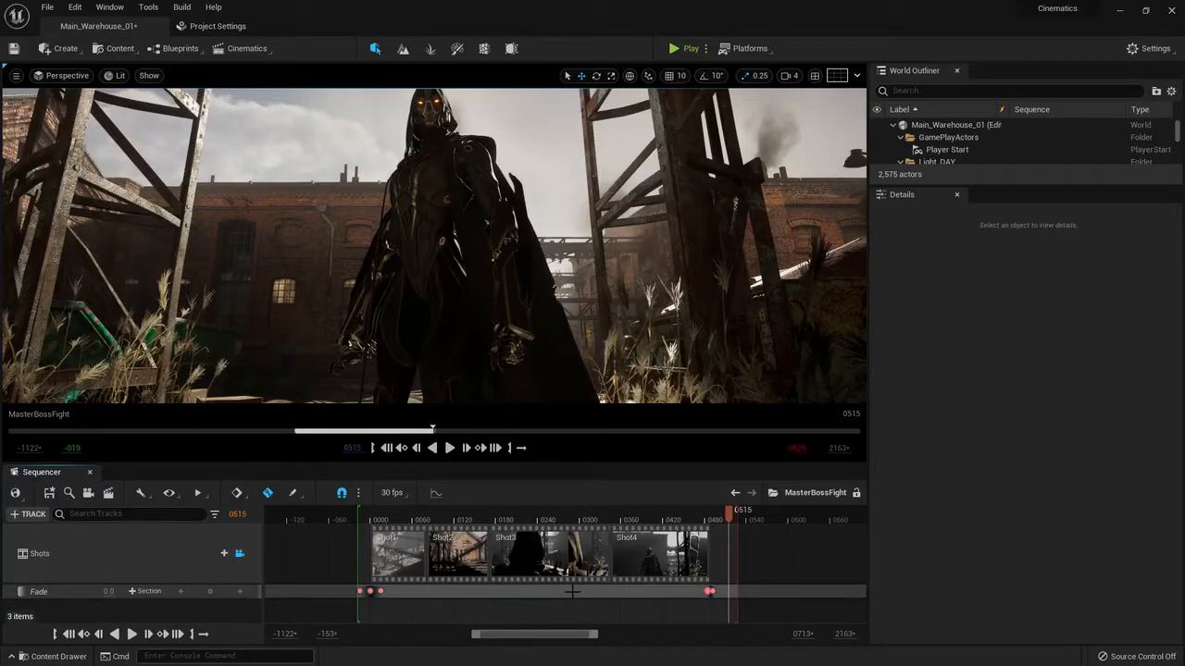
pyautogui.moveTo(552, 577)
pyautogui.mouseDown(button='right')
pyautogui.moveTo(564, 577)
pyautogui.moveTo(546, 578)
pyautogui.mouseUp(button='right')
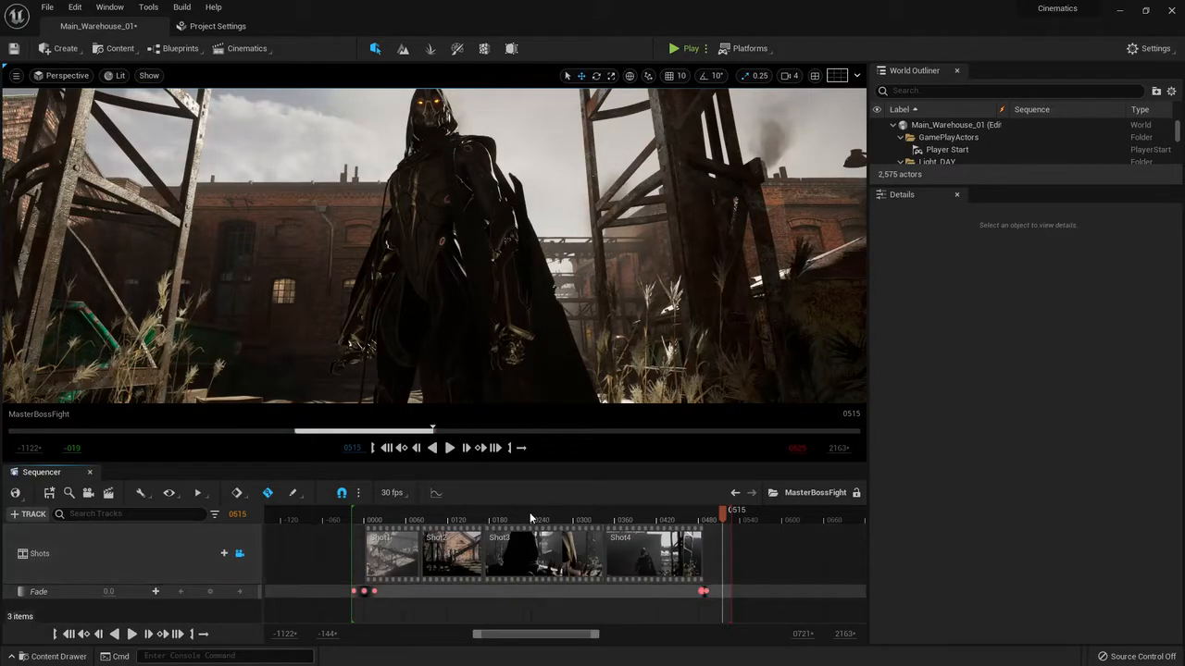
# Create a Blueprint class in the BossCutscene folder with MatineeCameraShake as its parent class
pyautogui.hotkey('ctrl', 'space')
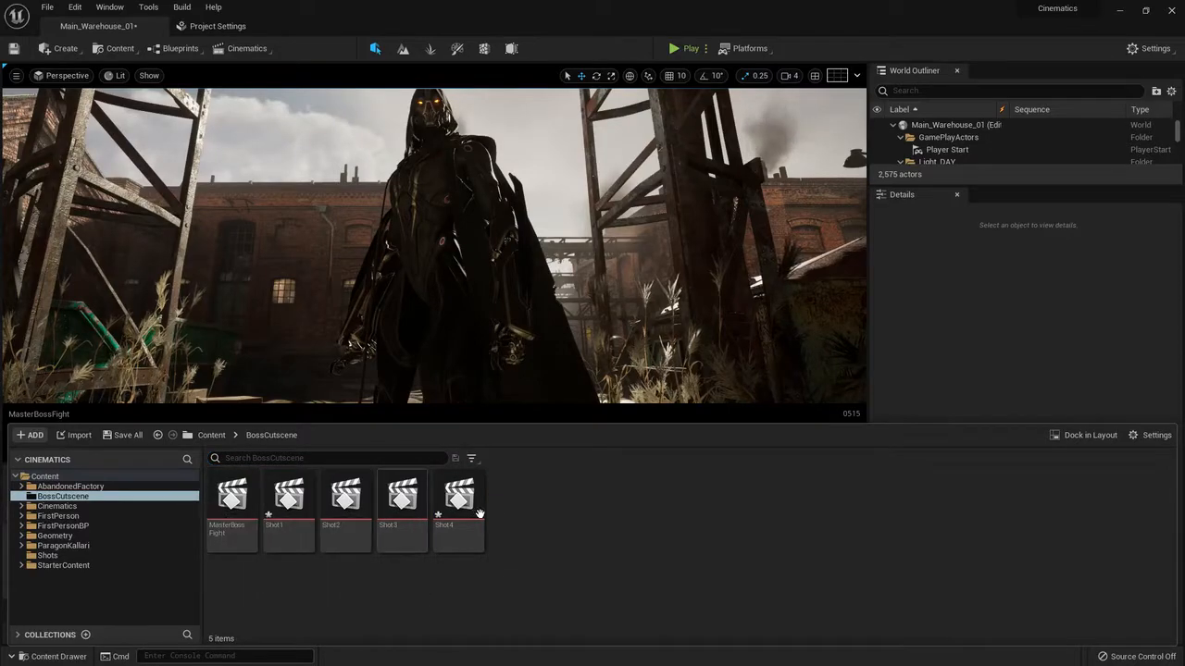
pyautogui.click(69, 501)
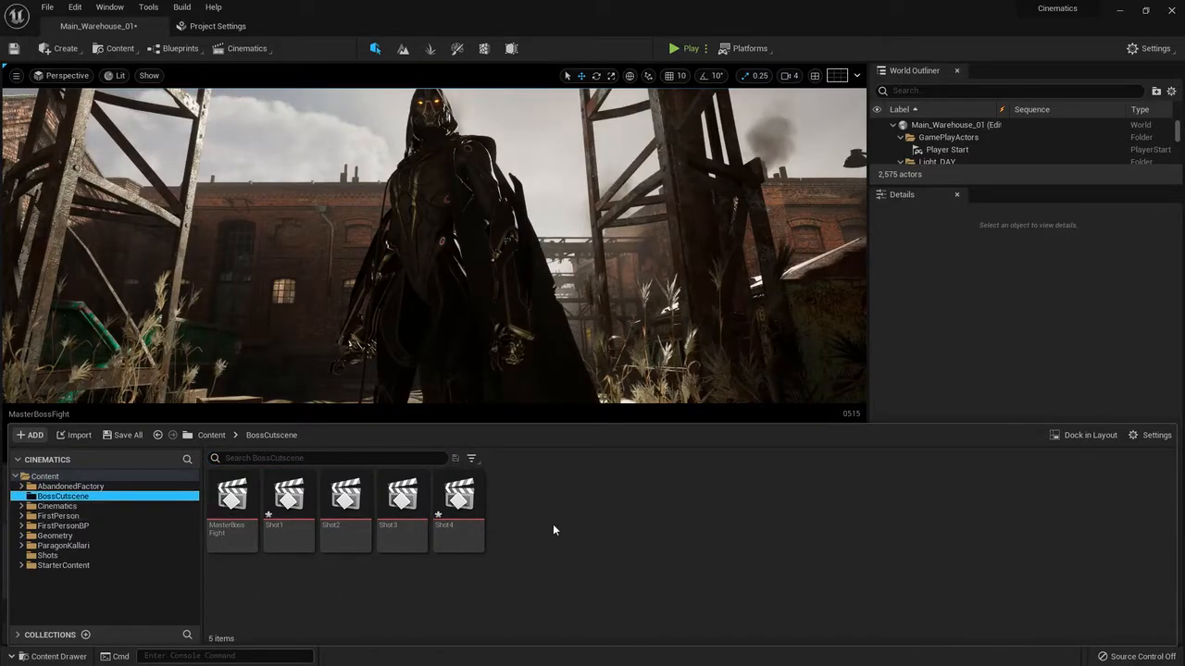
pyautogui.rightClick(544, 513)
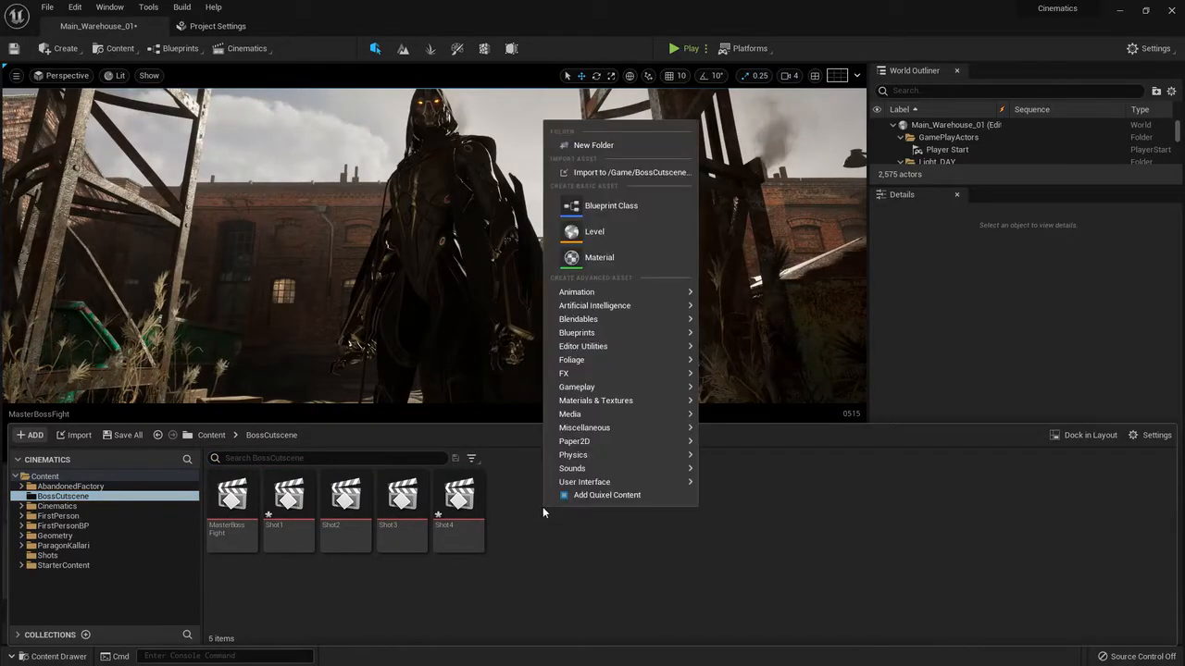
pyautogui.click(610, 209)
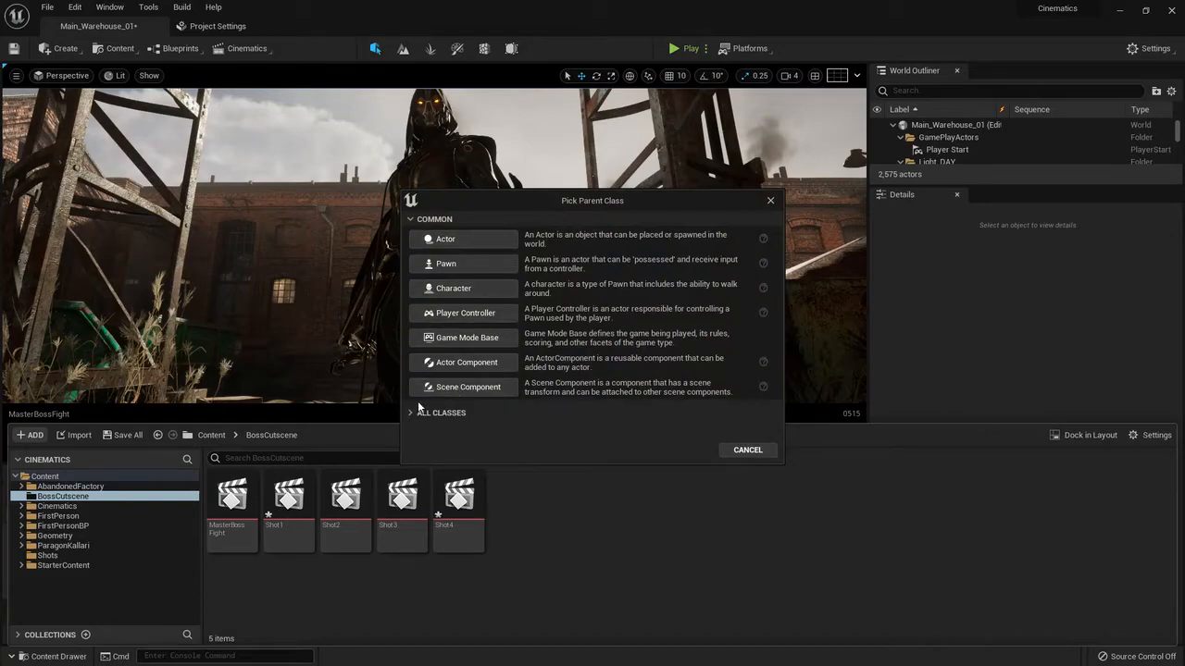
pyautogui.click(420, 413)
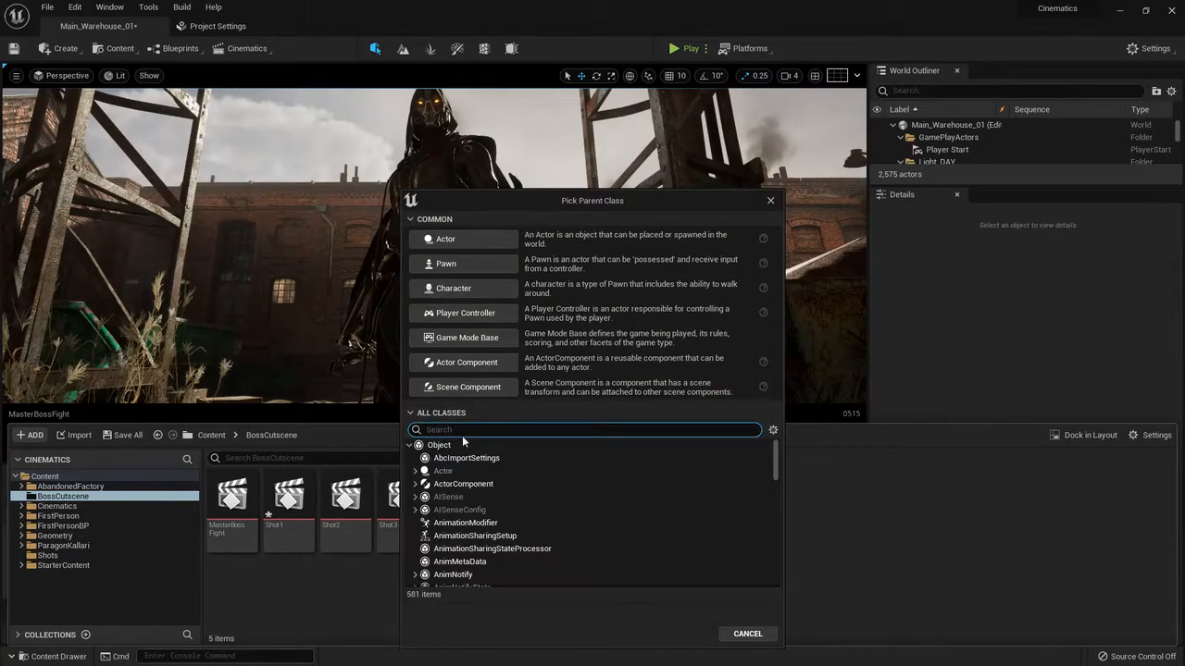
pyautogui.write('c')
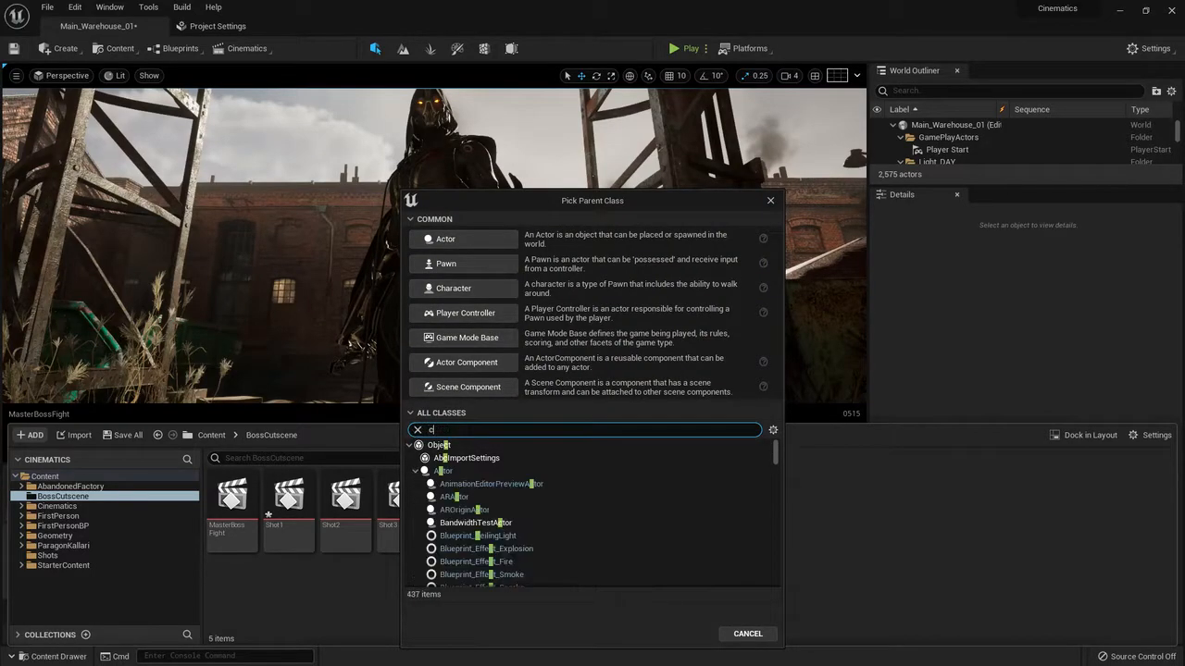
pyautogui.write('amera shake')
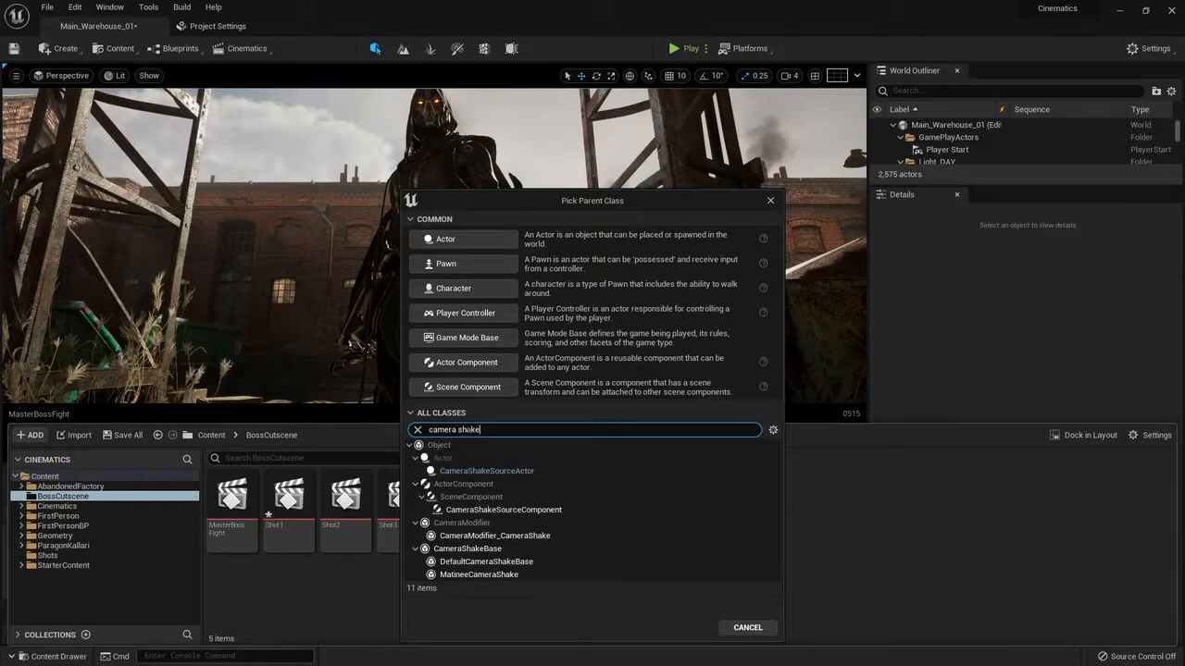
pyautogui.click(467, 576)
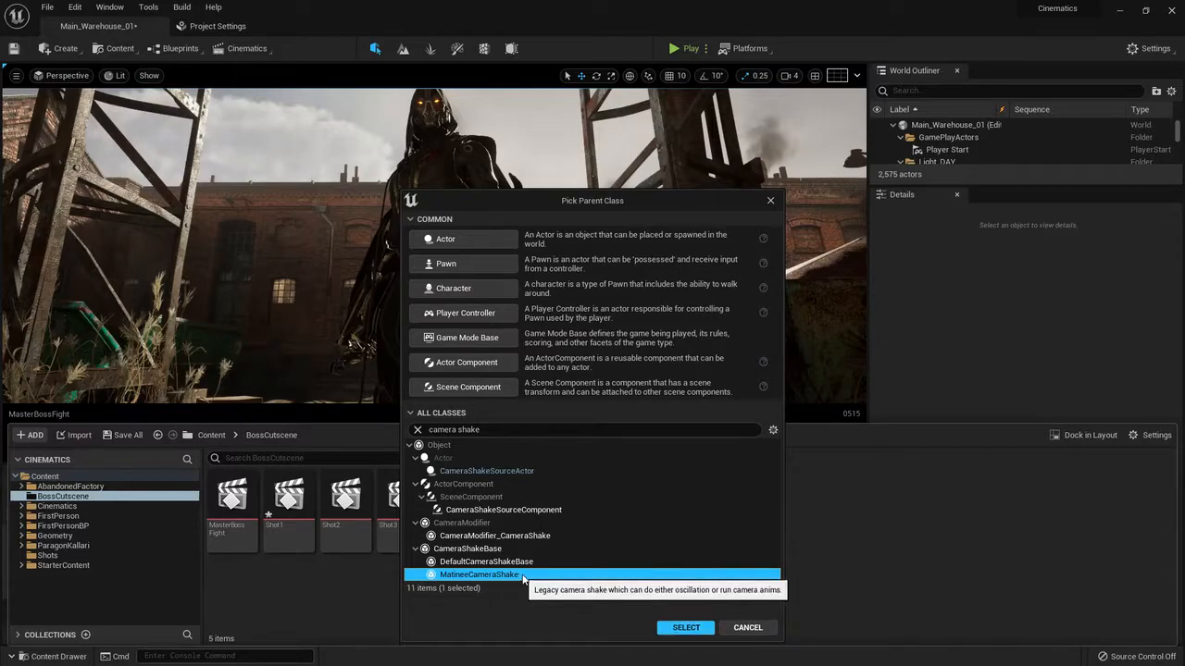
pyautogui.click(684, 627)
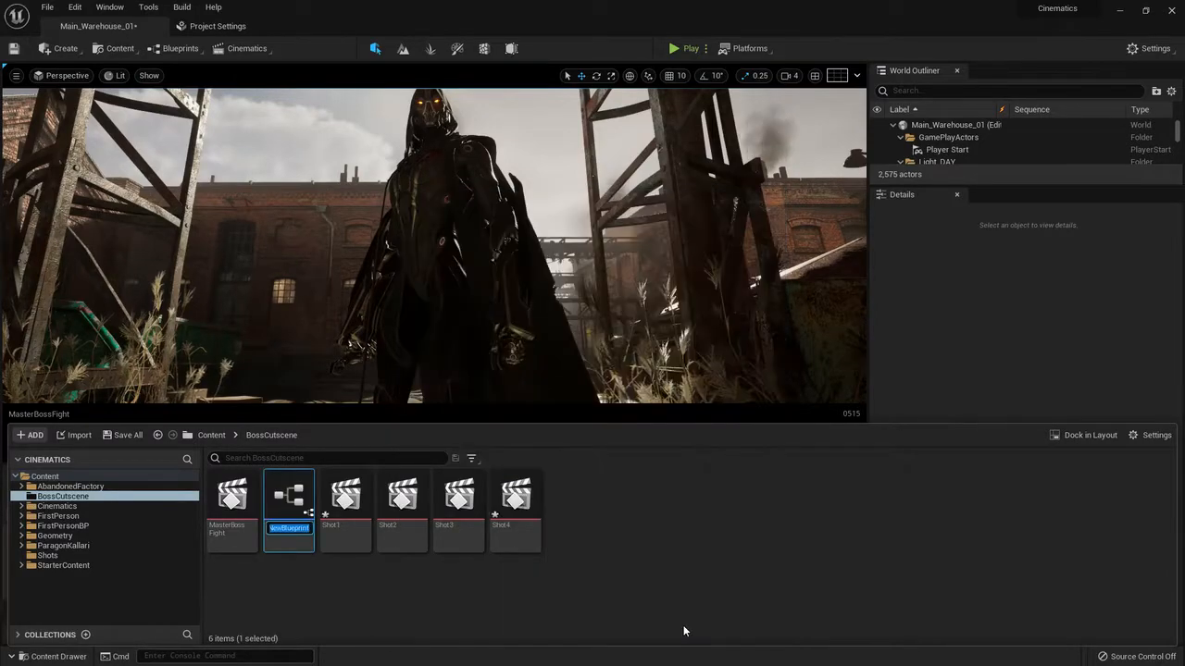
# Name the new camera shake Blueprint HandHeldShake
pyautogui.press('BackSpace')
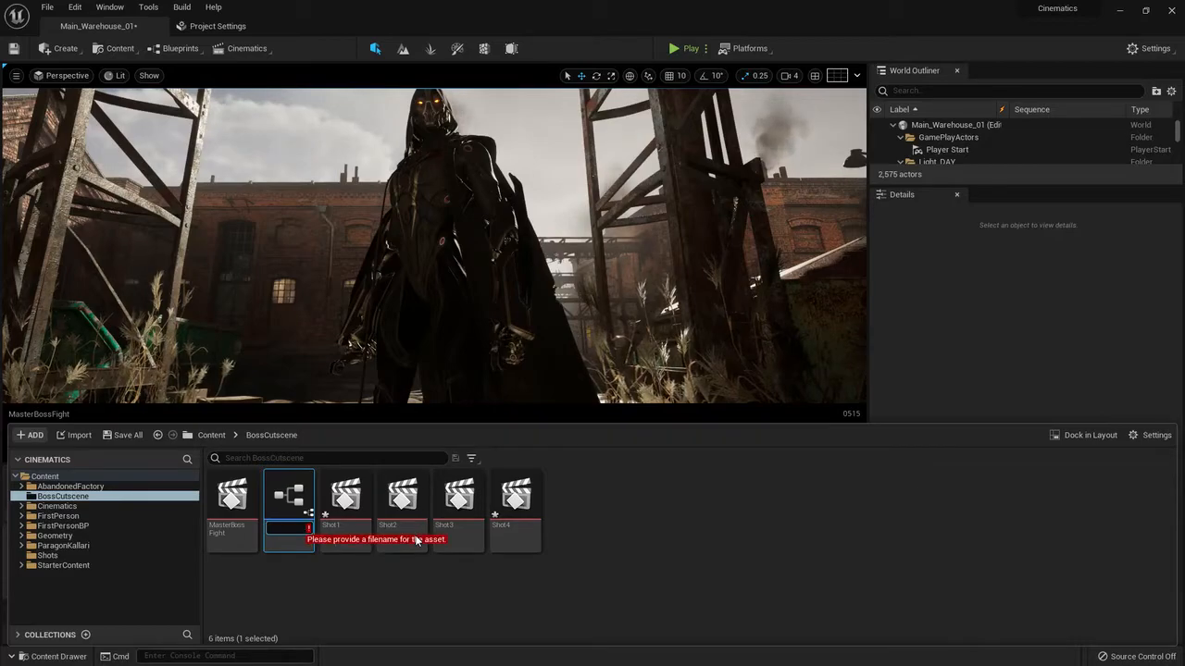
pyautogui.write('HandHeld')
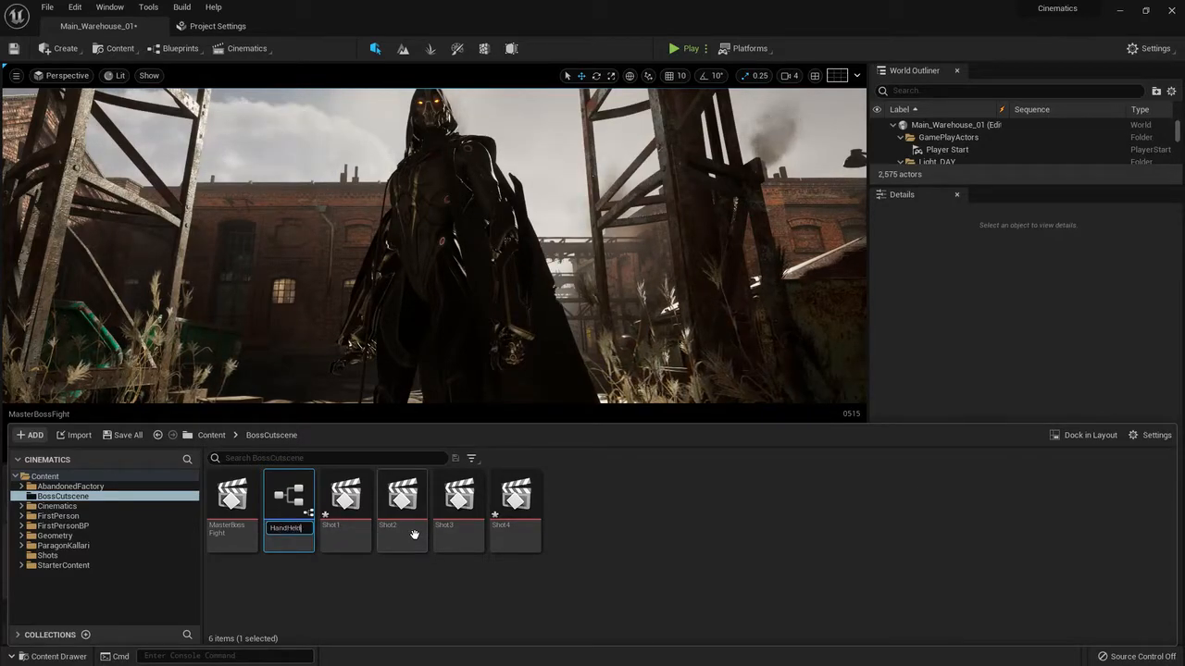
pyautogui.write('Shake')
pyautogui.press('Return')
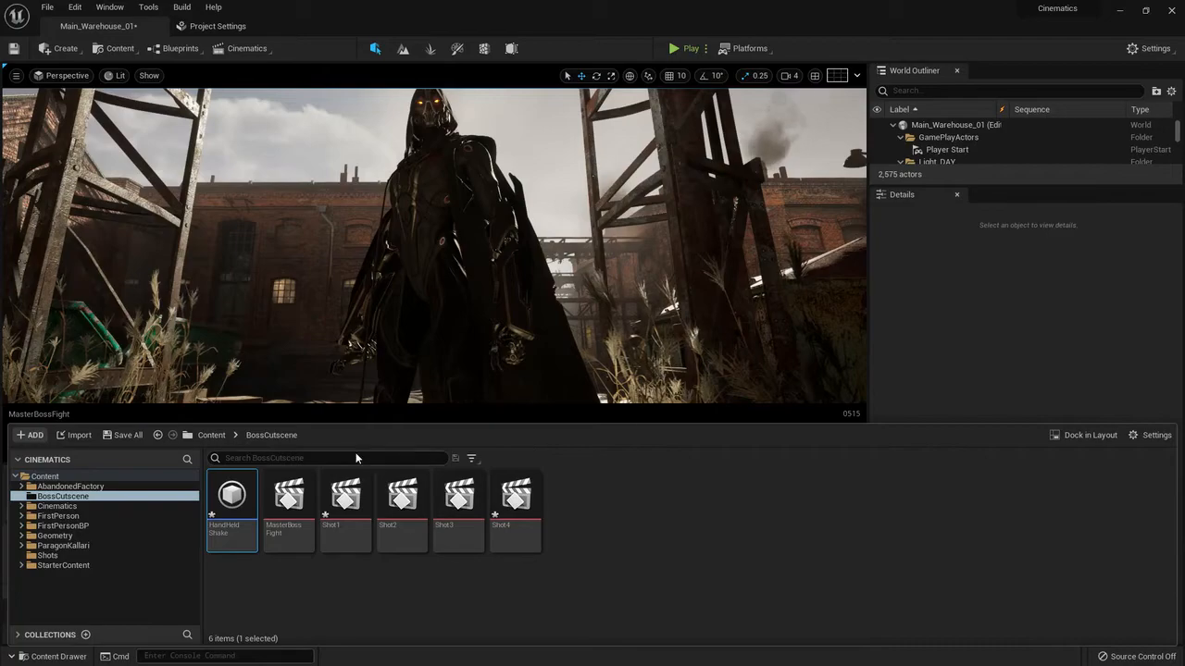
# Open the HandHeldShake Blueprint for editing and widen the area showing its properties
pyautogui.moveTo(255, 495)
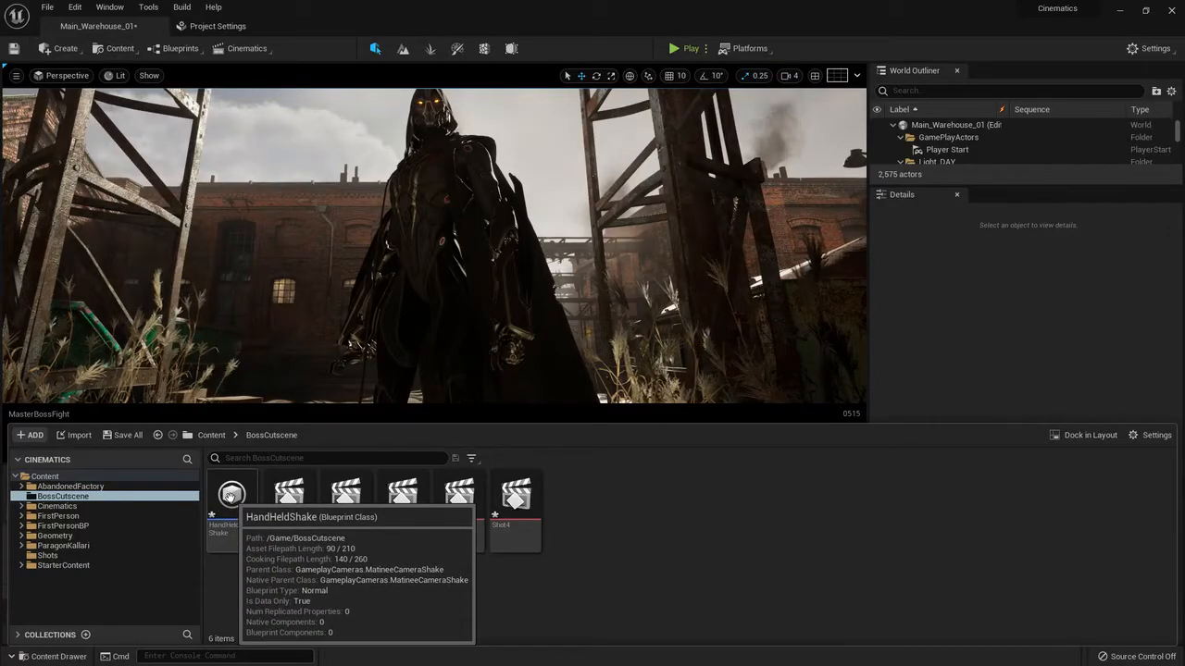
pyautogui.click(232, 497)
pyautogui.doubleClick(233, 499)
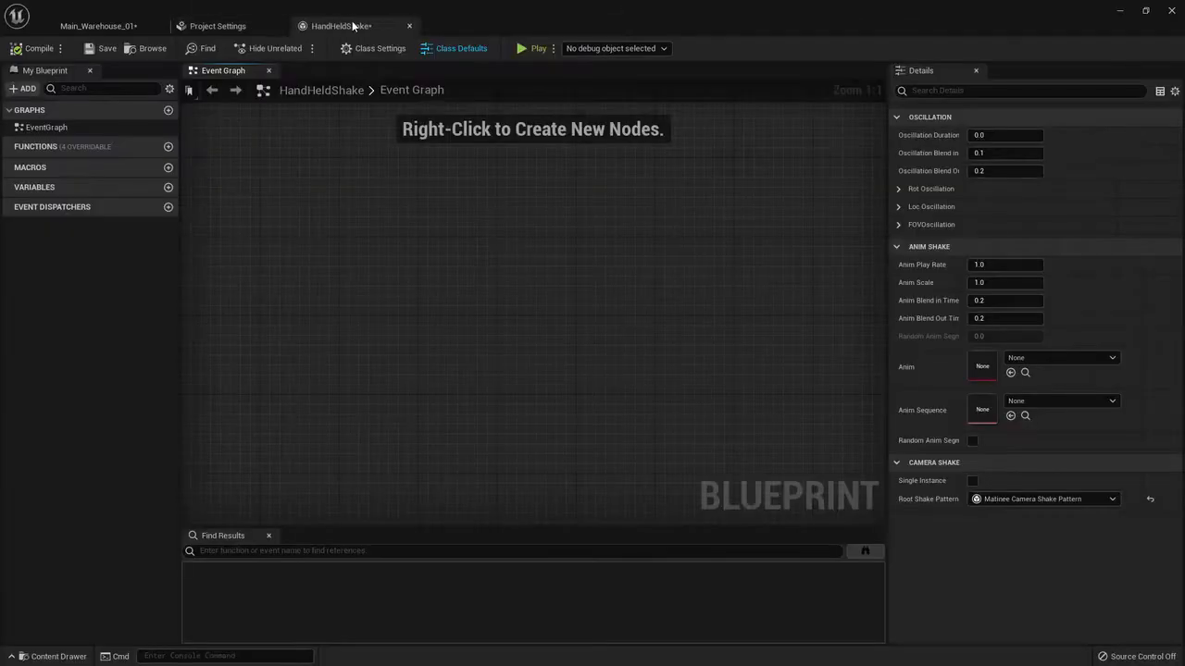
pyautogui.scroll(-2, 407, 310)
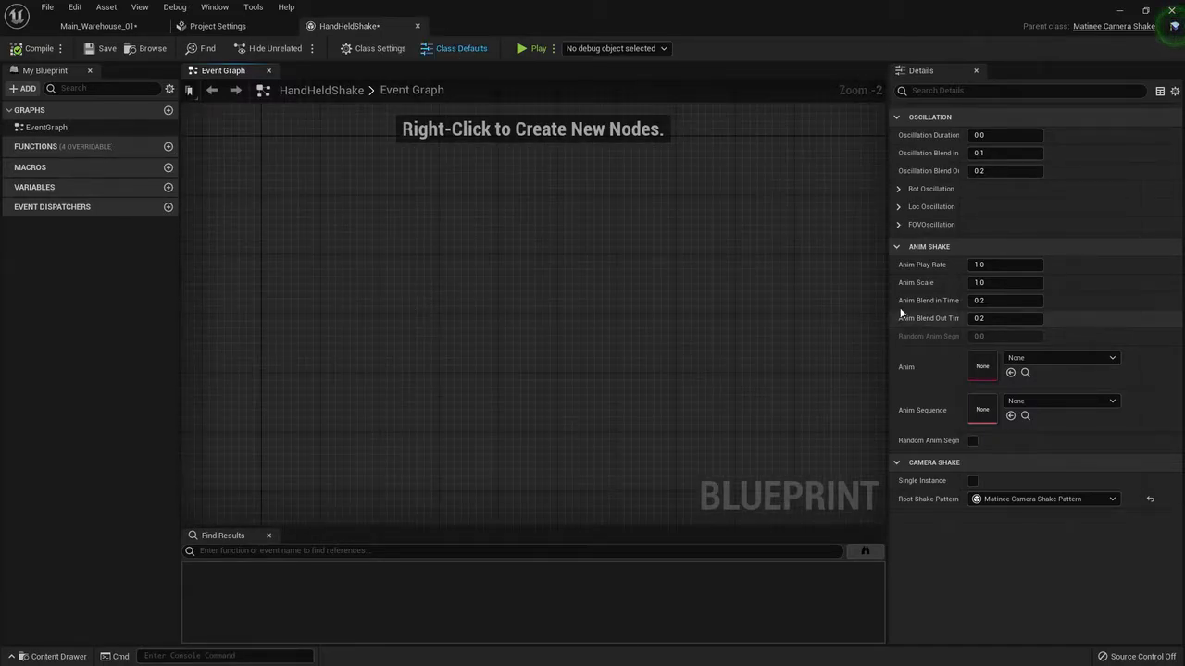
pyautogui.moveTo(888, 280); pyautogui.dragTo(834, 290)
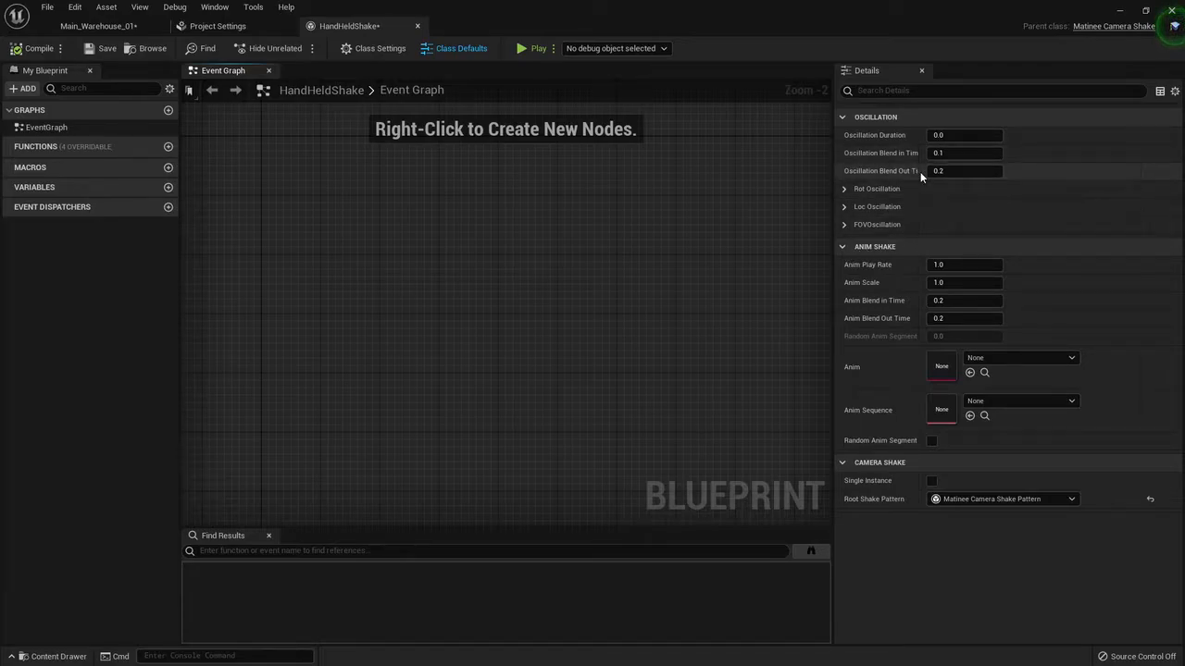
# Collapse the Anim Shake and Camera Shake groups and expand every axis of the Rot Oscillation and Loc Oscillation settings
pyautogui.click(843, 247)
pyautogui.click(842, 265)
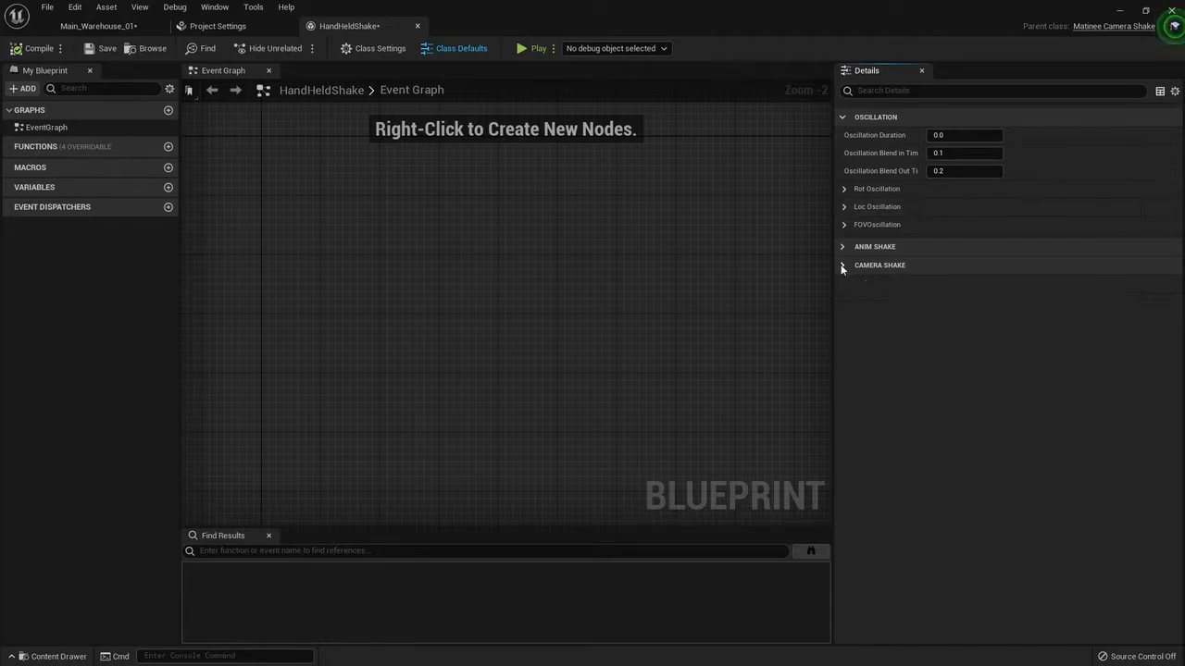
pyautogui.click(843, 206)
pyautogui.click(843, 189)
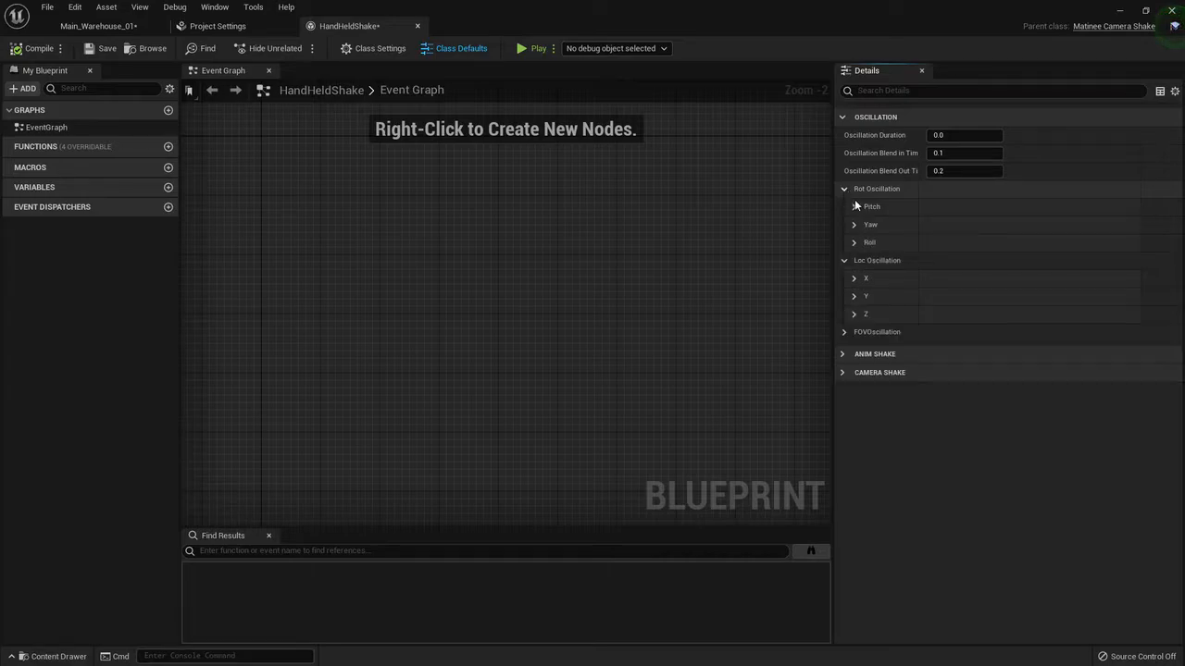
pyautogui.click(854, 313)
pyautogui.click(853, 296)
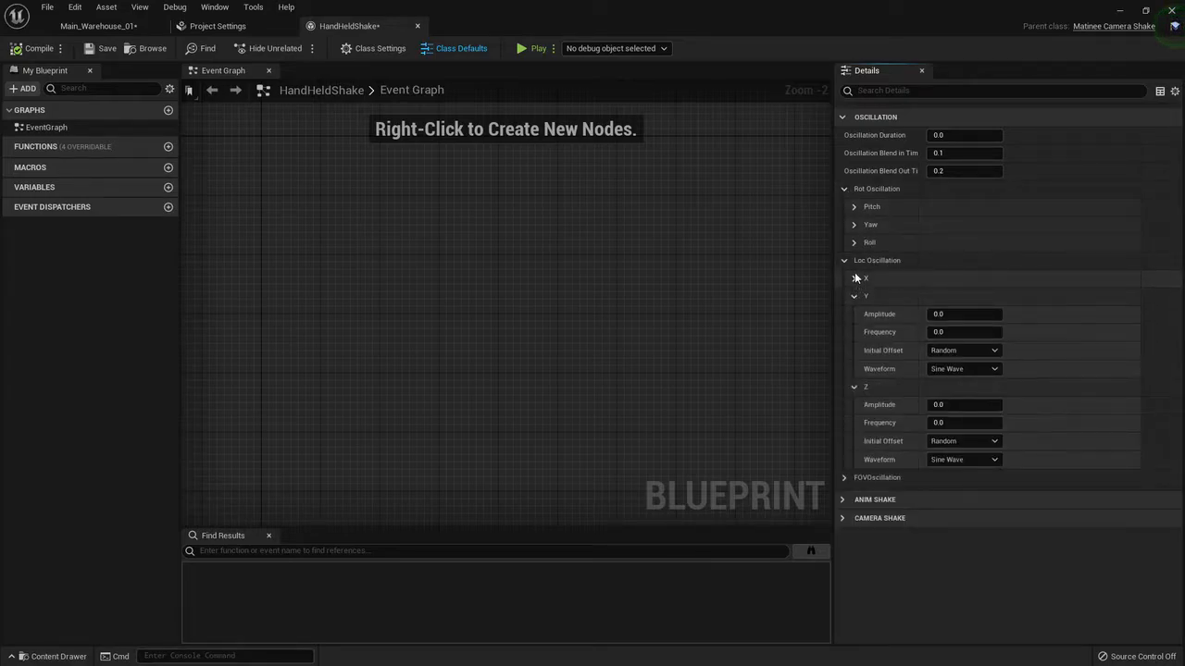
pyautogui.click(854, 278)
pyautogui.click(853, 242)
pyautogui.click(854, 225)
pyautogui.click(853, 207)
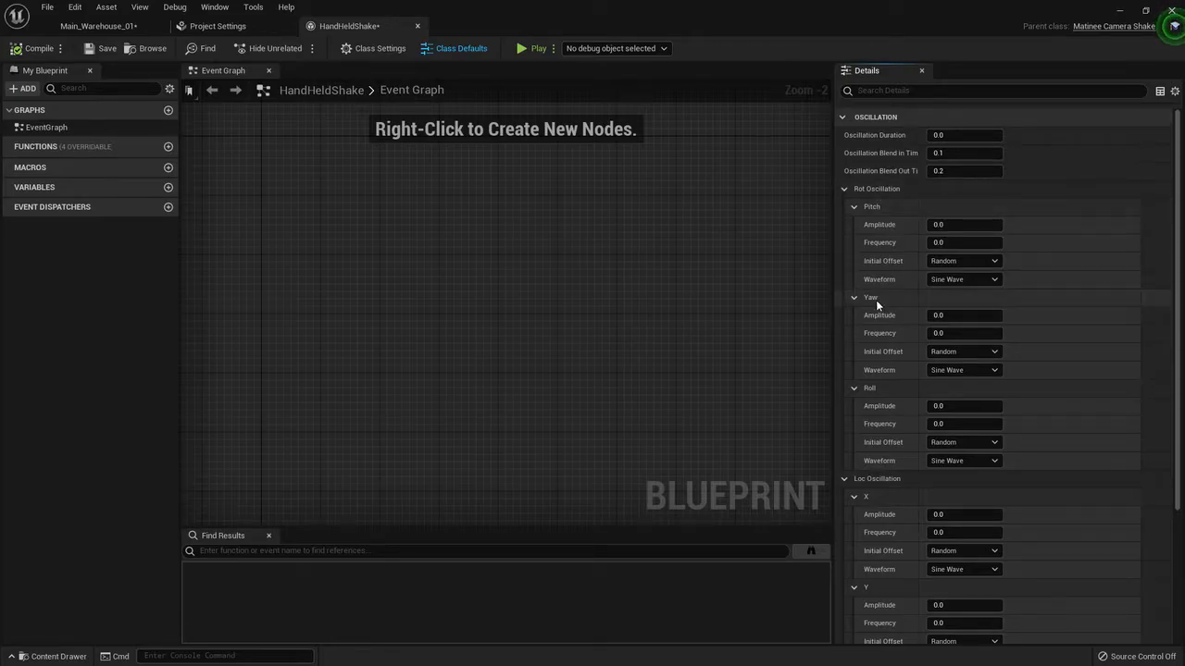
# Try an amplitude of about 52.57 and a frequency of about 234.63 on the Pitch rotation oscillation
pyautogui.scroll(-2, 878, 398)
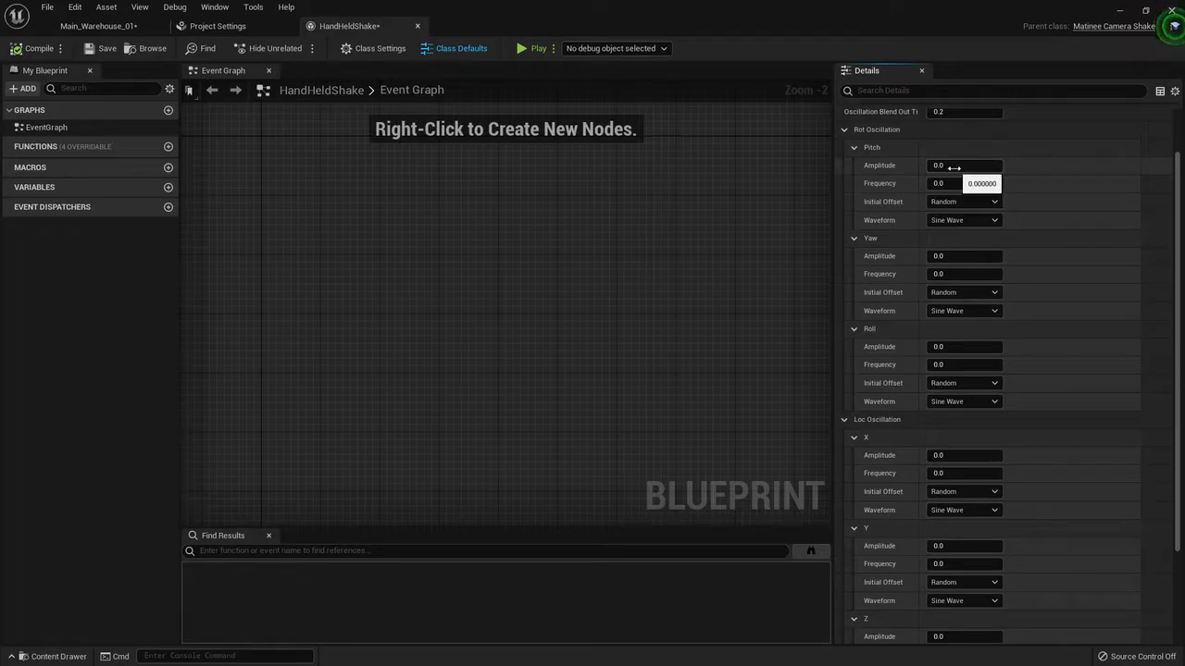
pyautogui.moveTo(953, 167); pyautogui.dragTo(981, 167)
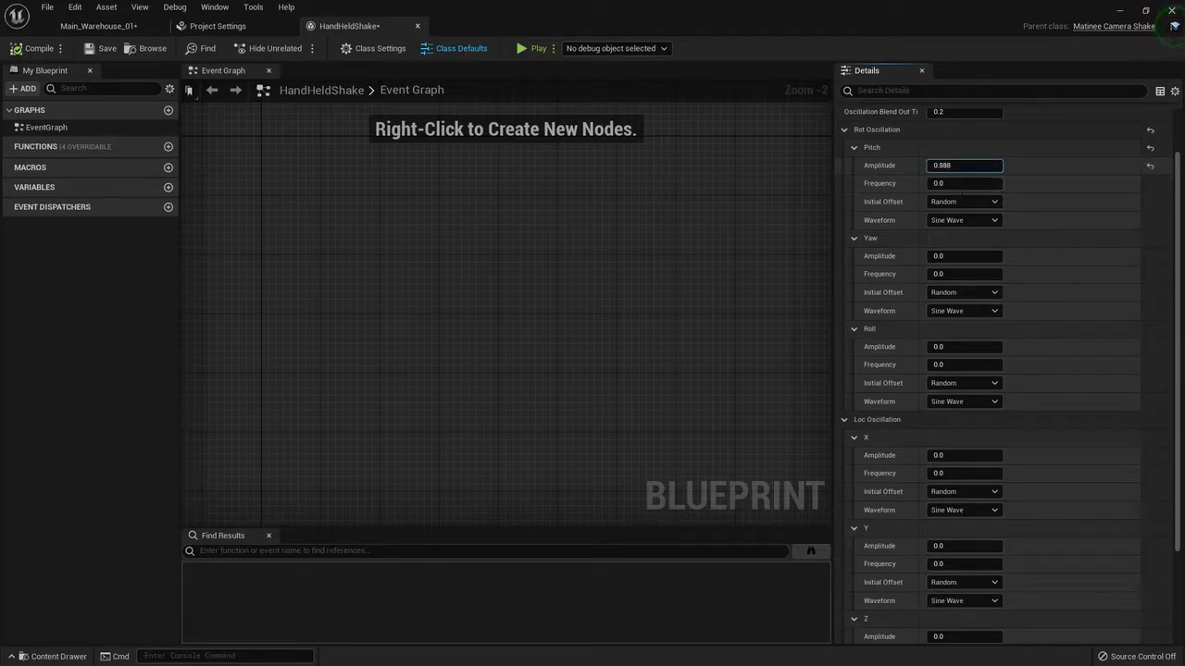
pyautogui.click(952, 182)
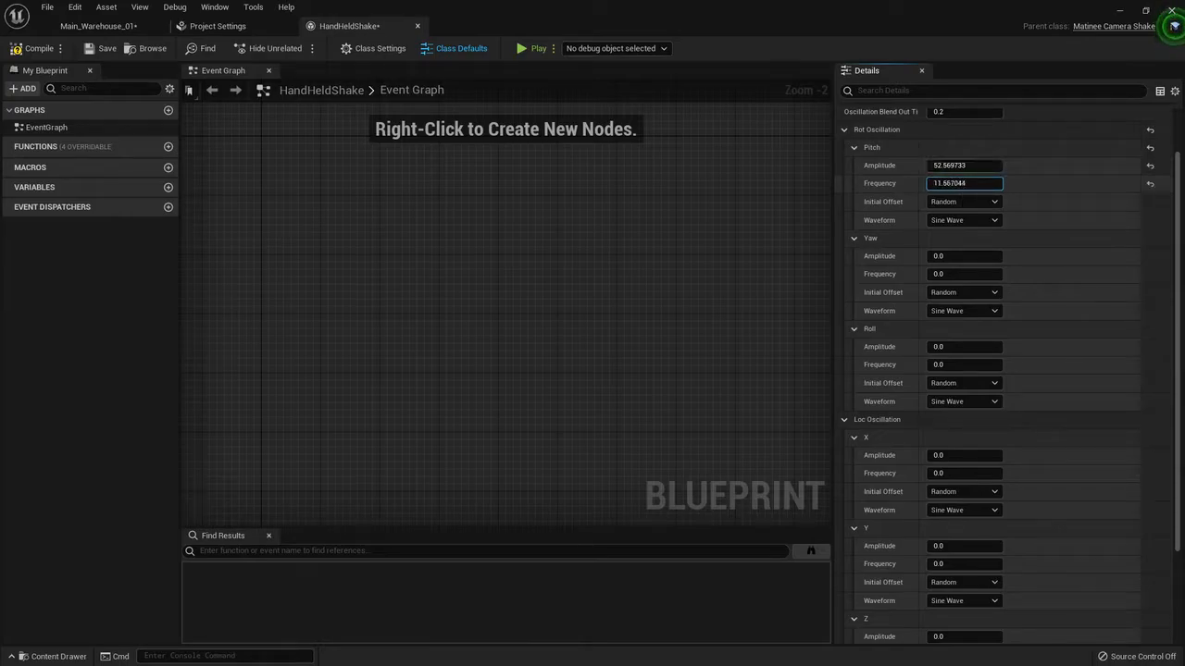
pyautogui.moveTo(952, 183); pyautogui.dragTo(922, 169)
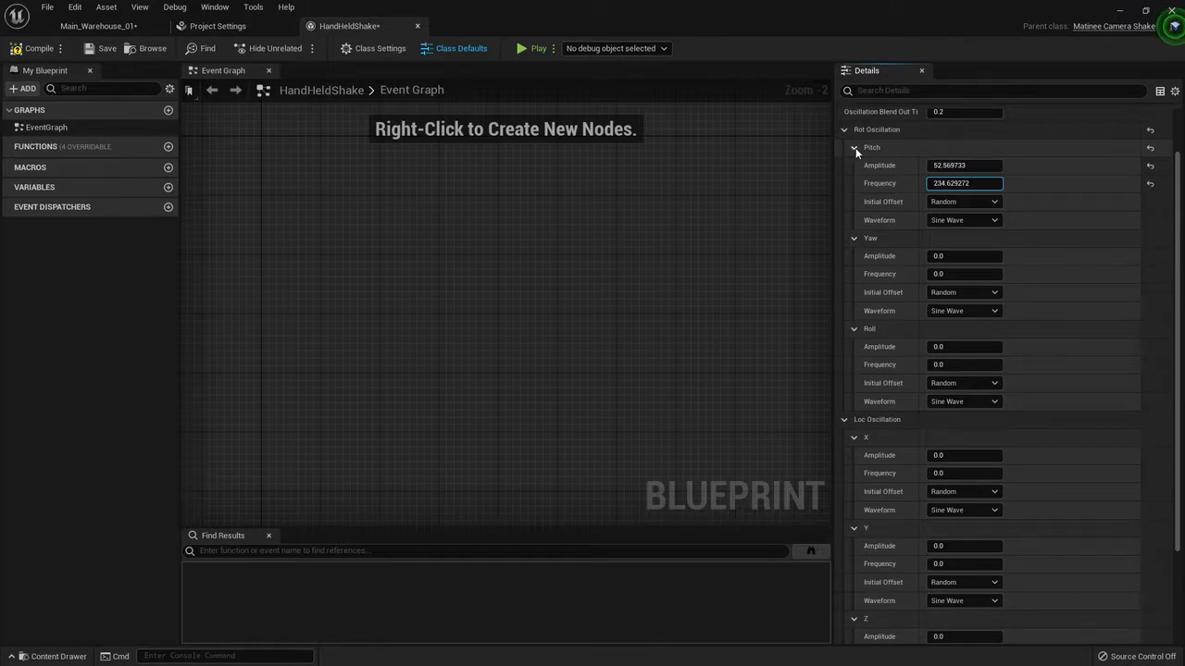
# Set the Pitch rotation oscillation to an amplitude of 0.23 and a frequency of 5
pyautogui.click(974, 166)
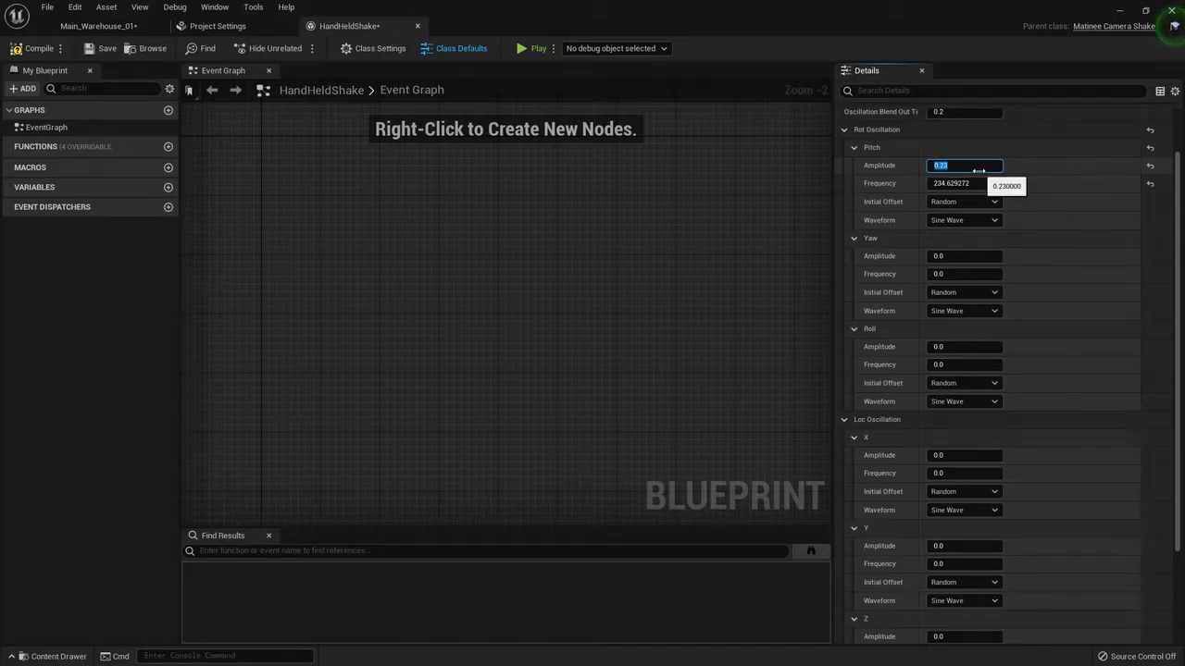
pyautogui.moveTo(974, 183); pyautogui.dragTo(963, 183)
pyautogui.click(968, 183)
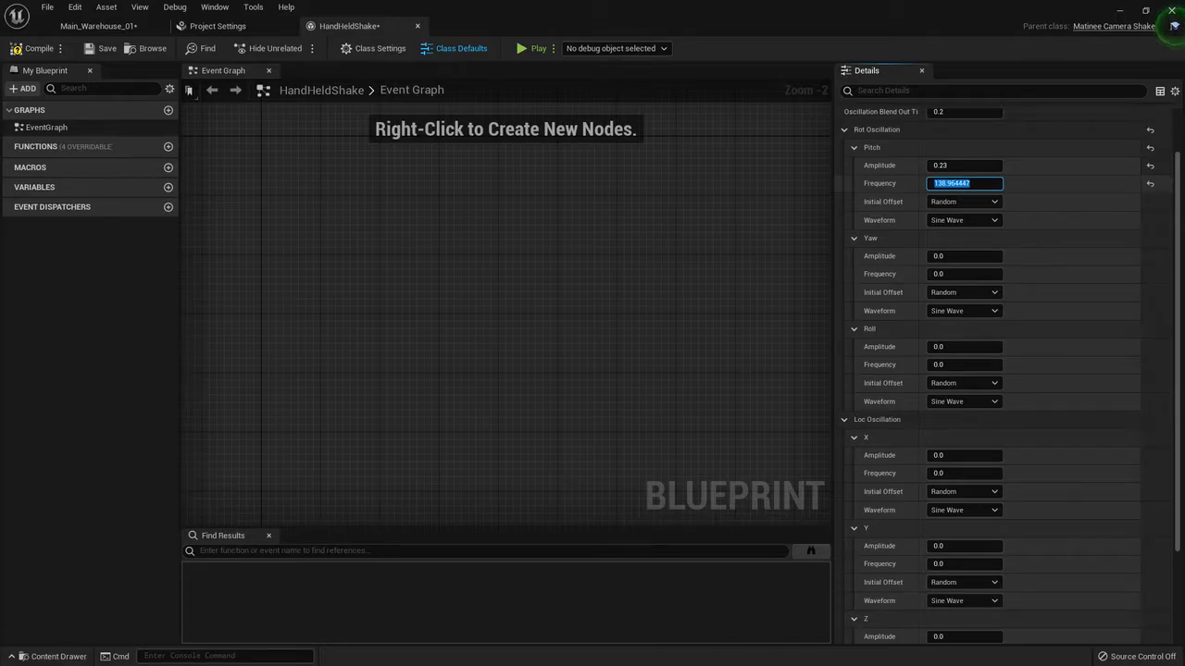
# Set the Yaw rotation oscillation to an amplitude of 0.2 and a frequency of 5
pyautogui.click(951, 255)
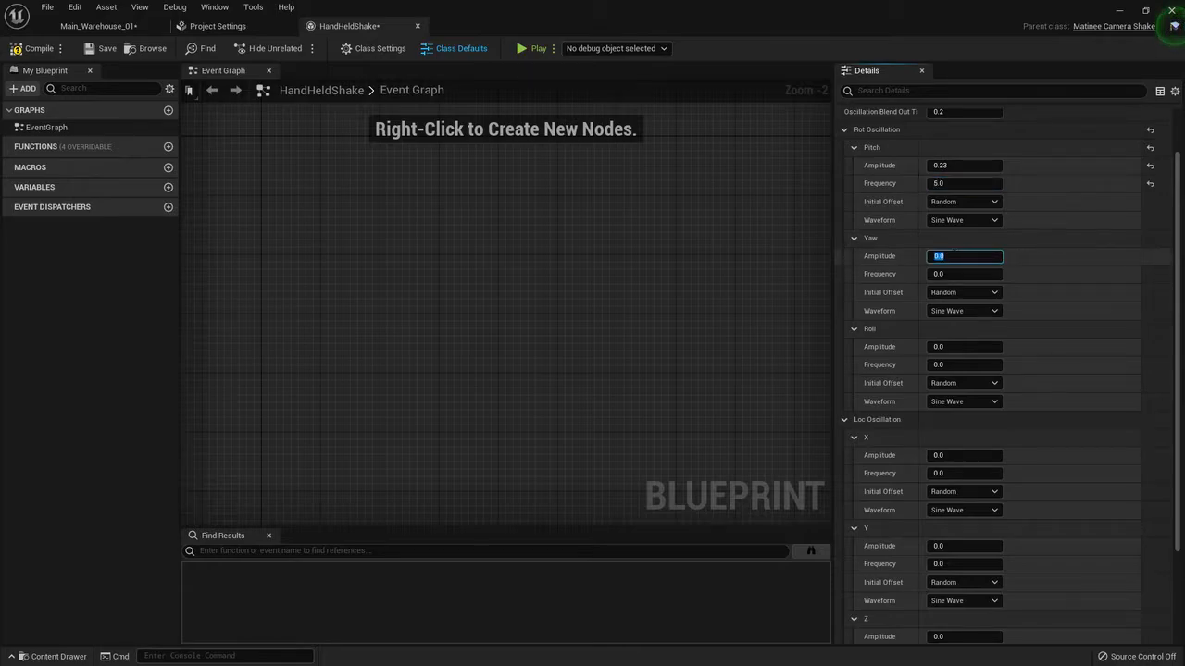
pyautogui.write('.2')
pyautogui.click(953, 274)
pyautogui.write('5')
# Set the Roll rotation oscillation to an amplitude of 0.2 and a frequency of 5, and return to the Main_Warehouse_01 level
pyautogui.click(947, 347)
pyautogui.press('BackSpace')
pyautogui.write('.2')
pyautogui.click(953, 364)
pyautogui.write('5')
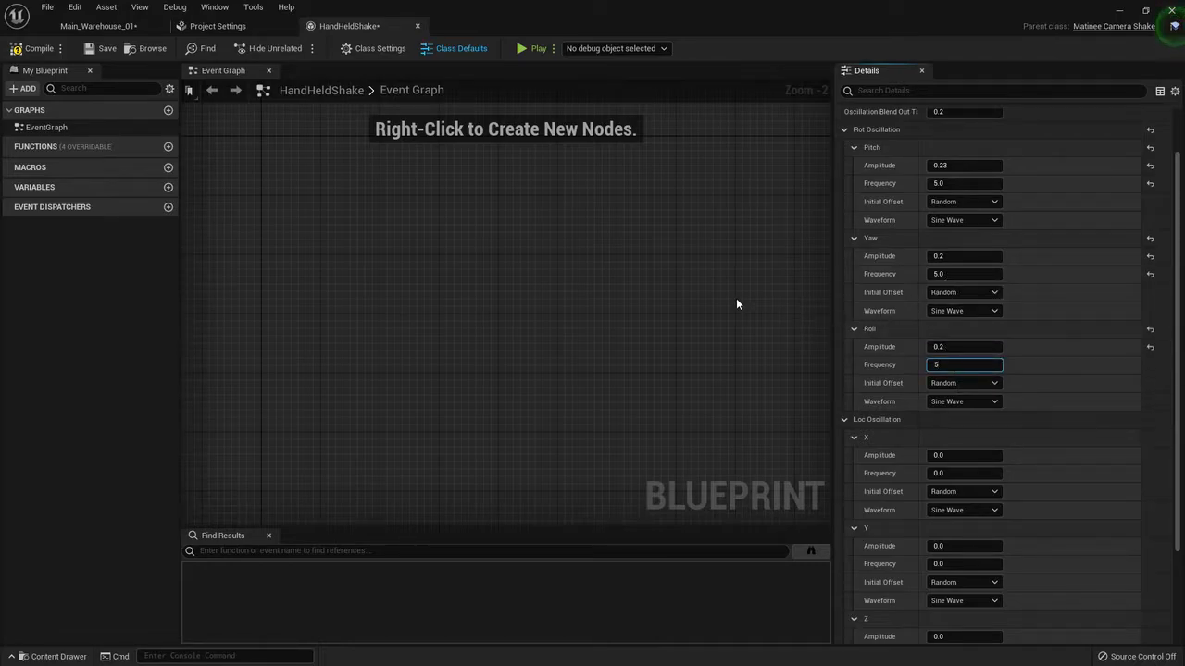
pyautogui.click(97, 26)
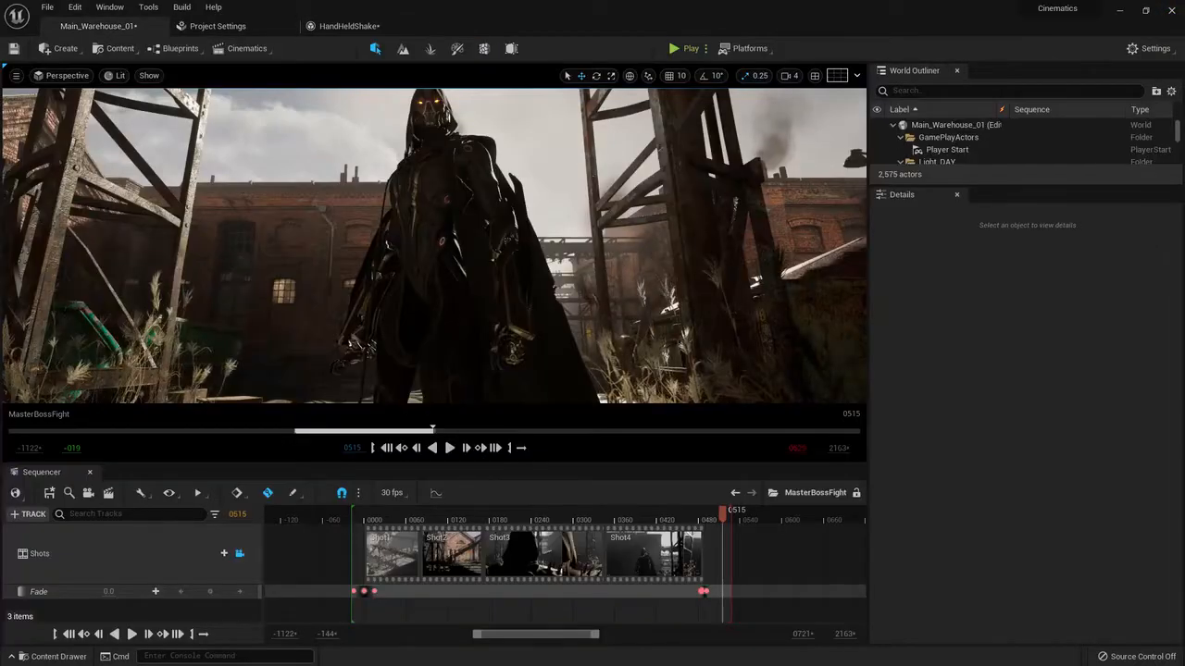
# Open Shot2 from the MasterBossFight sequence and move the playhead to frame 61
pyautogui.moveTo(723, 512); pyautogui.dragTo(455, 527)
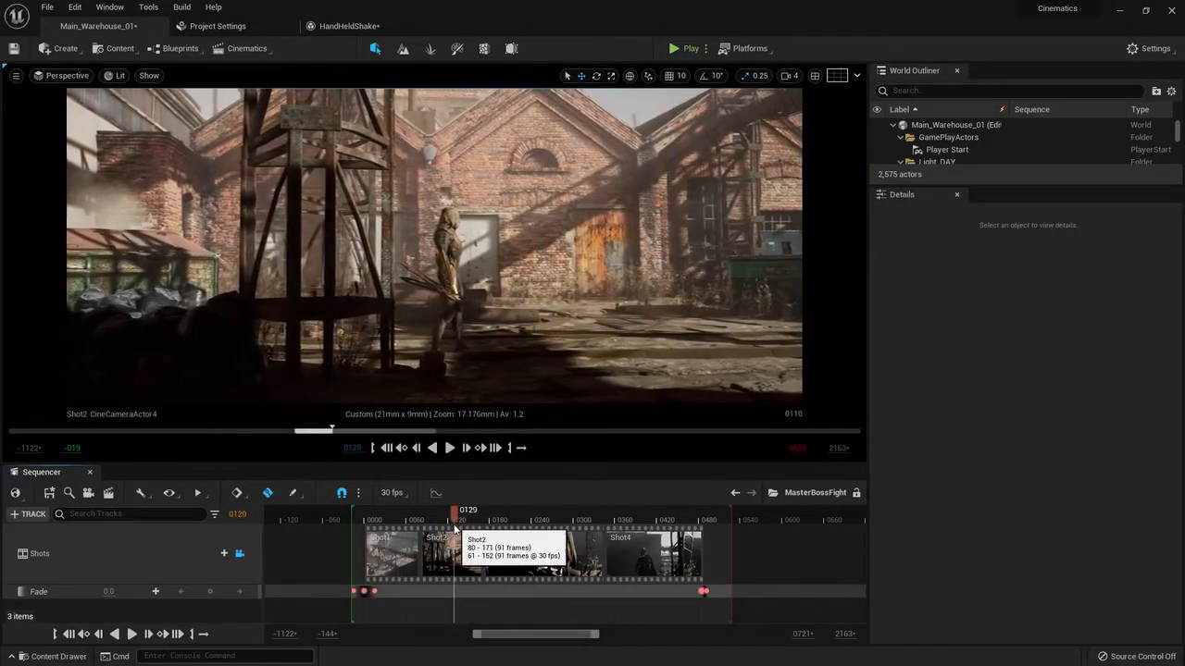
pyautogui.doubleClick(455, 527)
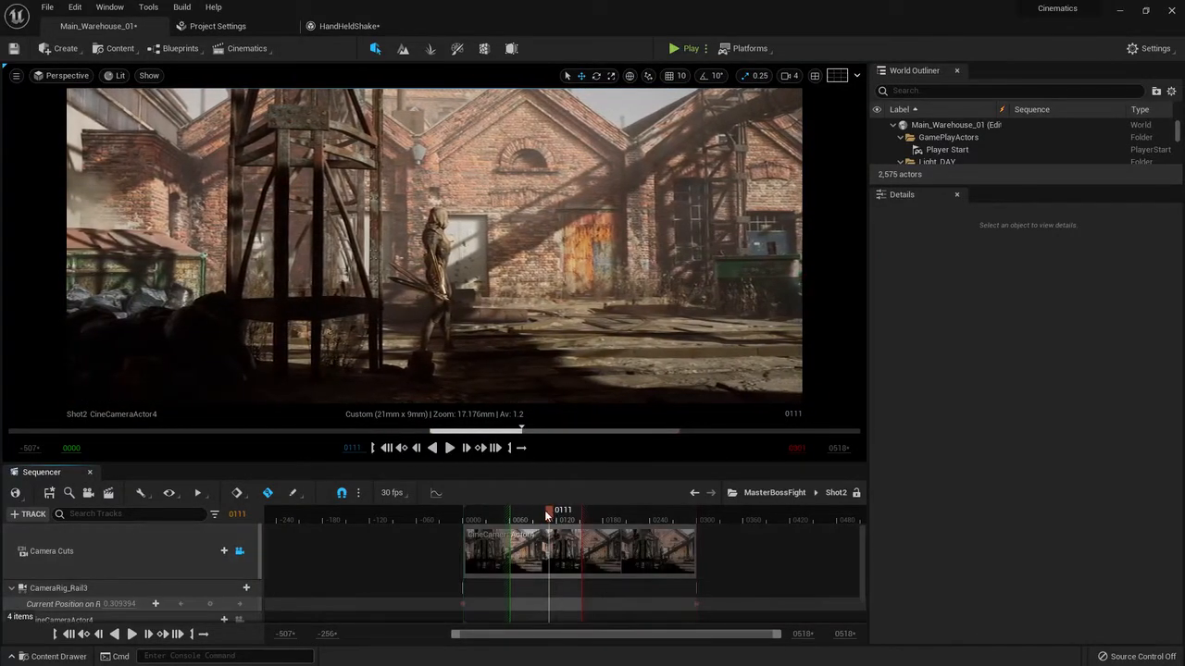
pyautogui.moveTo(548, 516); pyautogui.dragTo(509, 516)
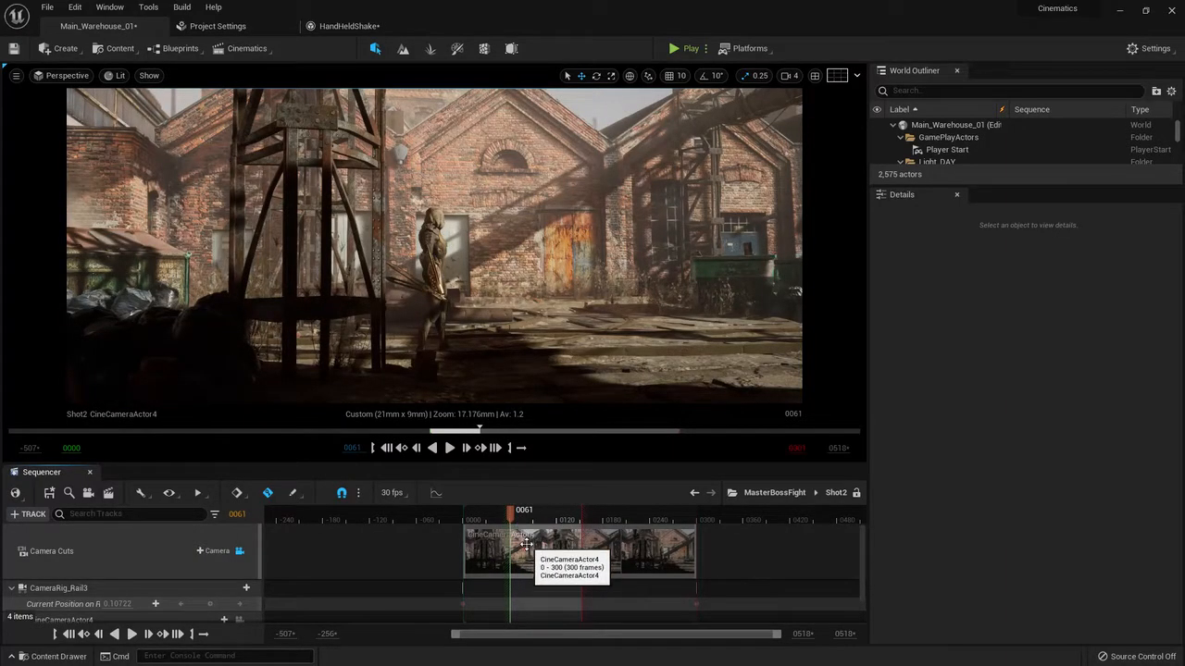
# Add a HandHeldShake camera shake track to CineCameraActor4 in Shot2, shifting its section to start slightly before frame 61
pyautogui.scroll(-1, 528, 546)
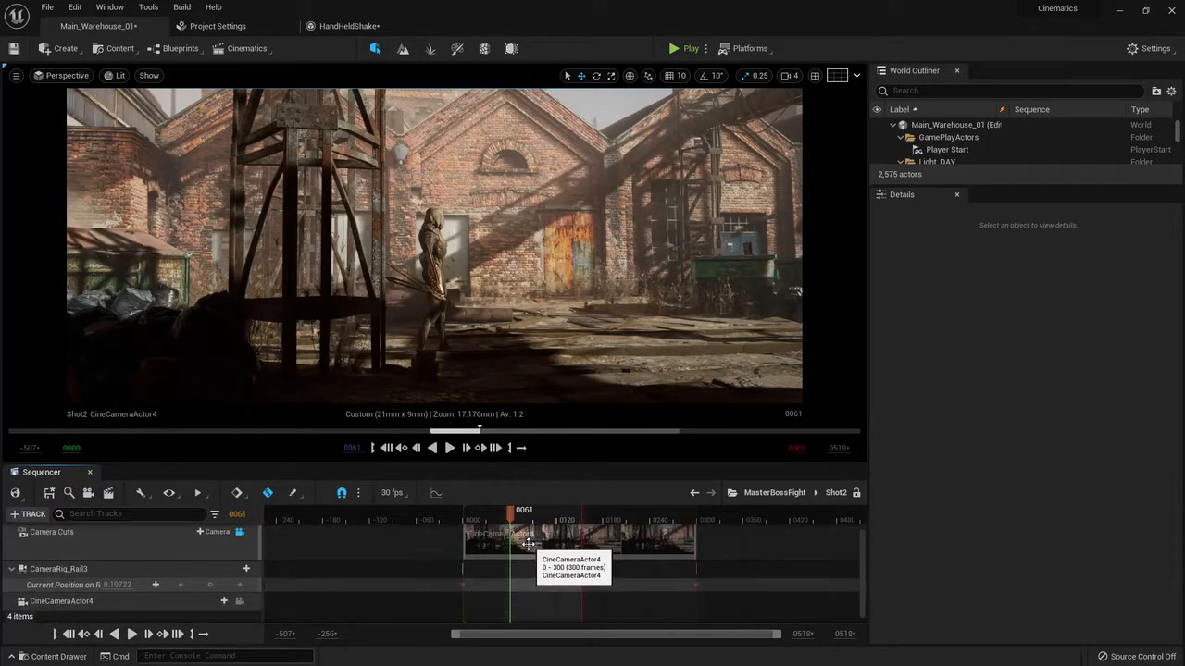
pyautogui.click(94, 563)
pyautogui.click(76, 597)
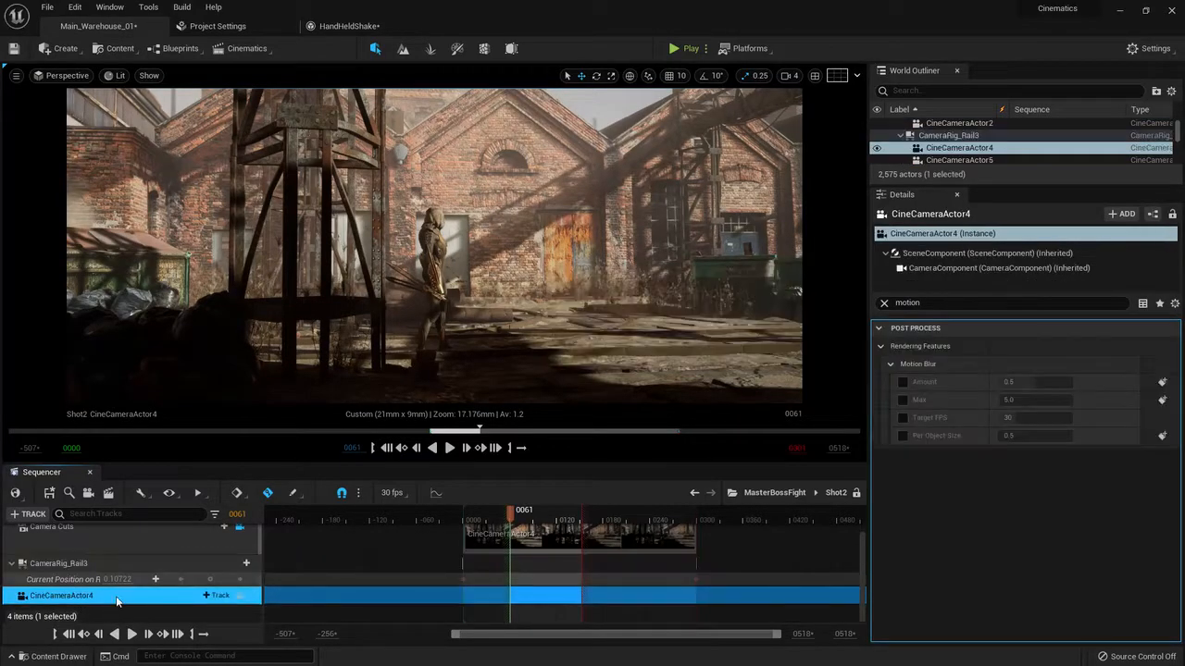
pyautogui.click(216, 596)
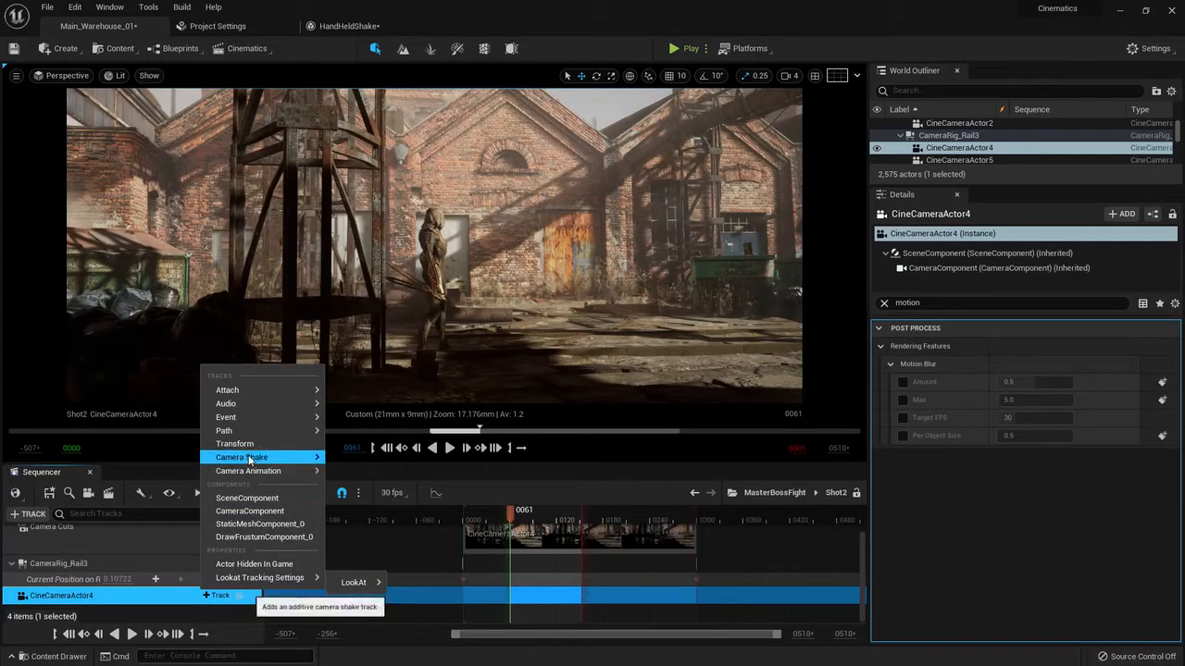
pyautogui.moveTo(252, 458)
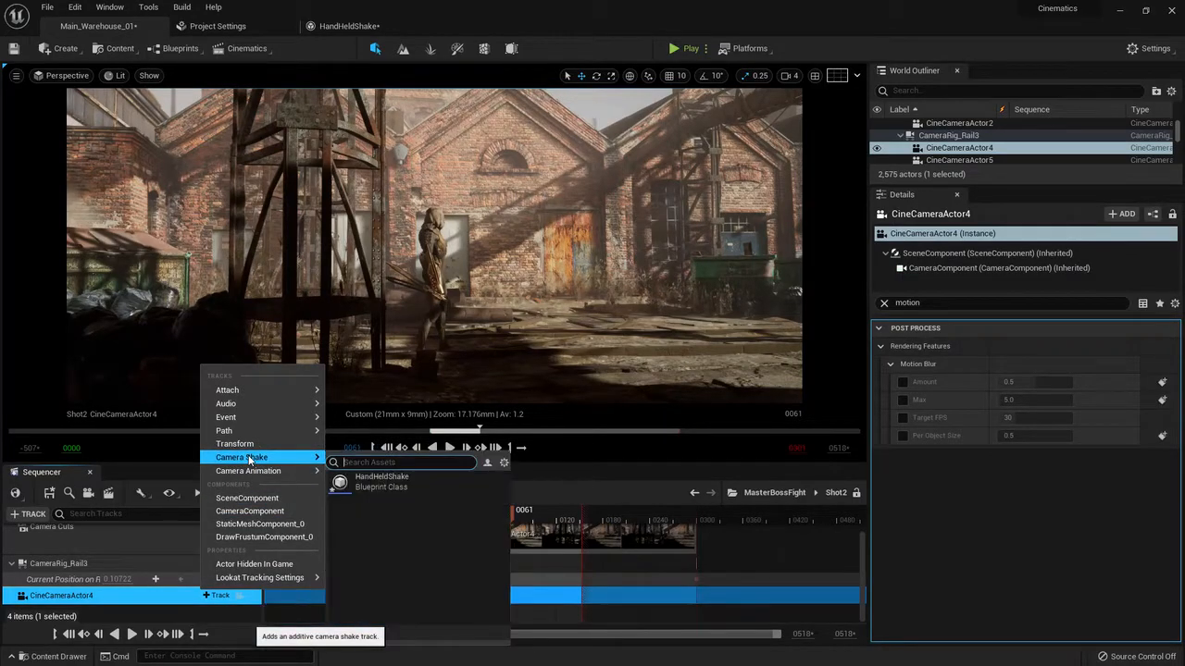
pyautogui.click(384, 479)
pyautogui.moveTo(555, 615); pyautogui.dragTo(553, 615)
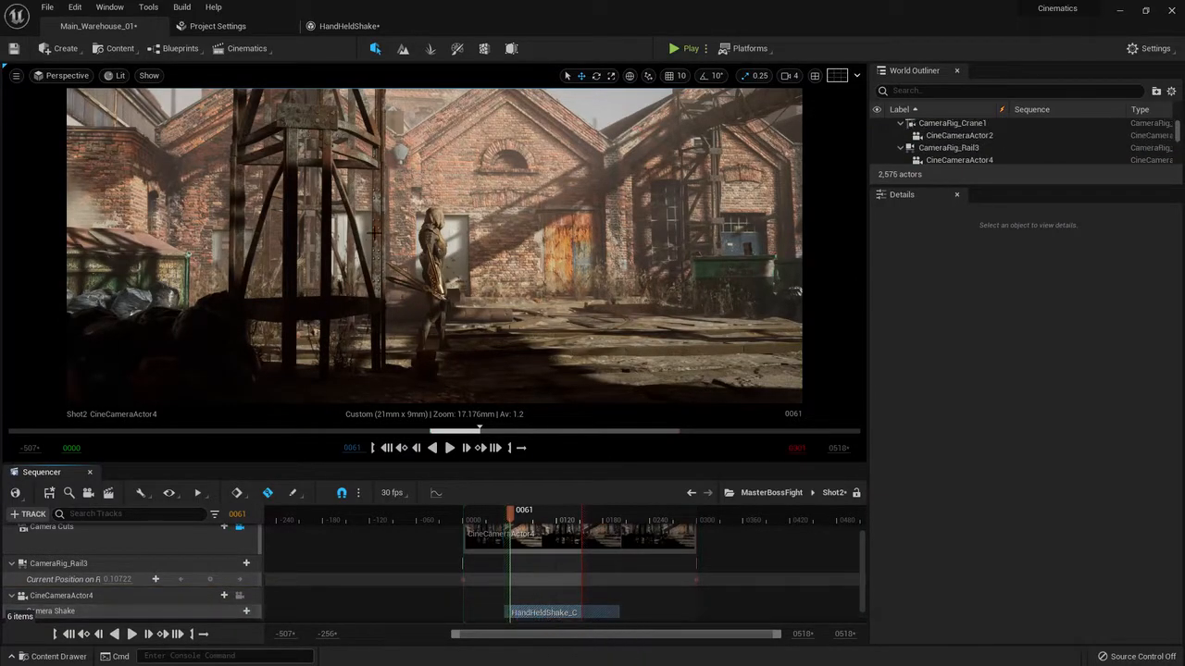
# In HandHeldShake, set the oscillation duration to 60 and the blend-in and blend-out times to 0.2, and save the Blueprint
pyautogui.click(341, 25)
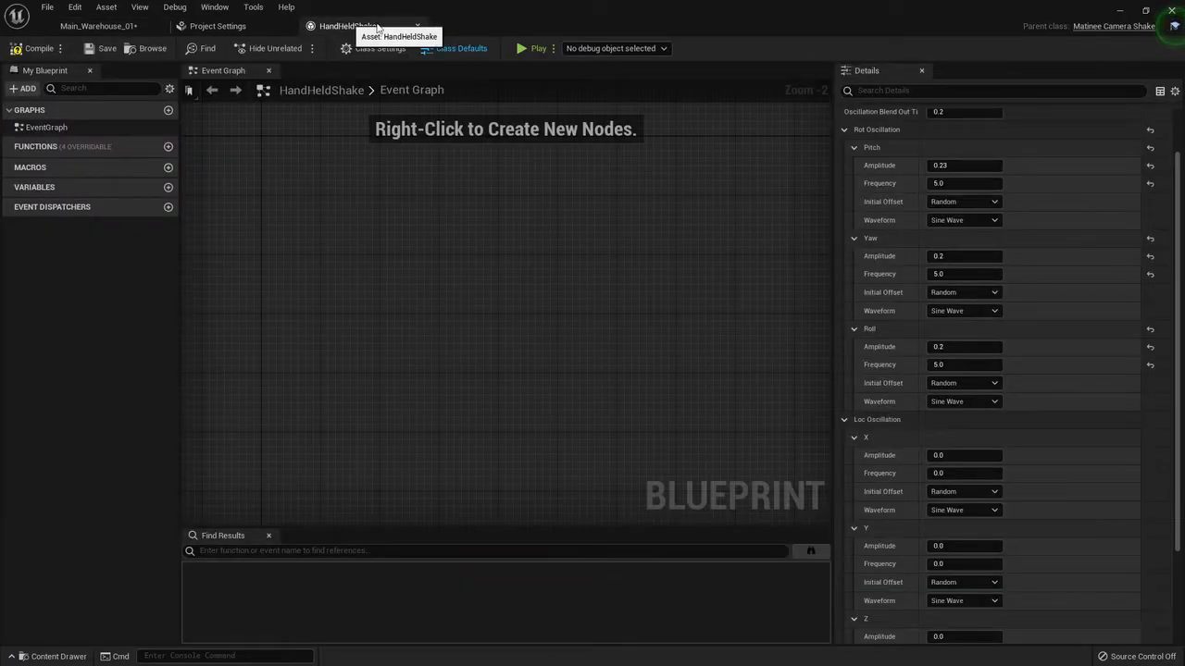
pyautogui.scroll(2, 914, 235)
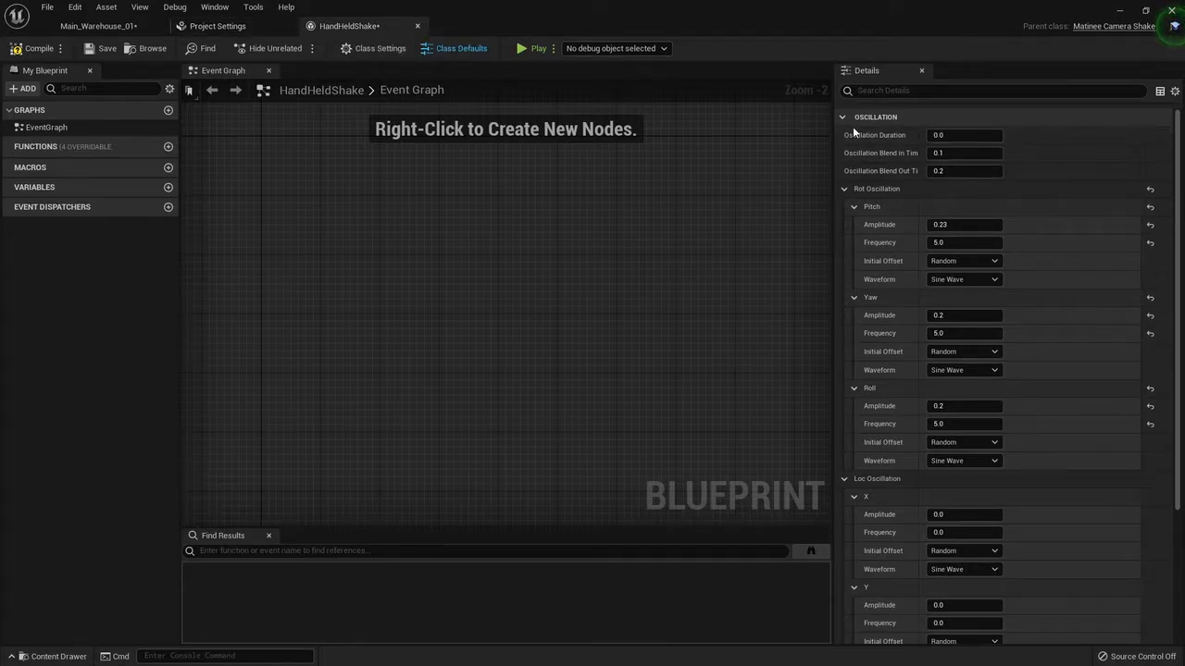
pyautogui.click(954, 136)
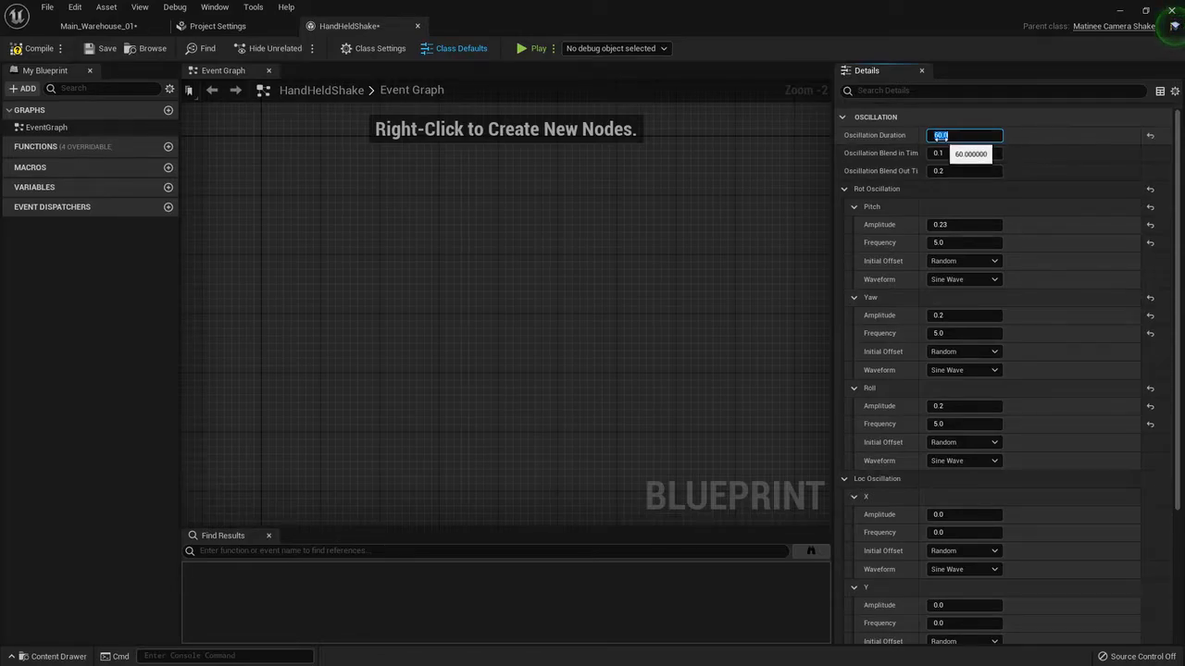
pyautogui.click(1033, 136)
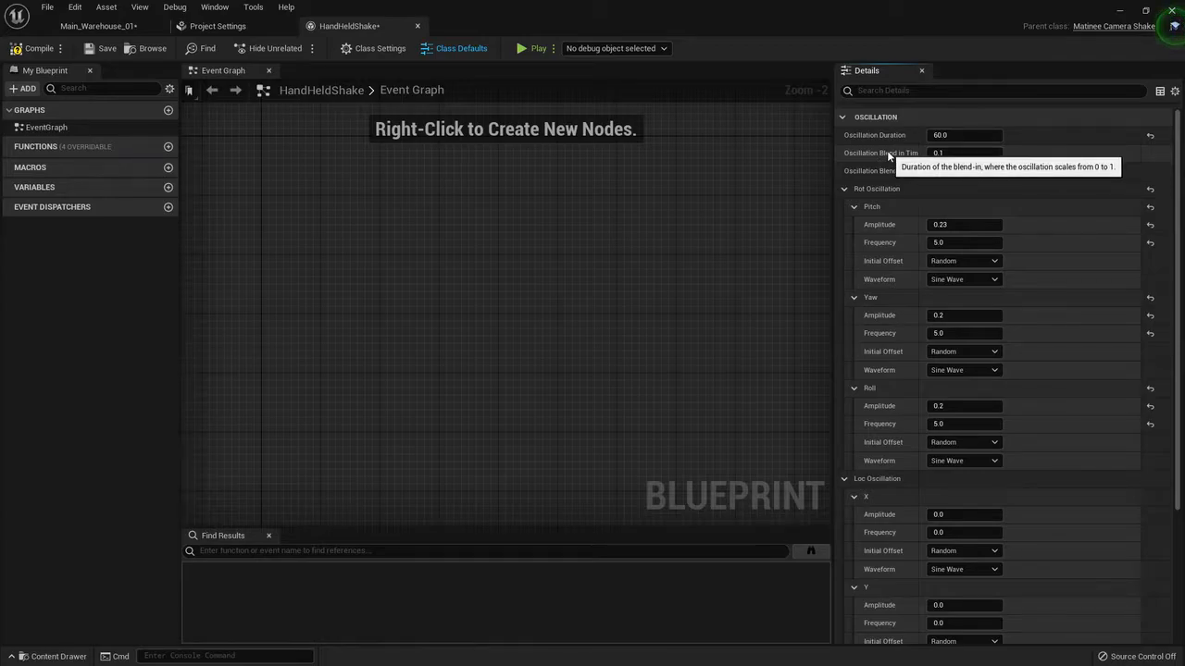
pyautogui.write('.2')
pyautogui.click(955, 169)
pyautogui.write('.2')
pyautogui.press('Return')
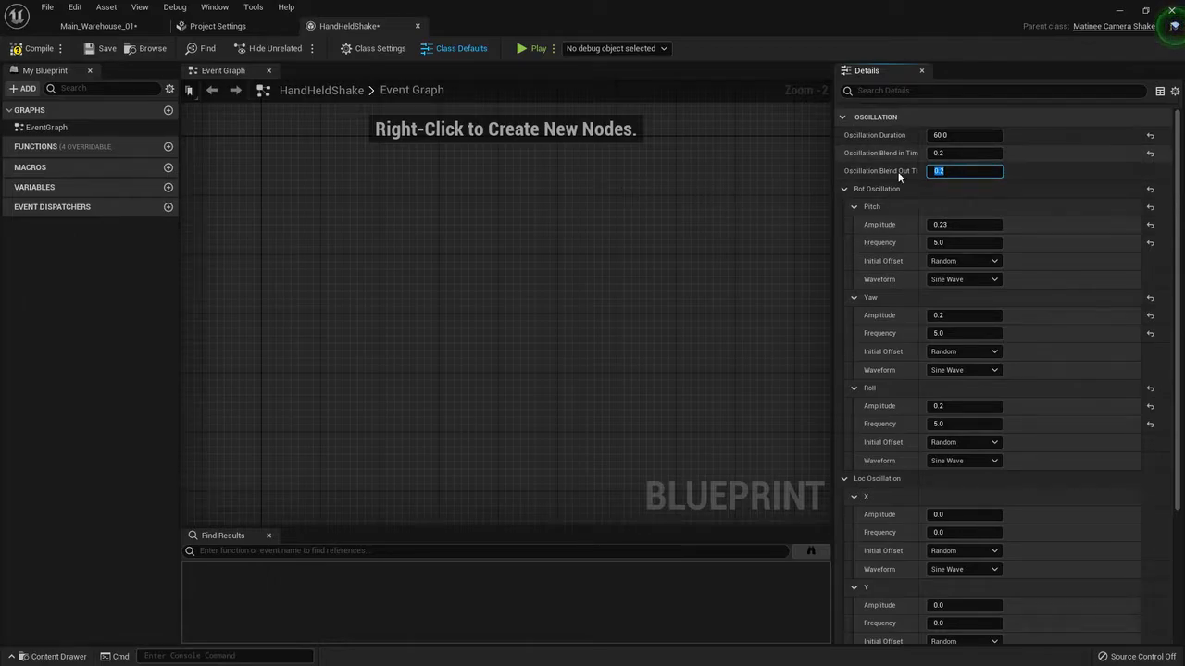
pyautogui.click(1048, 153)
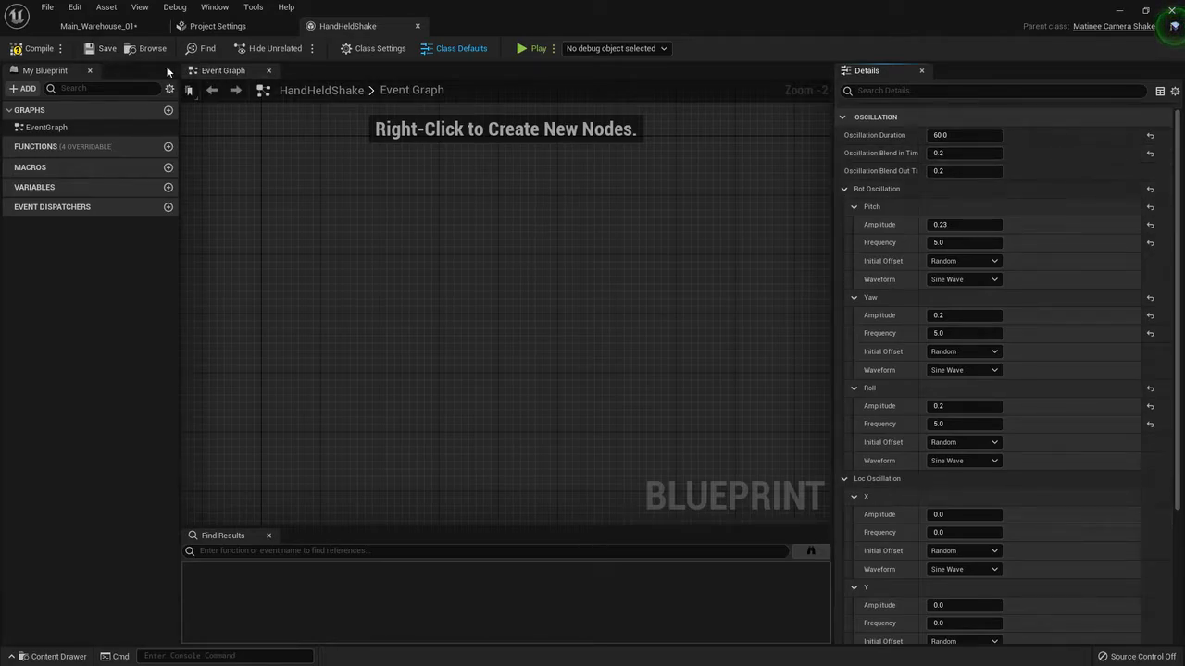
# Return to the Main_Warehouse_01 level and play Shot2 several times to review the camera shake
pyautogui.click(126, 28)
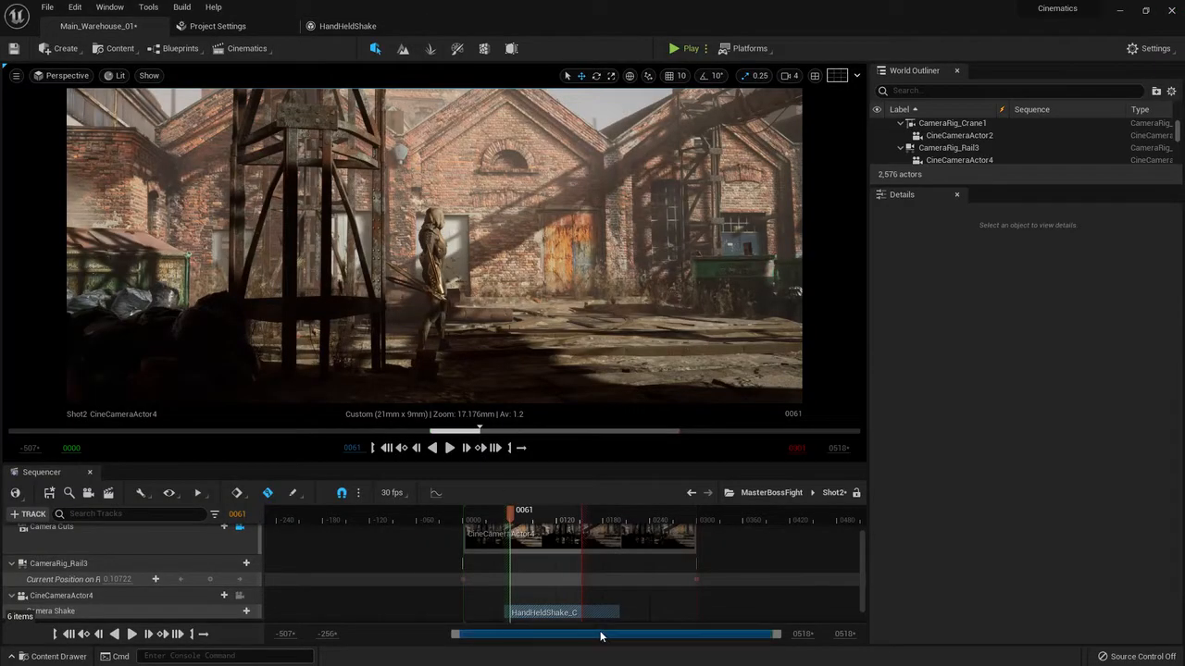
pyautogui.press('space')
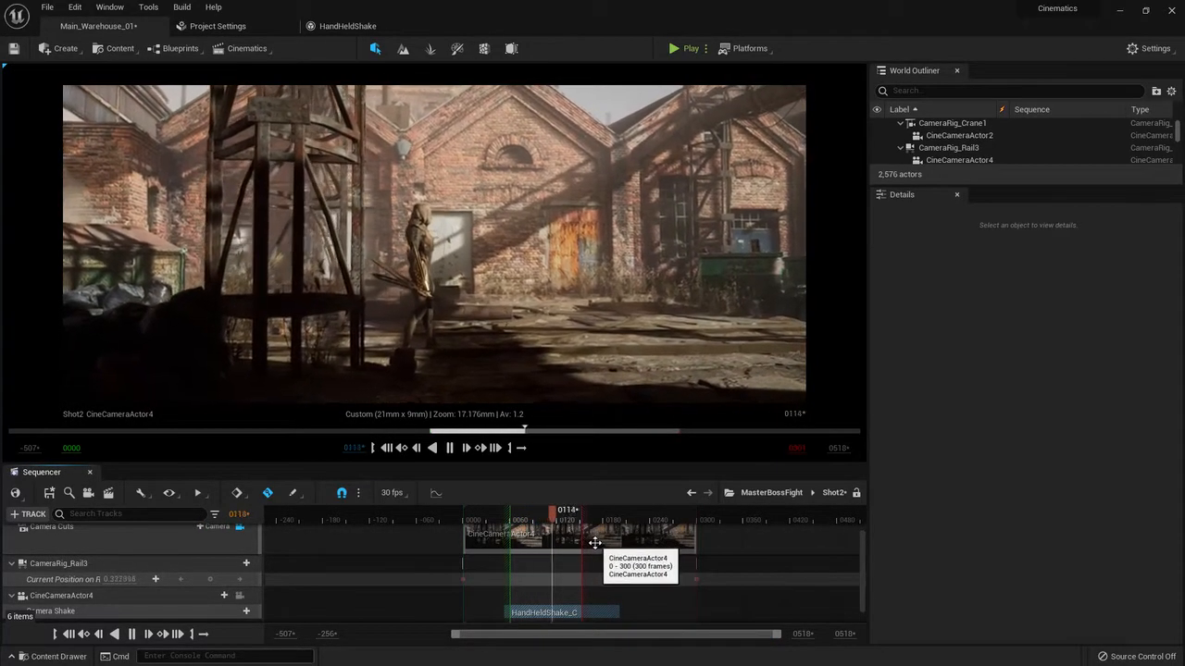
pyautogui.press('space')
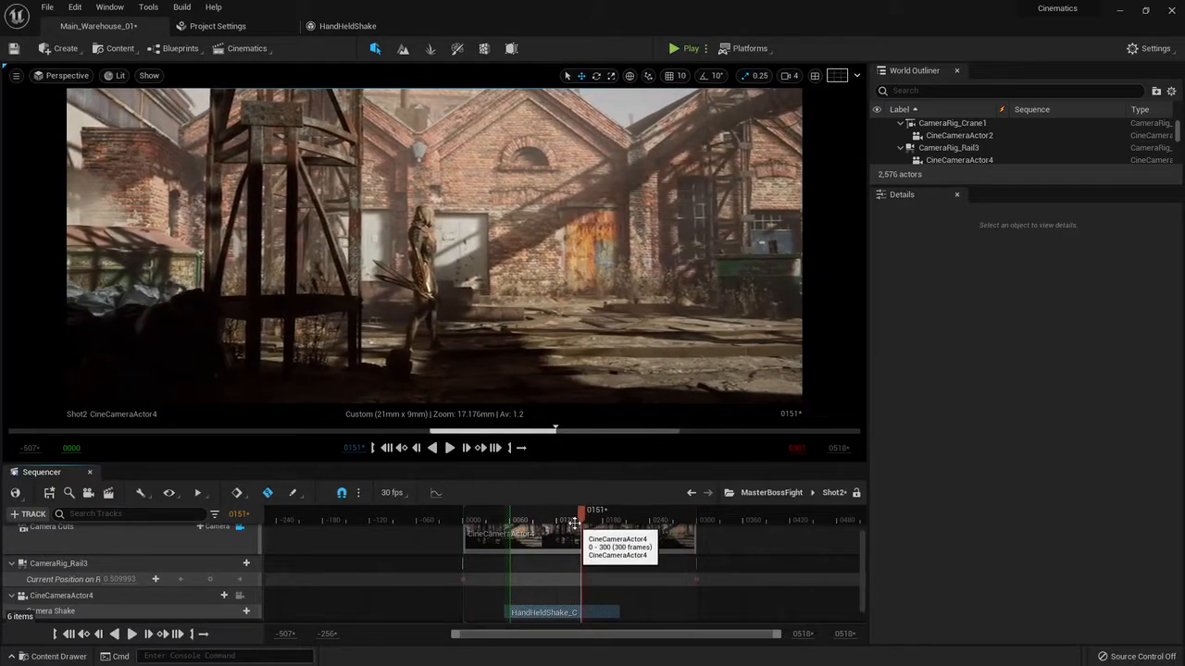
pyautogui.moveTo(577, 514); pyautogui.dragTo(525, 517)
pyautogui.press('space')
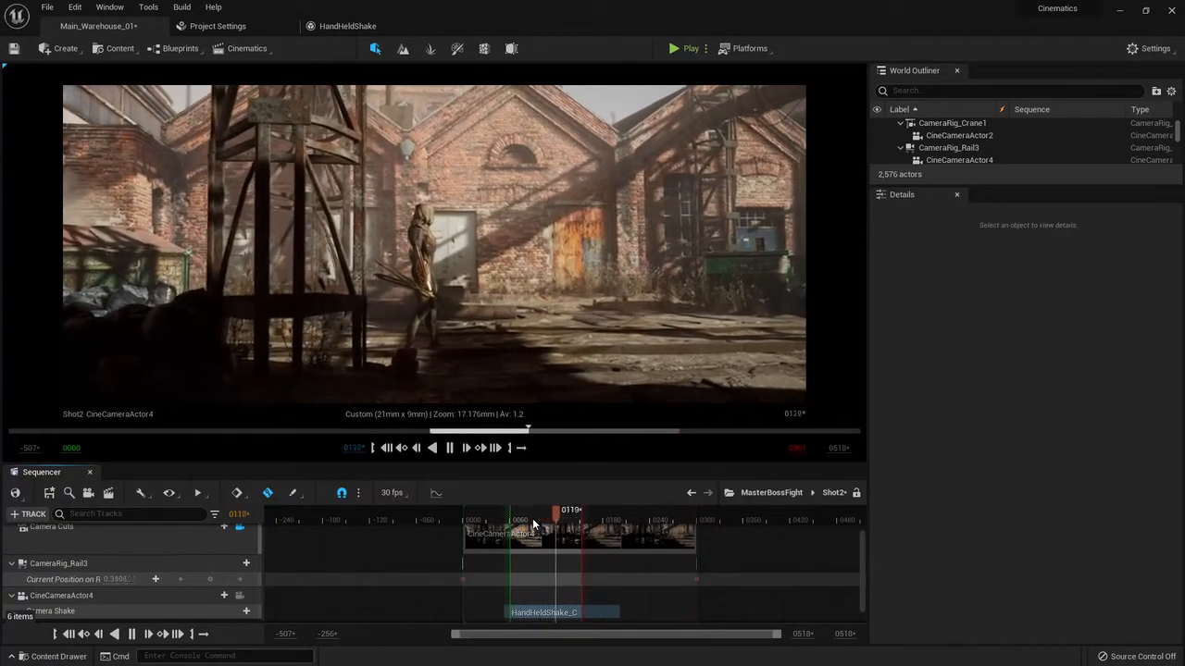
pyautogui.press('space')
pyautogui.moveTo(577, 513); pyautogui.dragTo(544, 518)
pyautogui.press('space')
pyautogui.press('space')
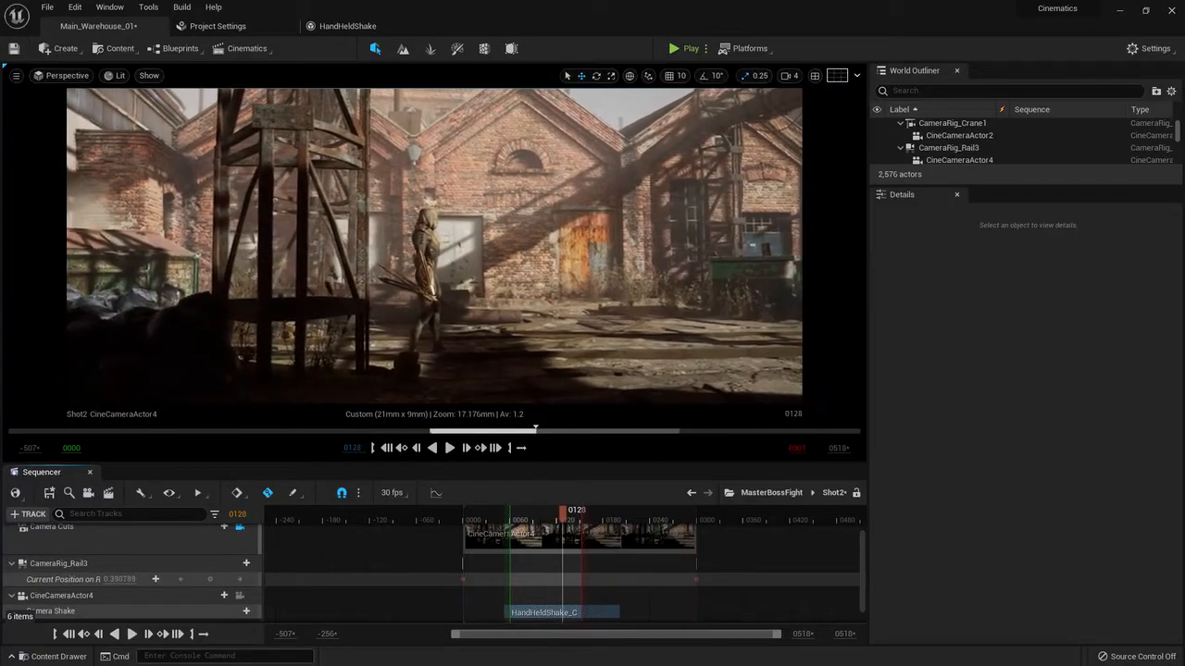
# Set the Pitch, Yaw and Roll rotation amplitudes of HandHeldShake to 0.1
pyautogui.click(341, 26)
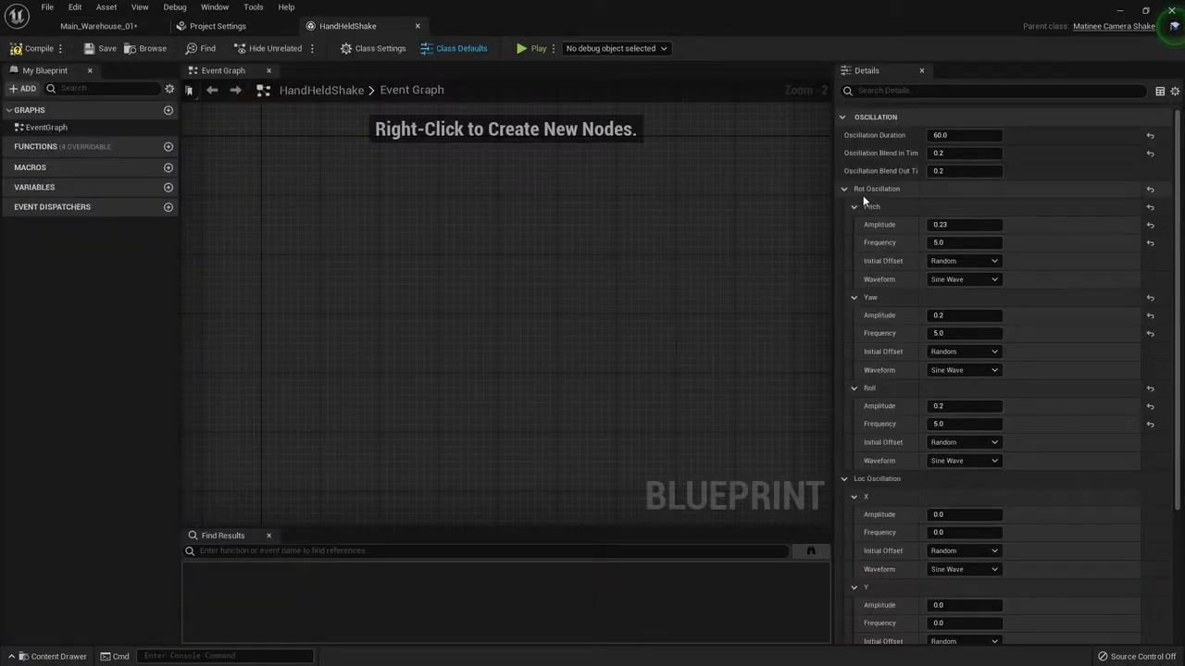
pyautogui.click(965, 227)
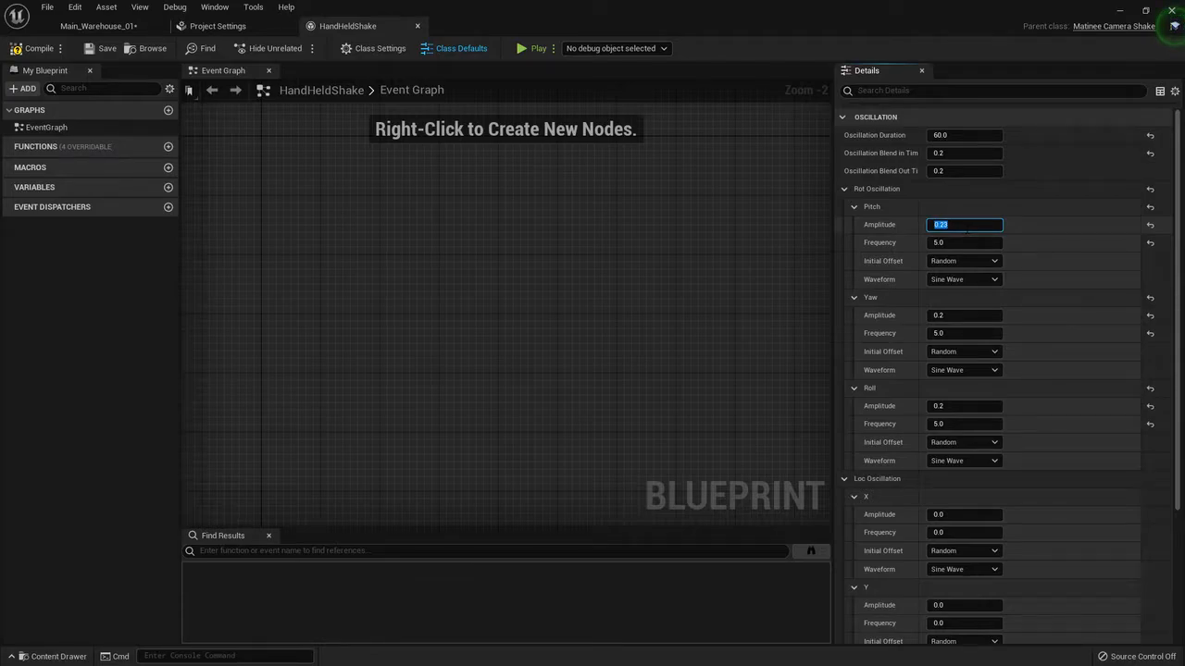
pyautogui.write('.1')
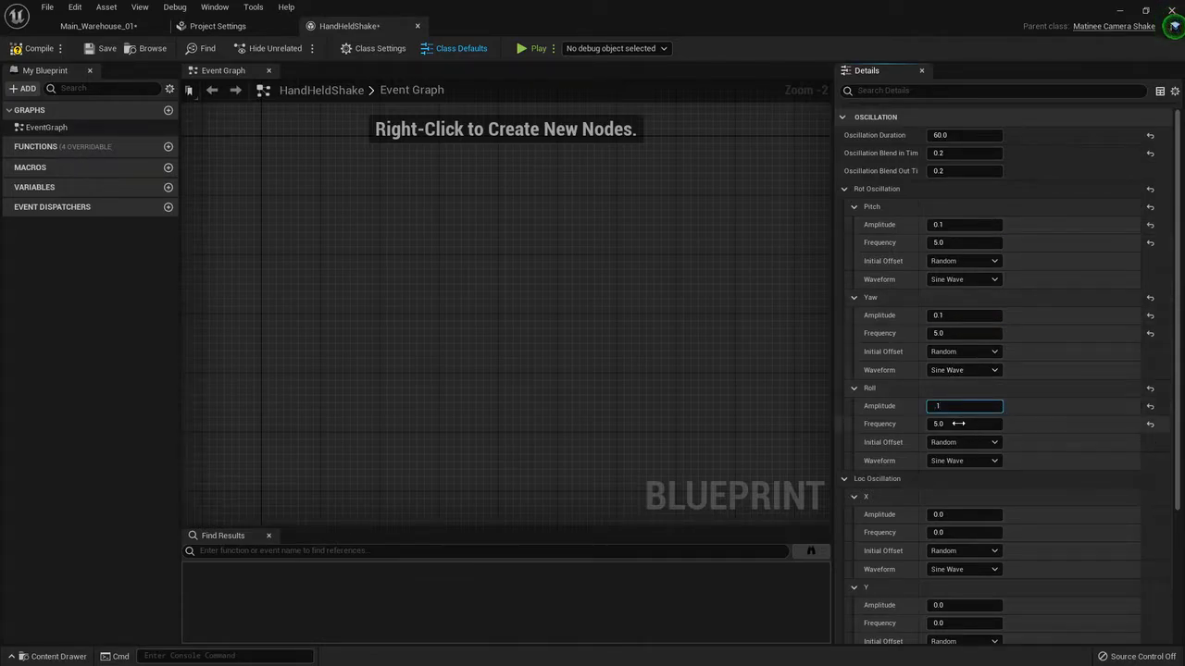
# Change the Pitch, Yaw and Roll rotation oscillation waveforms to Perlin Noise
pyautogui.click(979, 281)
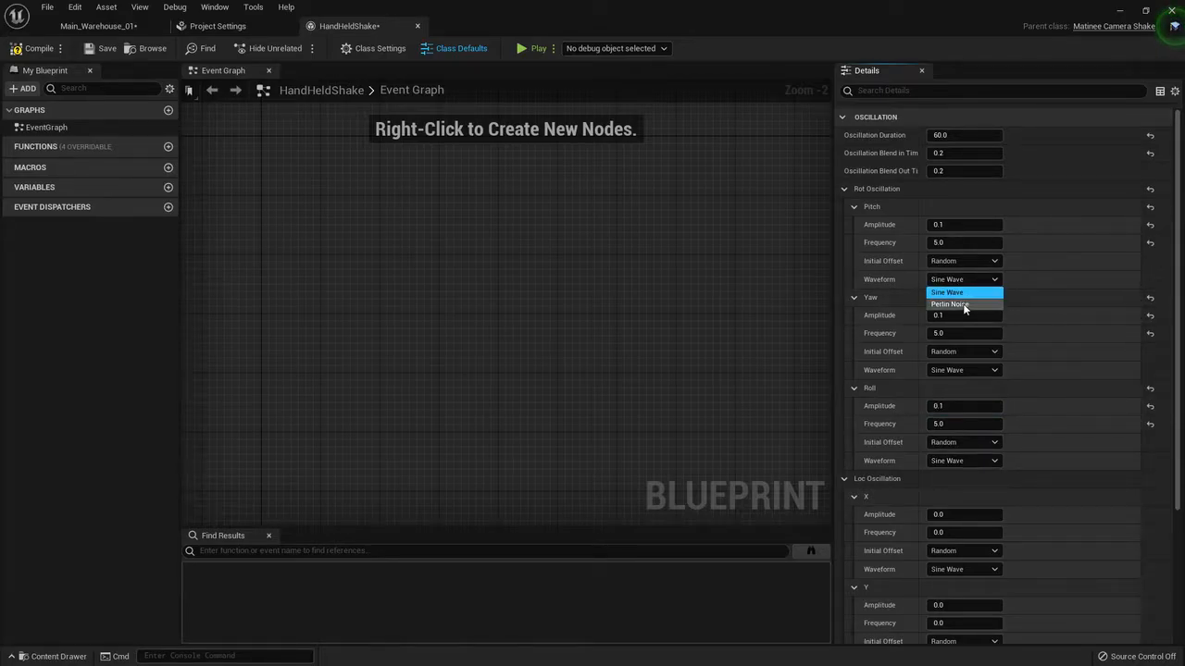
pyautogui.click(949, 304)
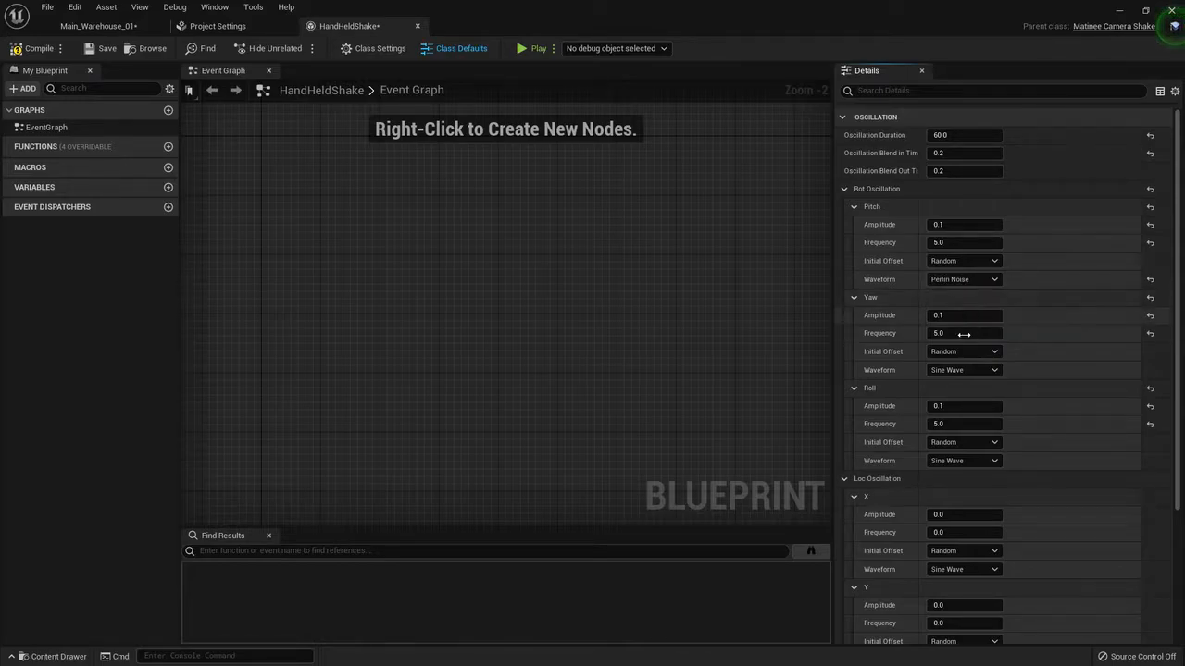
pyautogui.click(959, 370)
pyautogui.click(958, 393)
pyautogui.click(958, 460)
pyautogui.click(953, 489)
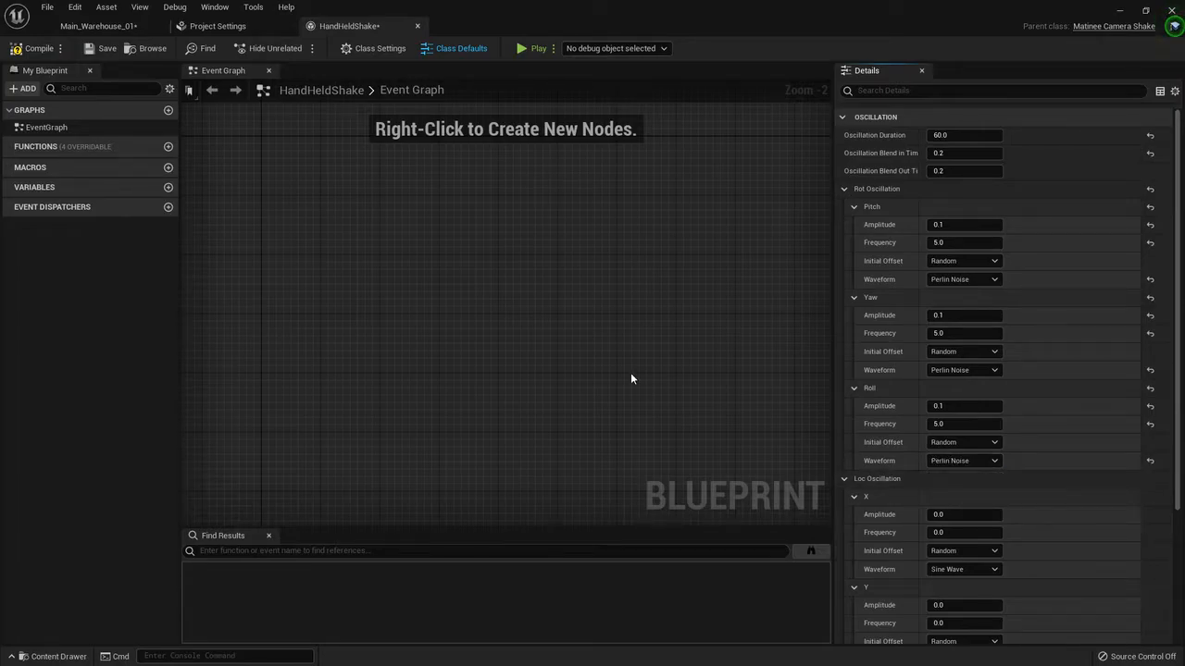
# Go back to the Main_Warehouse_01 level and play Shot2 to check the Perlin Noise shake
pyautogui.click(134, 27)
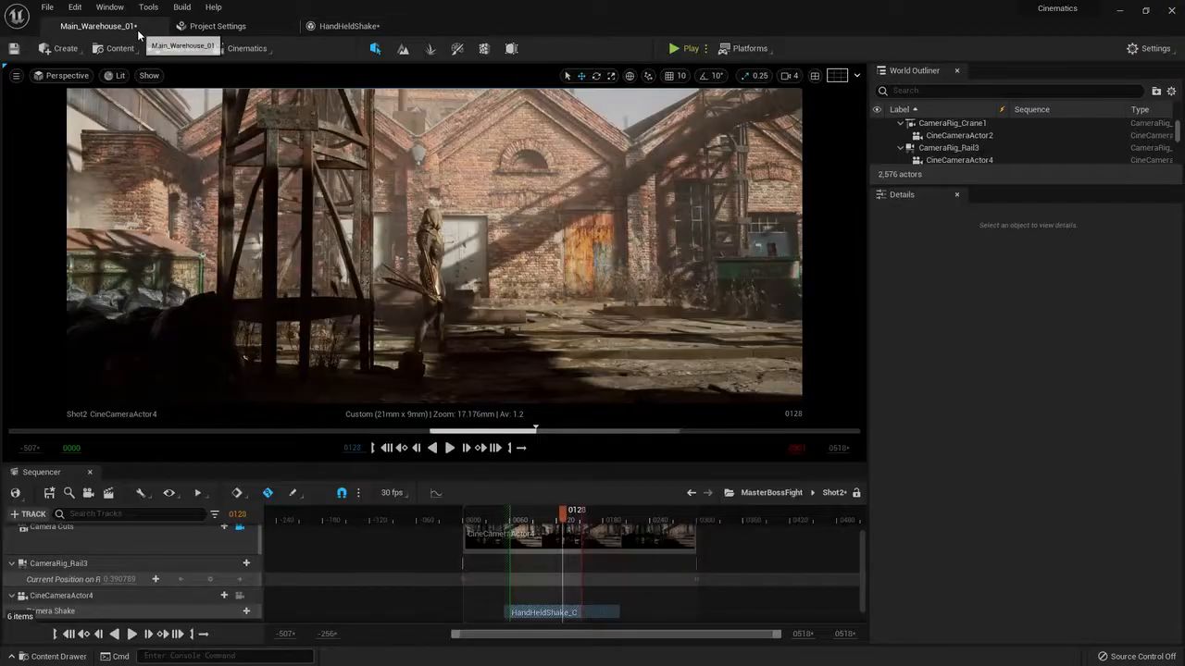
pyautogui.press('space')
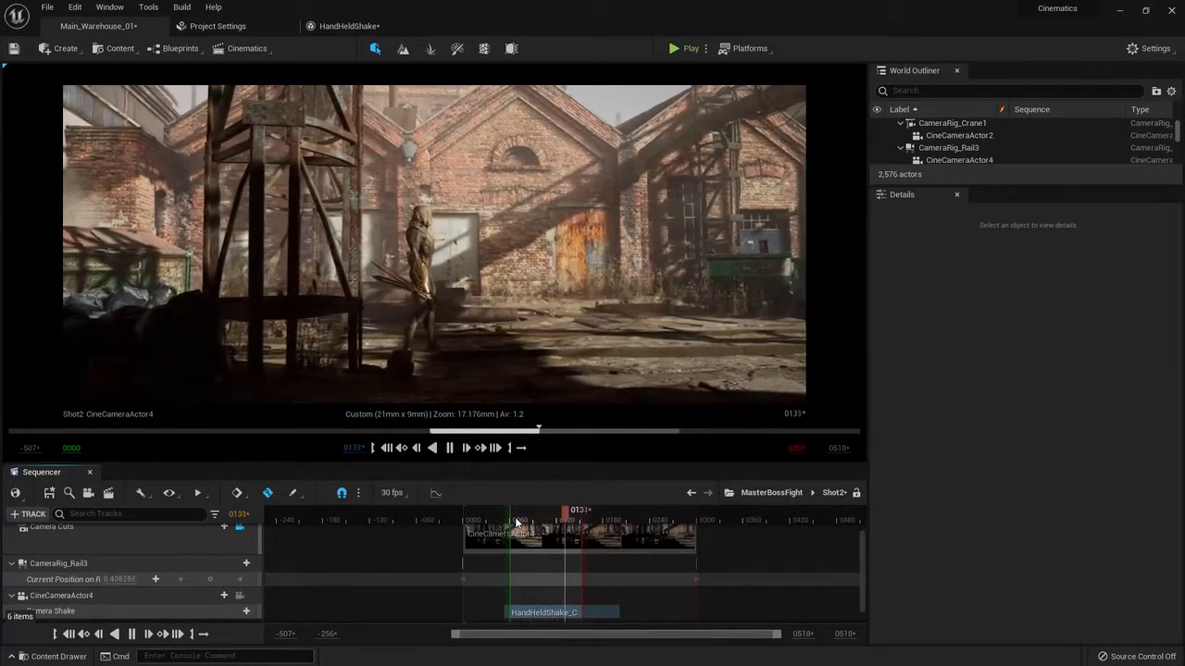
pyautogui.press('space')
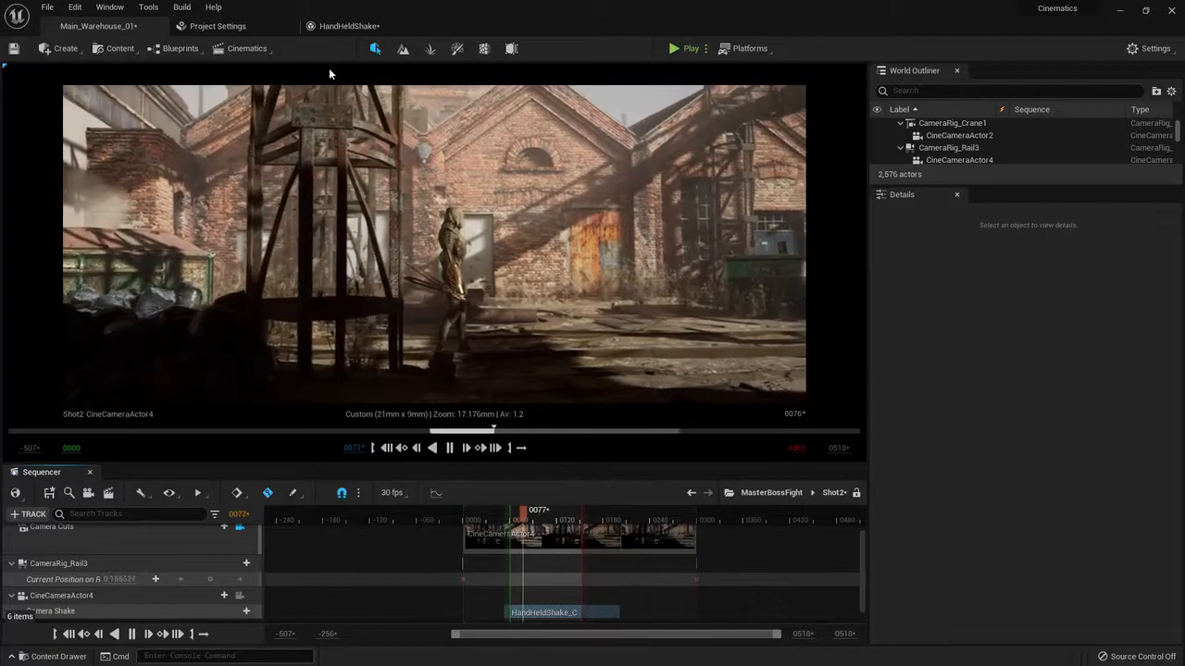
# Set the Pitch, Yaw and Roll rotation frequencies of HandHeldShake to 3
pyautogui.click(349, 25)
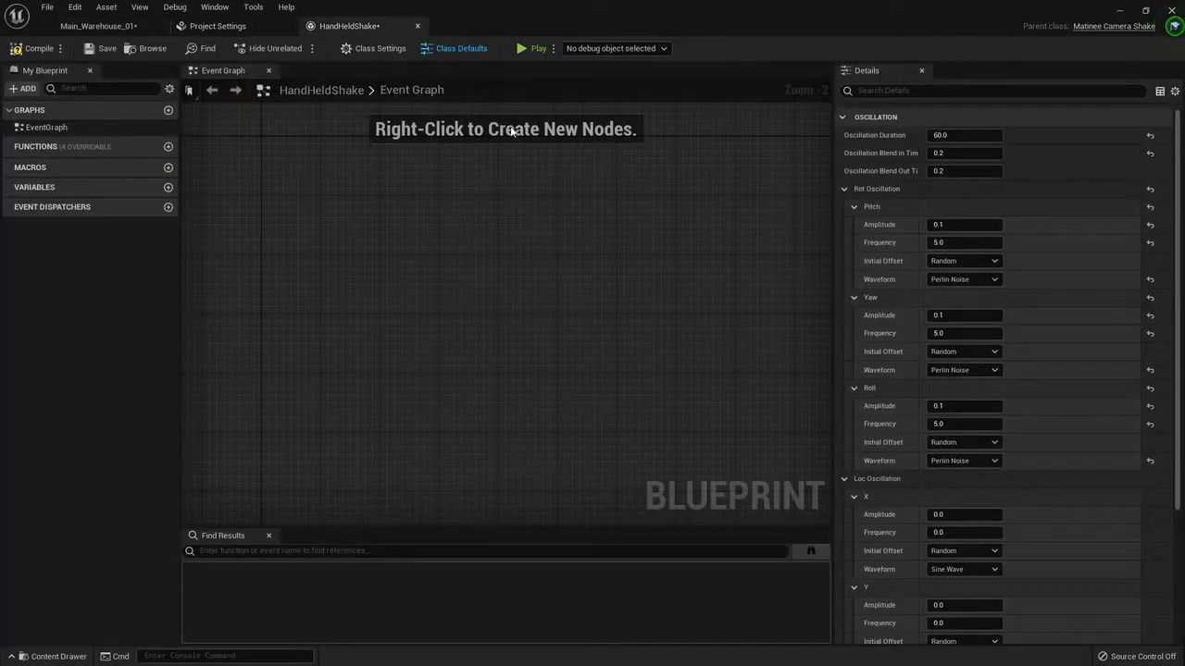
pyautogui.click(956, 243)
pyautogui.write('3')
pyautogui.click(951, 422)
pyautogui.write('3')
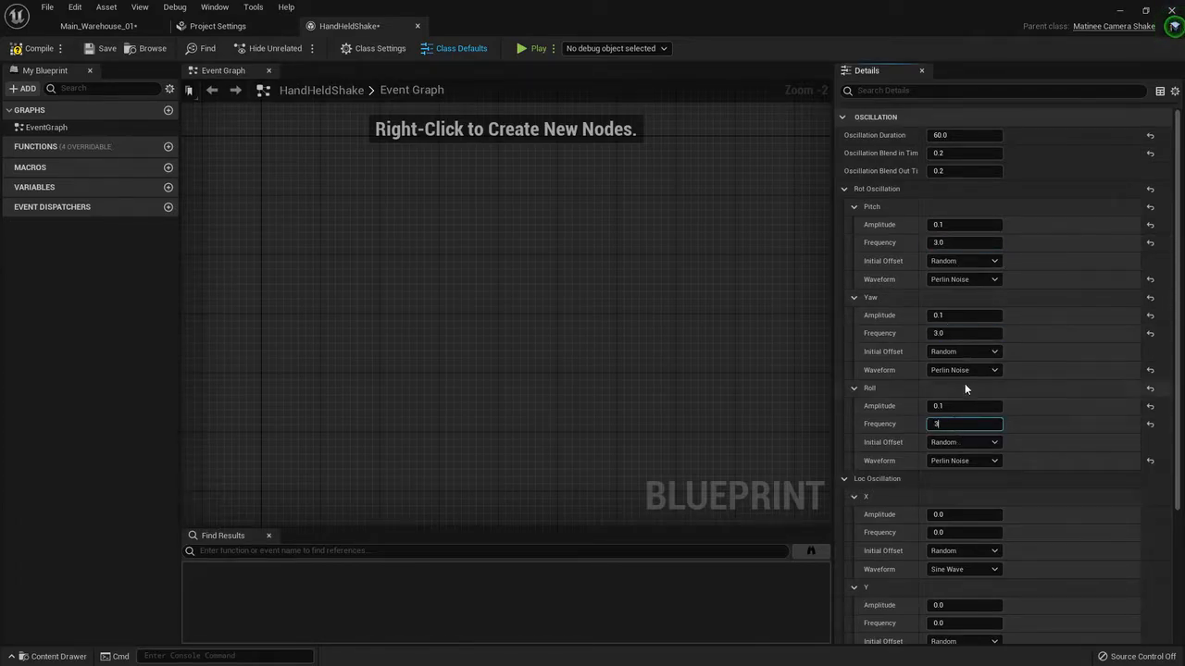
# Set the Pitch, Yaw and Roll rotation amplitudes to 0.07 and save the HandHeldShake Blueprint
pyautogui.click(963, 224)
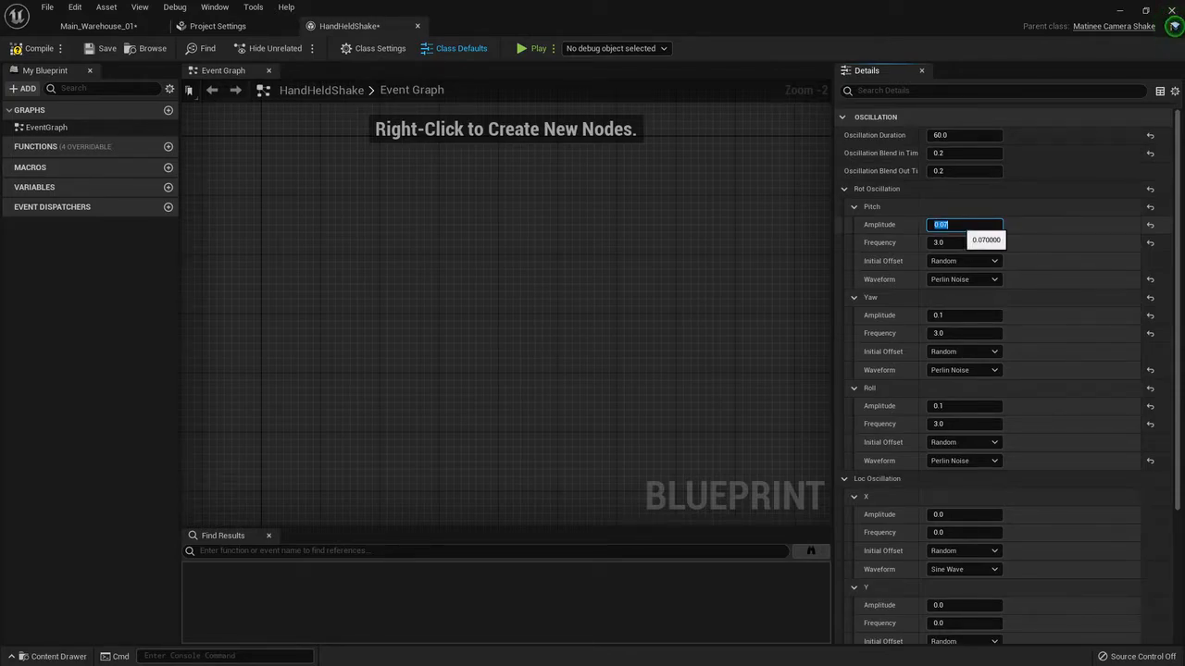
pyautogui.write('0.07')
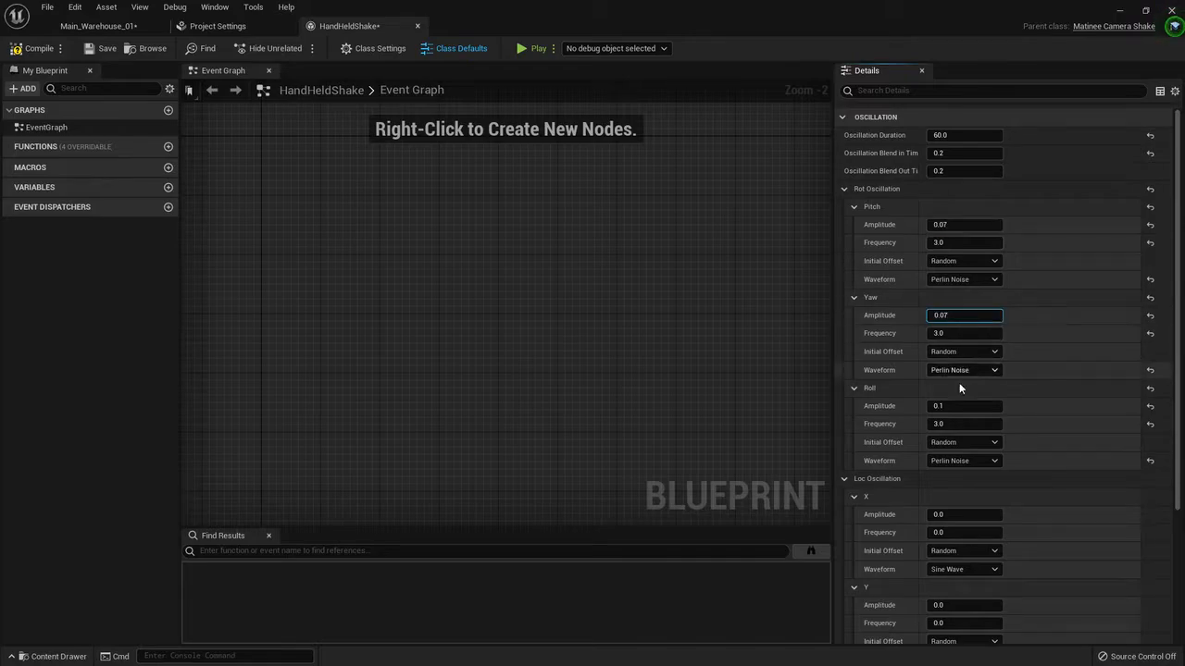
pyautogui.click(953, 406)
pyautogui.write('0.07')
pyautogui.click(635, 323)
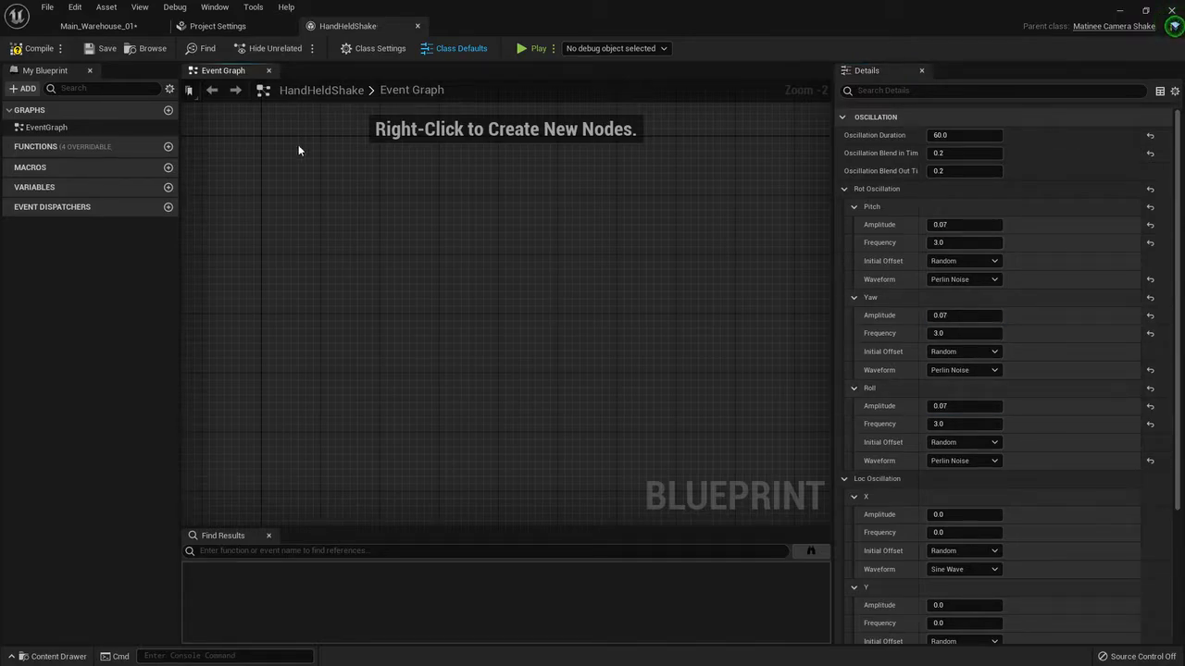
# Return to the Main_Warehouse_01 level and play Shot2 from its beginning to review the reduced shake
pyautogui.click(93, 26)
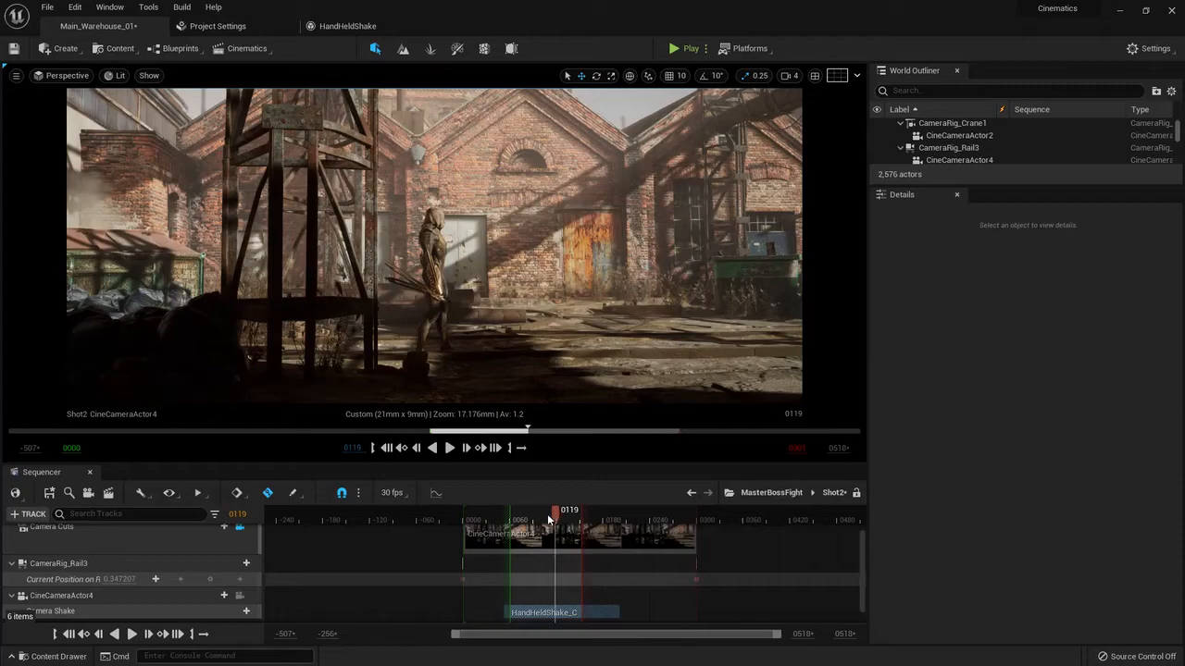
pyautogui.moveTo(552, 519); pyautogui.dragTo(513, 519)
pyautogui.press('space')
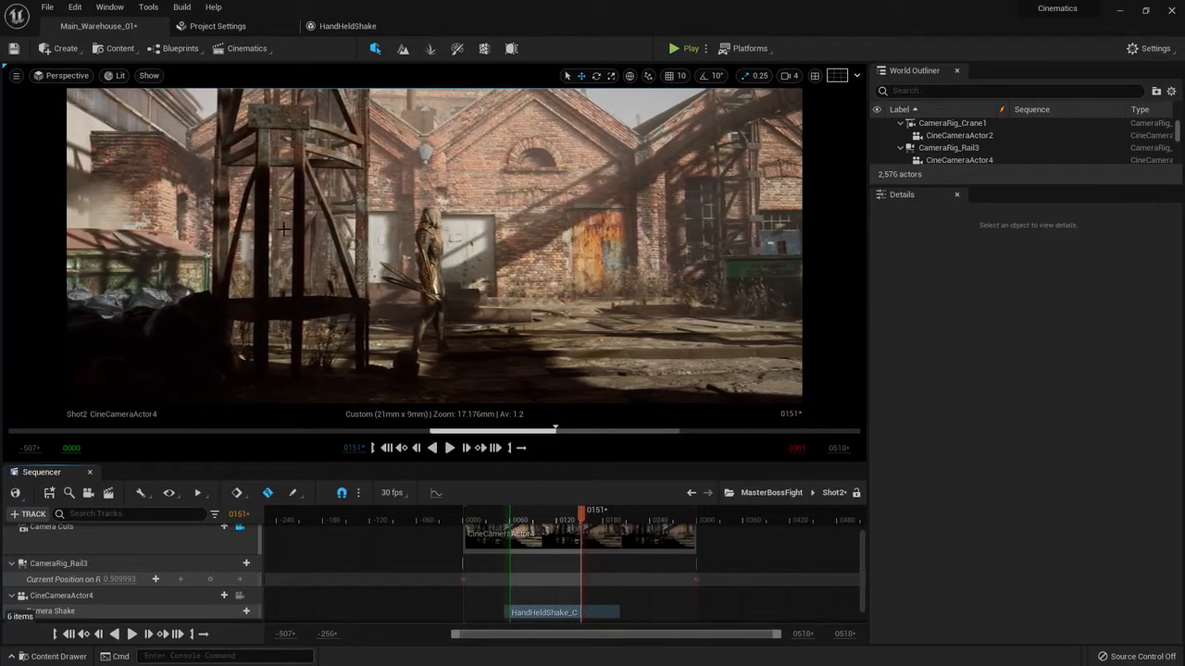
# Replay Shot2 from near its start to review the shake and return to the MasterBossFight sequence
pyautogui.moveTo(580, 518); pyautogui.dragTo(524, 520)
pyautogui.press('space')
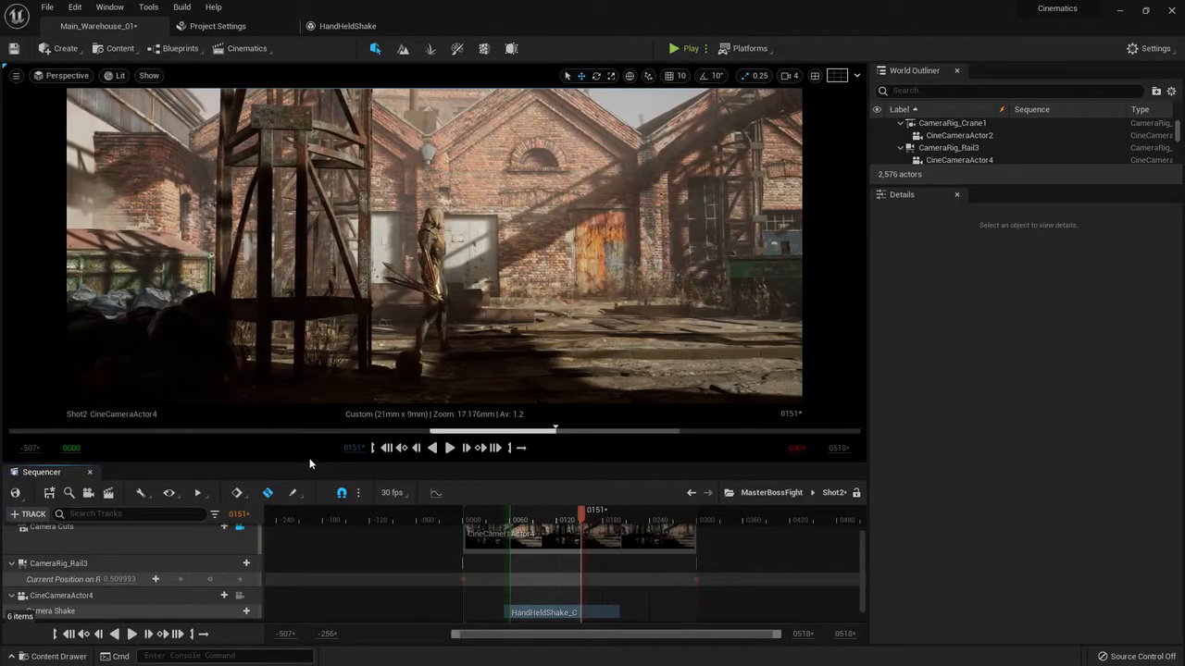
pyautogui.click(782, 496)
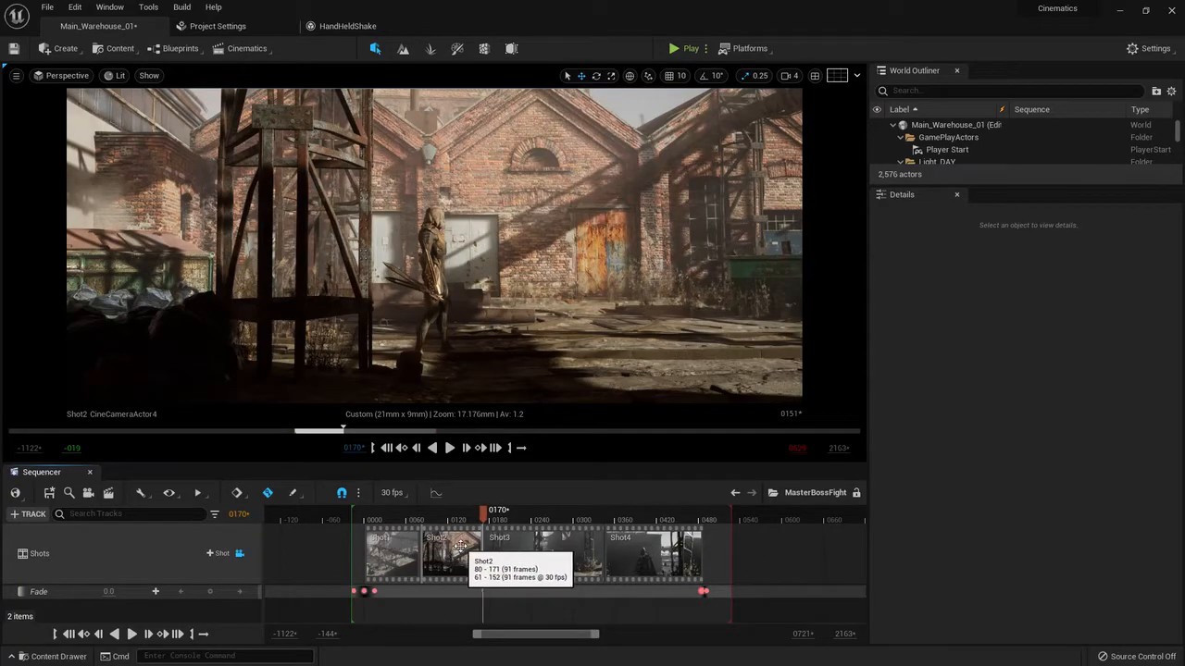
# Move the playhead to frame 23 within Shot1 and open the Shot1 sequence
pyautogui.click(376, 521)
pyautogui.moveTo(377, 524); pyautogui.dragTo(379, 524)
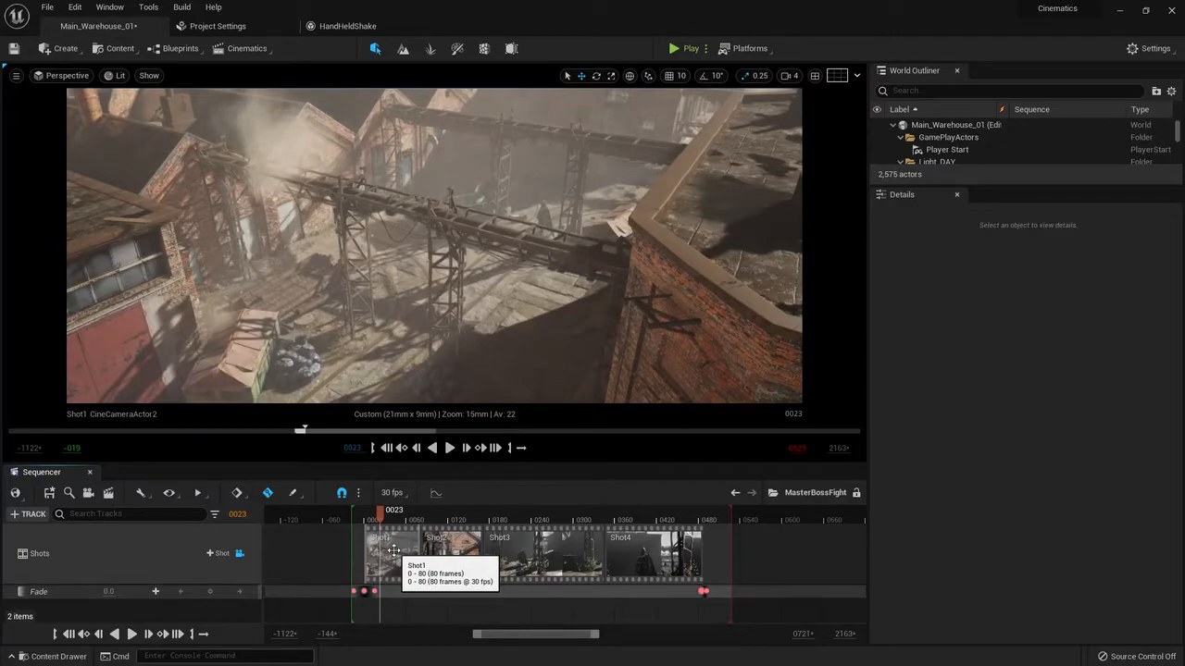
pyautogui.doubleClick(393, 551)
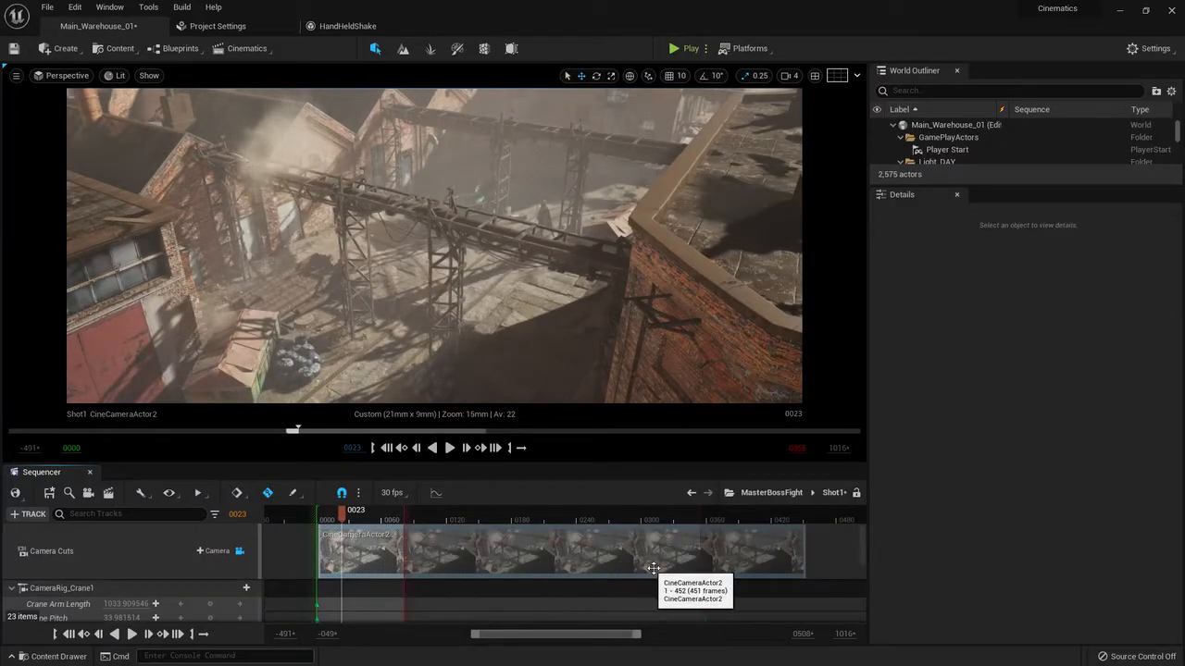
pyautogui.click(773, 493)
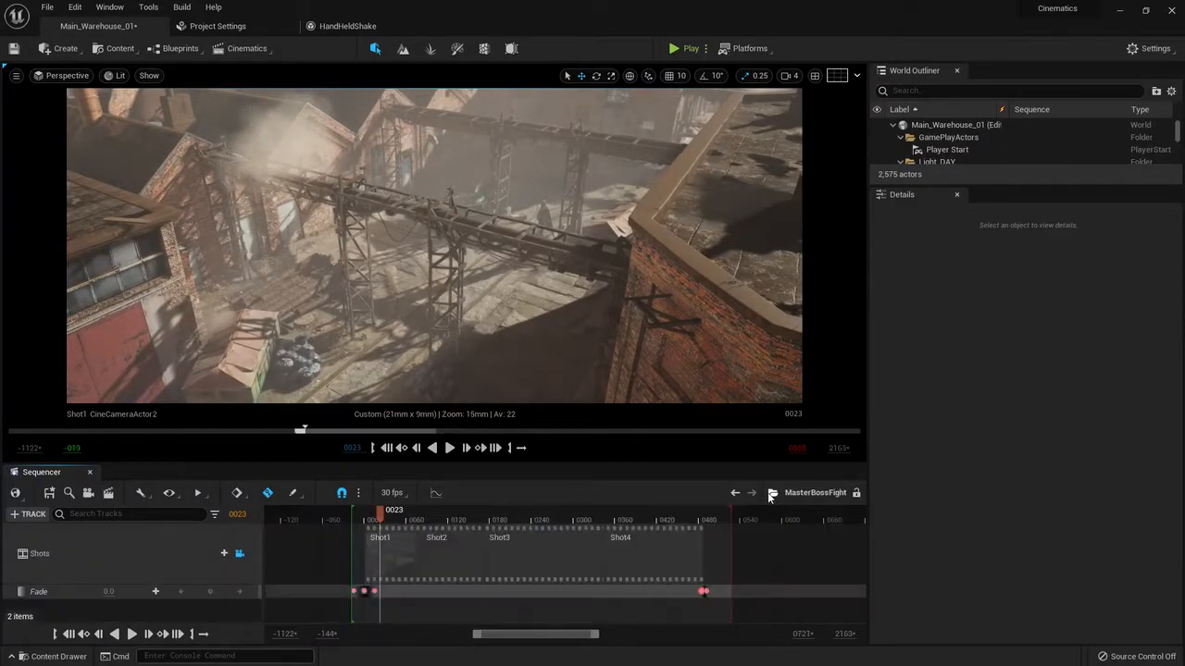
pyautogui.doubleClick(396, 551)
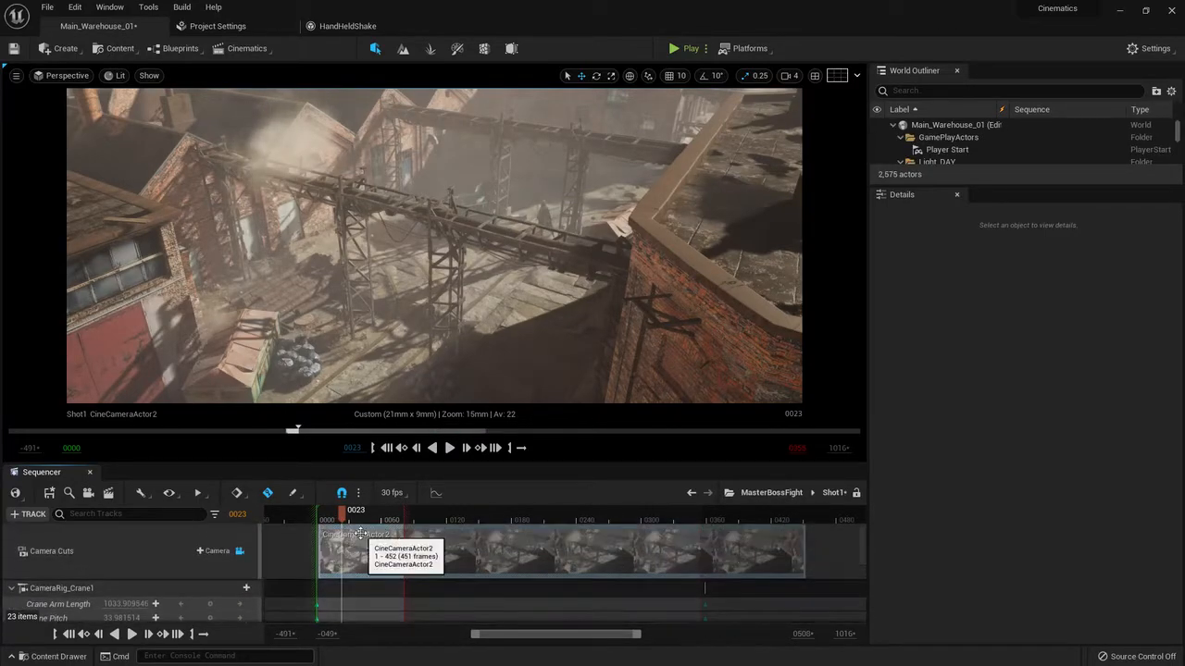
# Add a HandHeldShake camera shake to the CameraComponent of CineCameraActor2 in Shot1, starting at frame 1
pyautogui.click(323, 521)
pyautogui.click(317, 521)
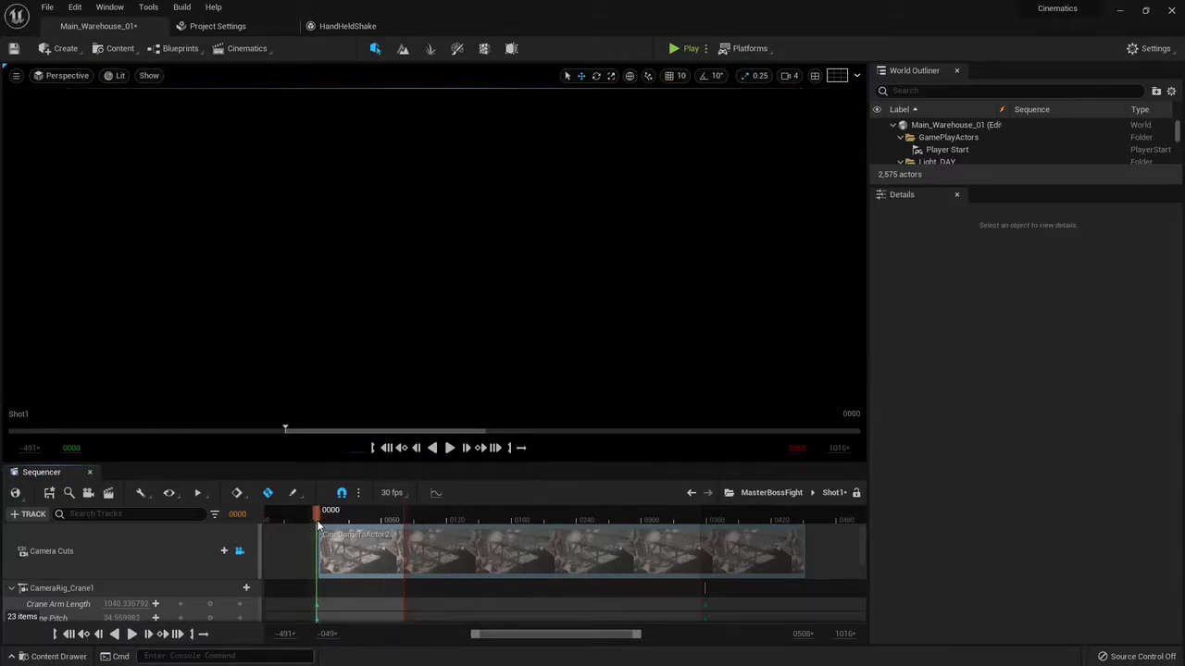
pyautogui.scroll(-3, 368, 554)
pyautogui.keyDown('ctrl'); pyautogui.scroll(9, 344, 552); pyautogui.keyUp('ctrl')
pyautogui.scroll(3, 368, 558)
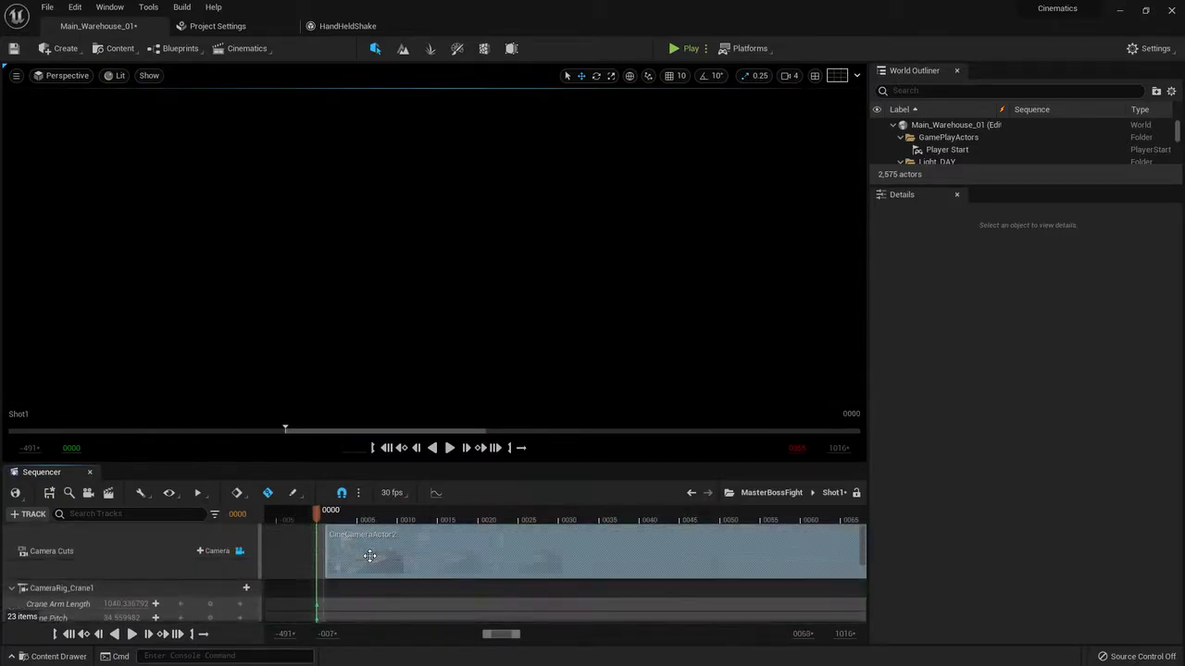
pyautogui.click(332, 522)
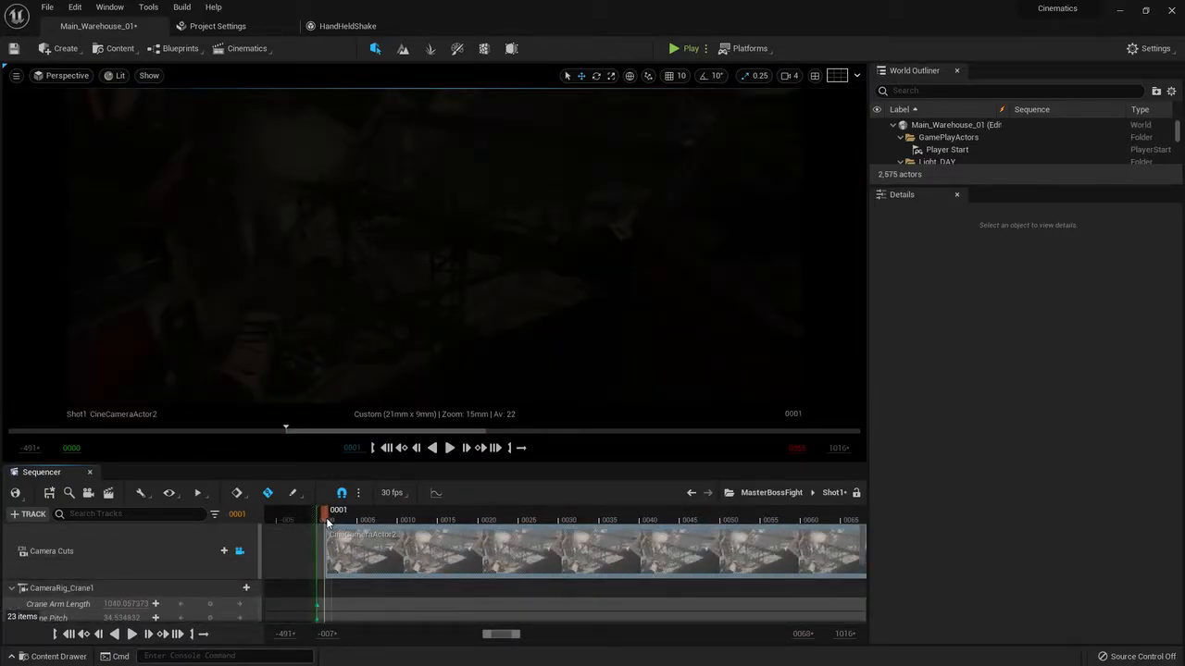
pyautogui.scroll(-2, 162, 543)
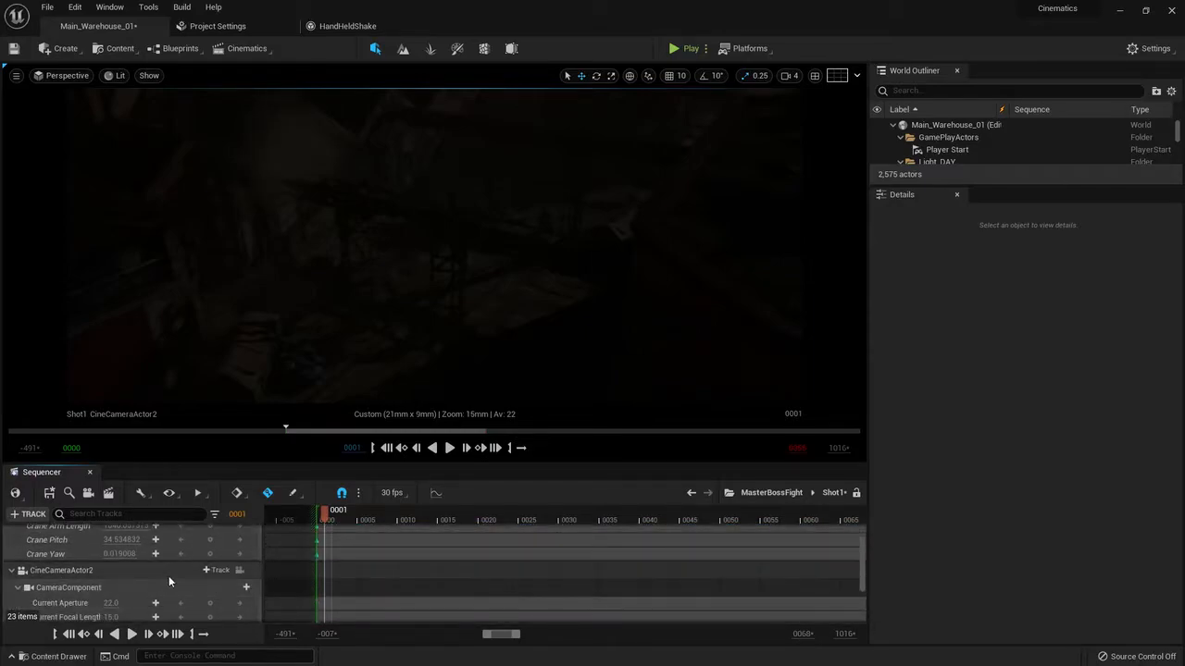
pyautogui.click(236, 588)
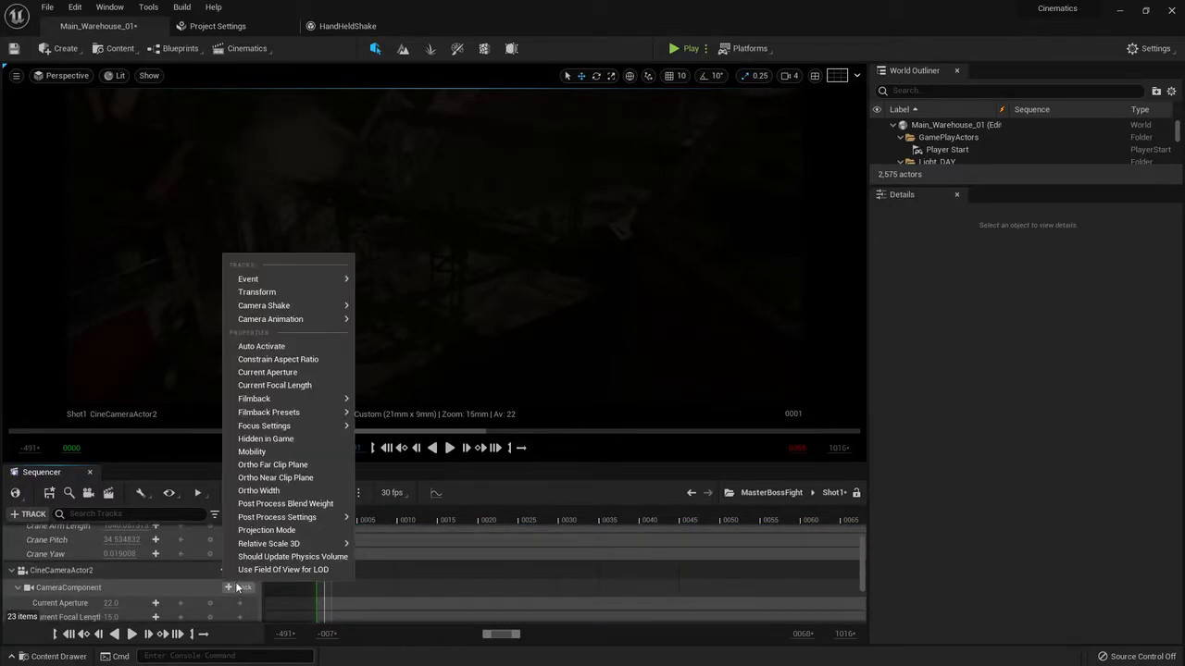
pyautogui.click(277, 305)
pyautogui.click(407, 329)
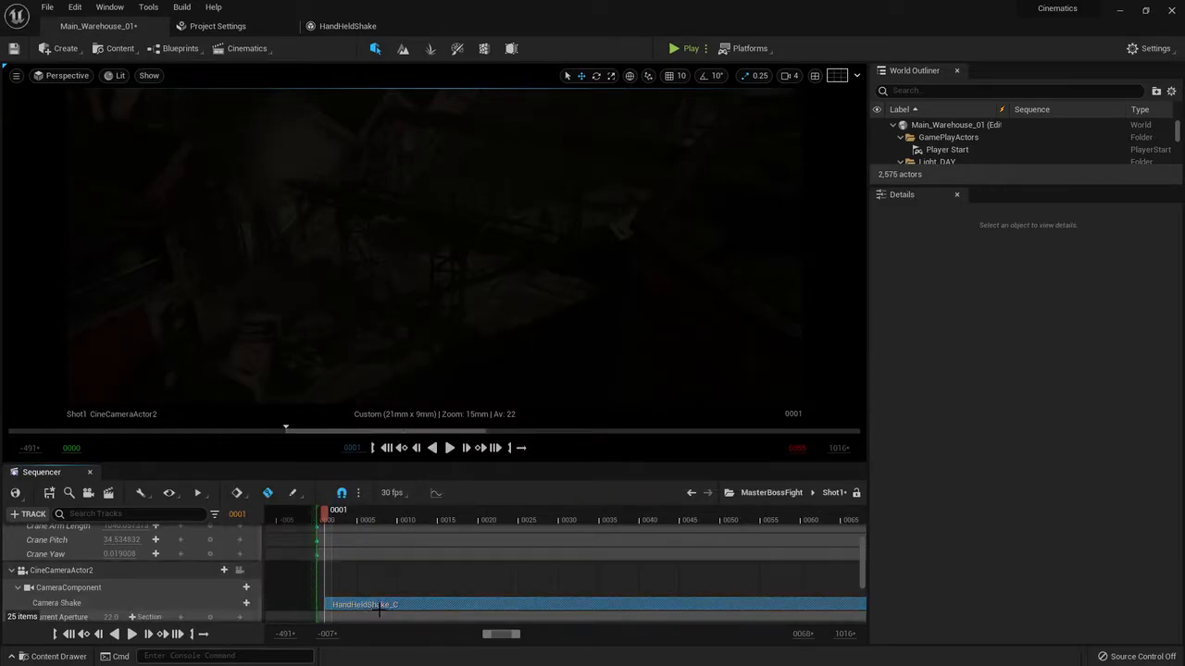
# Play Shot1 from frame 1 to review the shake on the crane shot, stopping at frame 54
pyautogui.scroll(1, 476, 581)
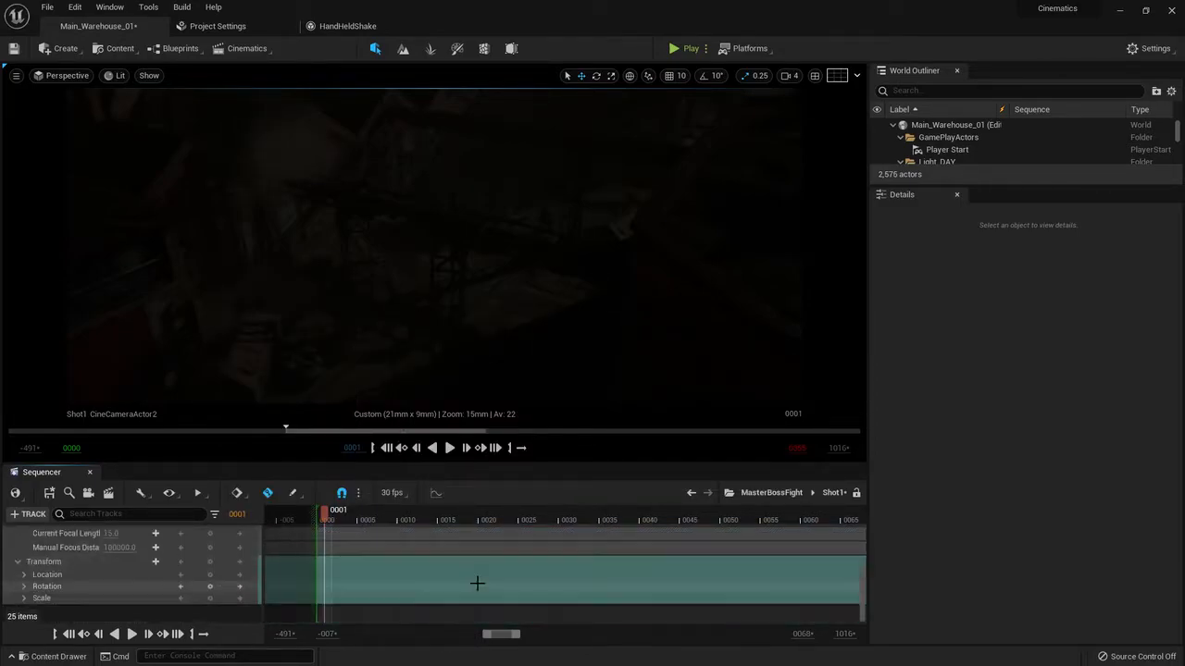
pyautogui.keyDown('ctrl'); pyautogui.scroll(-4, 474, 583); pyautogui.keyUp('ctrl')
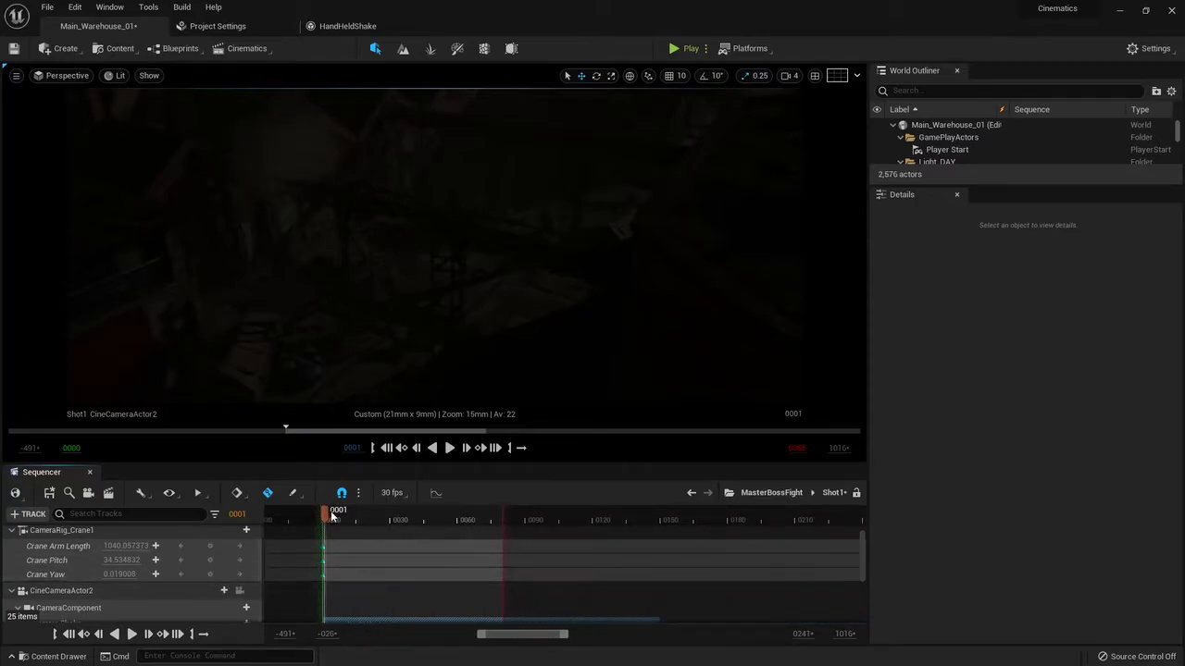
pyautogui.press('space')
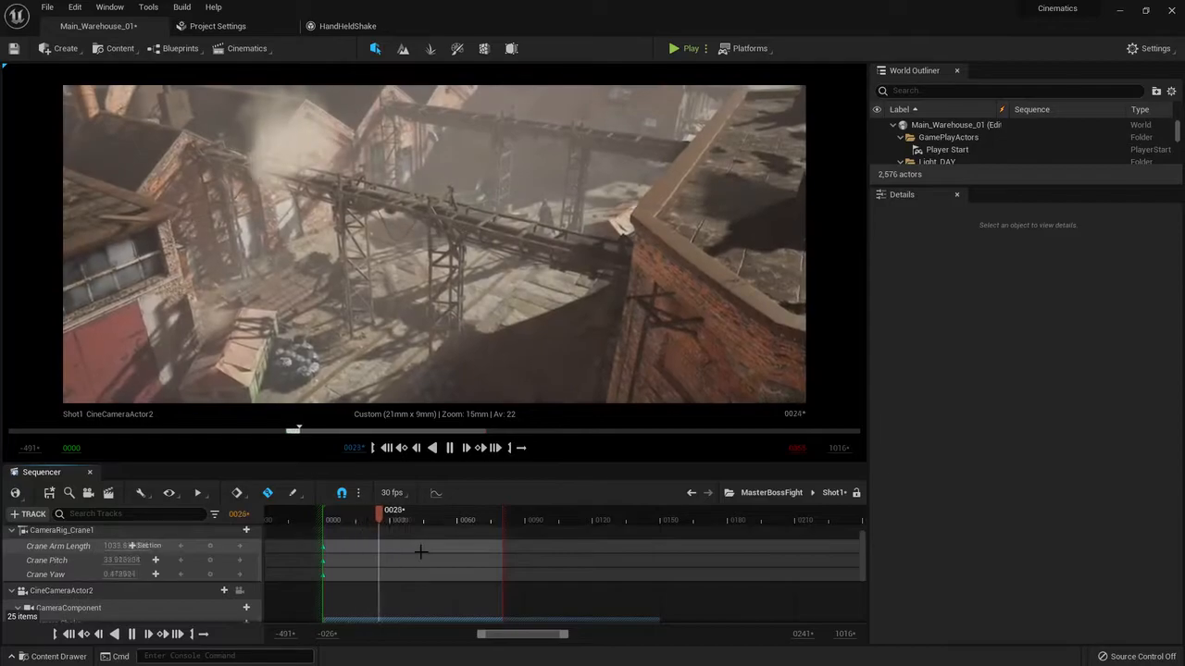
pyautogui.press('space')
# Delete the HandHeldShake section from the CameraComponent of CineCameraActor2 in Shot1
pyautogui.scroll(-5, 413, 561)
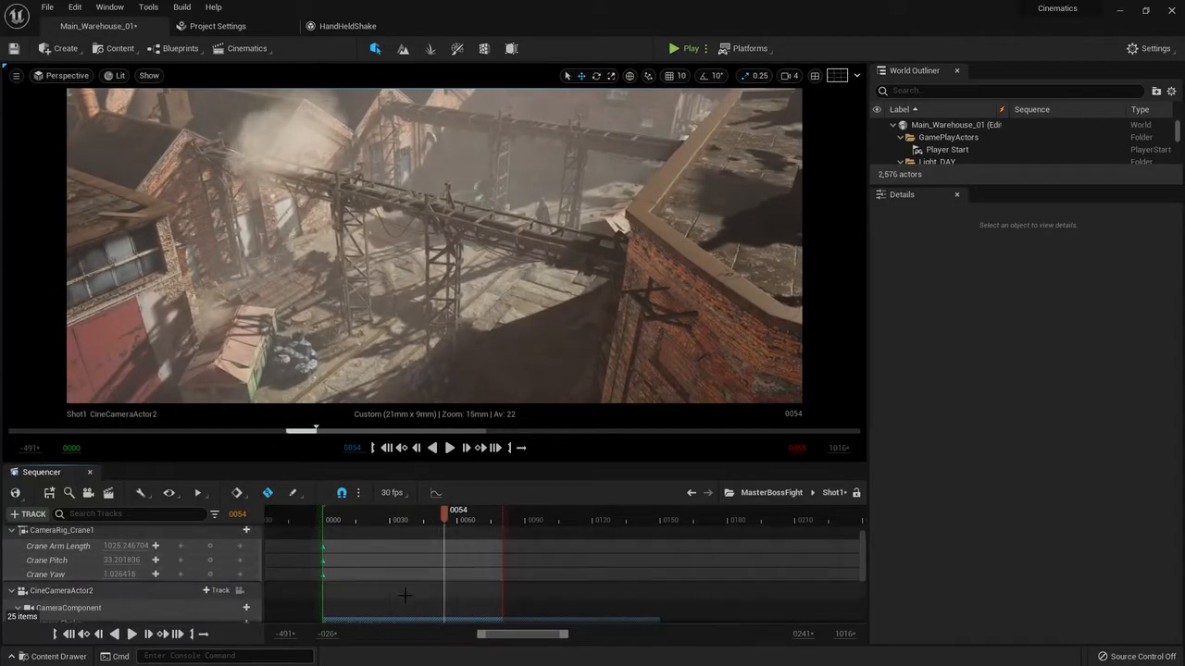
pyautogui.scroll(3, 413, 561)
pyautogui.click(407, 567)
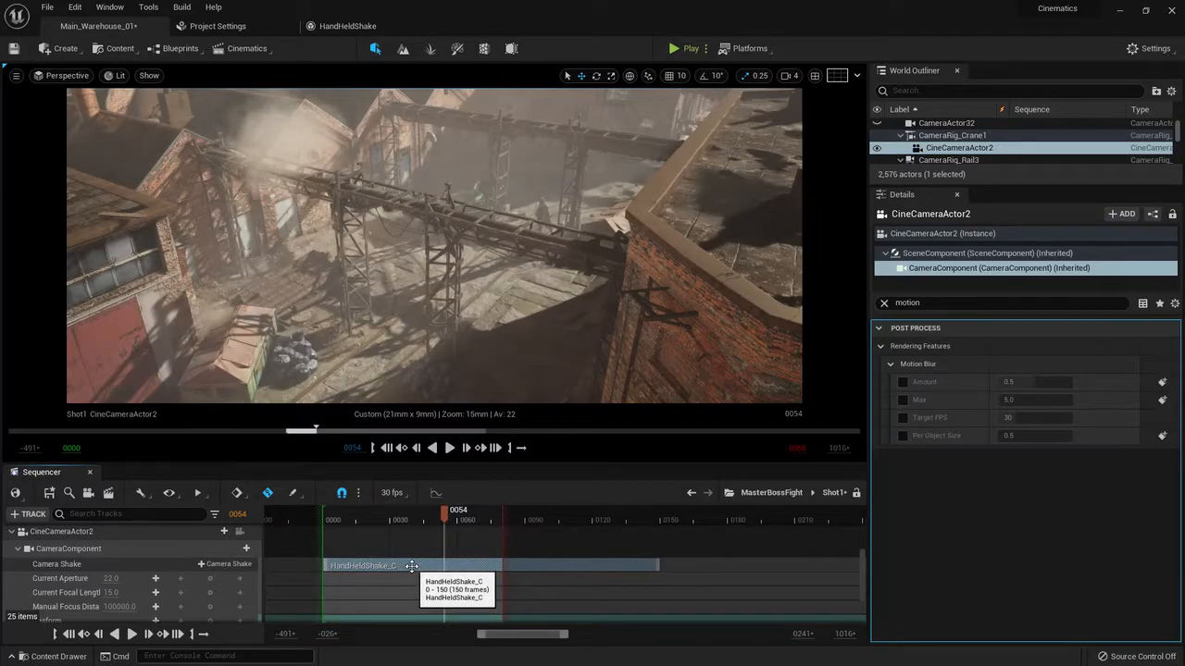
pyautogui.press('Delete')
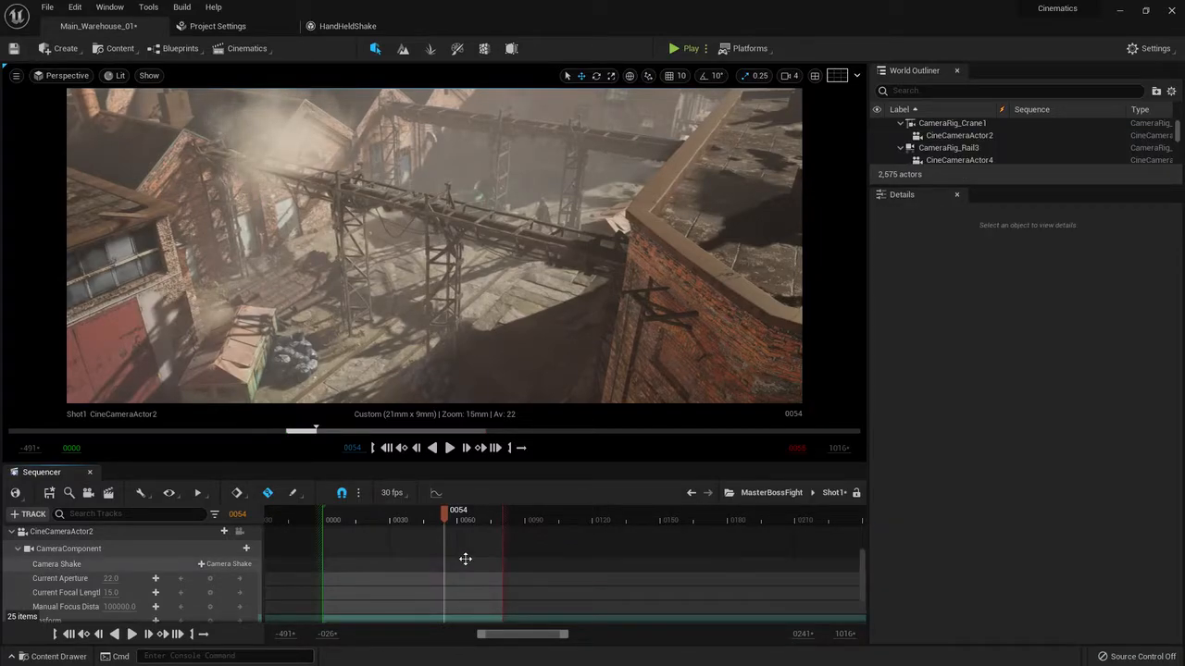
# Return to the MasterBossFight sequence, scrub into Shot3 and open the Shot3 sequence
pyautogui.click(771, 494)
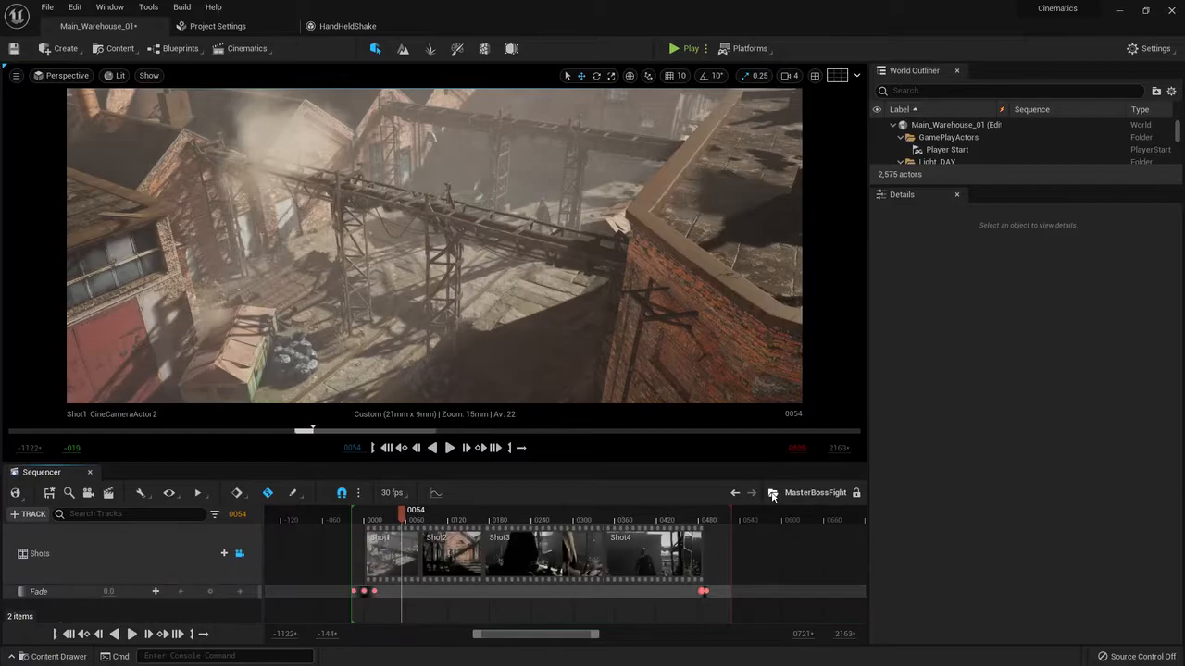
pyautogui.click(460, 520)
pyautogui.moveTo(462, 521); pyautogui.dragTo(516, 519)
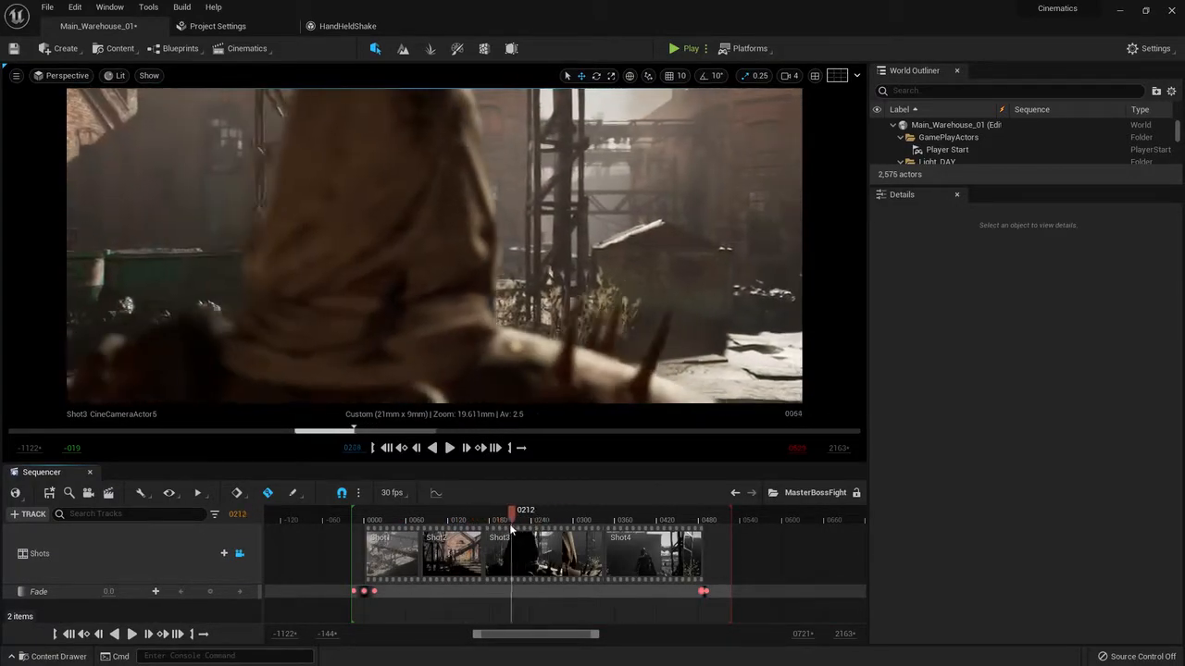
pyautogui.doubleClick(545, 548)
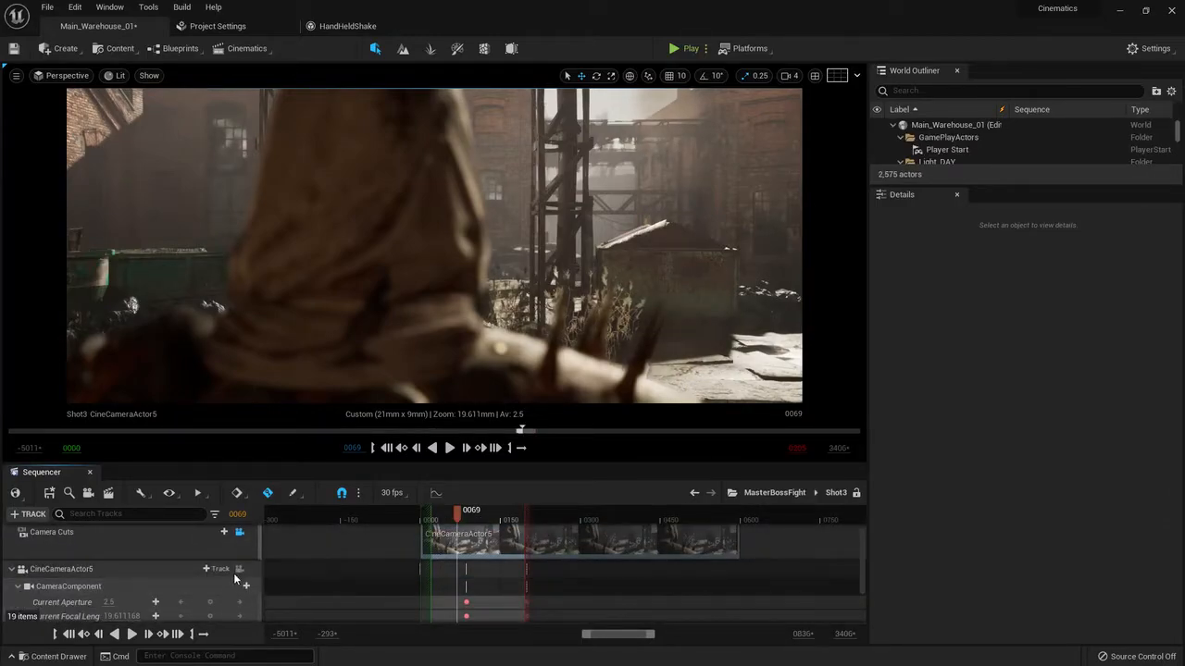
# Add a HandHeldShake camera shake to the CameraComponent of CineCameraActor5 and stretch it from frame 0 past the shot's end
pyautogui.click(241, 589)
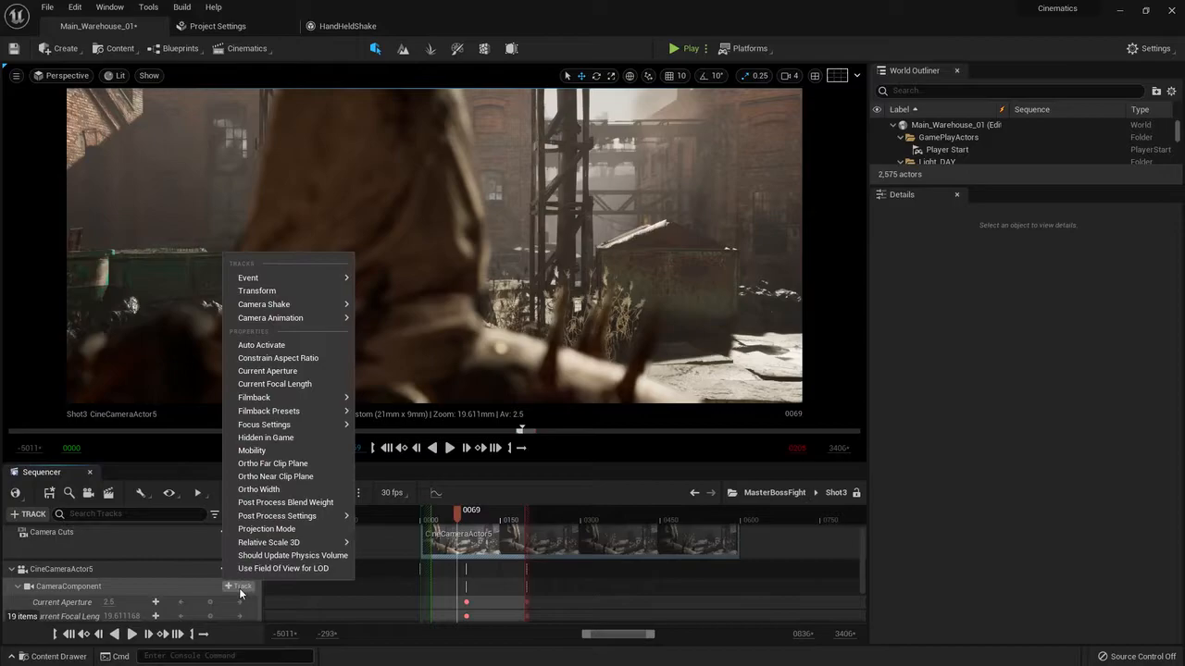
pyautogui.moveTo(277, 305)
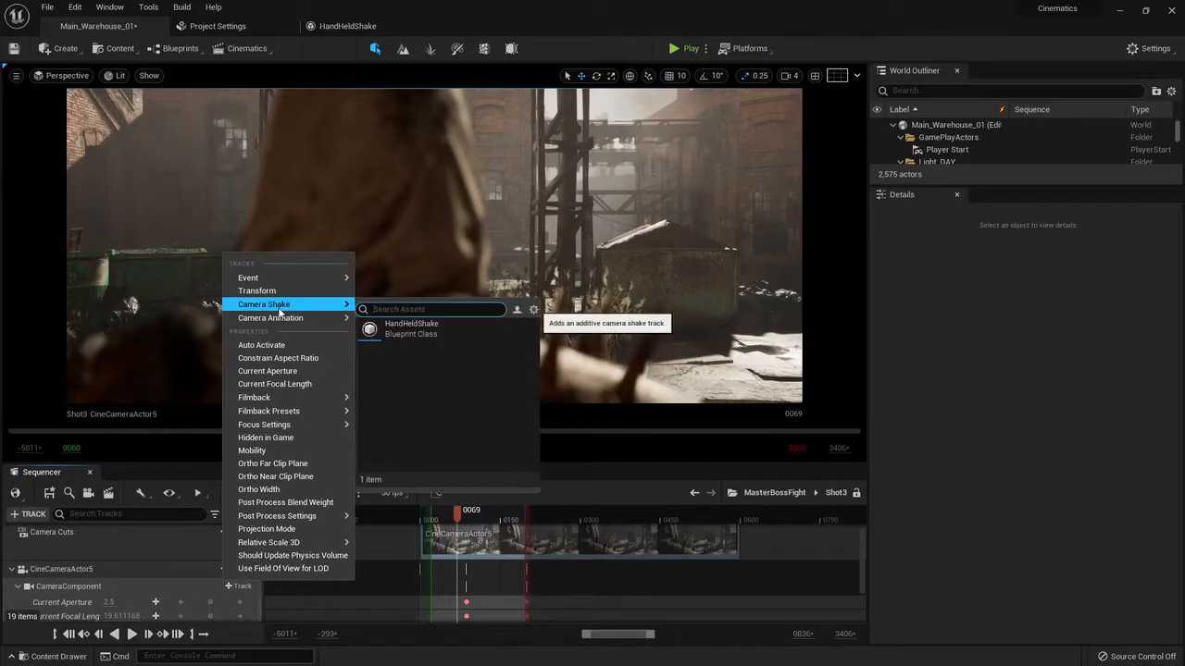
pyautogui.click(418, 330)
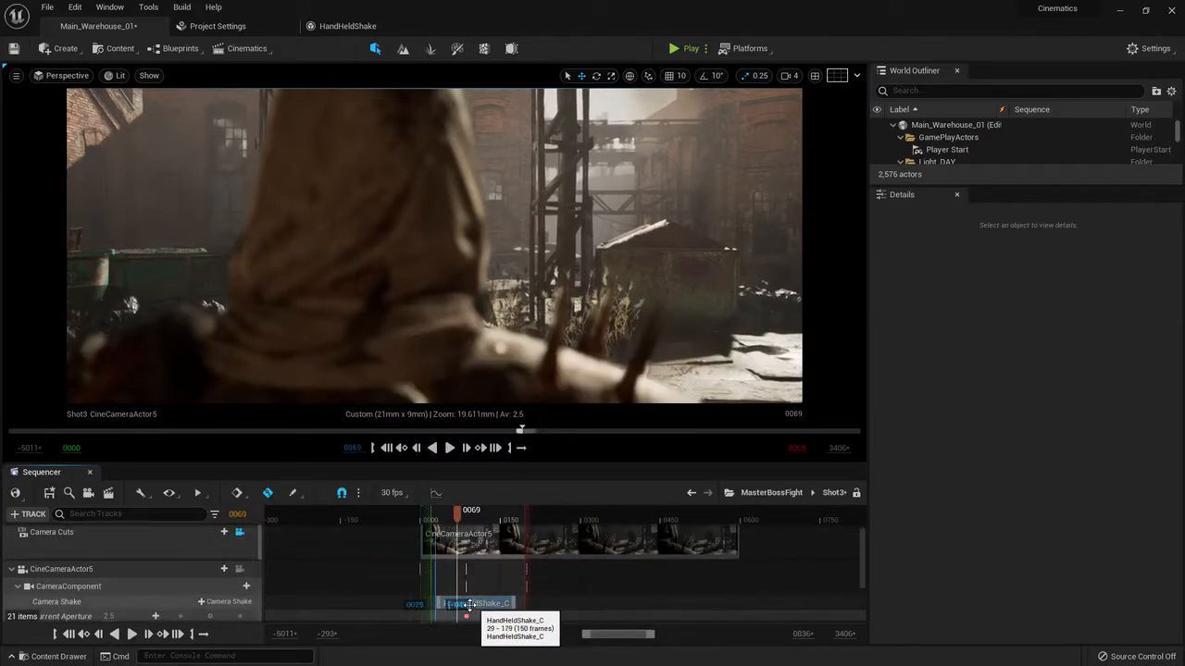
pyautogui.moveTo(499, 603); pyautogui.dragTo(552, 602)
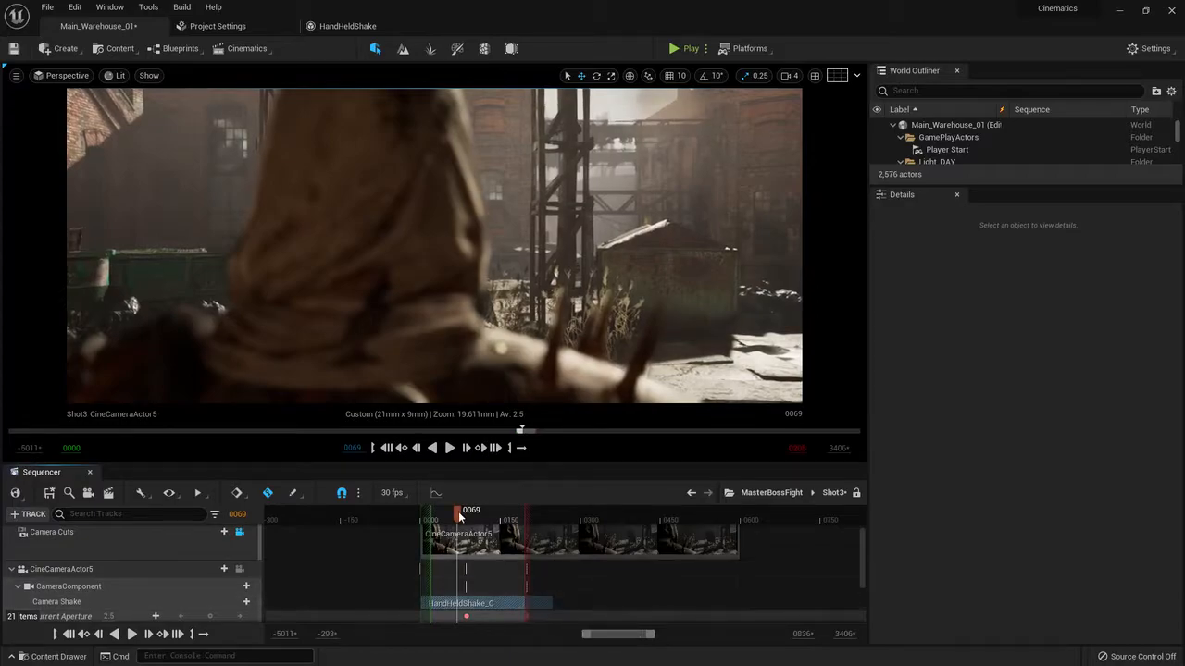
# Play Shot3 from its beginning to review the shake
pyautogui.moveTo(458, 512); pyautogui.dragTo(439, 521)
pyautogui.press('space')
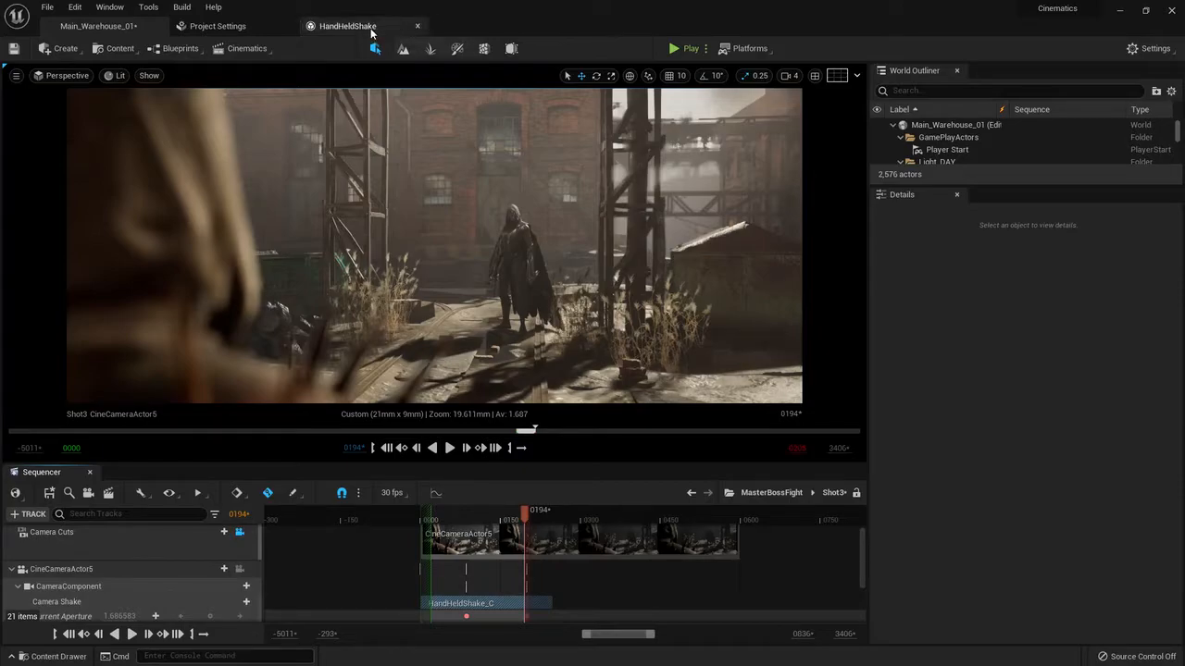
# Set the Pitch, Yaw and Roll rotation frequencies in the HandHeldShake Blueprint to 1.51
pyautogui.click(352, 26)
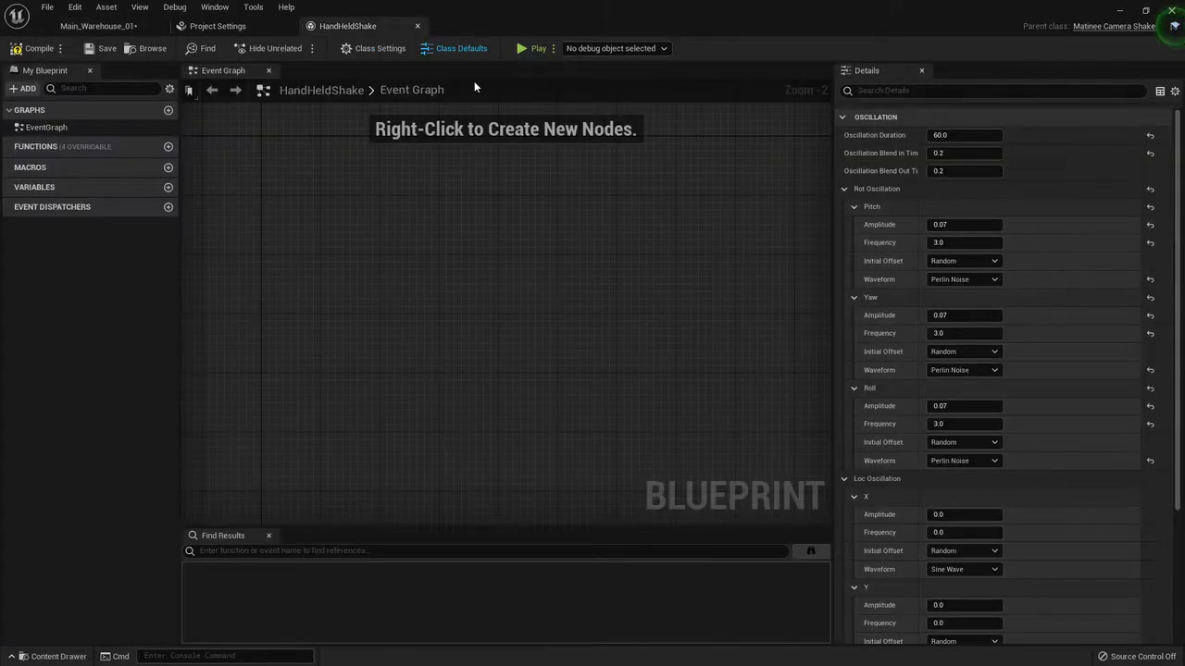
pyautogui.click(962, 242)
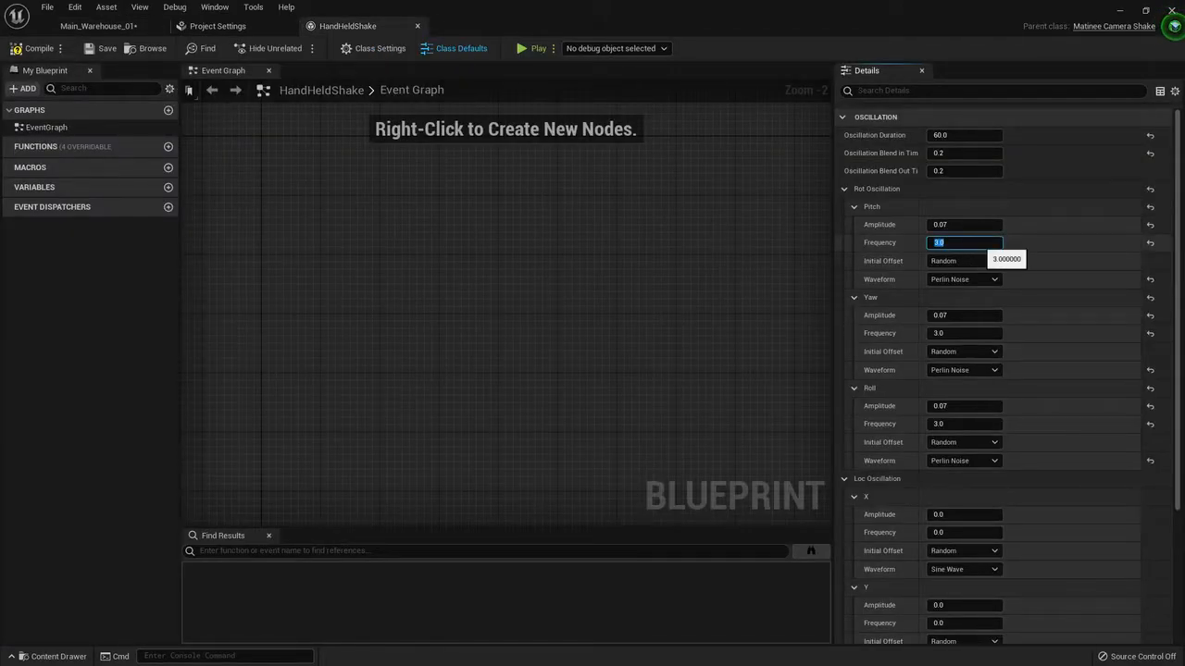
pyautogui.write('1.5')
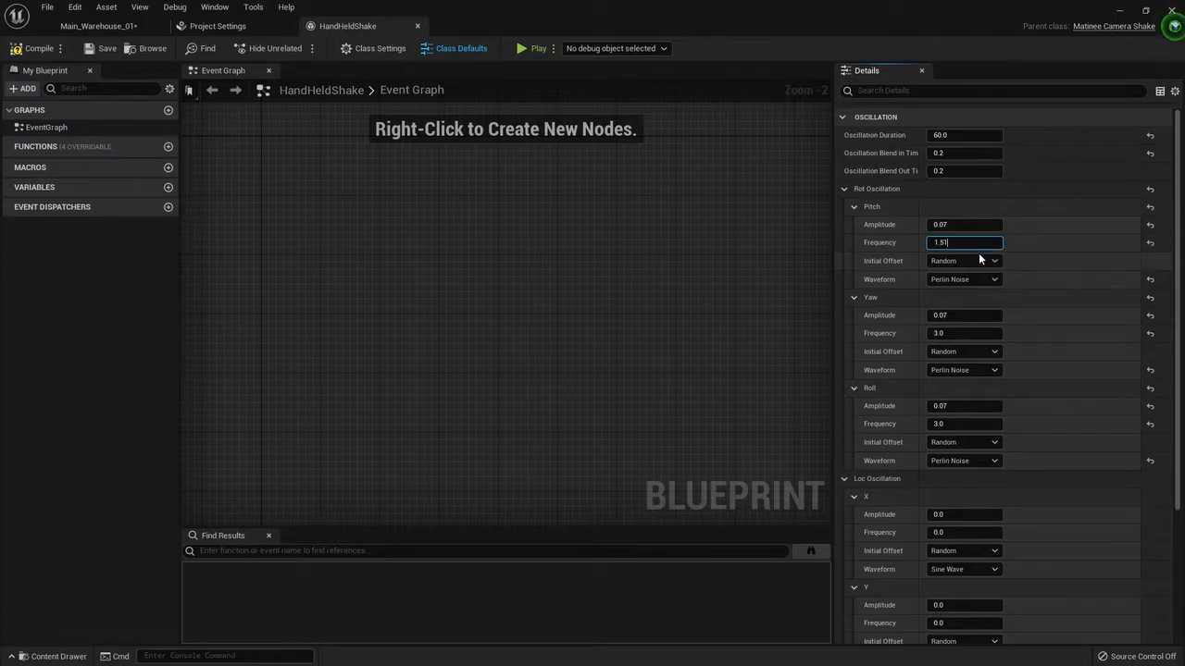
pyautogui.moveTo(966, 242); pyautogui.dragTo(889, 244)
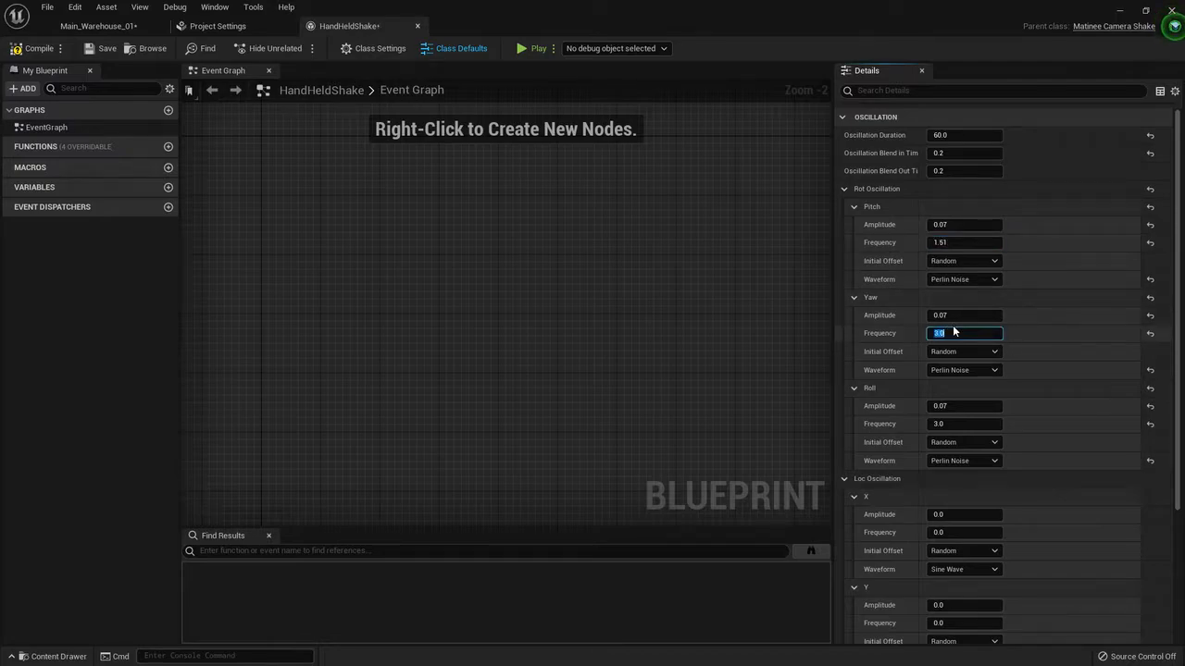
pyautogui.click(968, 427)
pyautogui.write('1.51')
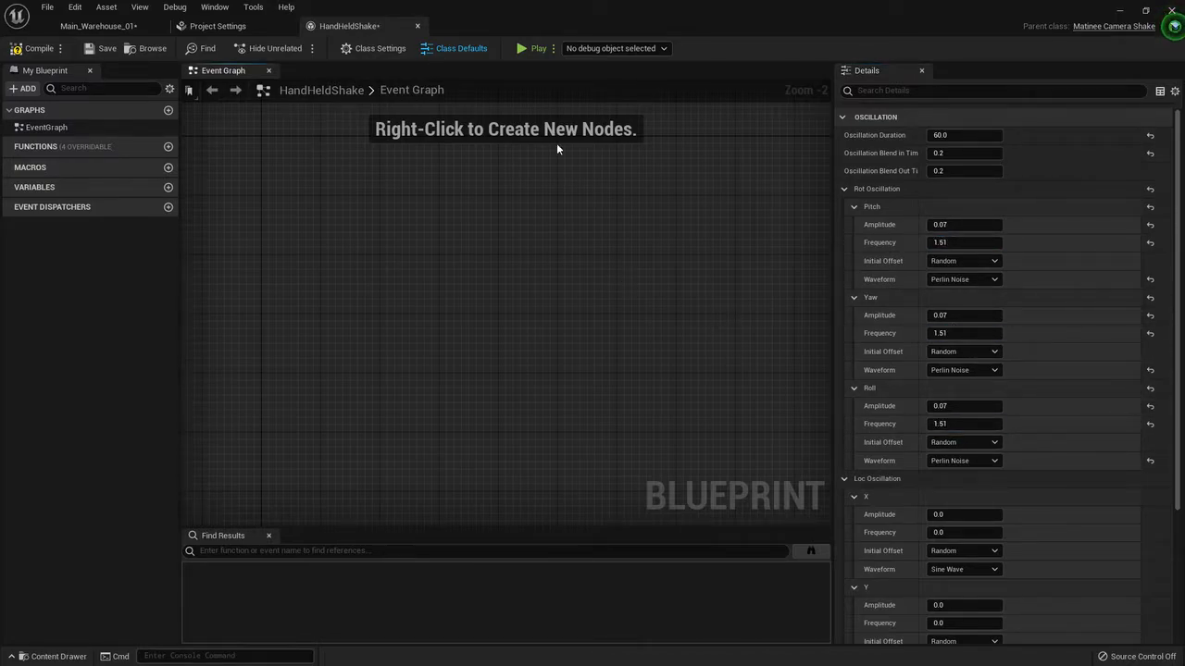
pyautogui.click(962, 225)
# Return to the Main_Warehouse_01 level and play Shot3 to review the slower shake
pyautogui.click(92, 26)
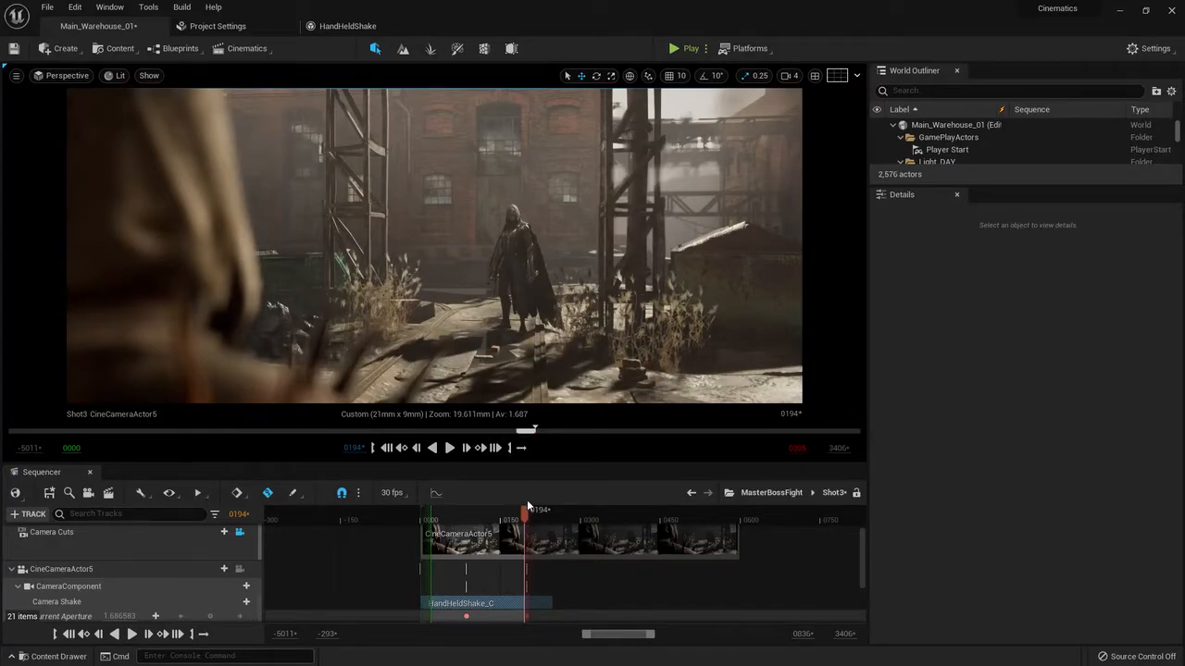
pyautogui.press('space')
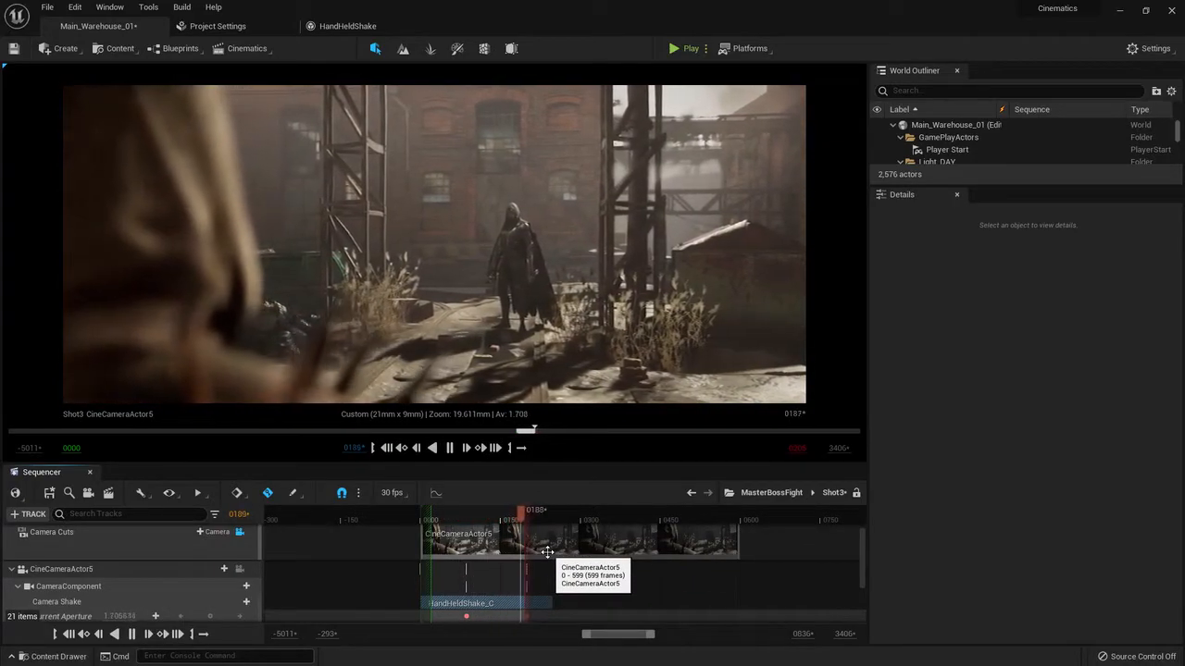
# Go back to the MasterBossFight sequence and play it from near the end of Shot1 to review the shots together
pyautogui.click(779, 496)
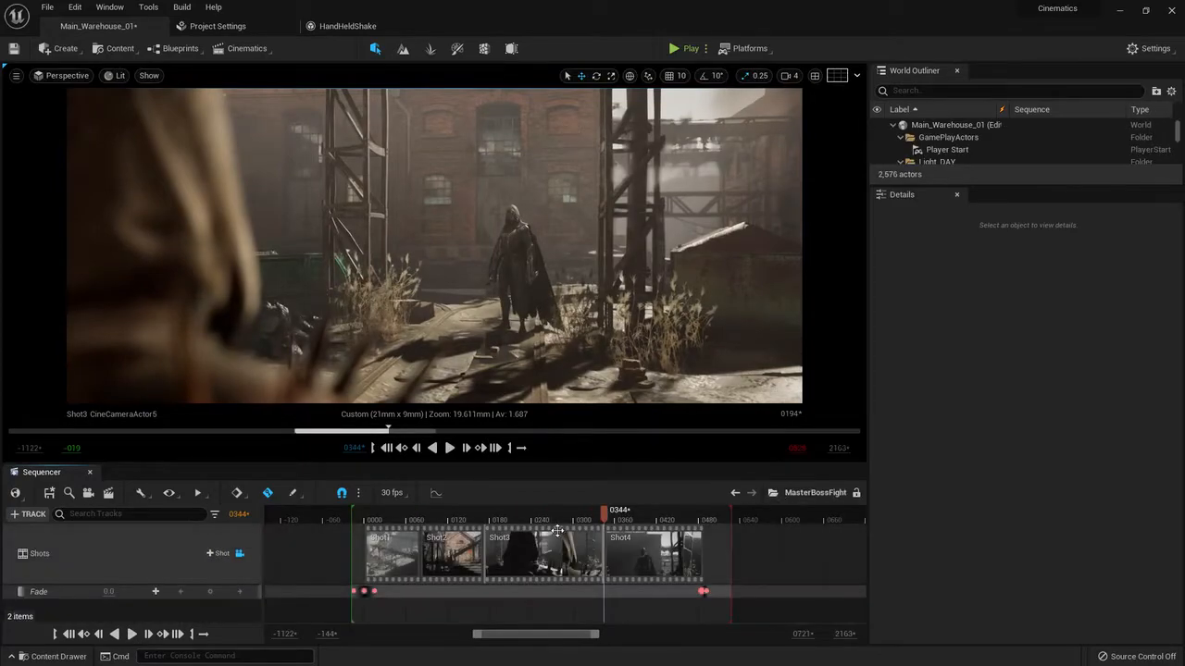
pyautogui.moveTo(606, 515); pyautogui.dragTo(414, 531)
pyautogui.press('space')
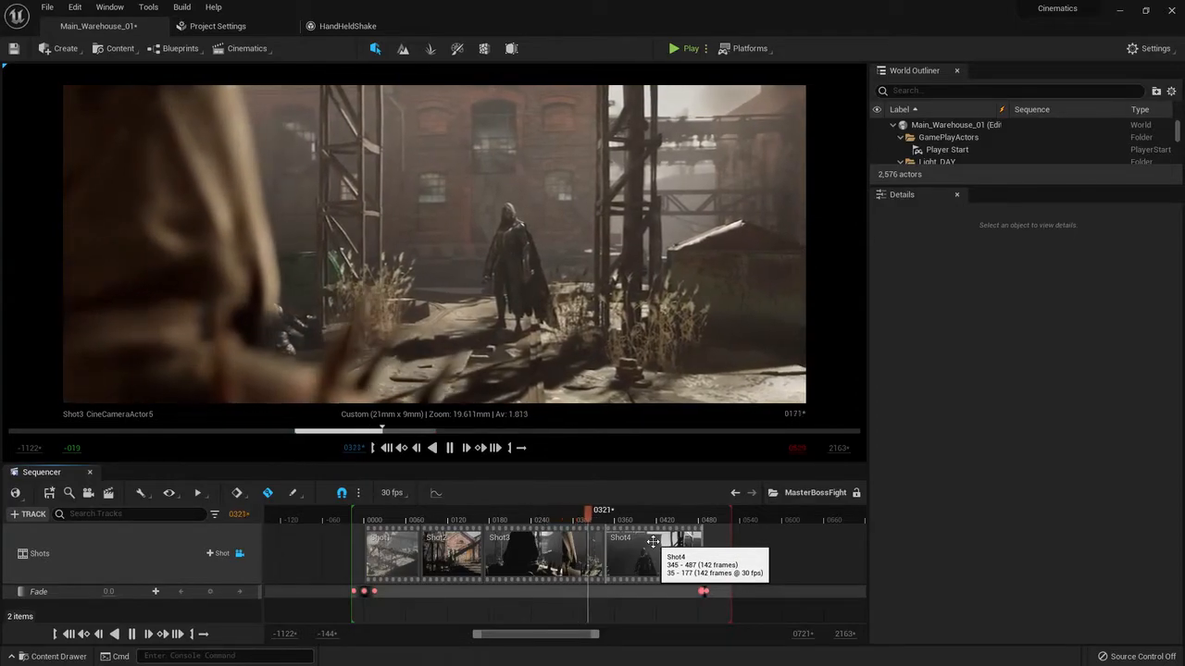
# Play the MasterBossFight sequence into Shot4, open Shot4 and set its playhead to frame 35
pyautogui.press('space')
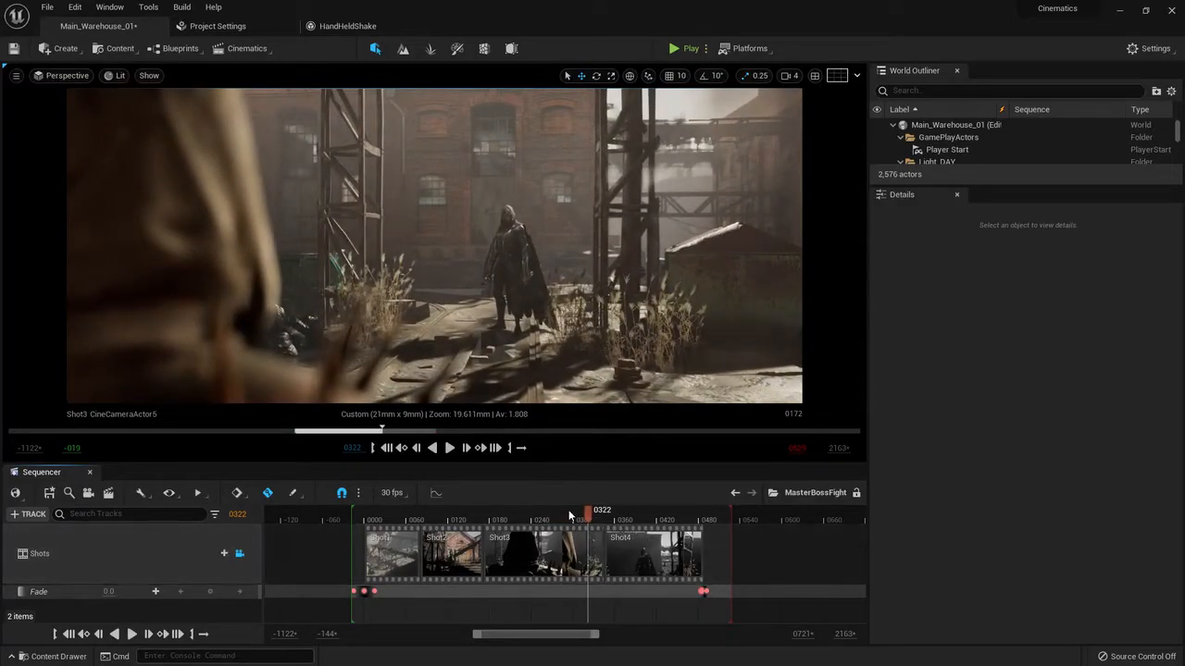
pyautogui.press('space')
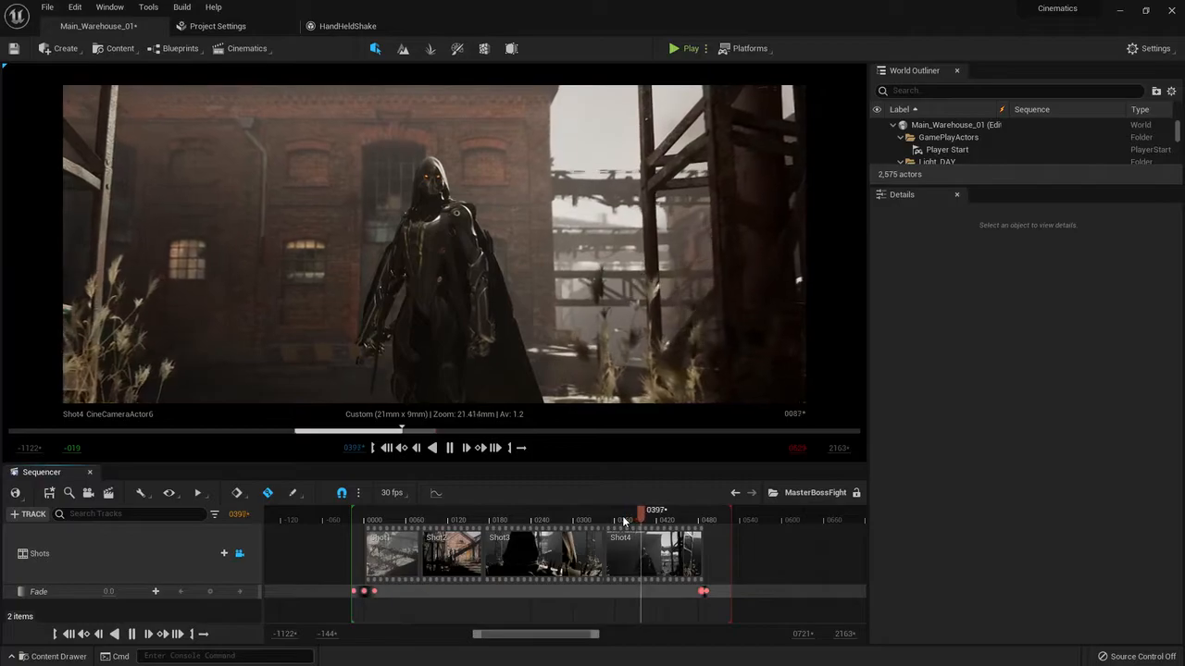
pyautogui.doubleClick(650, 545)
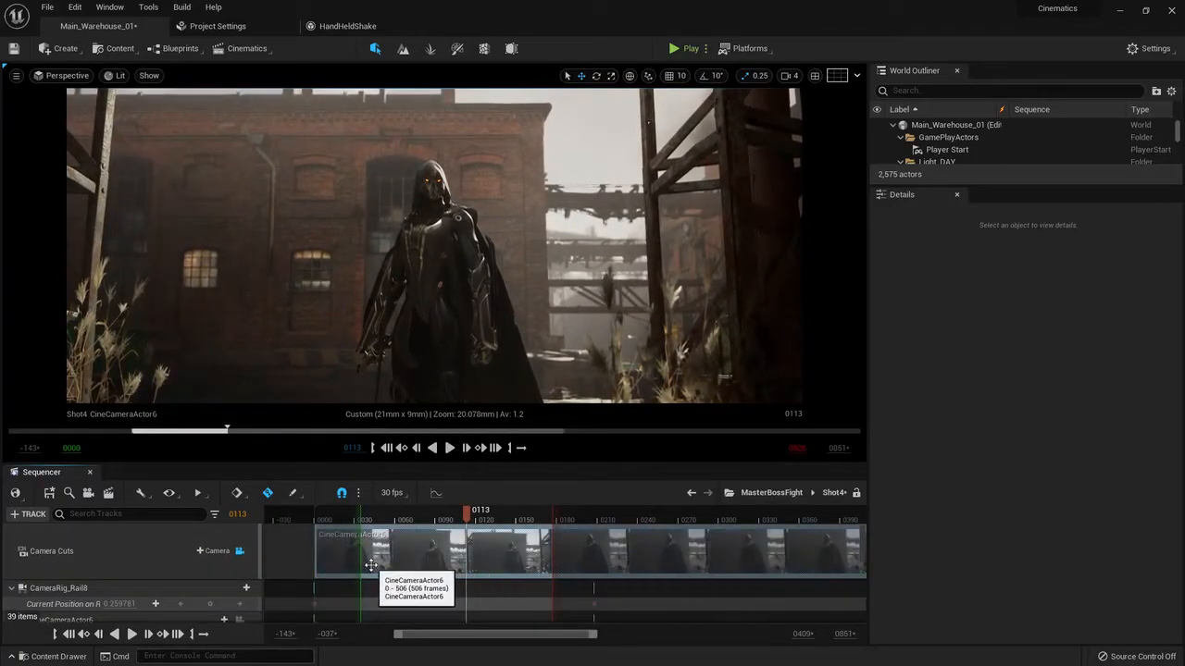
pyautogui.moveTo(470, 515); pyautogui.dragTo(363, 546)
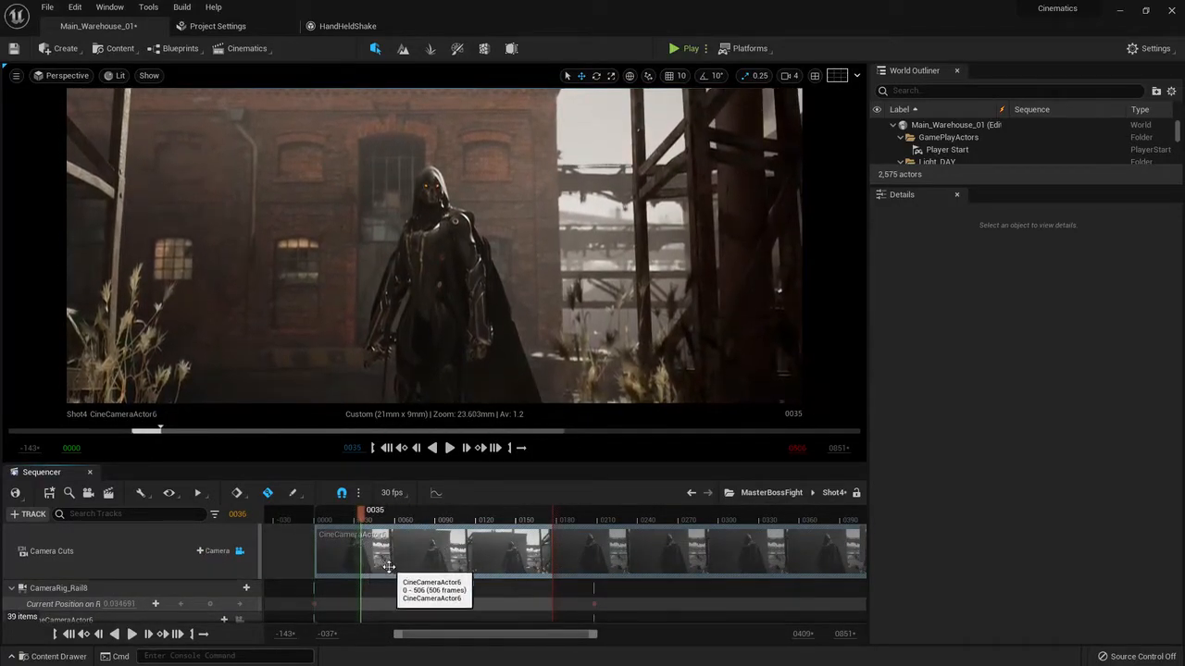
# Add a HandHeldShake camera shake to CineCameraActor6 in Shot4 and stretch its section past both ends of the shot's playback range
pyautogui.scroll(-3, 387, 566)
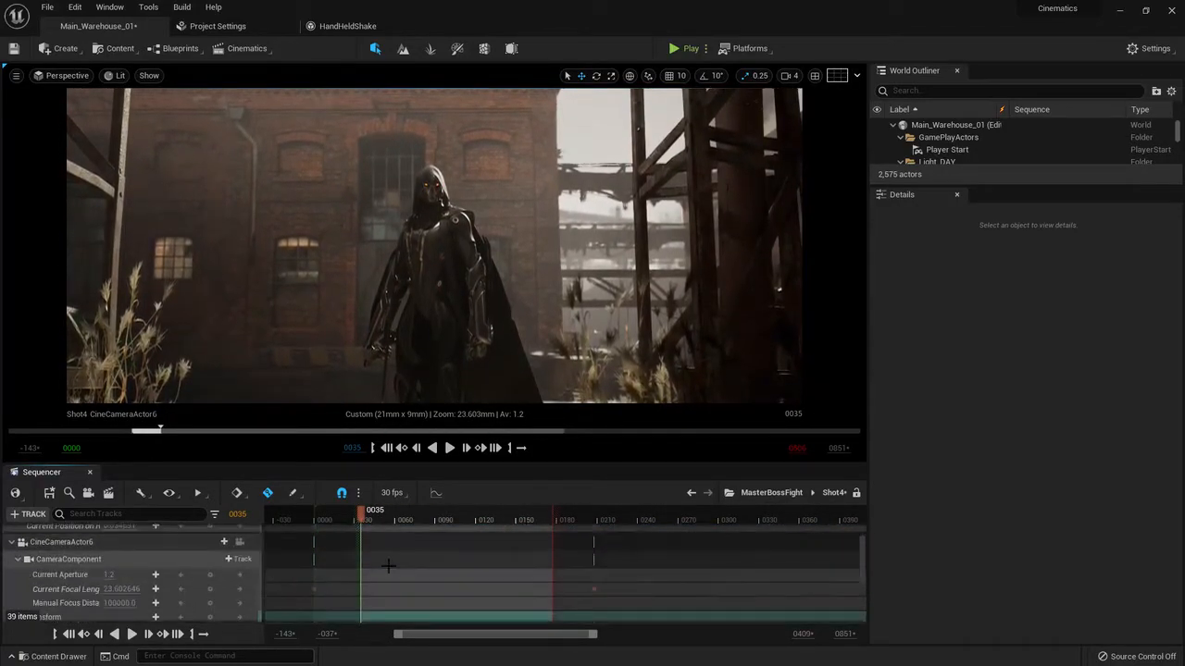
pyautogui.click(218, 542)
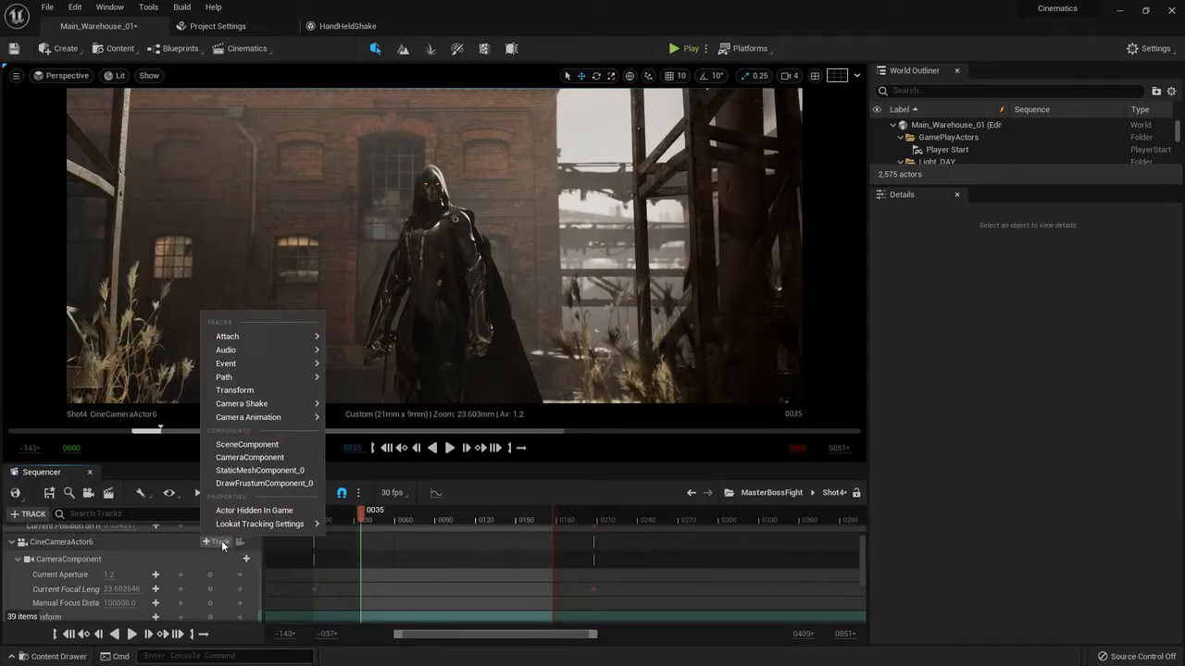
pyautogui.moveTo(268, 363)
pyautogui.moveTo(259, 407)
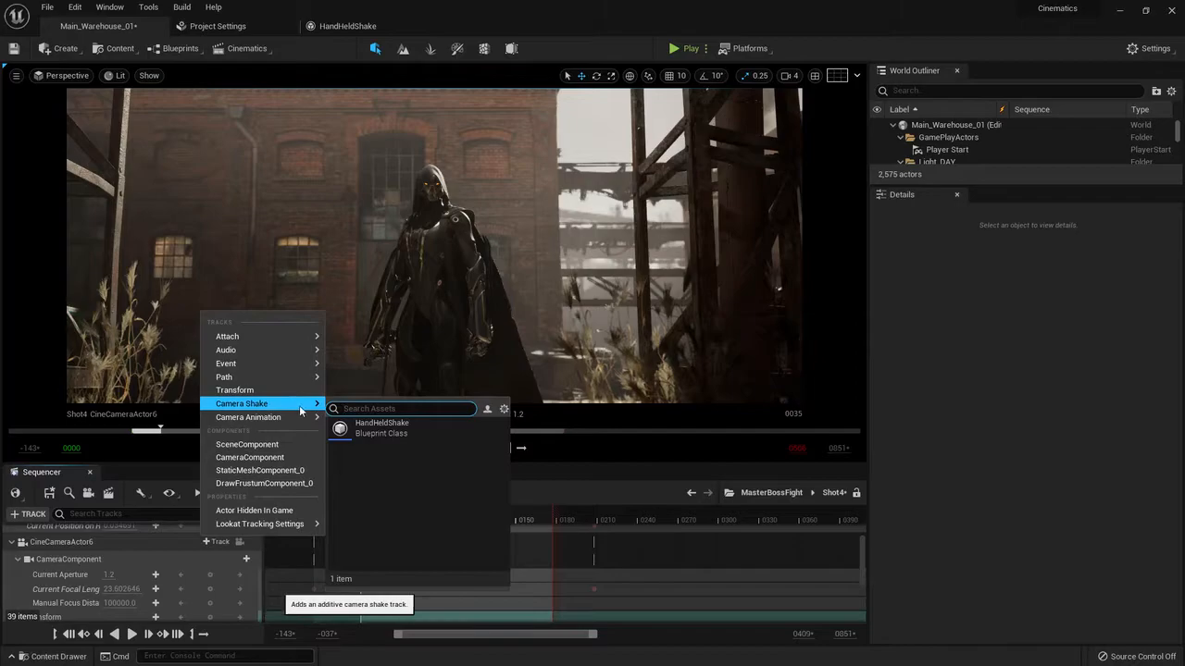
pyautogui.click(378, 428)
pyautogui.moveTo(432, 541); pyautogui.dragTo(408, 540)
pyautogui.scroll(2, 470, 556)
pyautogui.moveTo(539, 598); pyautogui.dragTo(584, 598)
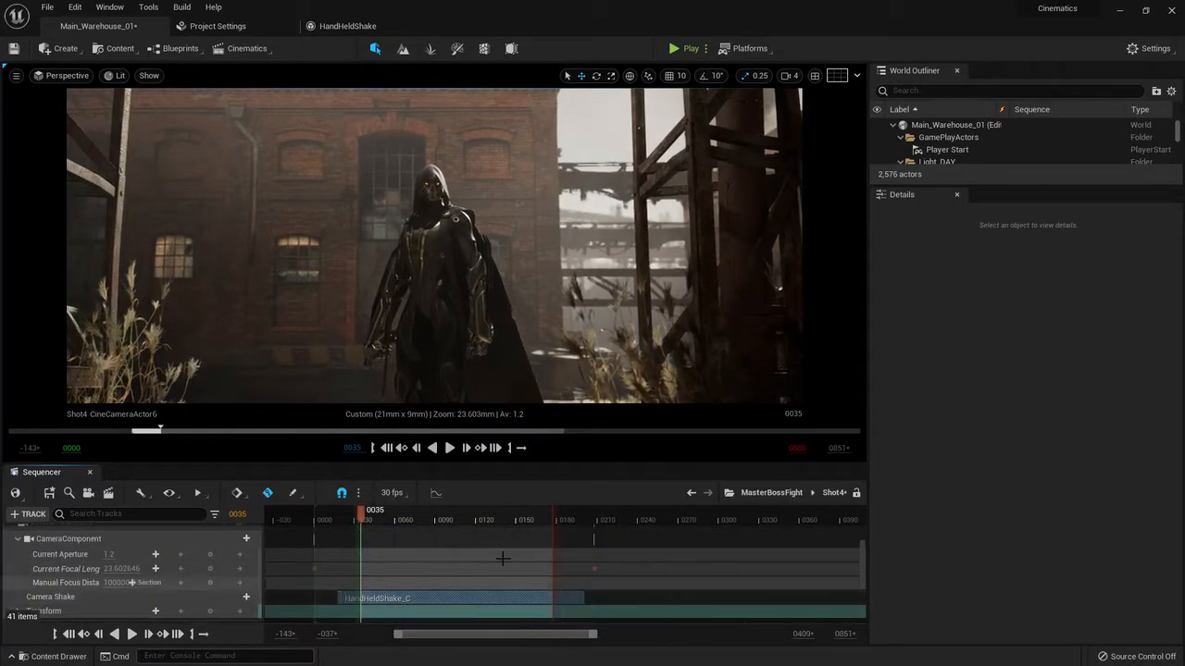
# Play Shot4 from before its start marker to review the camera shake
pyautogui.moveTo(360, 512); pyautogui.dragTo(329, 513)
pyautogui.press('space')
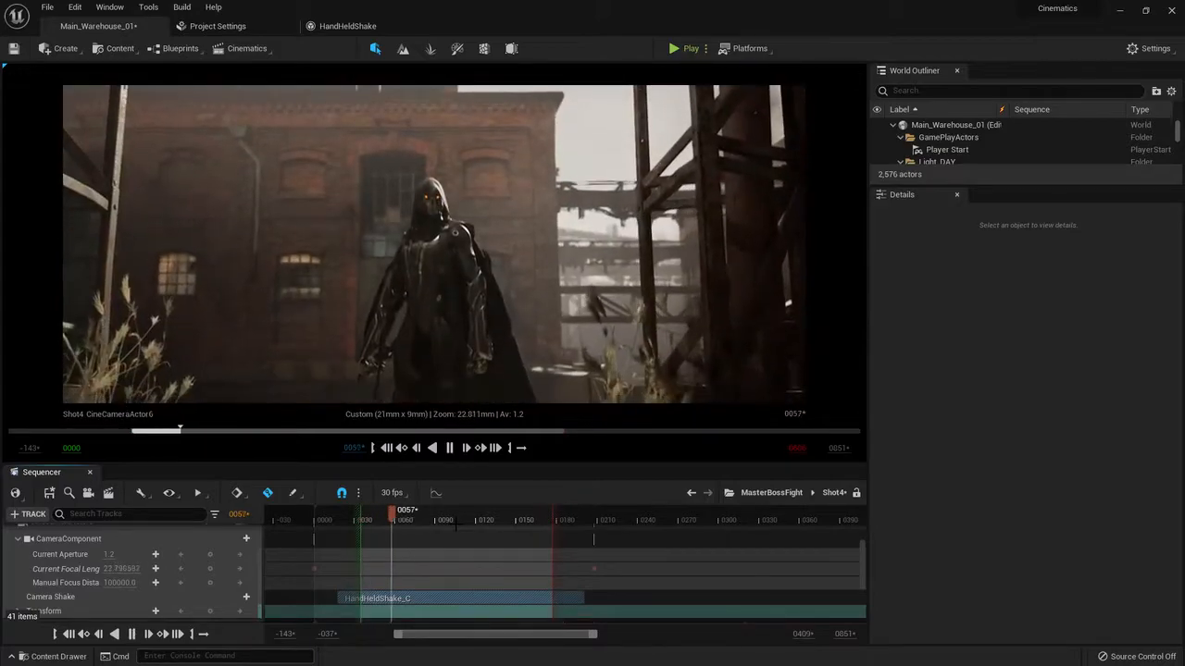
pyautogui.click(452, 448)
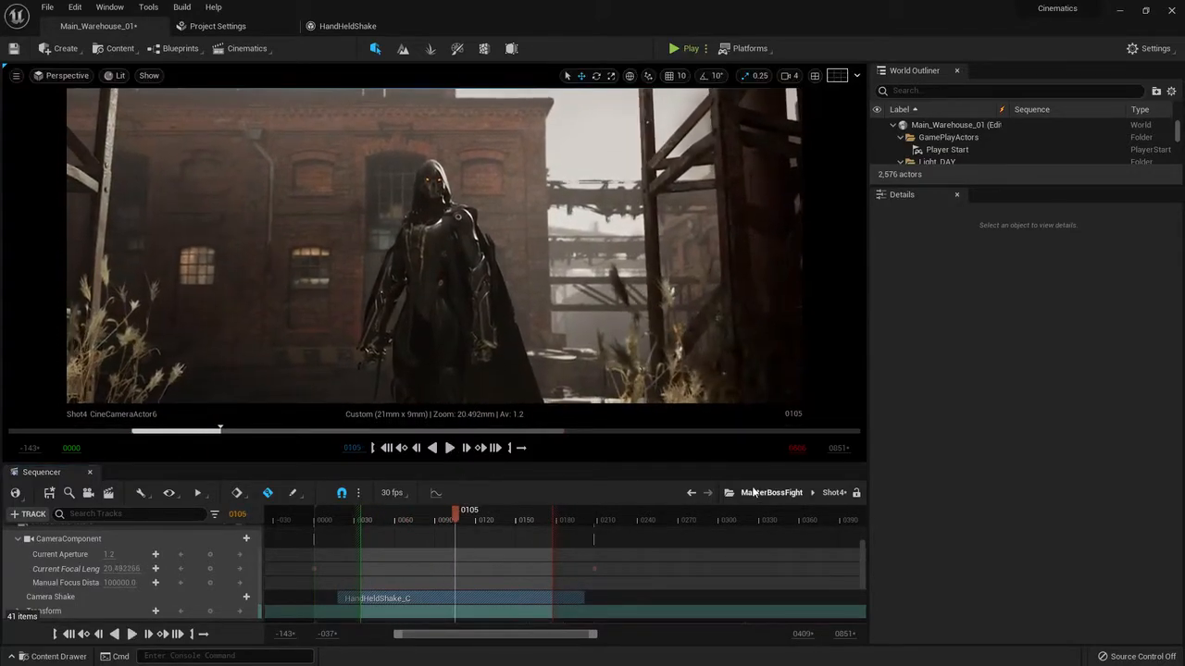
# Go back to the MasterBossFight sequence and scrub through the end of Shot4, leaving the playhead at frame 470
pyautogui.click(771, 492)
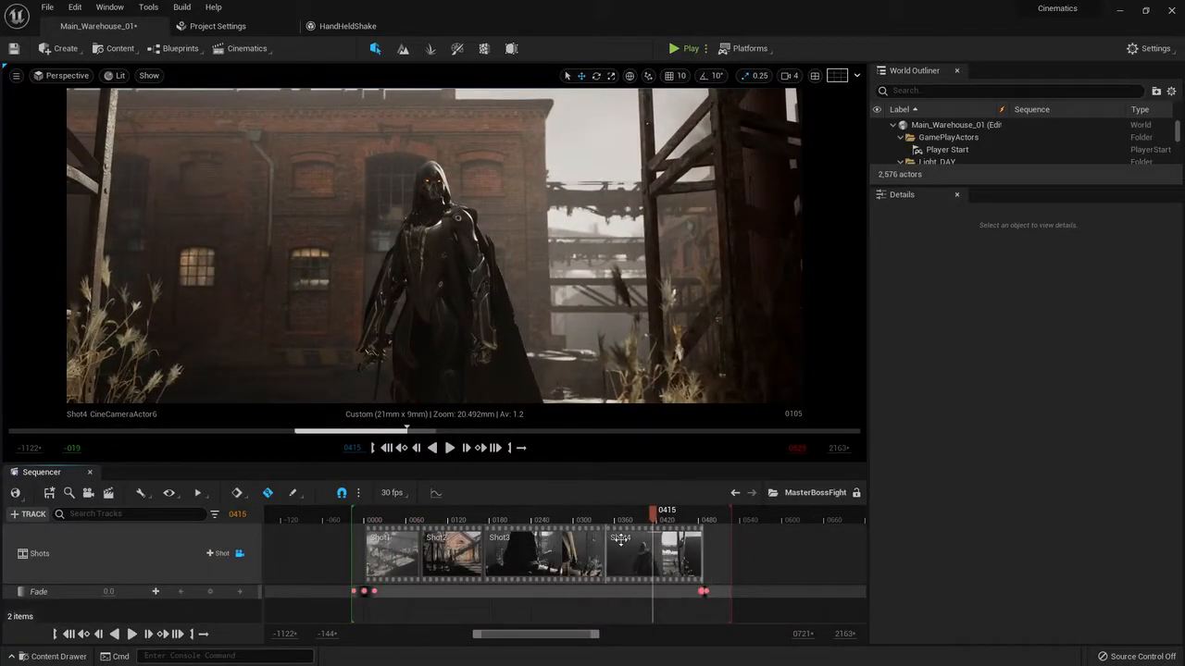
pyautogui.moveTo(651, 516); pyautogui.dragTo(701, 520)
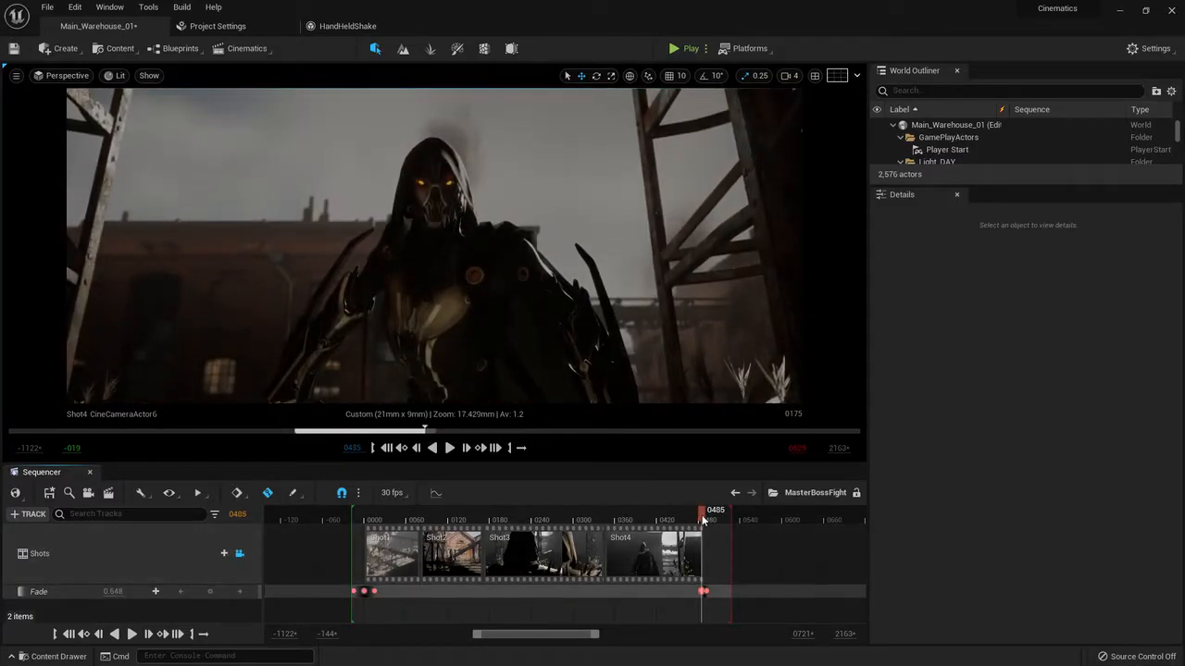
pyautogui.moveTo(704, 520); pyautogui.dragTo(692, 526)
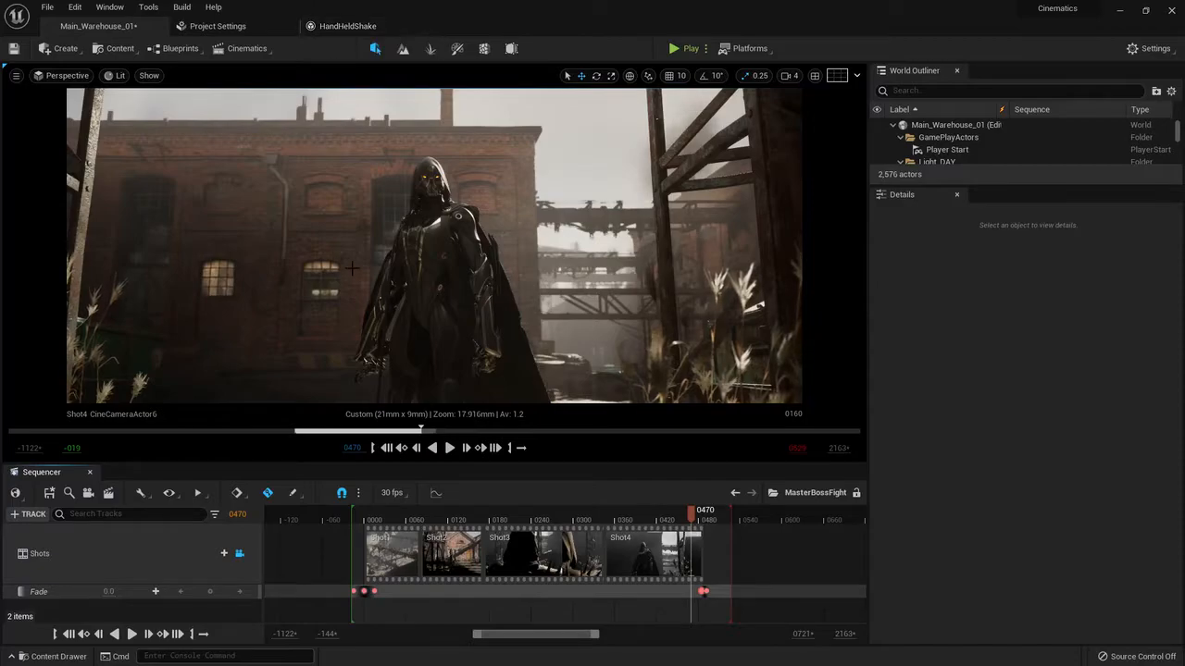
pyautogui.hotkey('ctrl', 'space')
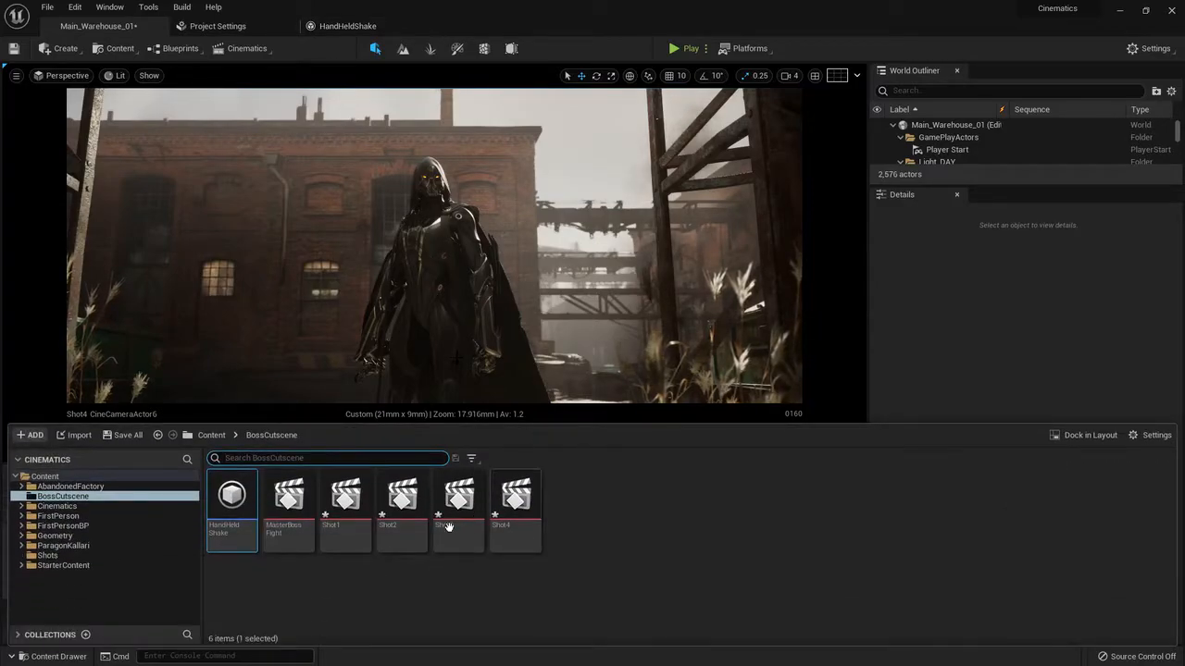
pyautogui.hotkey('ctrl', 'space')
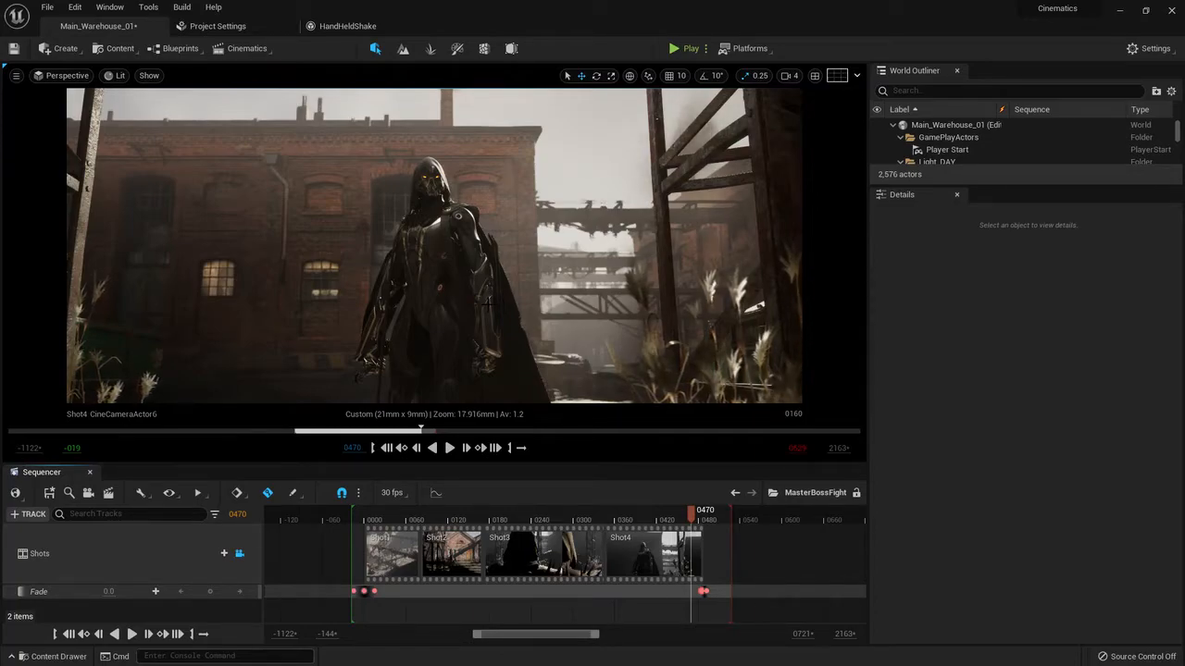
pyautogui.hotkey('ctrl', 'space')
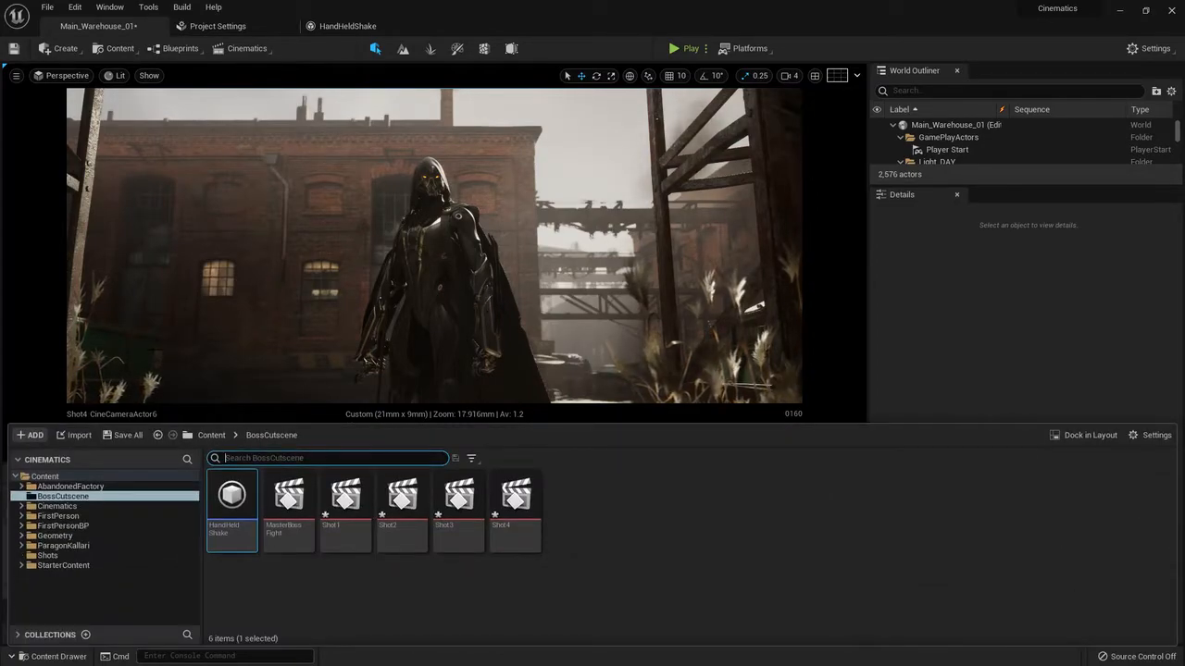
pyautogui.click(37, 656)
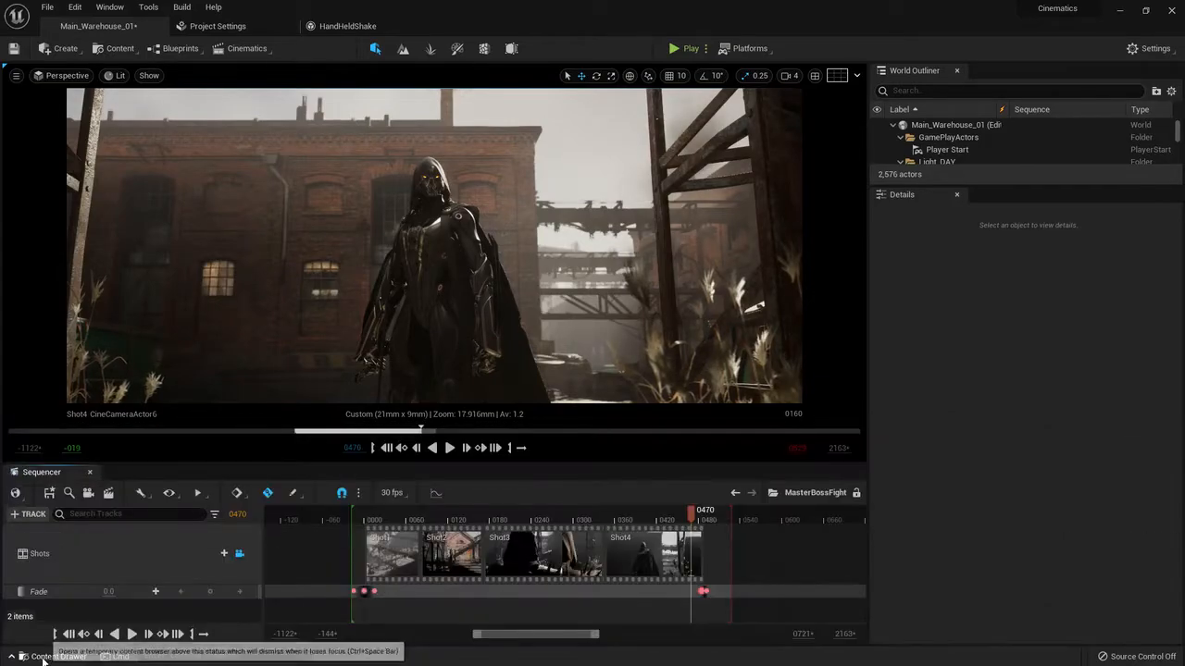
pyautogui.click(71, 655)
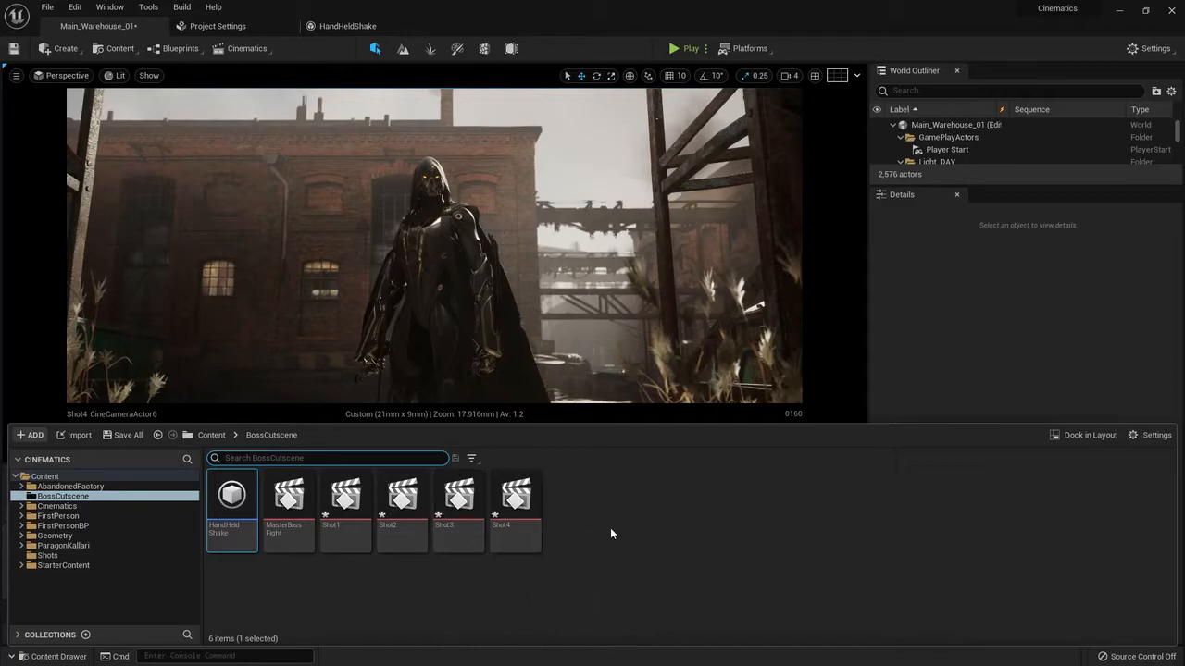
pyautogui.hotkey('ctrl', 'space')
pyautogui.hotkey('ctrl', 'space')
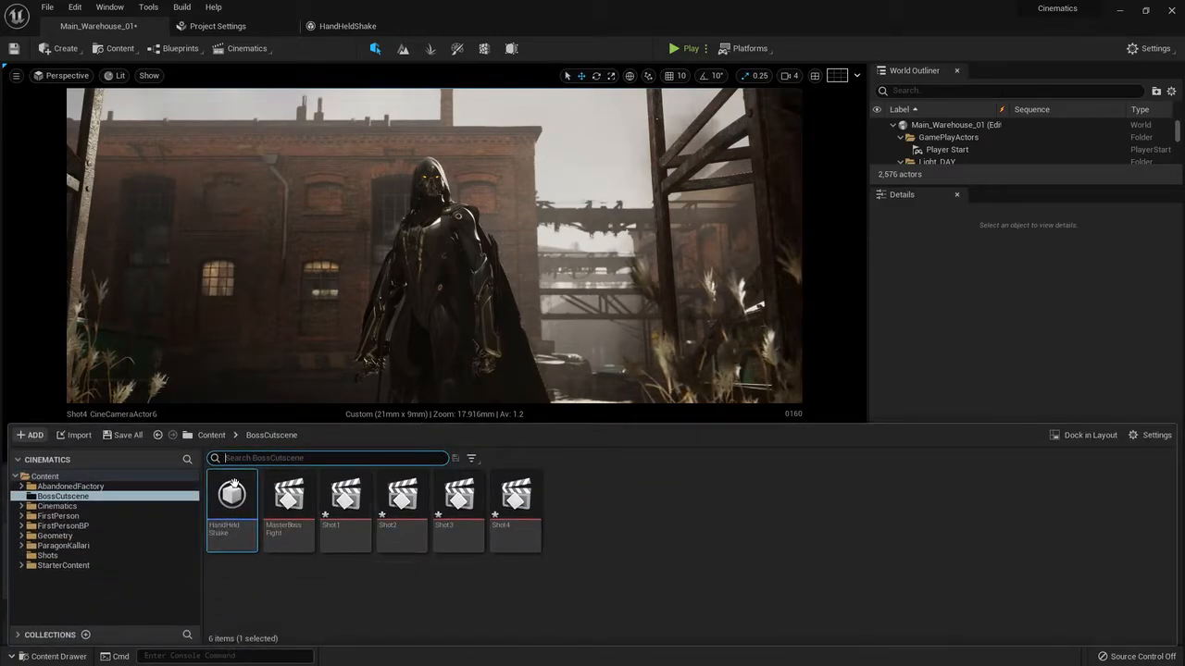
pyautogui.hotkey('ctrl', 'space')
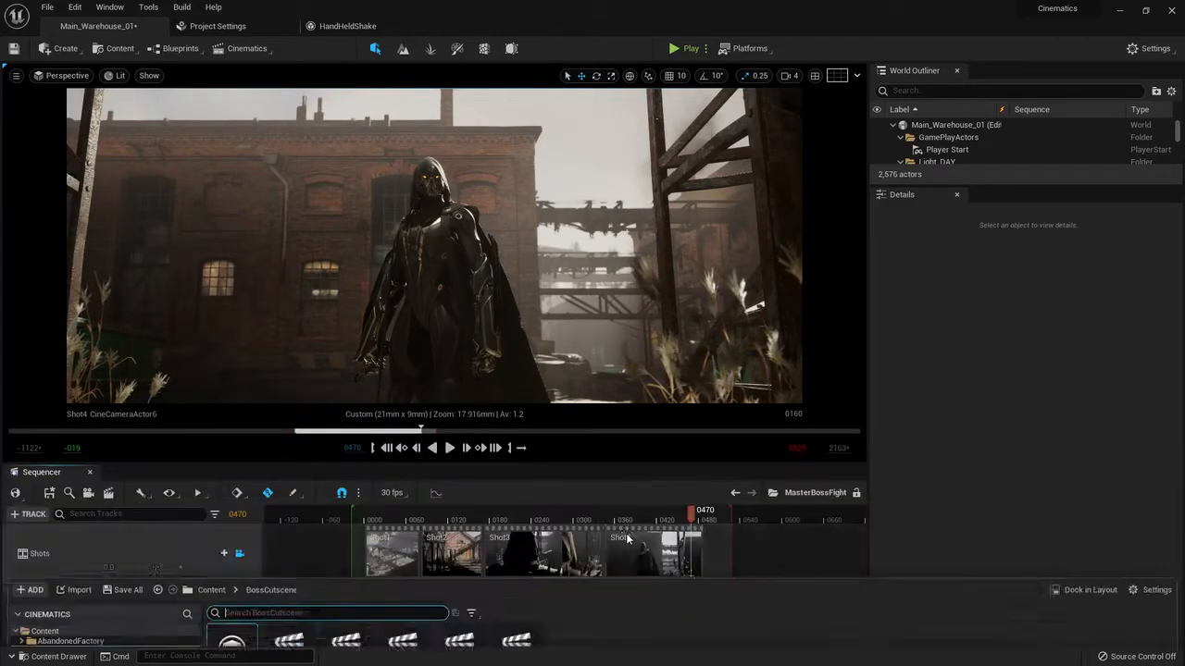
# Duplicate the HandHeldShake Blueprint in the BossCutscene folder and name the copy SakeMore
pyautogui.hotkey('ctrl', 'space')
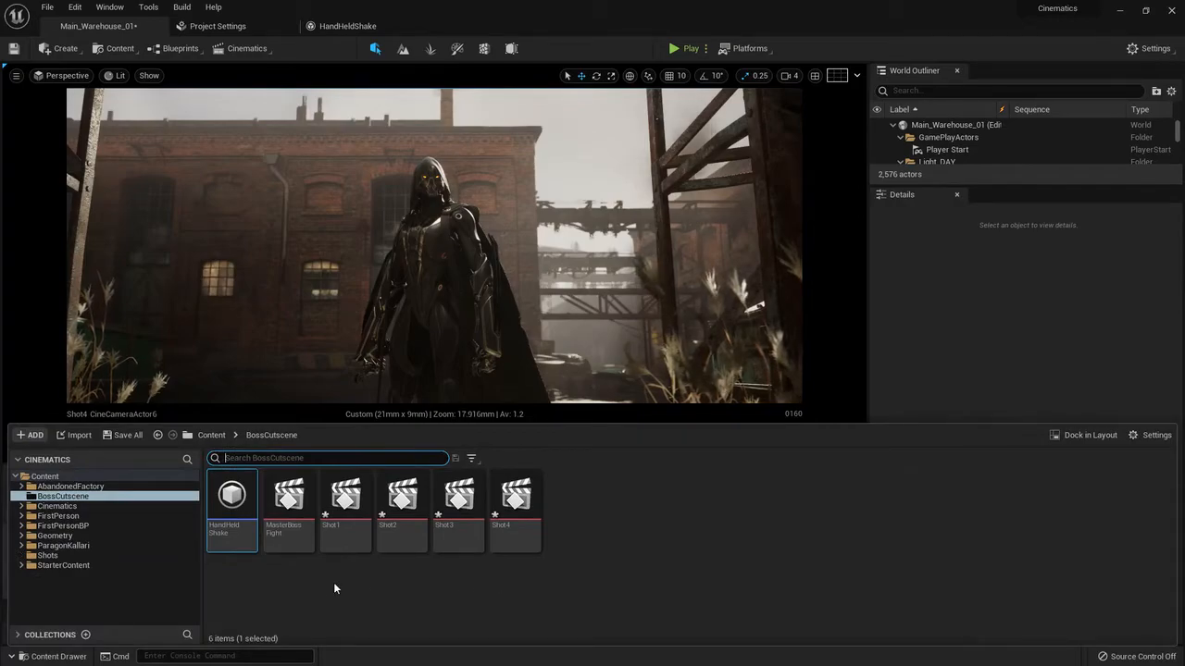
pyautogui.rightClick(248, 511)
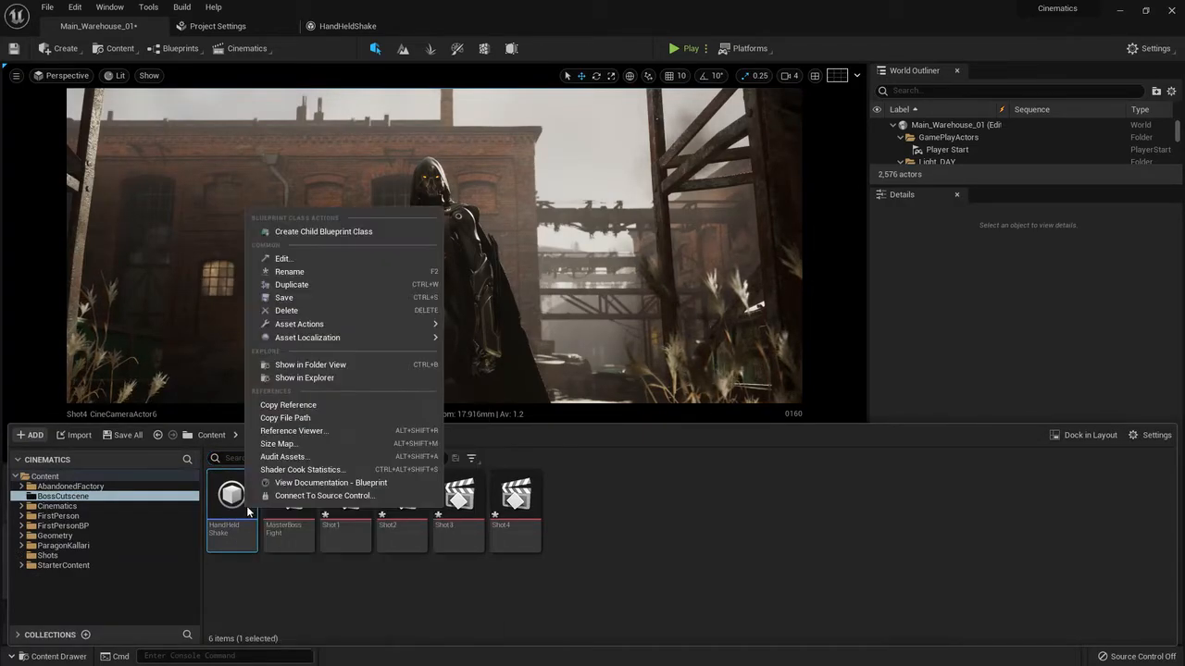
pyautogui.click(300, 283)
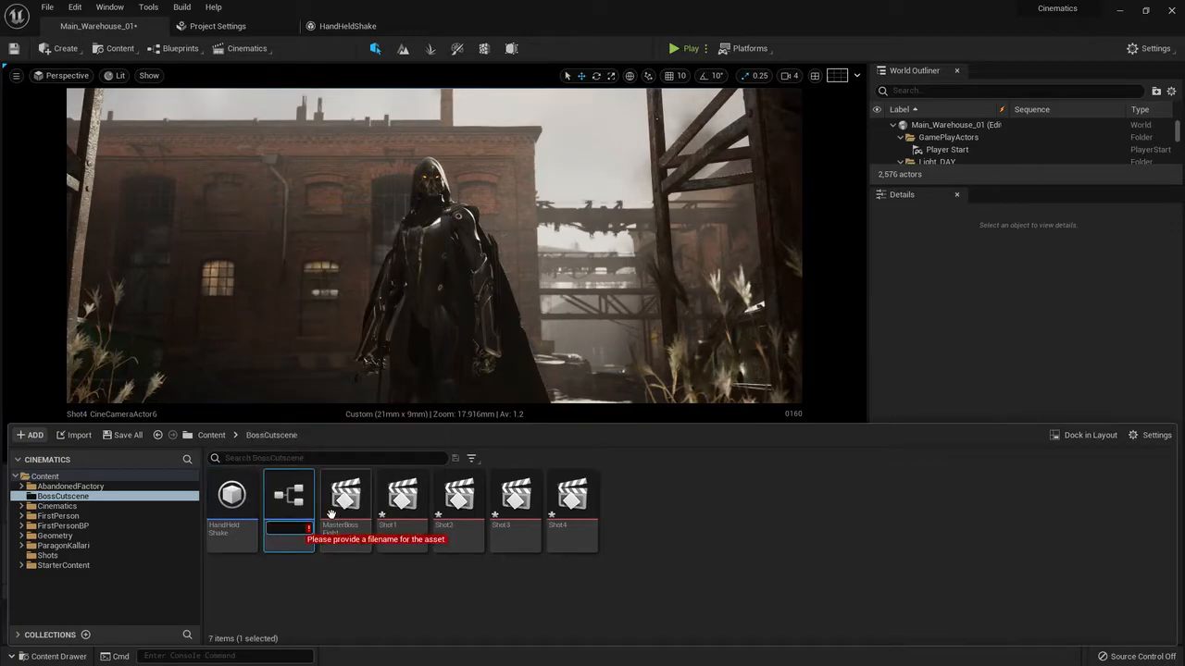
pyautogui.write('Sha')
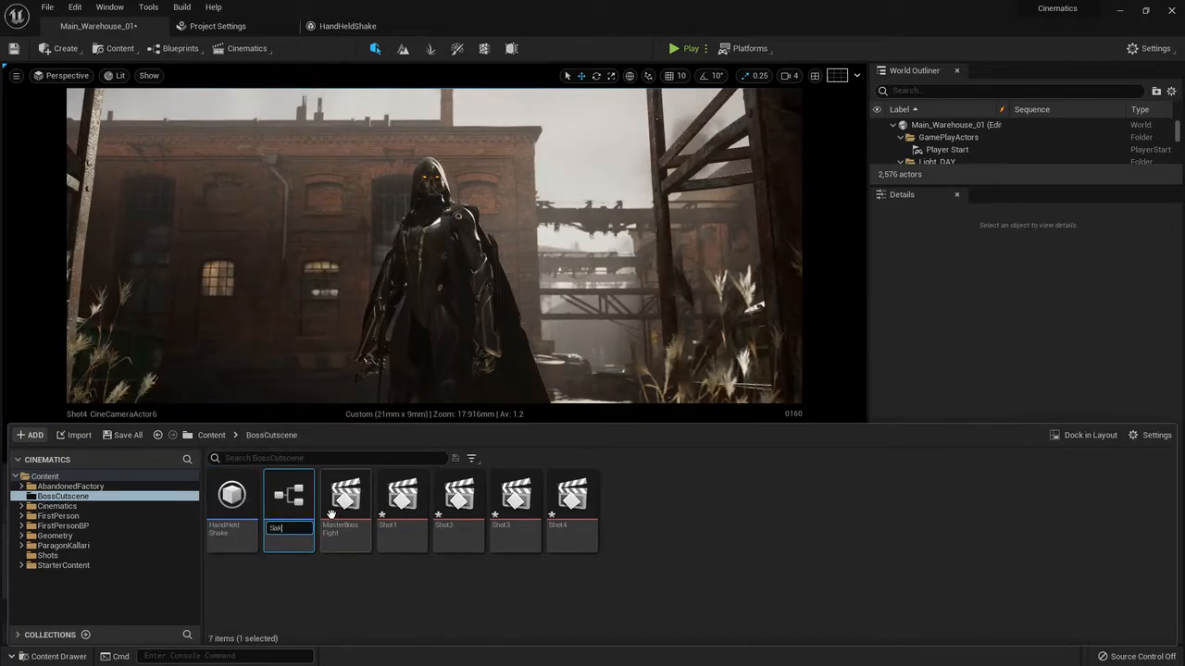
pyautogui.press('Return')
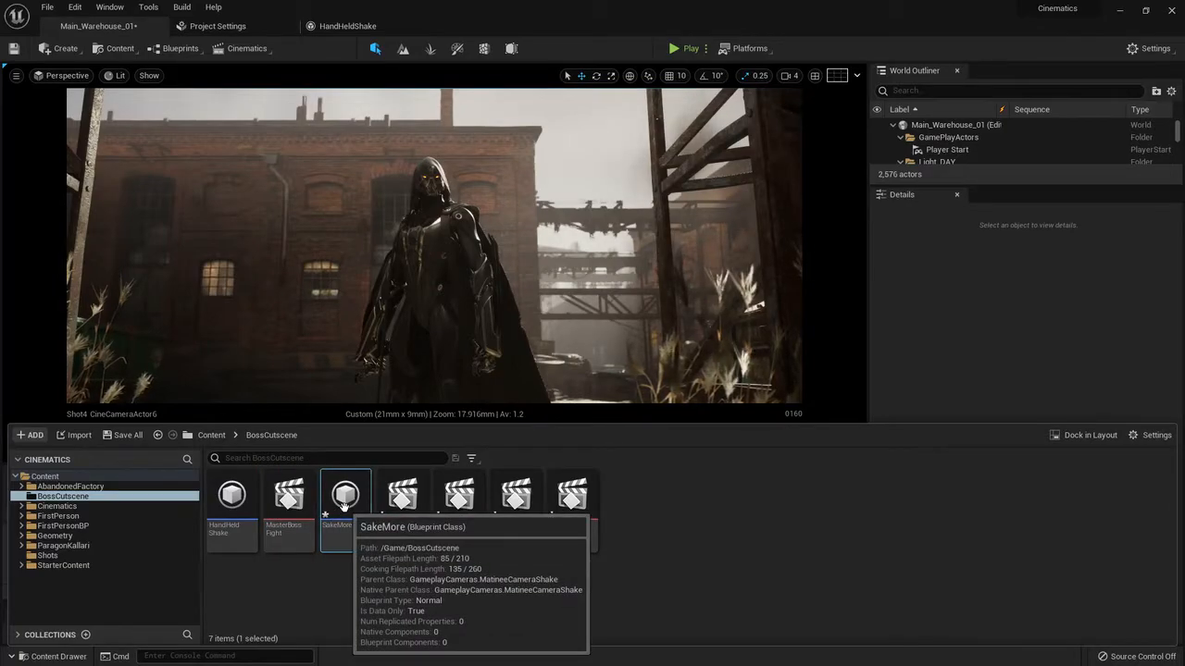
# Open the SakeMore Blueprint and expand its FOV, location and rotation oscillation settings, including Pitch, Yaw and Roll
pyautogui.doubleClick(345, 507)
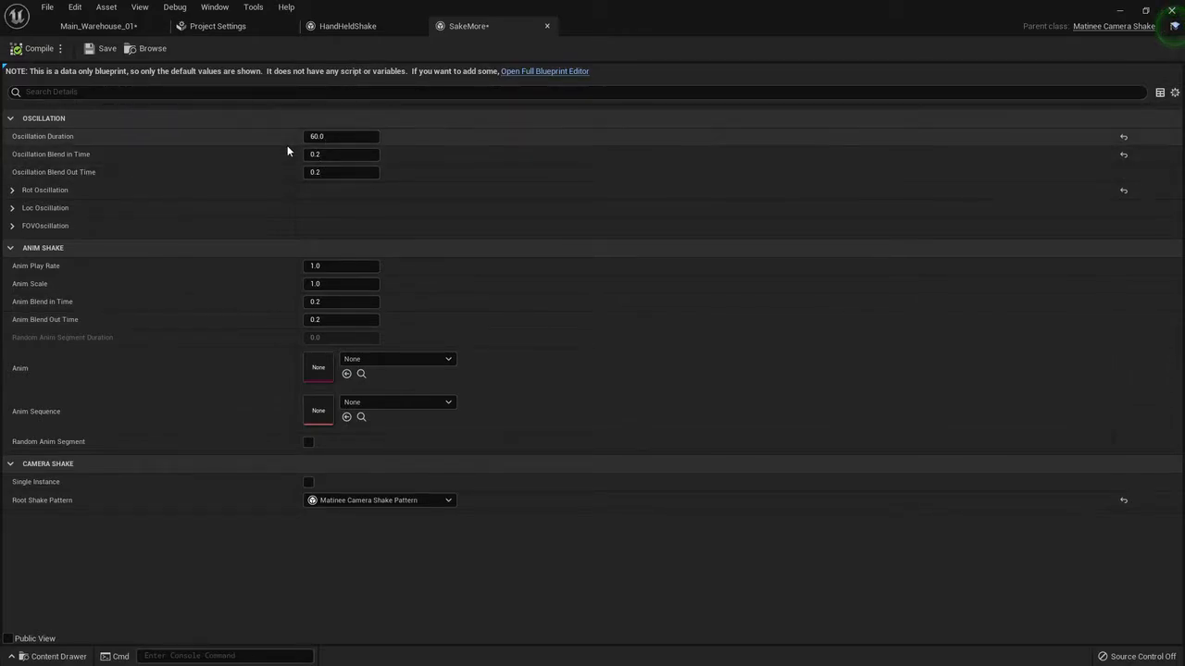
pyautogui.click(11, 226)
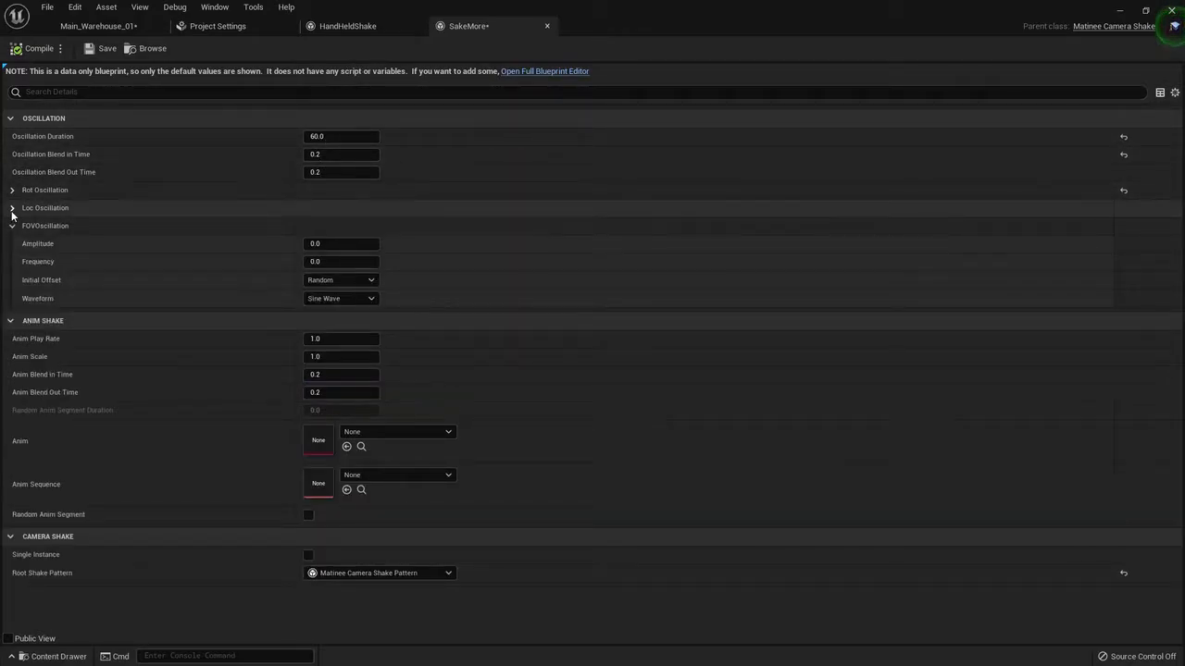
pyautogui.click(12, 208)
pyautogui.click(11, 190)
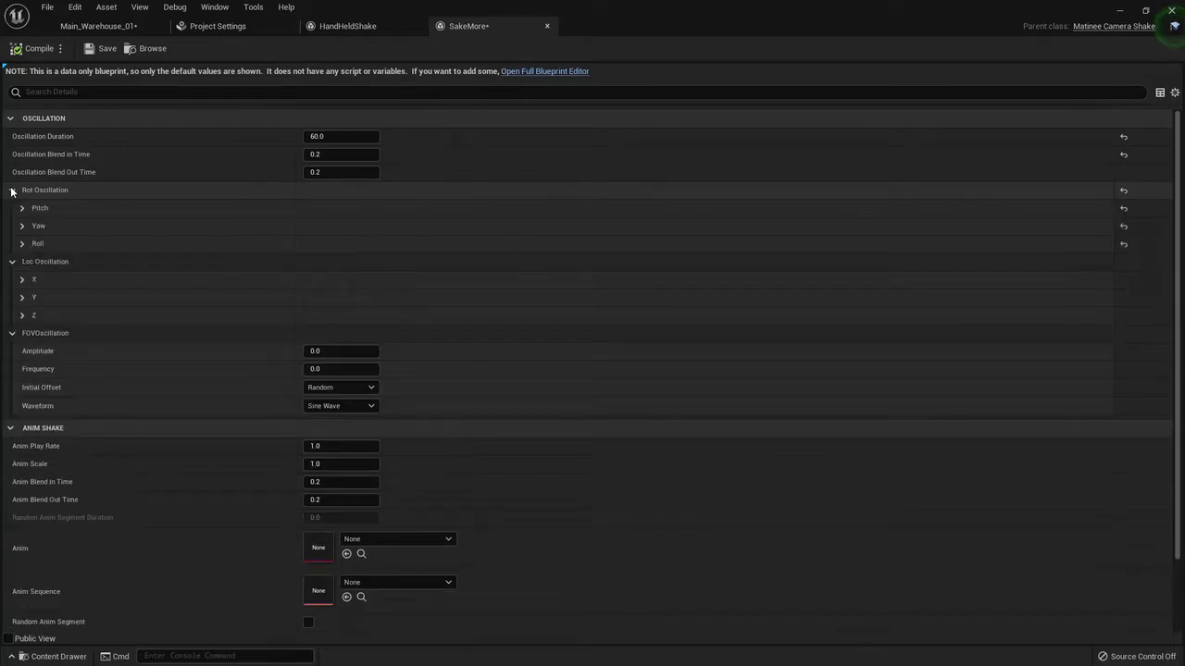
pyautogui.click(21, 243)
pyautogui.click(21, 226)
pyautogui.click(23, 208)
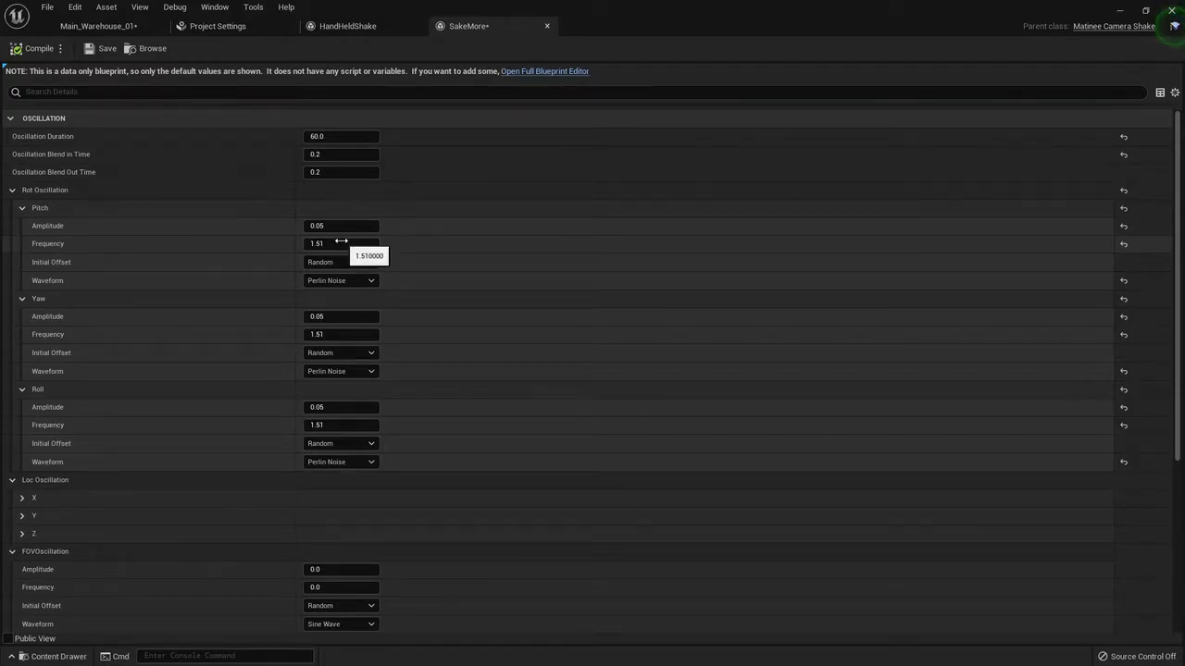
# Set SakeMore's Pitch, Yaw and Roll amplitudes to 0.1 and frequencies to 3, set Oscillation Blend in Time to 0.136, and save
pyautogui.write('3')
pyautogui.press('Return')
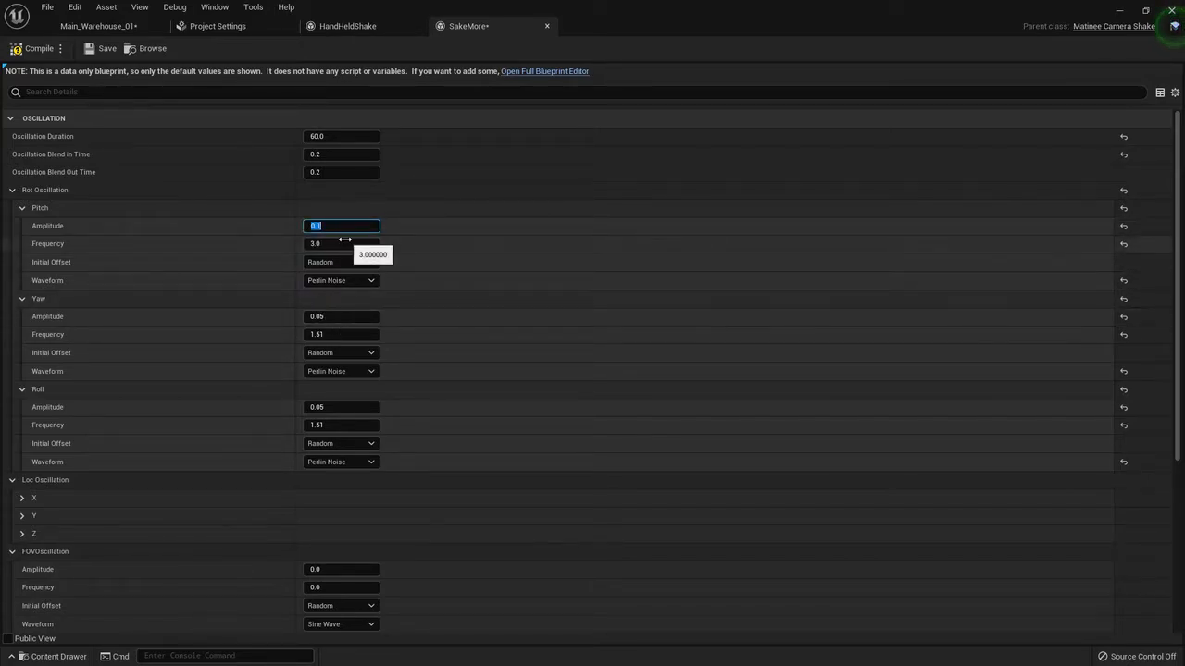
pyautogui.write('0.1')
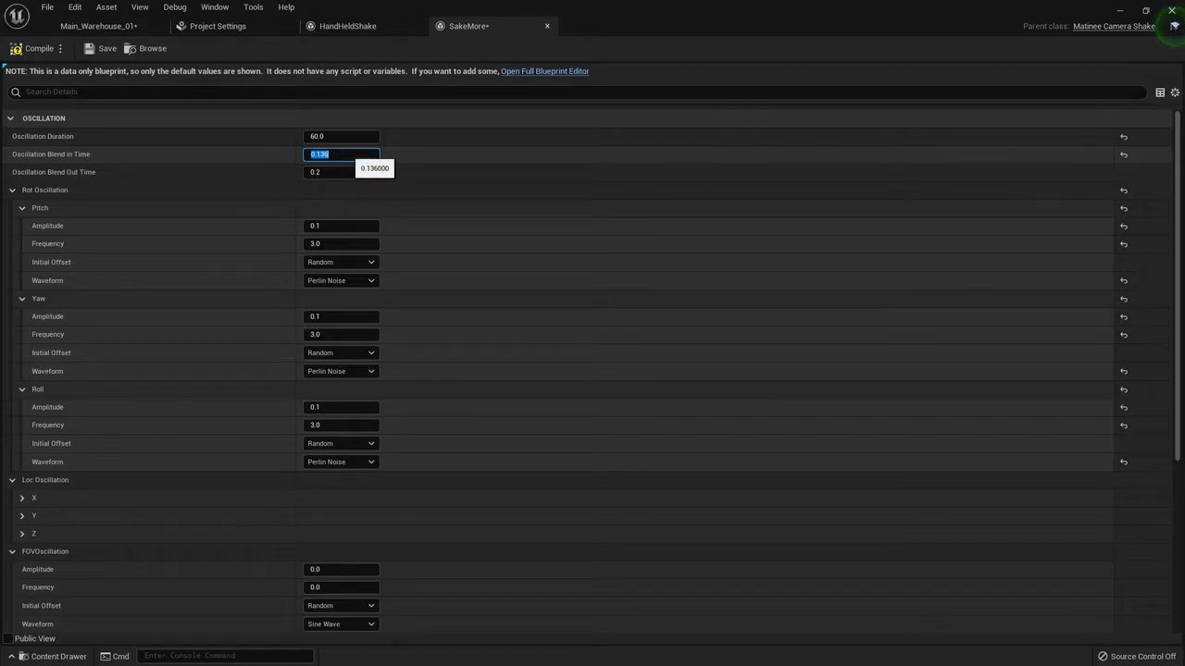
pyautogui.click(435, 151)
pyautogui.hotkey('ctrl', 's')
# Open Shot4 from the MasterBossFight sequence and add a SakeMore camera shake to CineCameraActor6 at frame 169
pyautogui.click(130, 30)
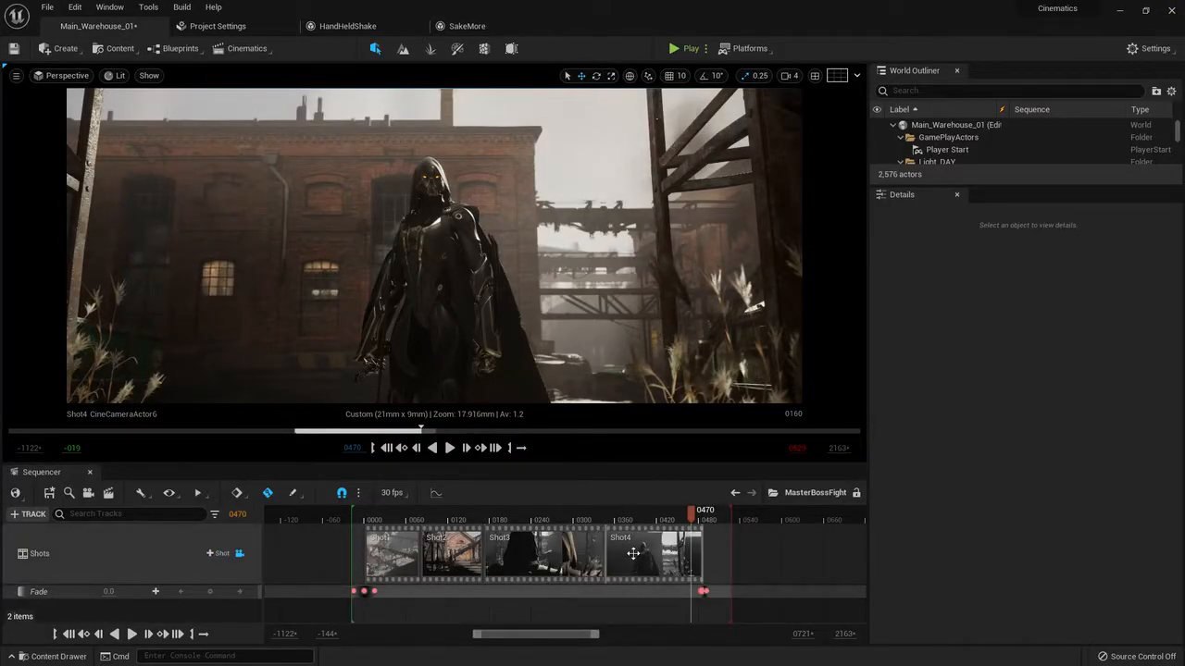
pyautogui.doubleClick(641, 555)
pyautogui.moveTo(532, 520)
pyautogui.mouseDown()
pyautogui.moveTo(489, 520)
pyautogui.moveTo(542, 524)
pyautogui.moveTo(543, 514)
pyautogui.mouseUp()
pyautogui.scroll(-5, 544, 562)
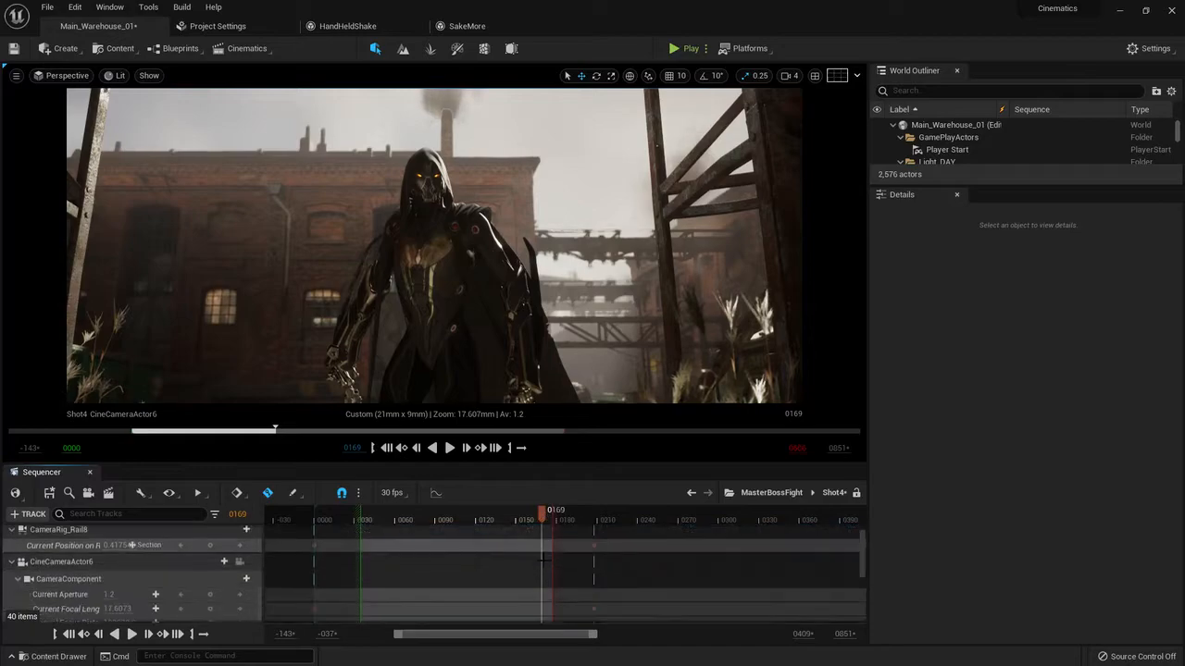
pyautogui.scroll(2, 543, 561)
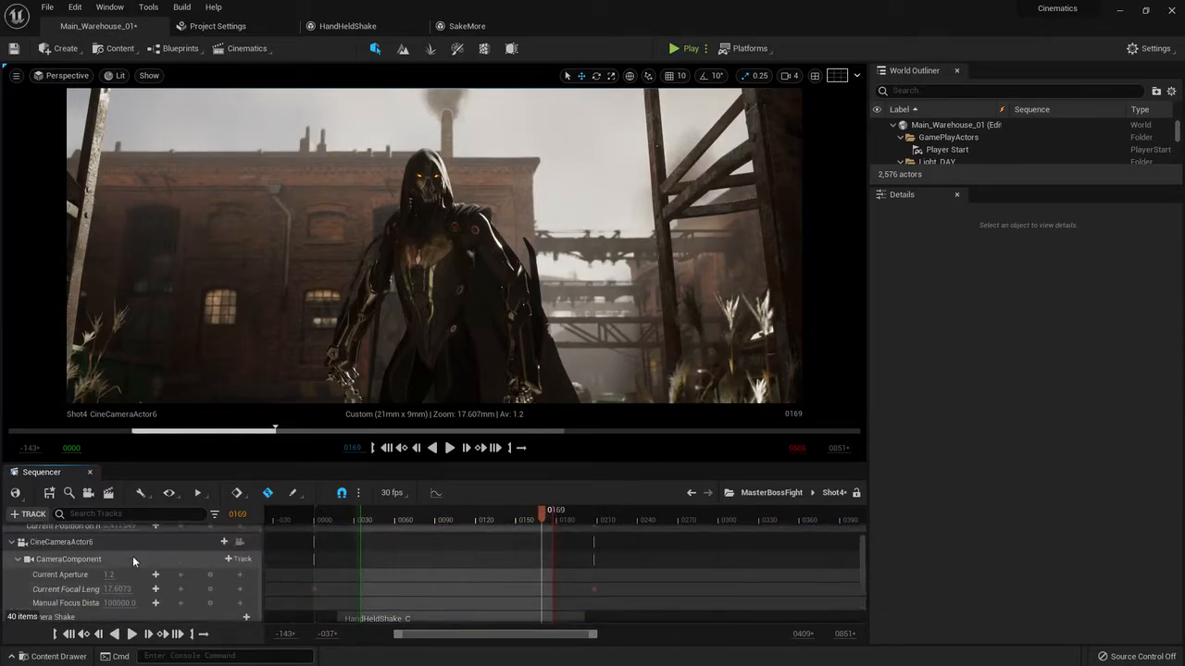
pyautogui.click(166, 545)
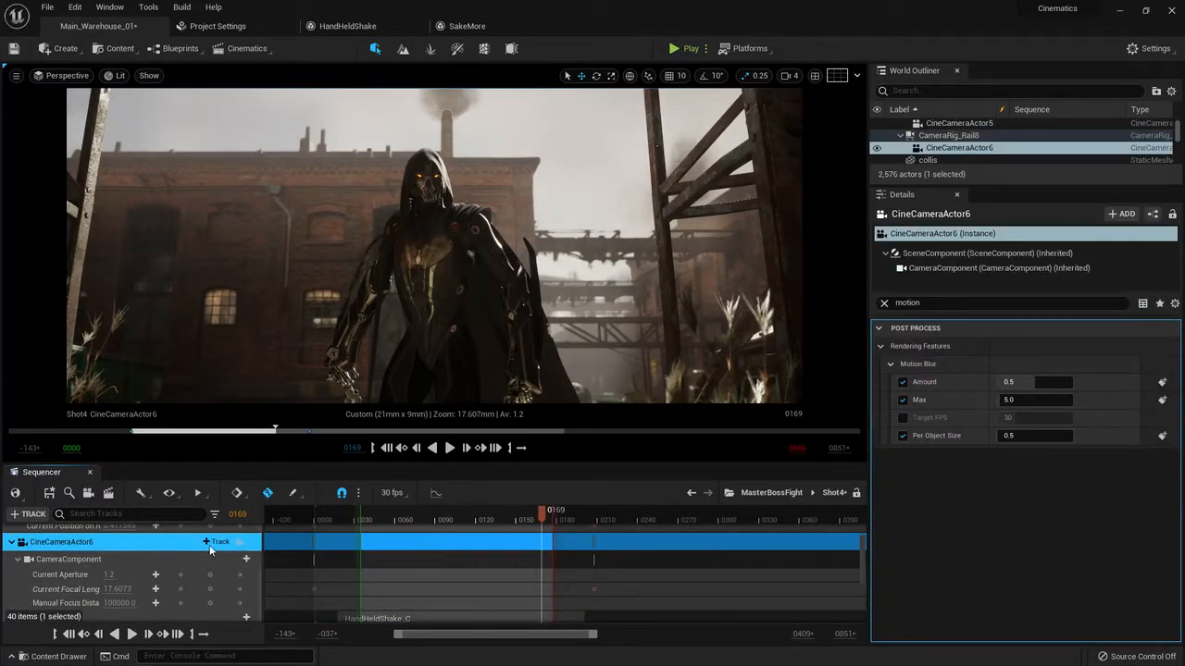
pyautogui.click(213, 542)
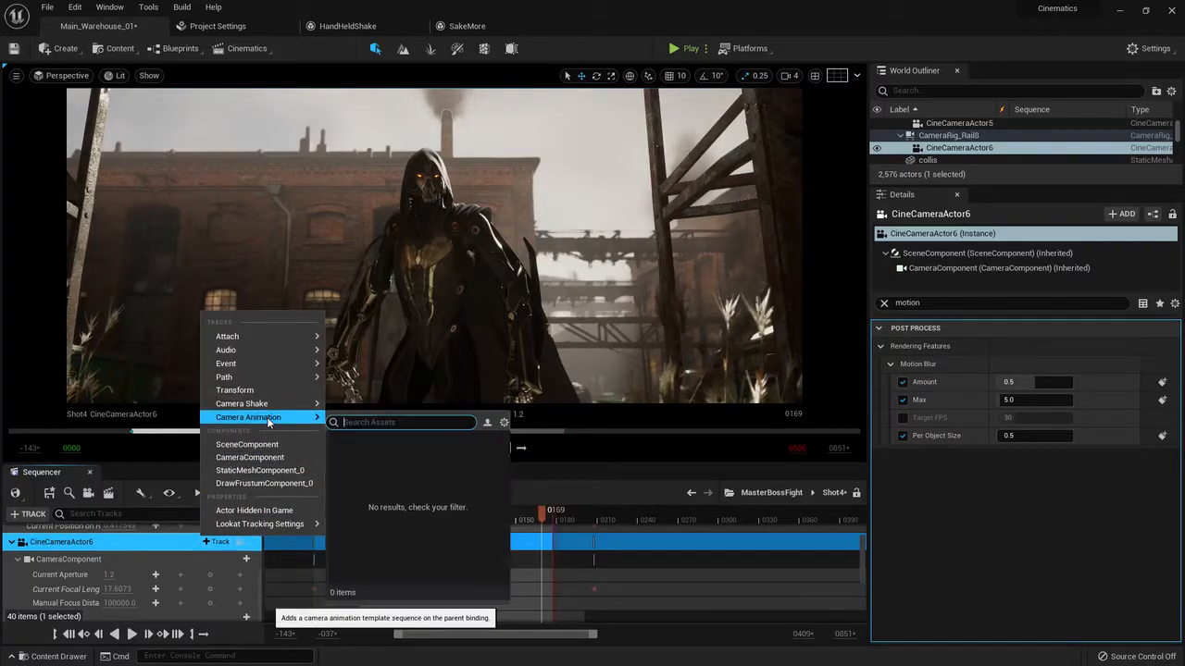
pyautogui.moveTo(268, 404)
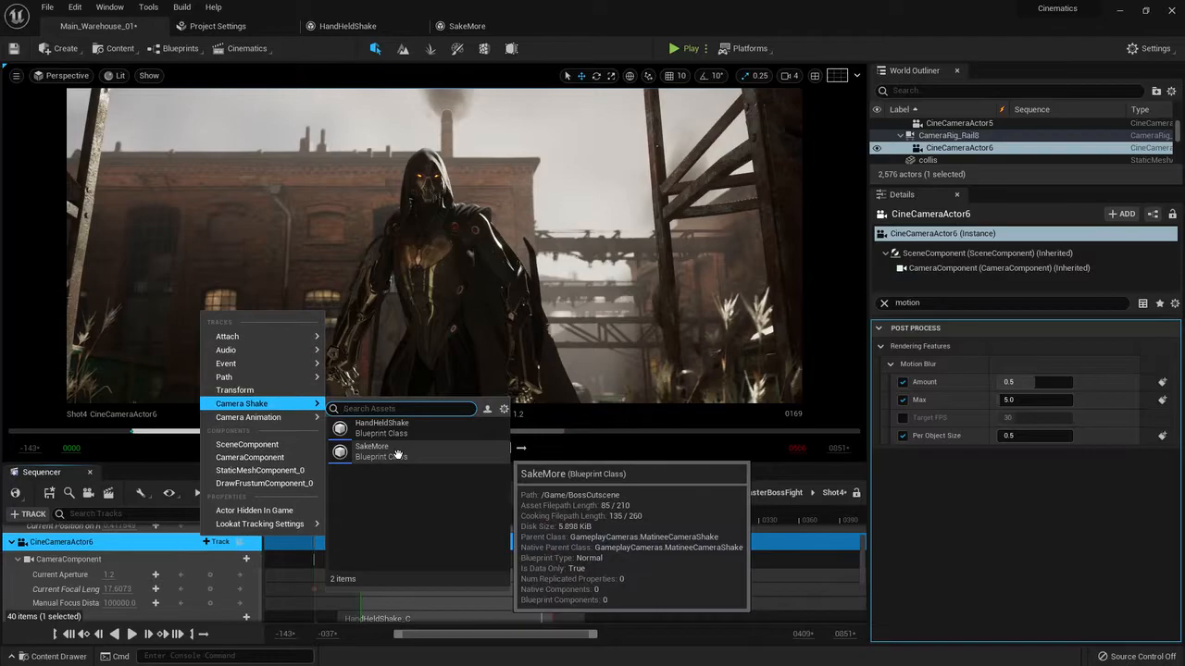
pyautogui.click(368, 453)
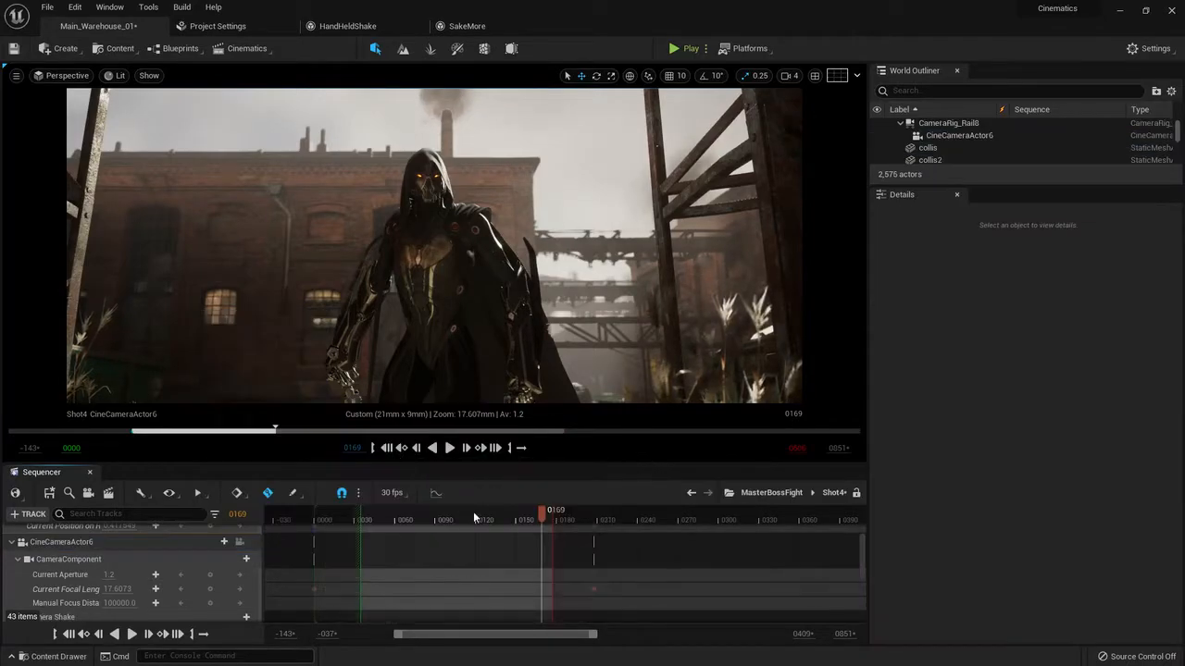
# Move Shot4's SakeMore shake section earlier so it starts at about frame 163, checking the timing with the playhead
pyautogui.scroll(-2, 512, 564)
pyautogui.scroll(-1, 512, 564)
pyautogui.scroll(3, 518, 560)
pyautogui.keyDown('ctrl'); pyautogui.scroll(6, 552, 581); pyautogui.keyUp('ctrl')
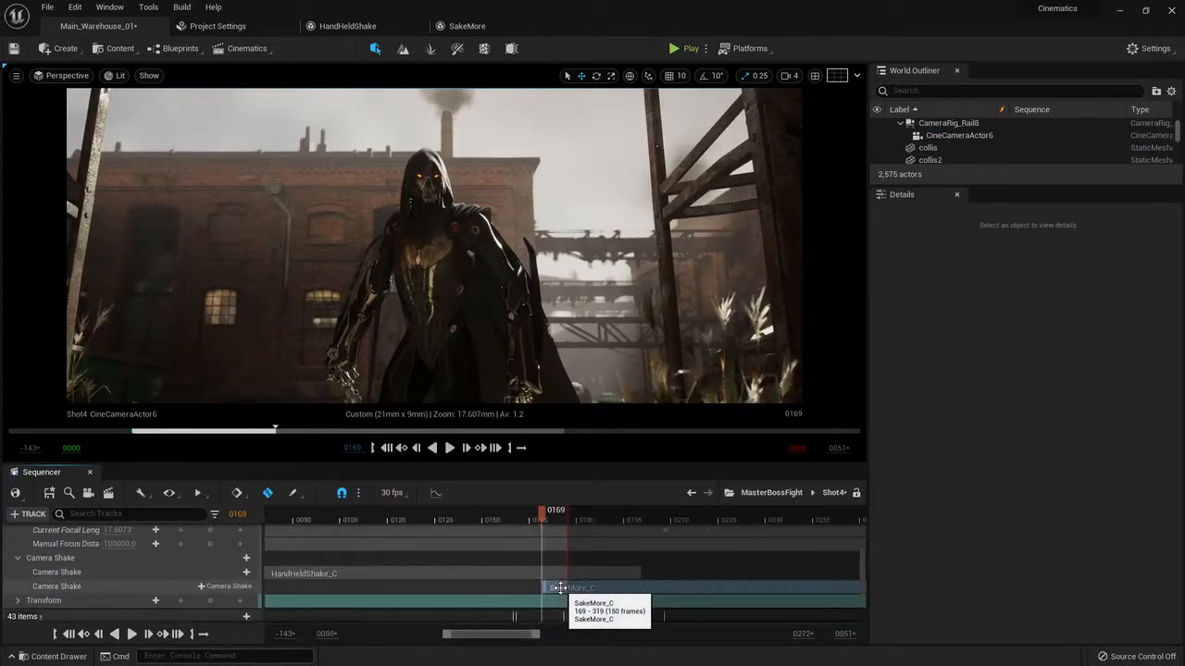
pyautogui.moveTo(541, 523); pyautogui.dragTo(503, 517)
pyautogui.press('space')
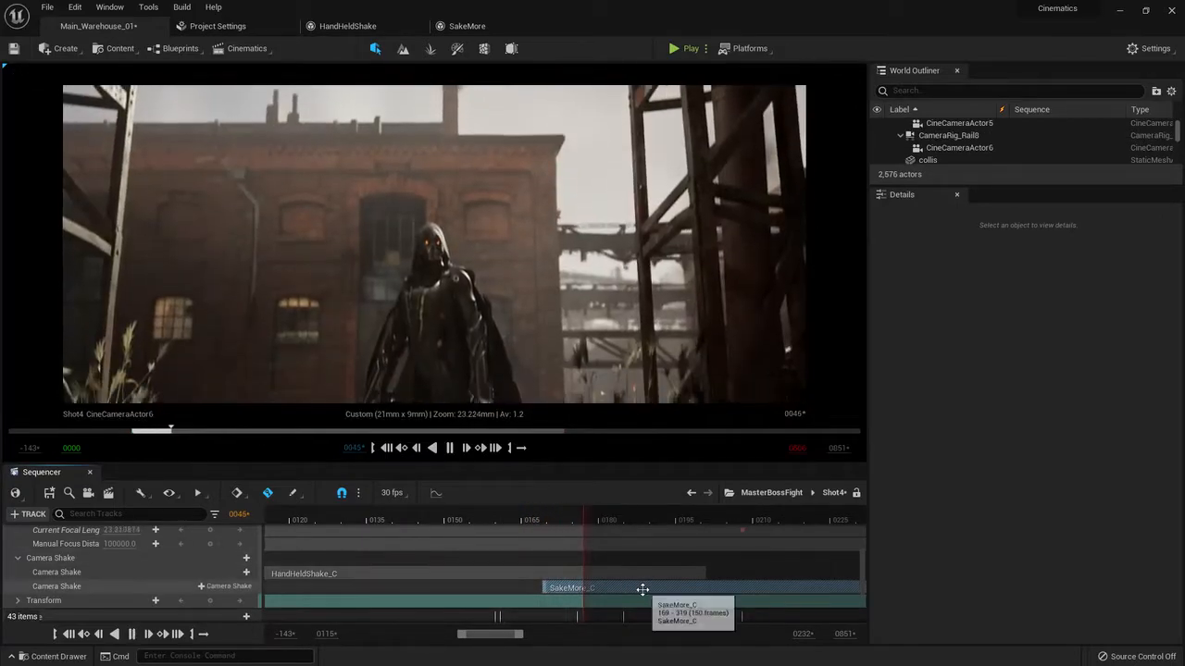
pyautogui.moveTo(643, 590); pyautogui.dragTo(565, 590)
pyautogui.moveTo(478, 512); pyautogui.dragTo(460, 532)
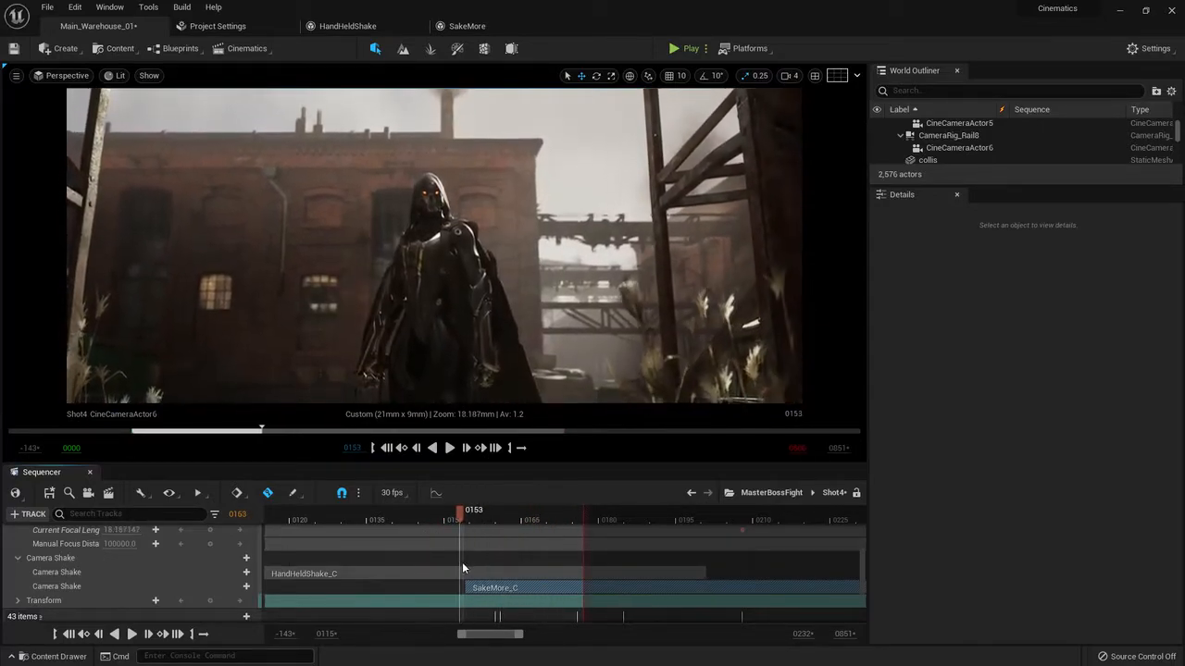
pyautogui.moveTo(498, 586); pyautogui.dragTo(546, 587)
pyautogui.moveTo(463, 516); pyautogui.dragTo(516, 544)
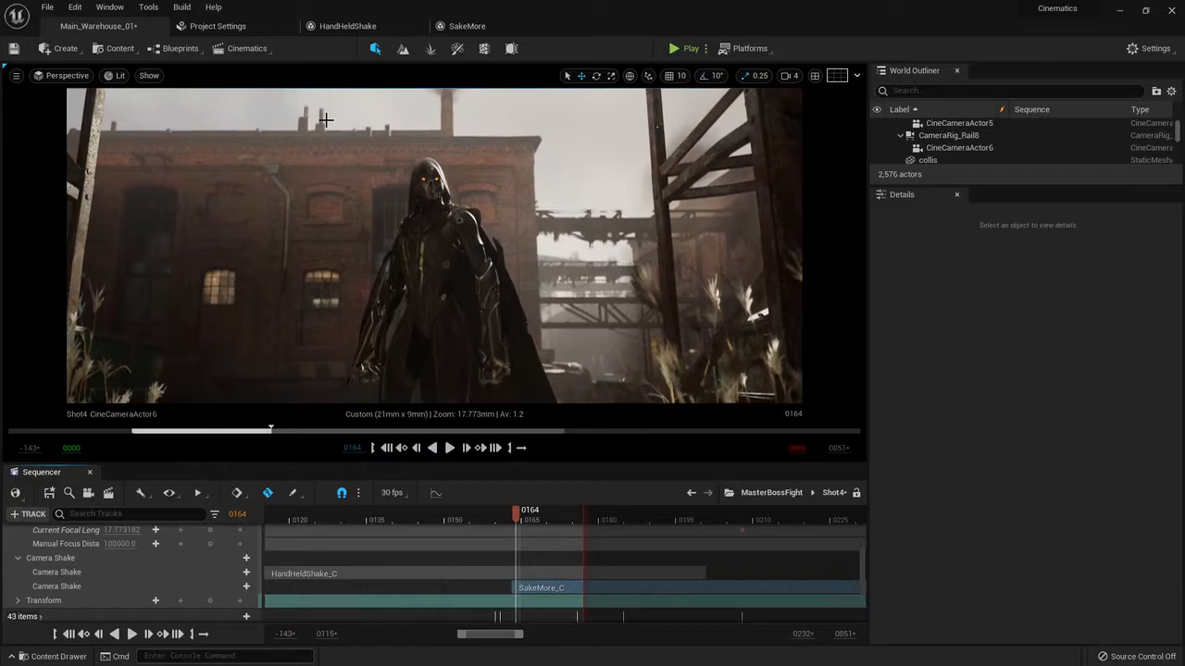
# Set SakeMore's blend-in time to 0.2 and its Pitch, Yaw and Roll amplitudes to 0.428, 0.54 and 0.452, and preview Shot4
pyautogui.click(466, 30)
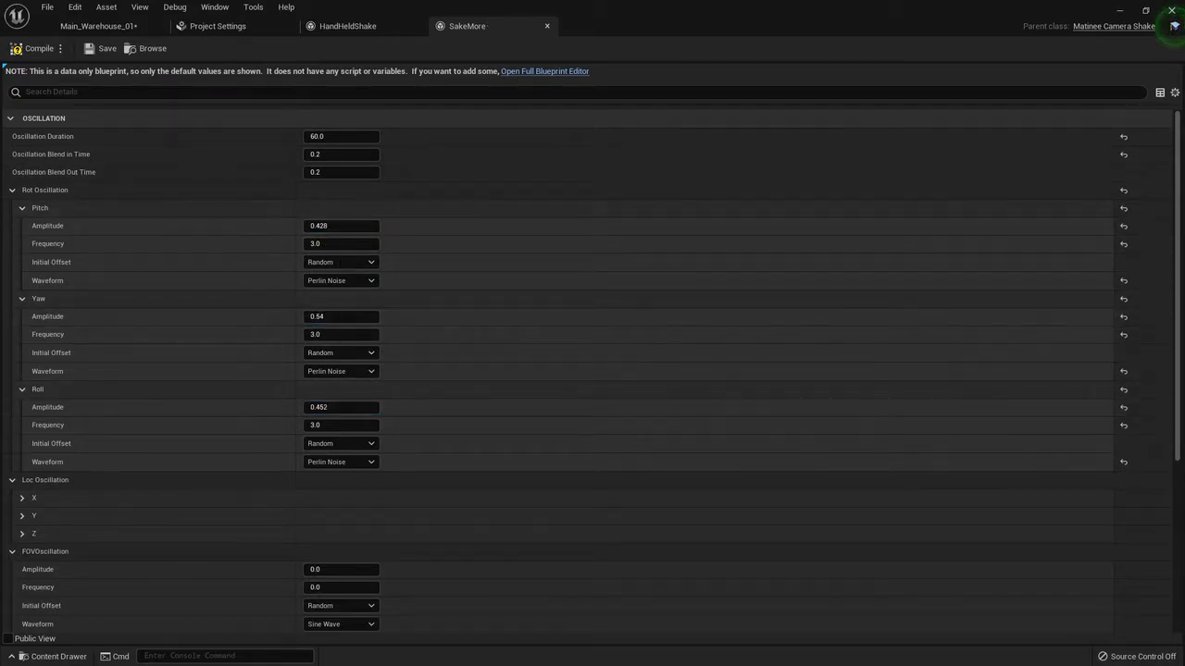
pyautogui.click(106, 30)
pyautogui.moveTo(511, 511); pyautogui.dragTo(417, 523)
pyautogui.press('space')
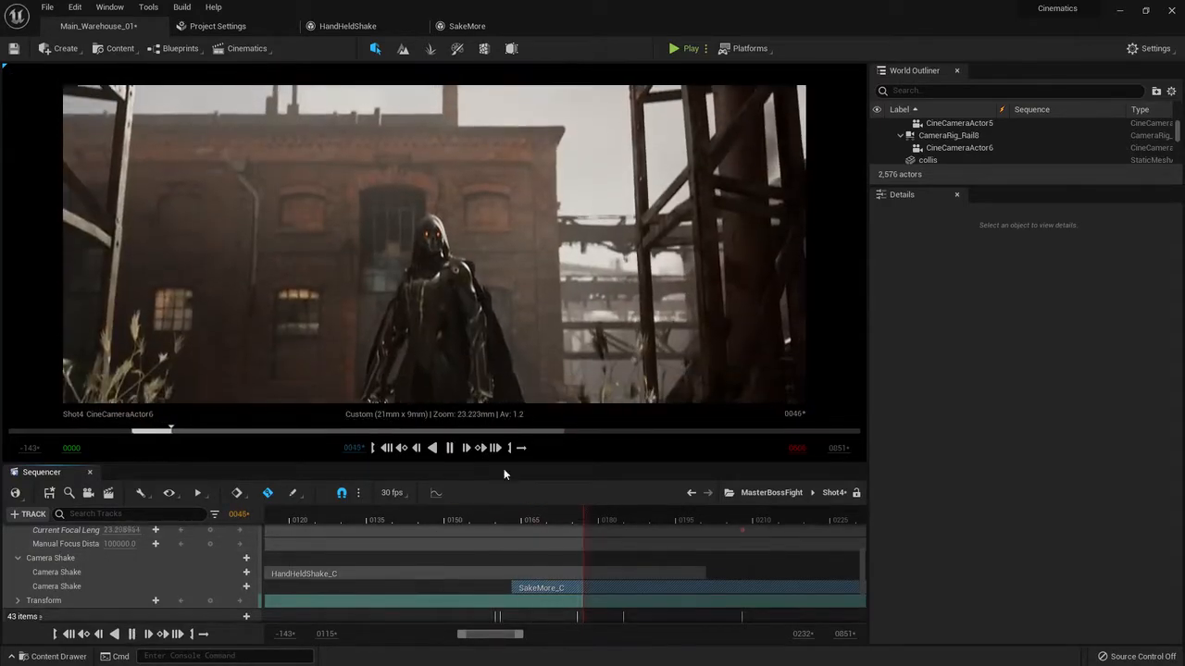
pyautogui.click(450, 447)
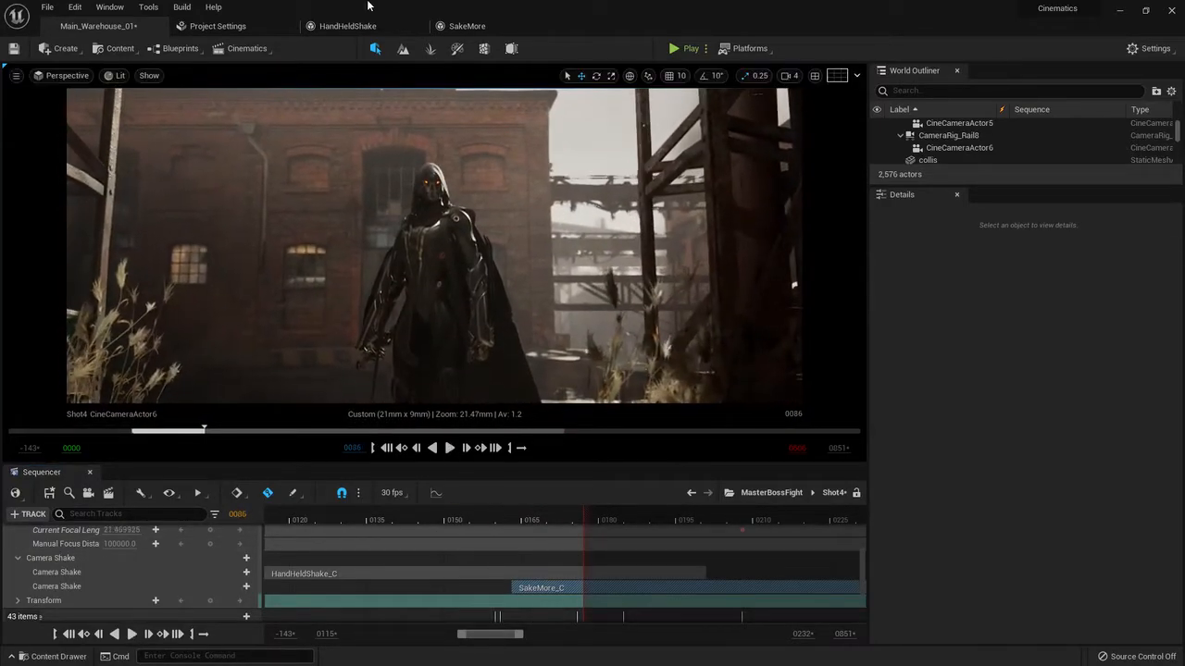
# Set SakeMore's Pitch and Roll frequencies to 5 and its Yaw frequency to 4, save the Blueprint, and play Shot4 again
pyautogui.click(474, 27)
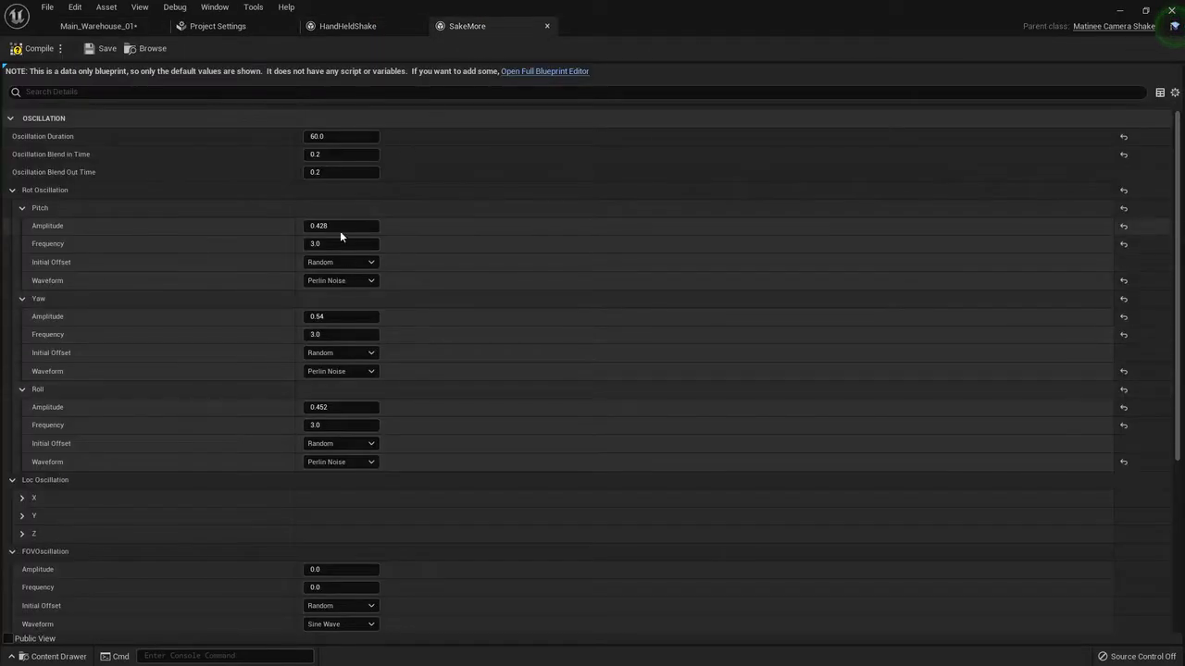
pyautogui.click(320, 426)
pyautogui.write('5')
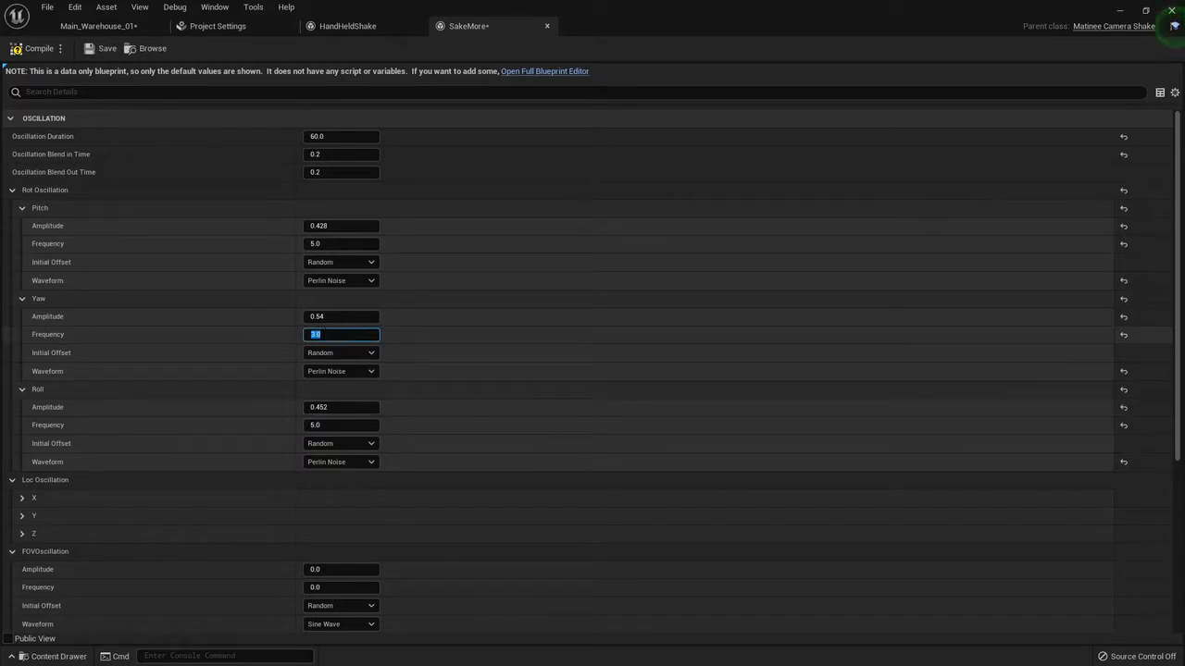
pyautogui.click(101, 48)
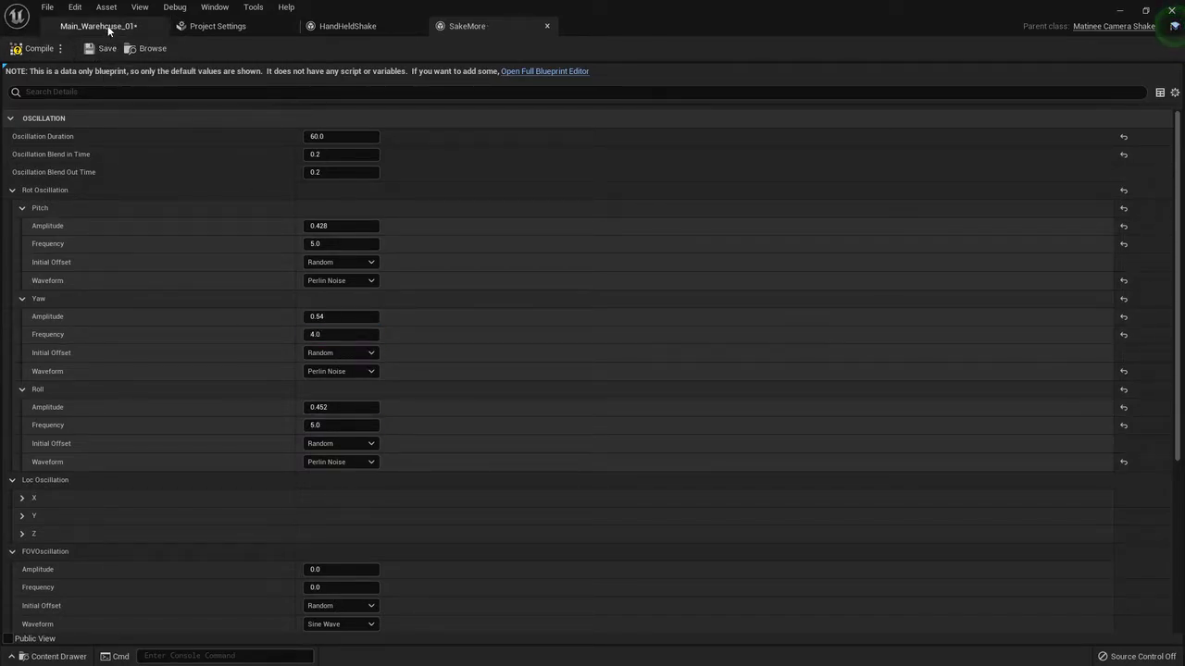
pyautogui.click(97, 26)
pyautogui.press('space')
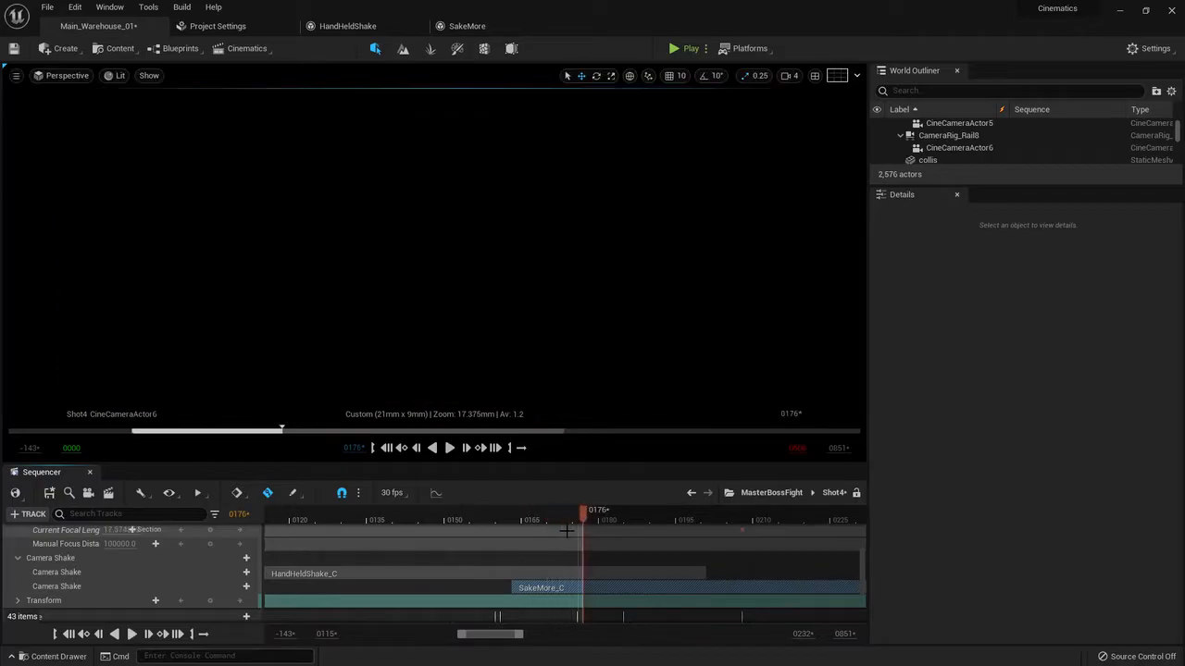
pyautogui.press('space')
pyautogui.press('space')
# Shift the SakeMore section a few frames later in Shot4, and play back the MasterBossFight sequence from its start
pyautogui.moveTo(536, 590); pyautogui.dragTo(549, 589)
pyautogui.moveTo(514, 518); pyautogui.dragTo(506, 553)
pyautogui.click(772, 494)
pyautogui.moveTo(687, 513); pyautogui.dragTo(382, 535)
pyautogui.press('space')
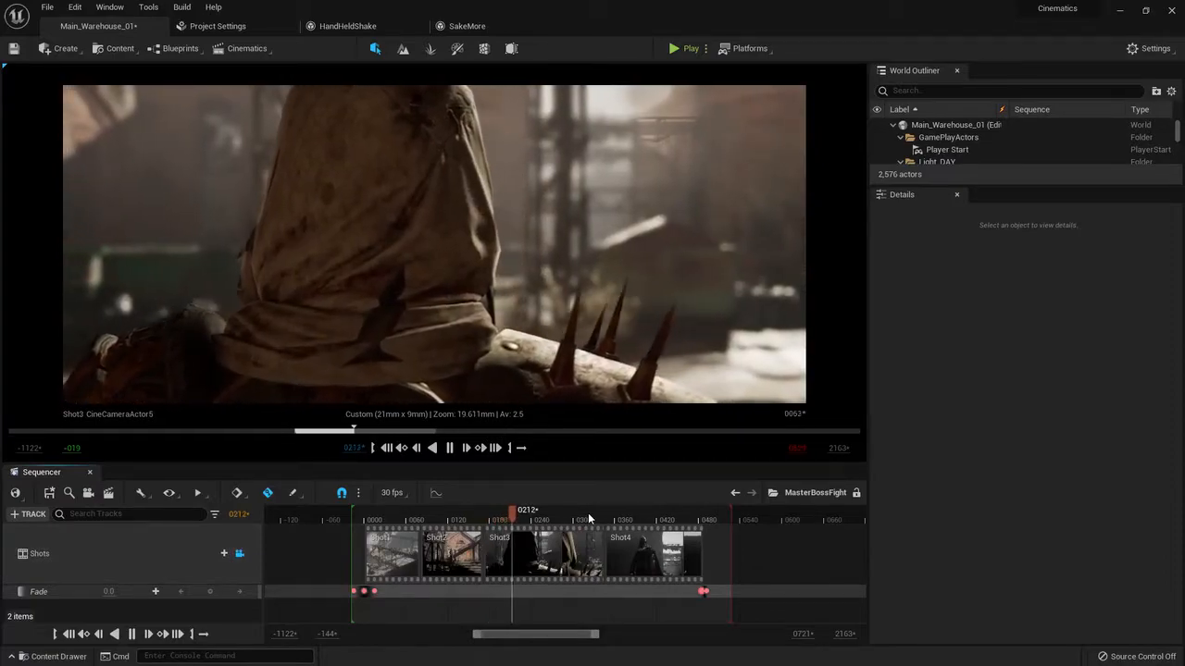
pyautogui.click(617, 515)
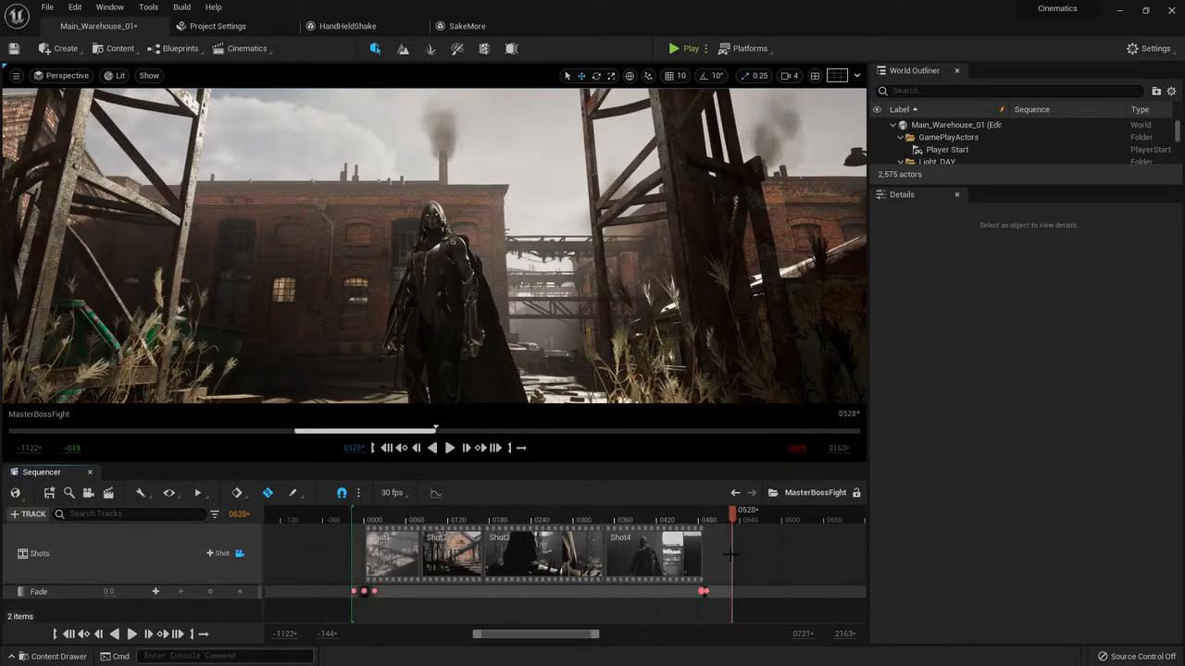
pyautogui.keyDown('ctrl'); pyautogui.scroll(9, 730, 555); pyautogui.keyUp('ctrl')
pyautogui.moveTo(732, 515); pyautogui.dragTo(479, 548)
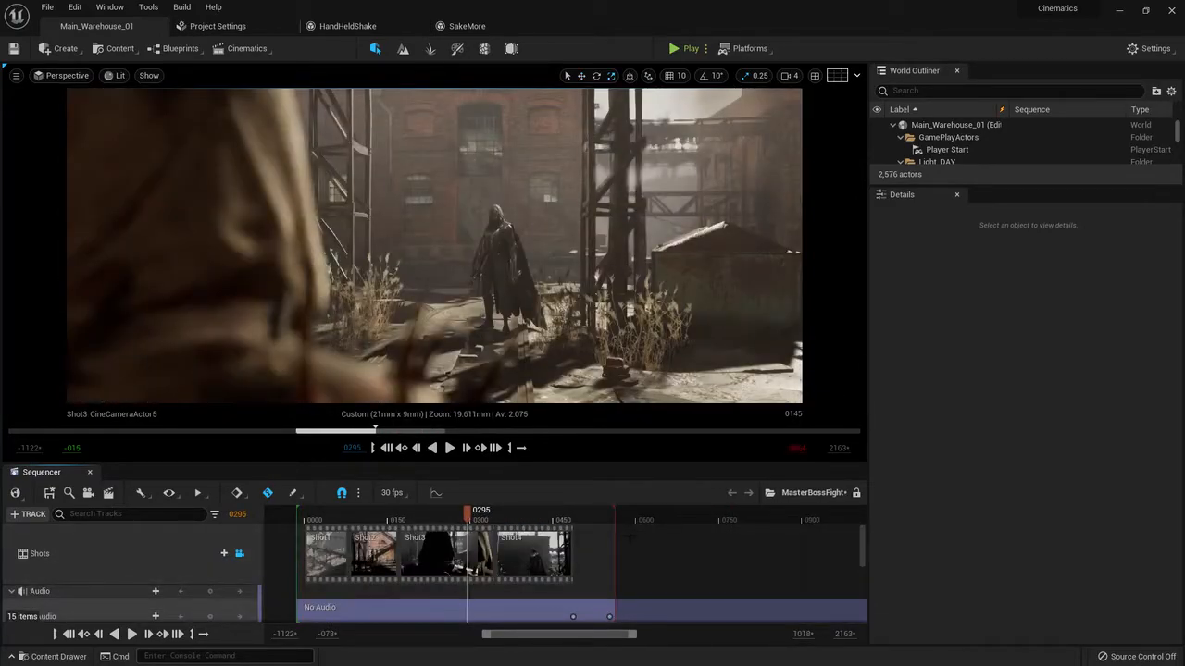
pyautogui.scroll(-7, 626, 546)
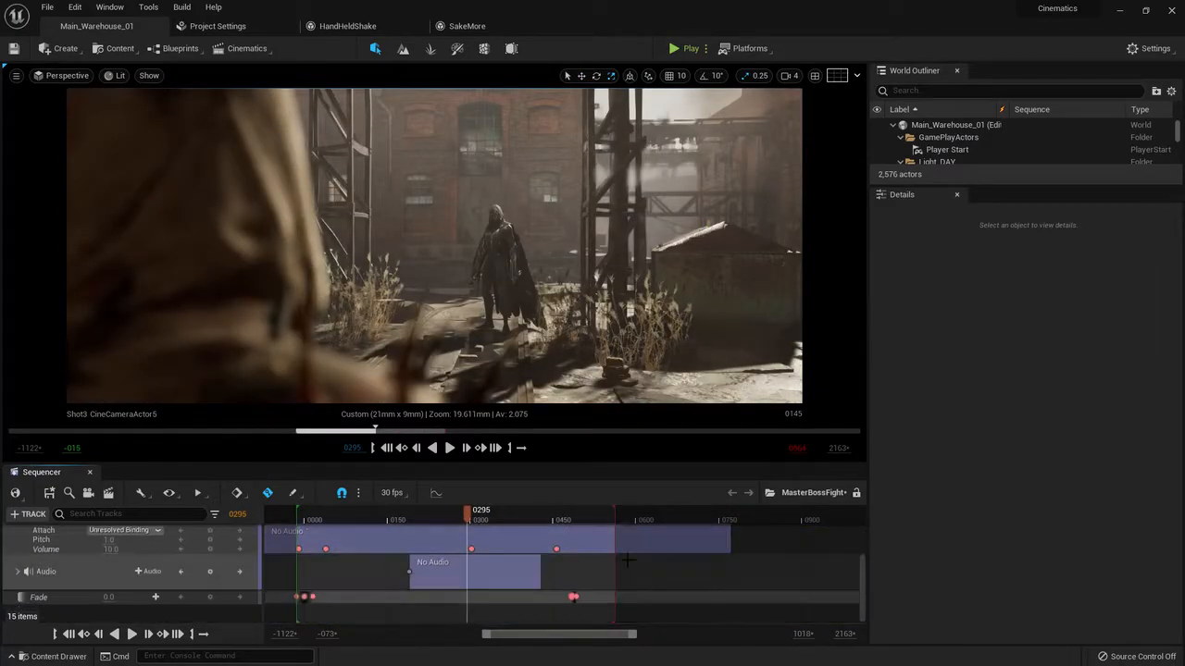
pyautogui.keyDown('ctrl'); pyautogui.scroll(-4, 587, 574); pyautogui.keyUp('ctrl')
pyautogui.scroll(7, 587, 574)
pyautogui.moveTo(593, 565)
pyautogui.mouseDown(button='right')
pyautogui.moveTo(628, 565)
pyautogui.moveTo(621, 555)
pyautogui.moveTo(608, 555)
pyautogui.moveTo(609, 585)
pyautogui.mouseUp(button='right')
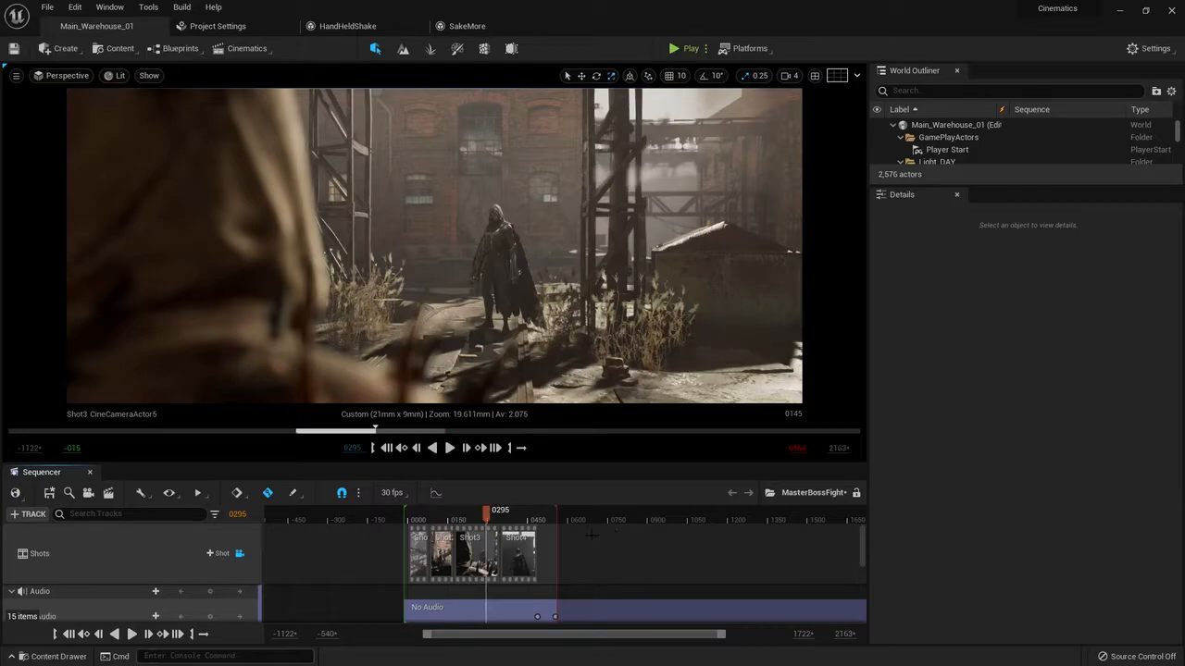
# Import the Cinematic Drone, Cinematic Intro and Soft Wind sounds from the D: drive's Cinematic Course SOunds folder into the BossCutscene folder
pyautogui.hotkey('ctrl', 'space')
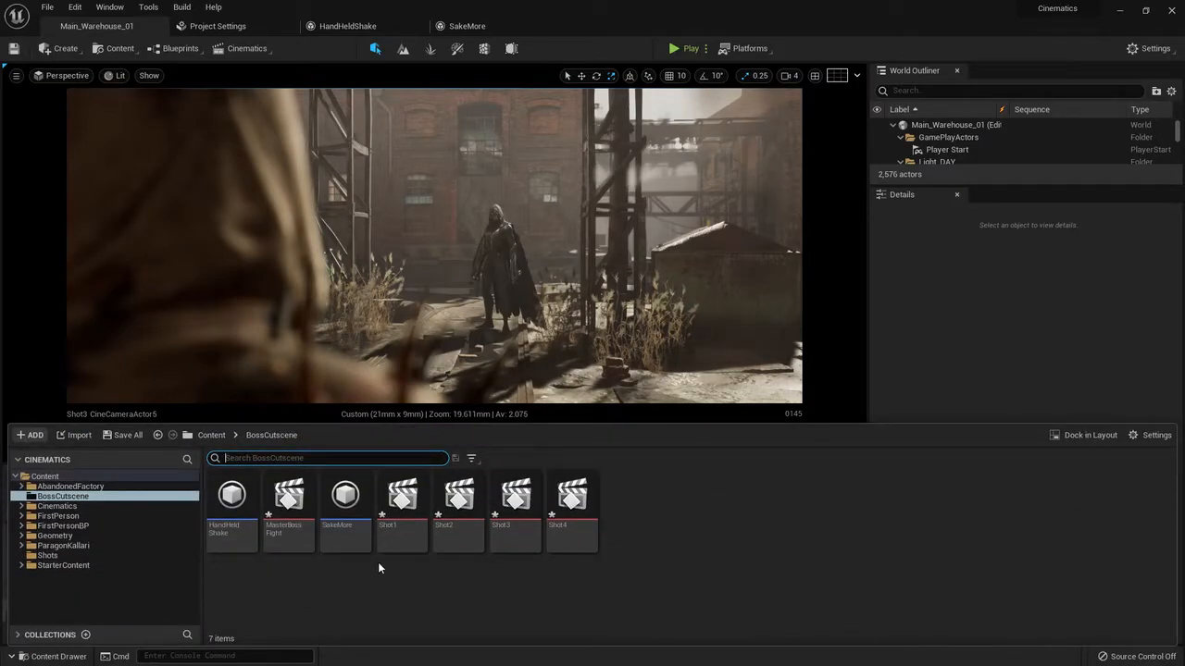
pyautogui.rightClick(677, 552)
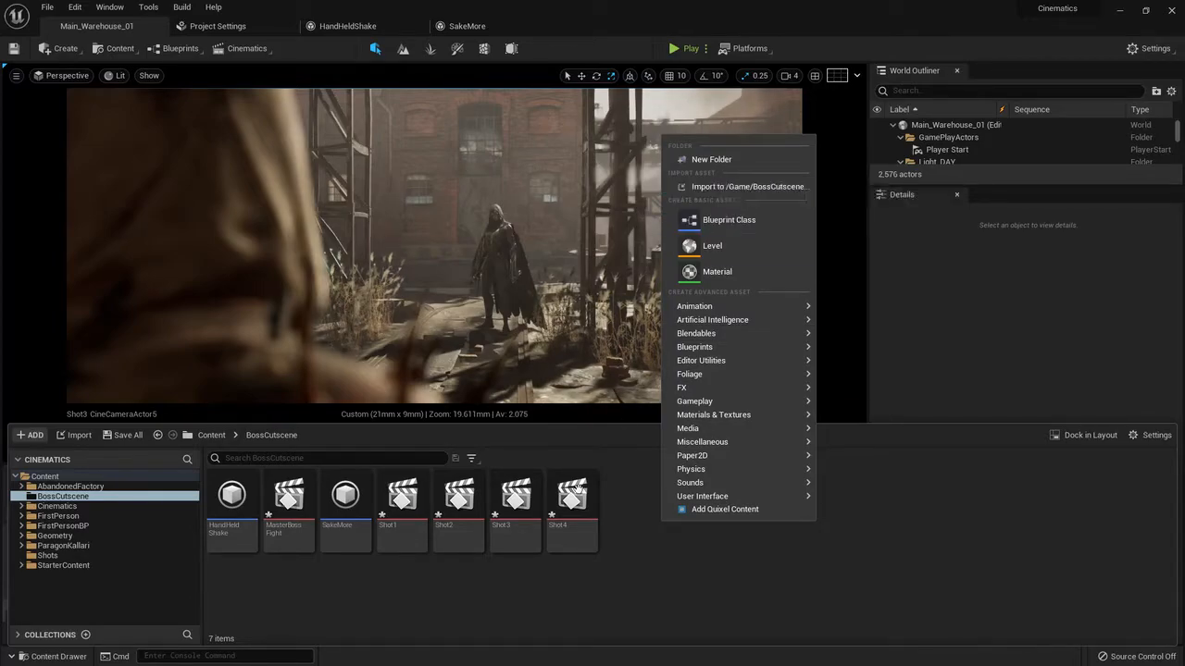
pyautogui.click(669, 575)
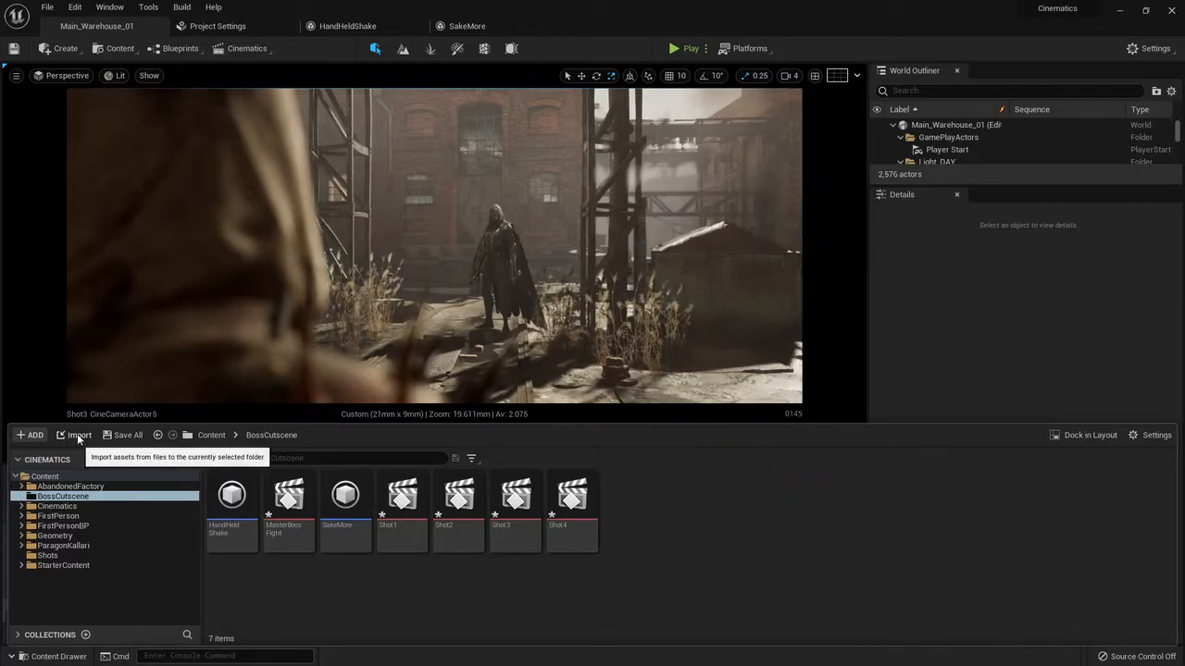
pyautogui.click(78, 436)
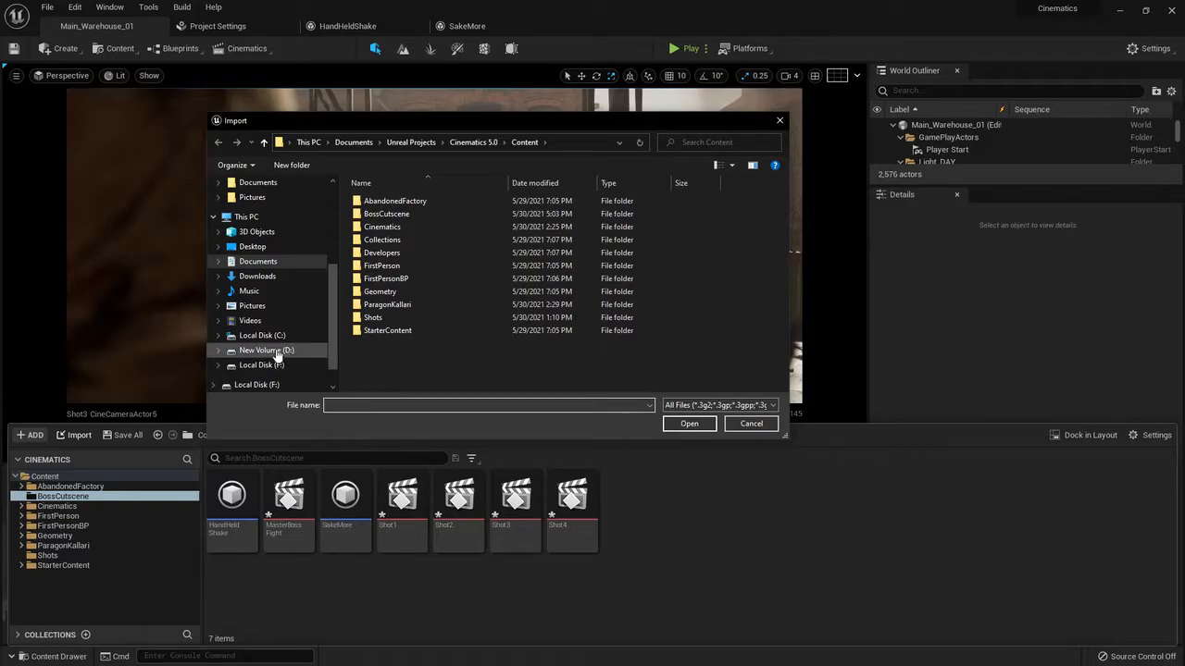
pyautogui.click(219, 351)
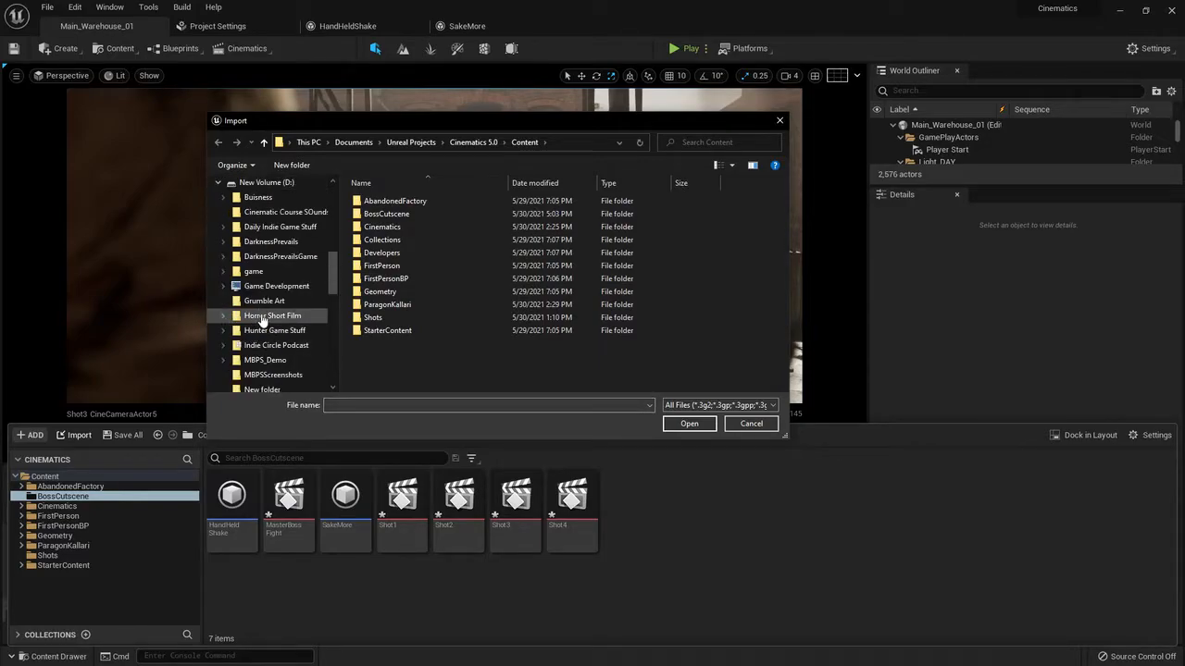
pyautogui.click(279, 216)
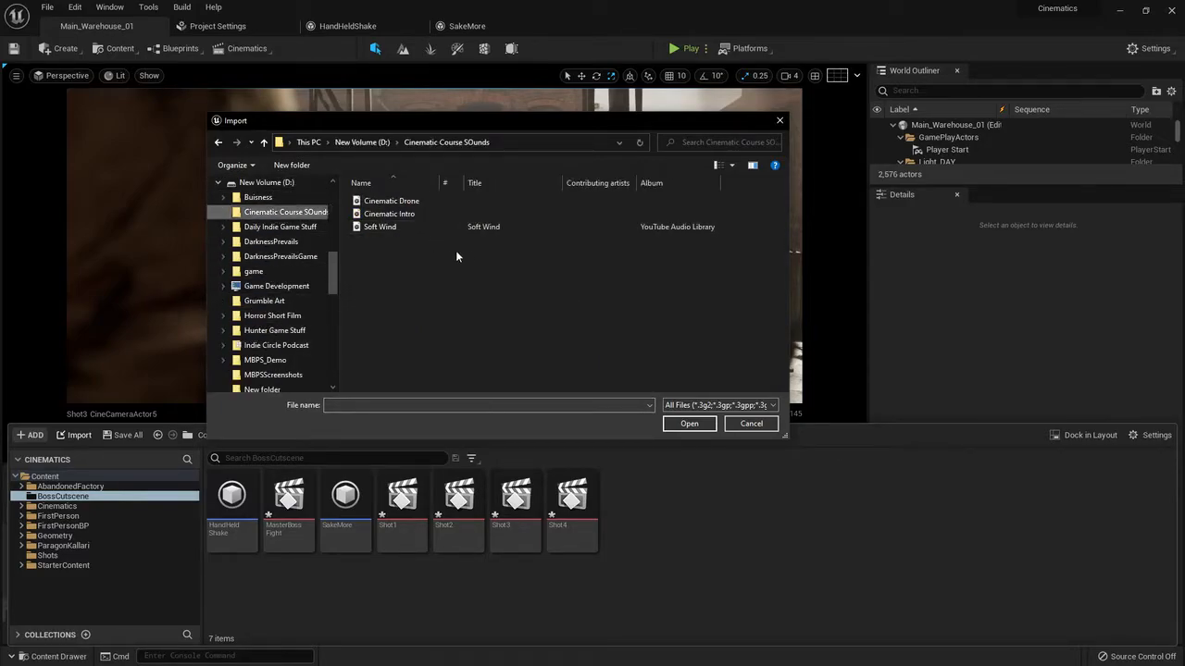
pyautogui.moveTo(449, 255); pyautogui.dragTo(408, 203)
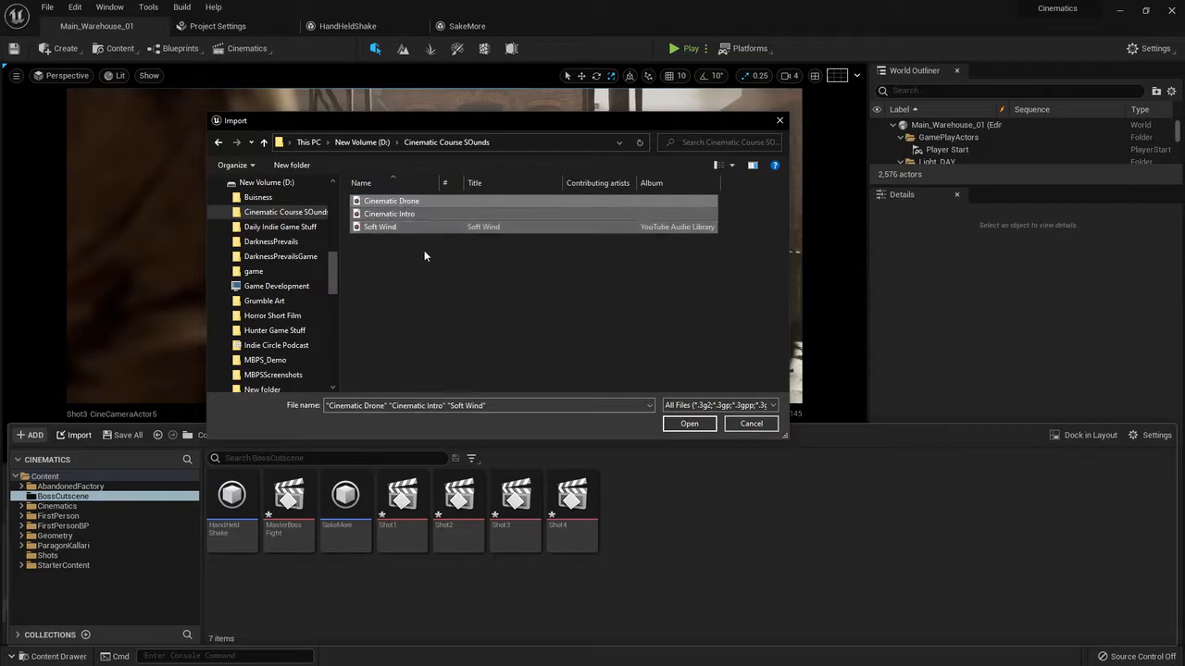
pyautogui.click(689, 424)
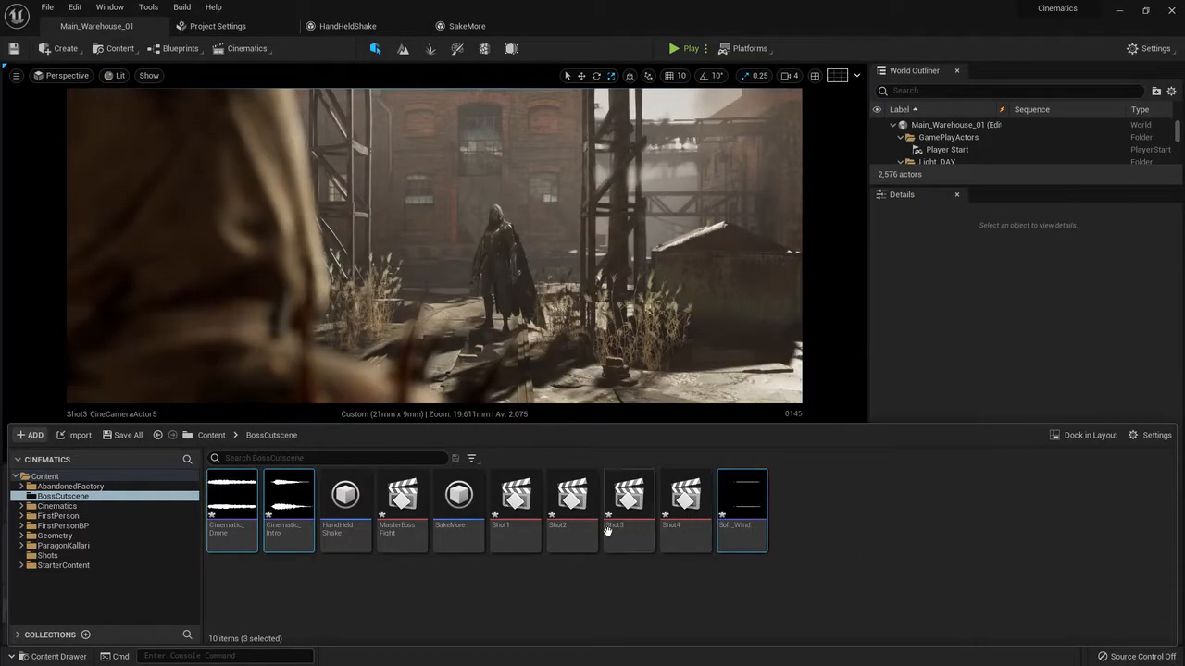
pyautogui.click(320, 595)
# Listen to the imported Cinematic_Drone and Cinematic_Intro sounds, stopping the playback of the intro
pyautogui.moveTo(230, 505)
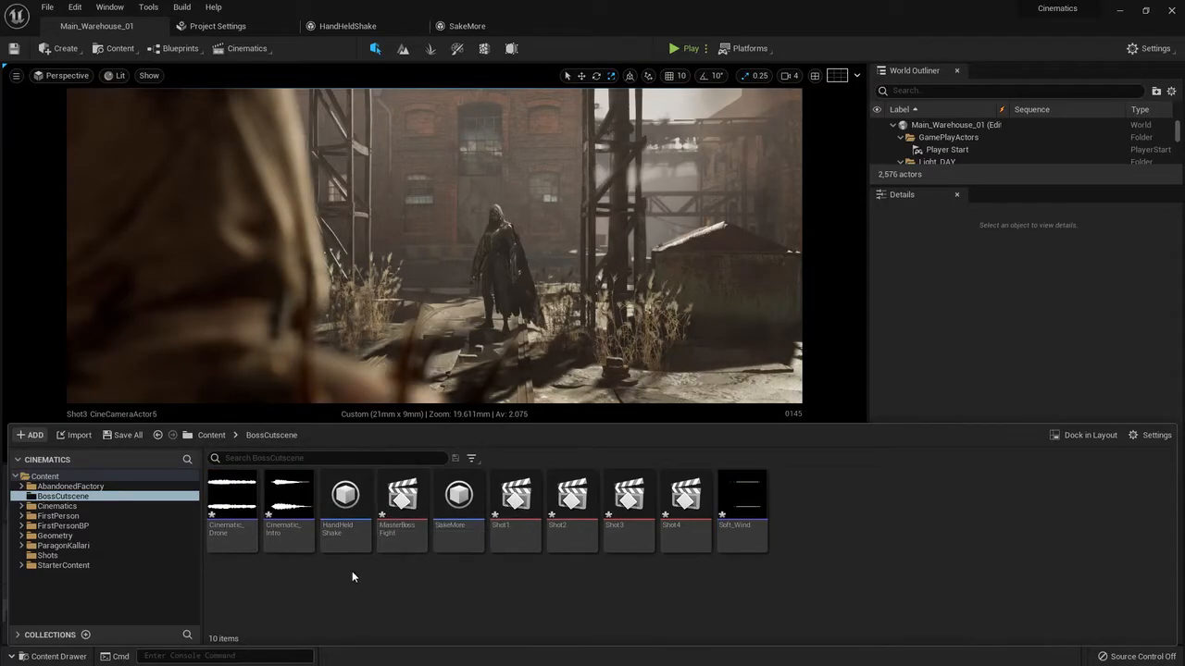
pyautogui.click(231, 502)
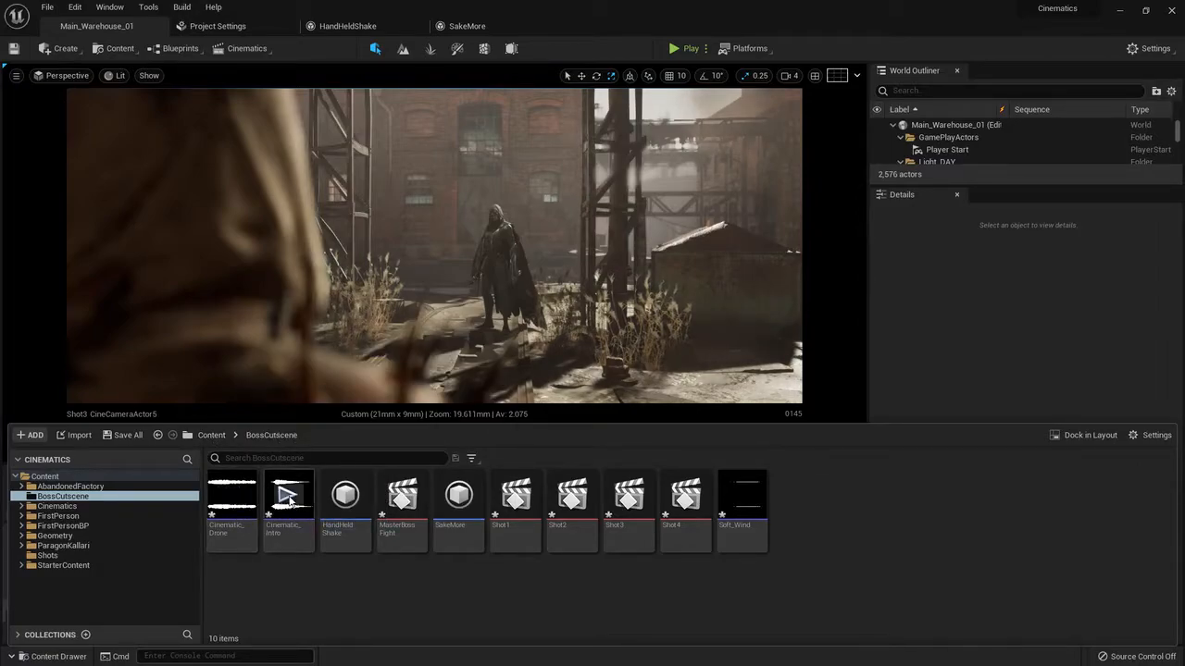
pyautogui.click(287, 497)
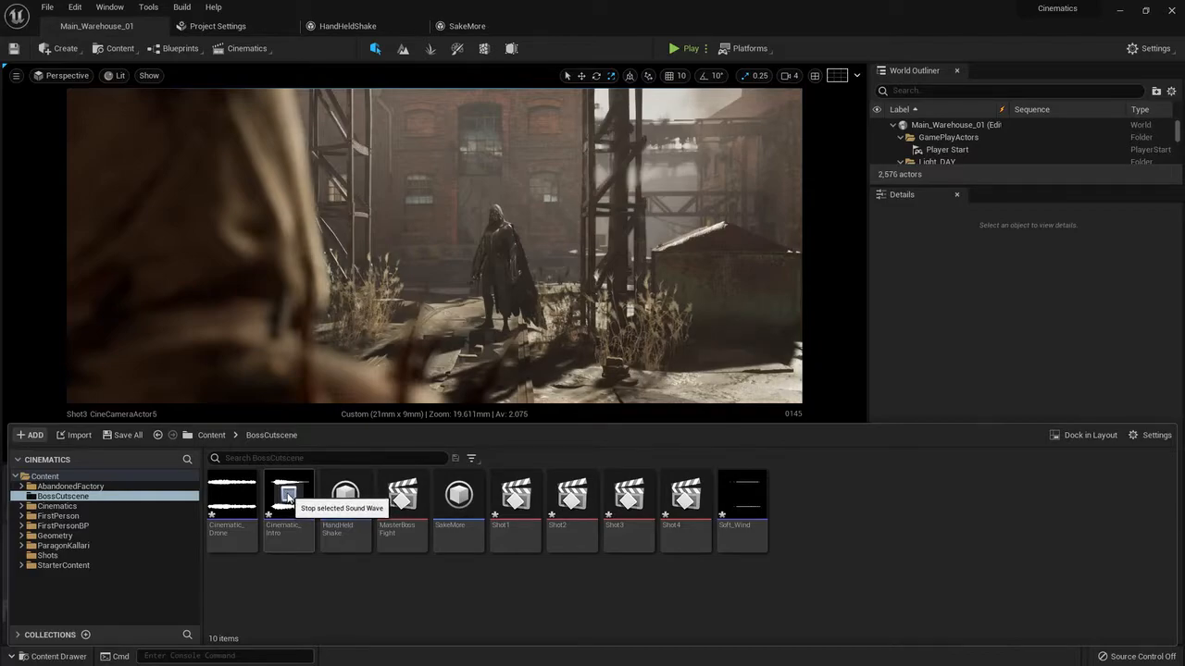
pyautogui.click(289, 499)
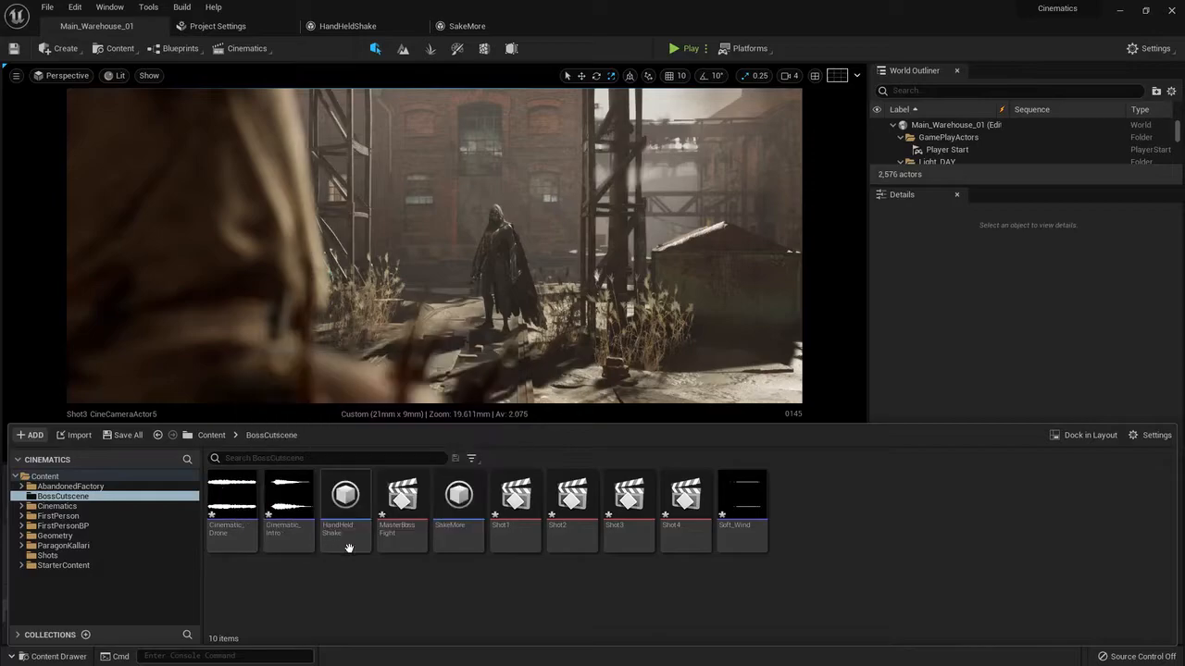
# Add a new audio track to the MasterBossFight sequence and place the Cinematic_Drone sound on it from frame -14
pyautogui.moveTo(734, 541)
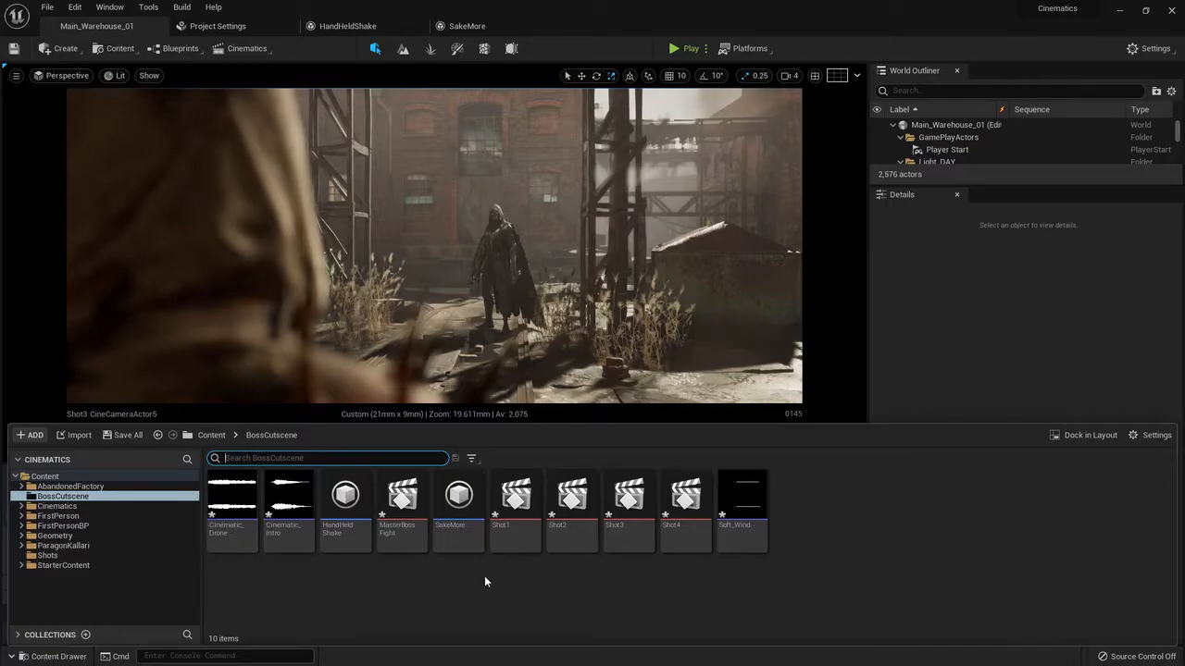
pyautogui.hotkey('ctrl', 'space')
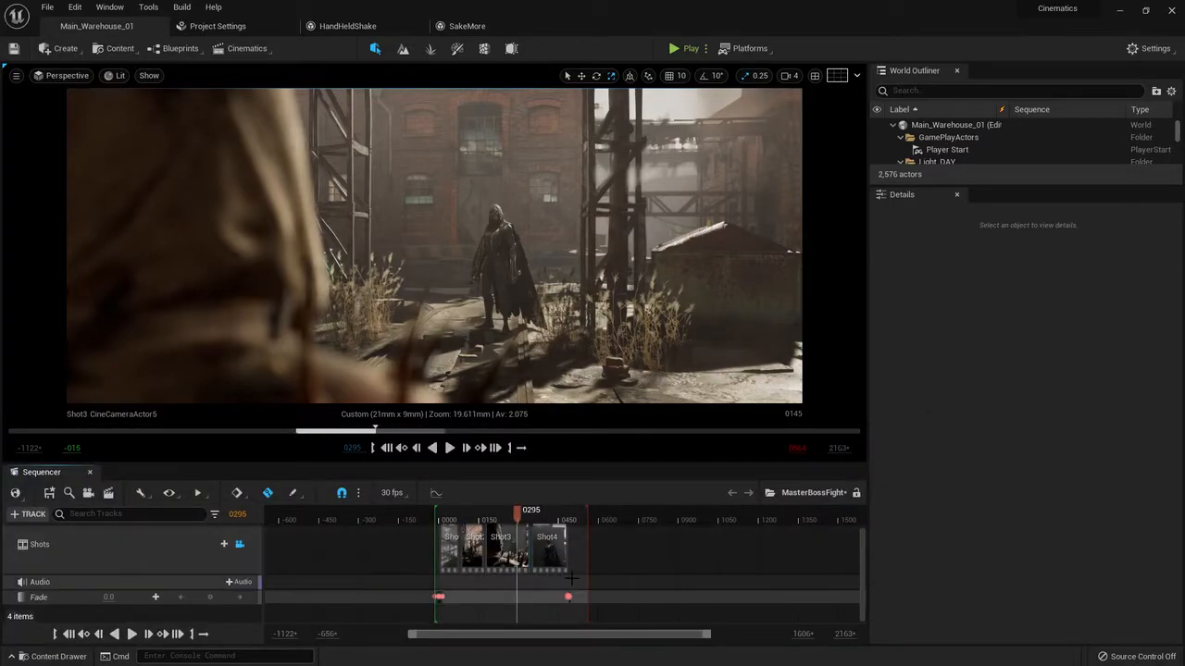
pyautogui.keyDown('ctrl'); pyautogui.scroll(5, 565, 580); pyautogui.keyUp('ctrl')
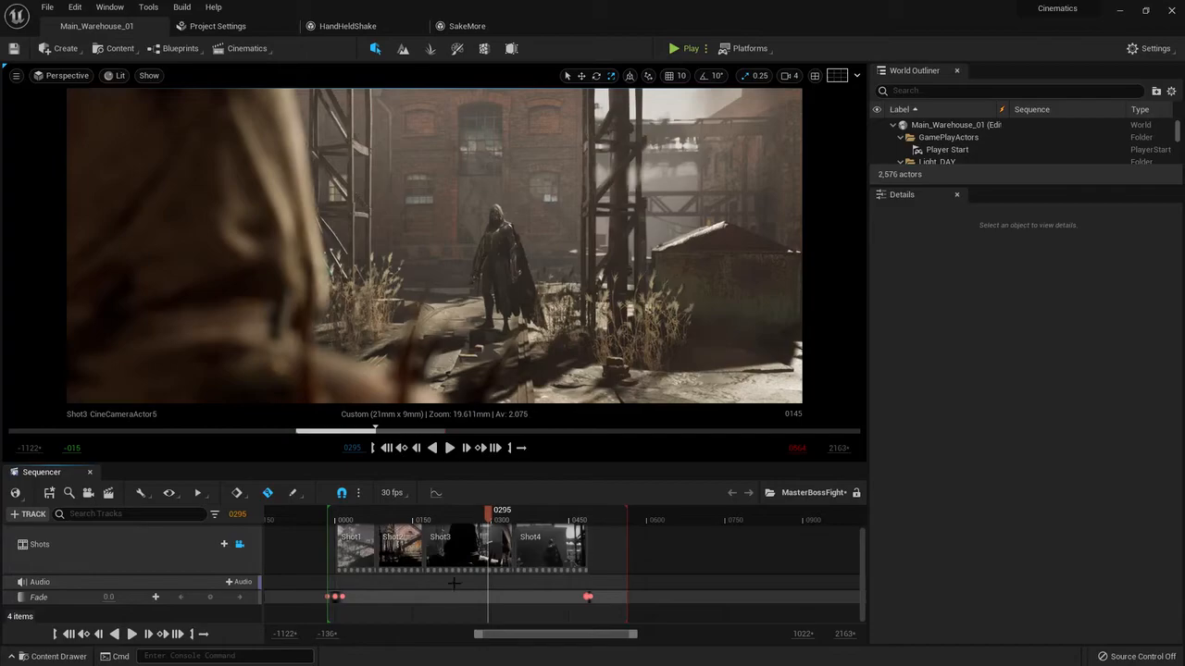
pyautogui.moveTo(487, 510); pyautogui.dragTo(335, 552)
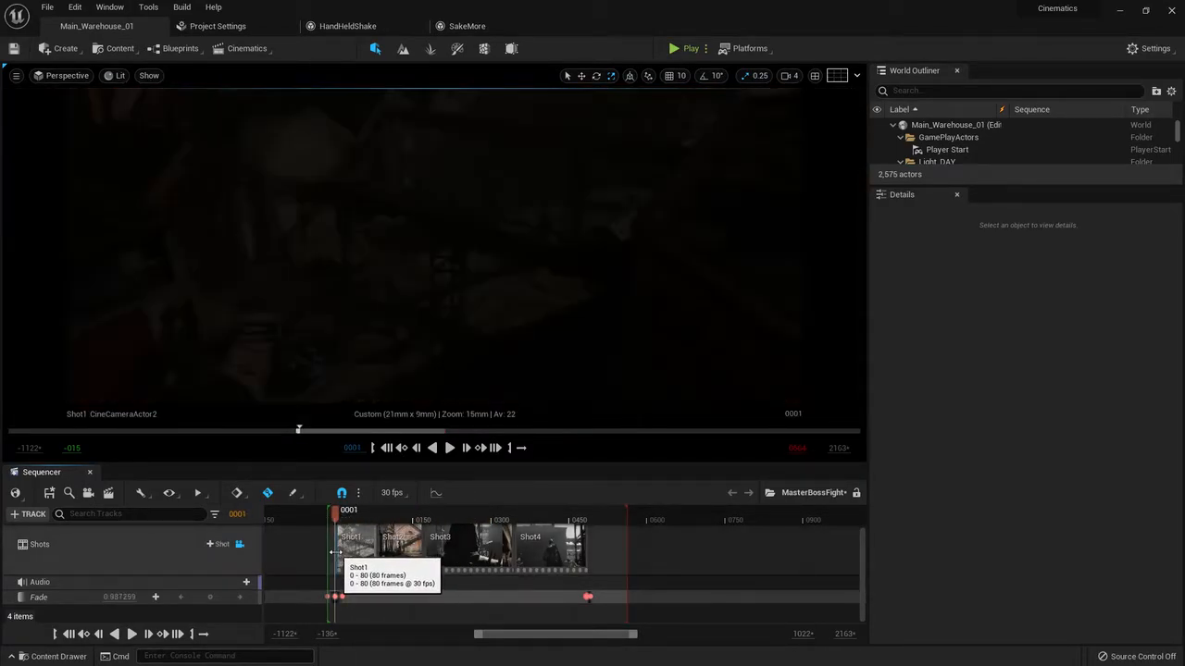
pyautogui.keyDown('ctrl'); pyautogui.scroll(5, 421, 514); pyautogui.keyUp('ctrl')
pyautogui.moveTo(419, 510); pyautogui.dragTo(403, 528)
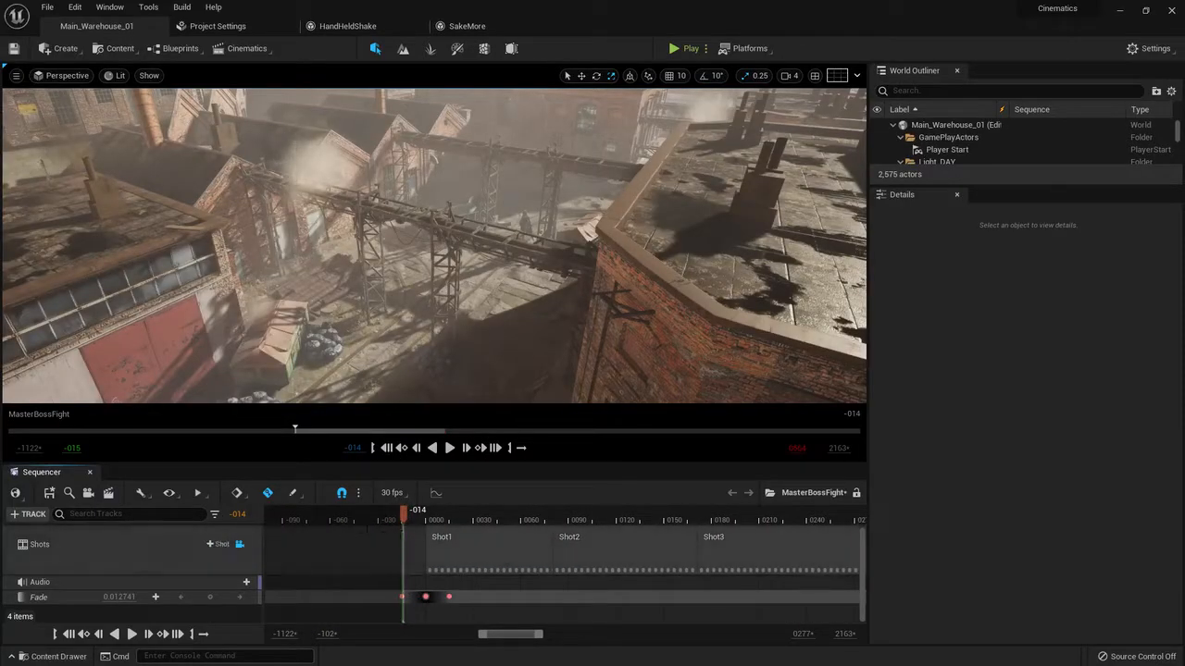
pyautogui.click(31, 515)
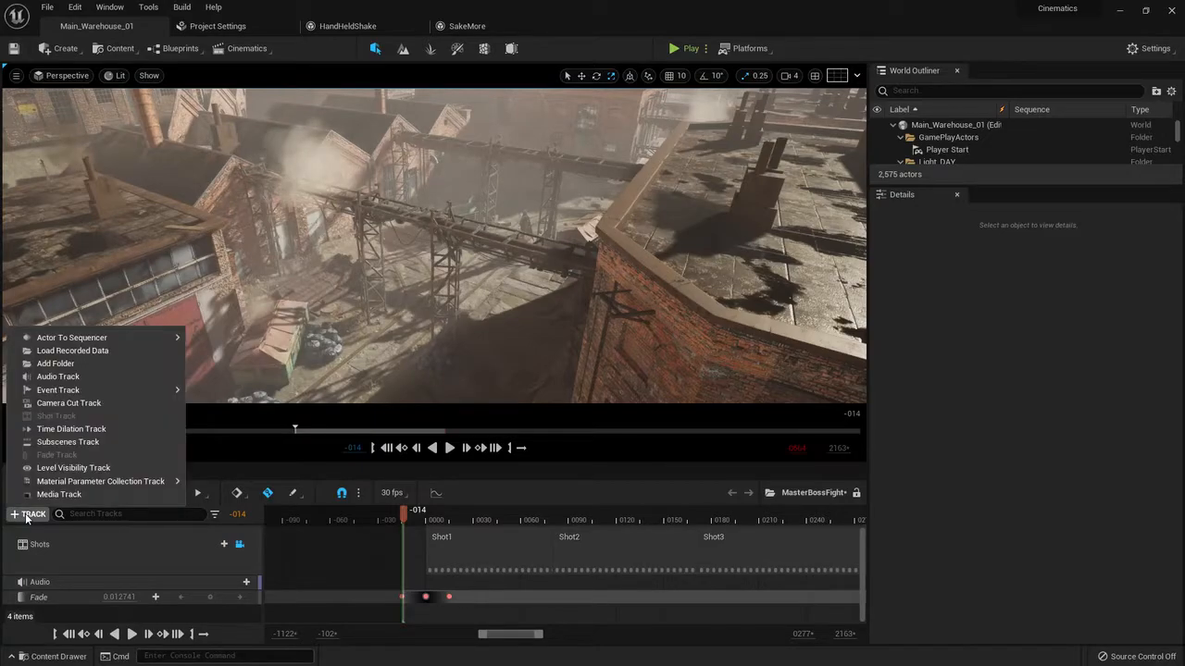
pyautogui.click(79, 378)
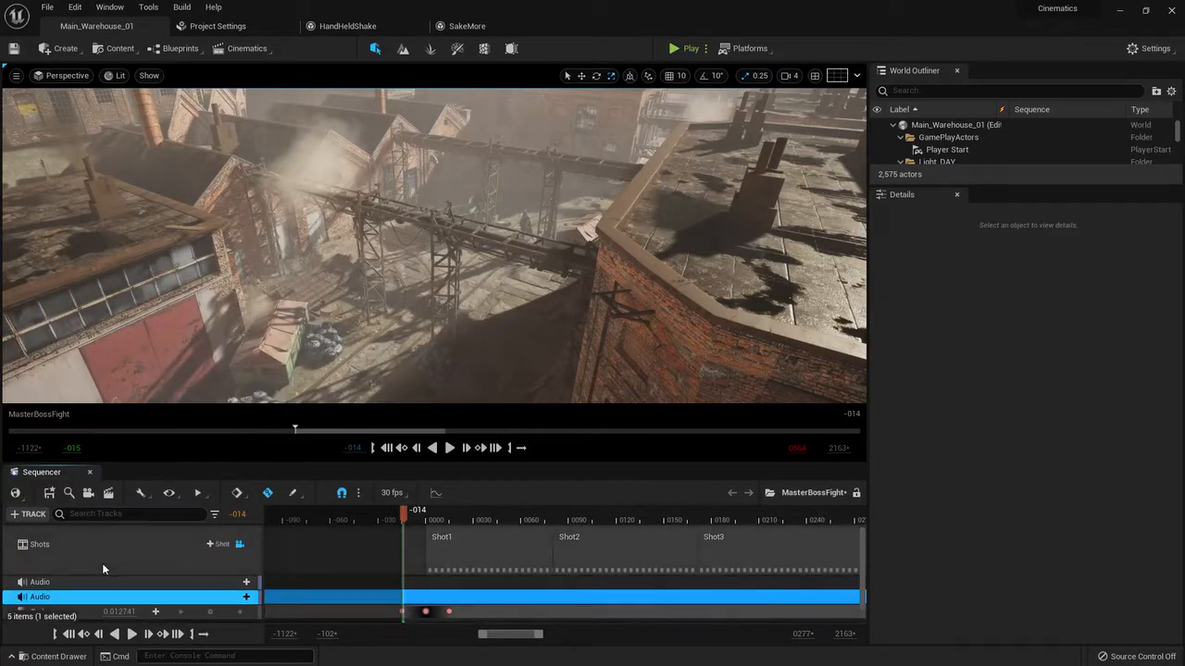
pyautogui.click(237, 600)
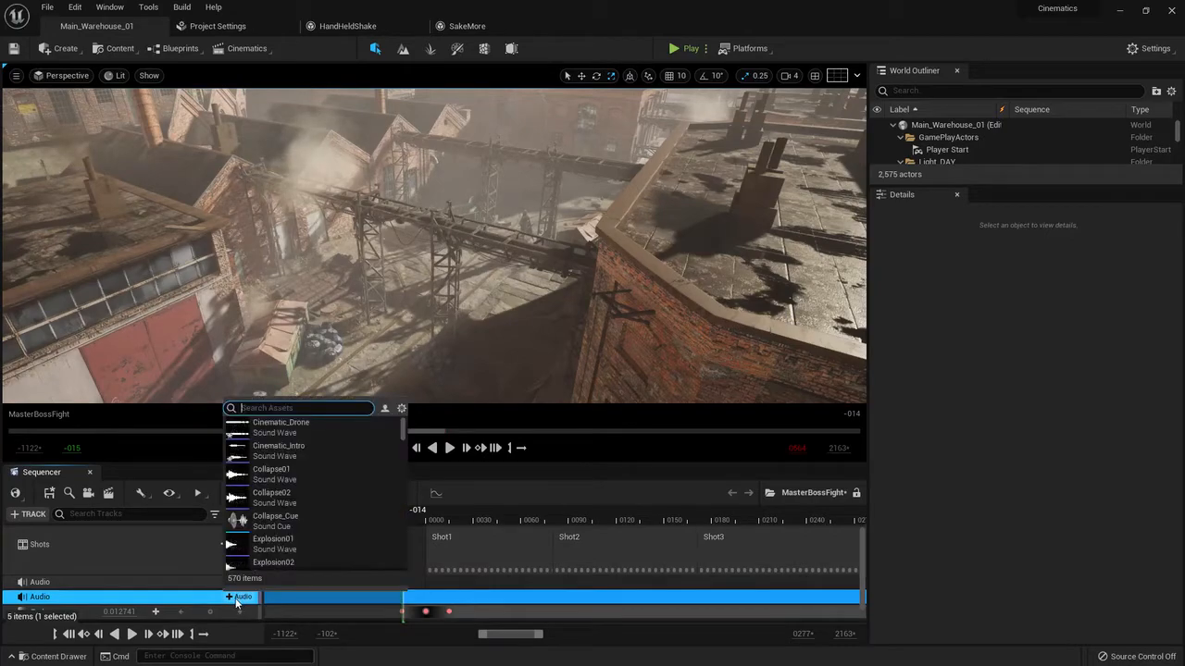
pyautogui.click(306, 428)
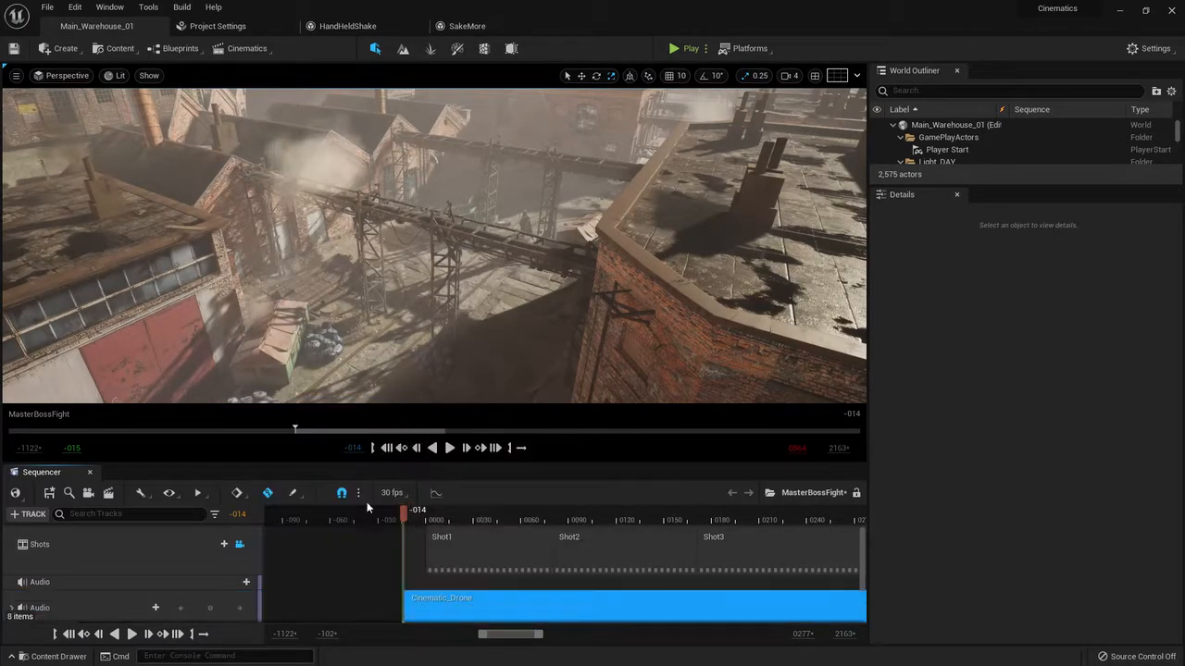
# Play the opening of the MasterBossFight sequence to listen to the drone sound under Shot1
pyautogui.keyDown('ctrl'); pyautogui.scroll(-4, 427, 575); pyautogui.keyUp('ctrl')
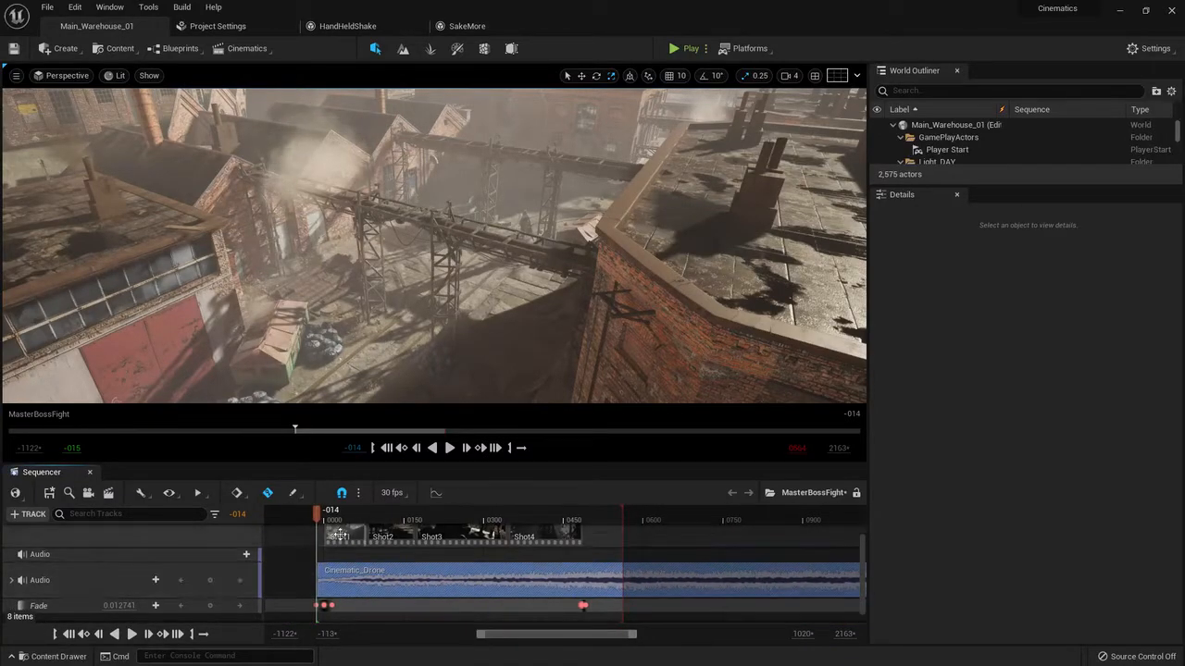
pyautogui.press('space')
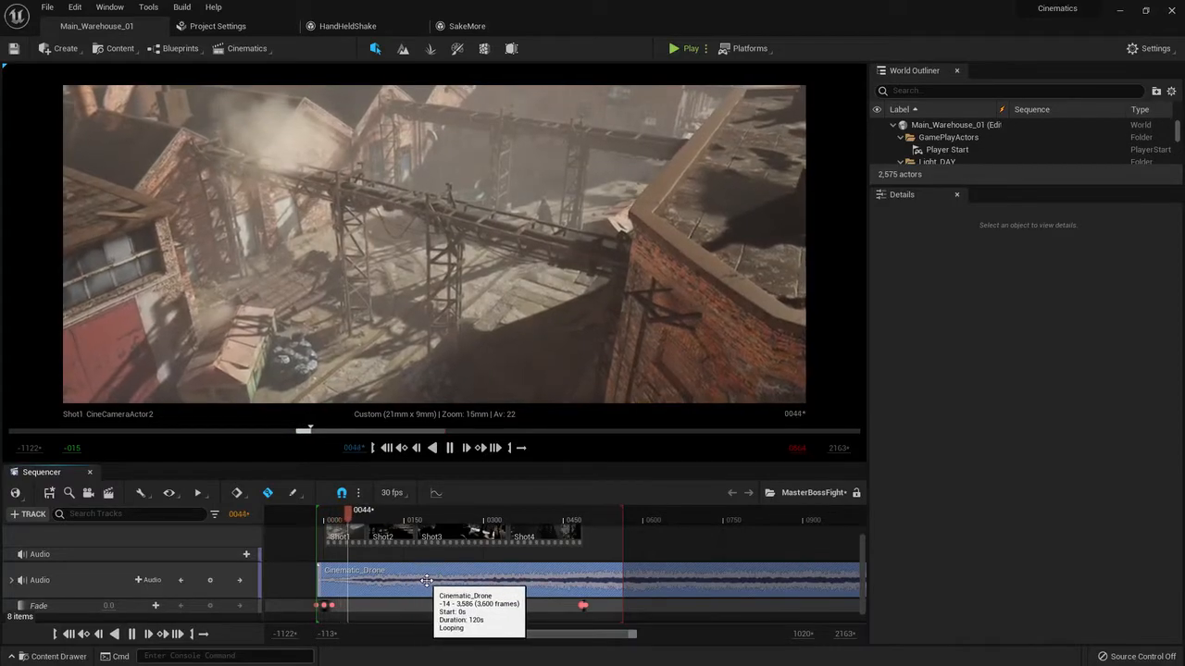
pyautogui.press('space')
# Expand the Cinematic_Drone audio track and key its volume at 0.0 at frame -12
pyautogui.moveTo(366, 513); pyautogui.dragTo(318, 580)
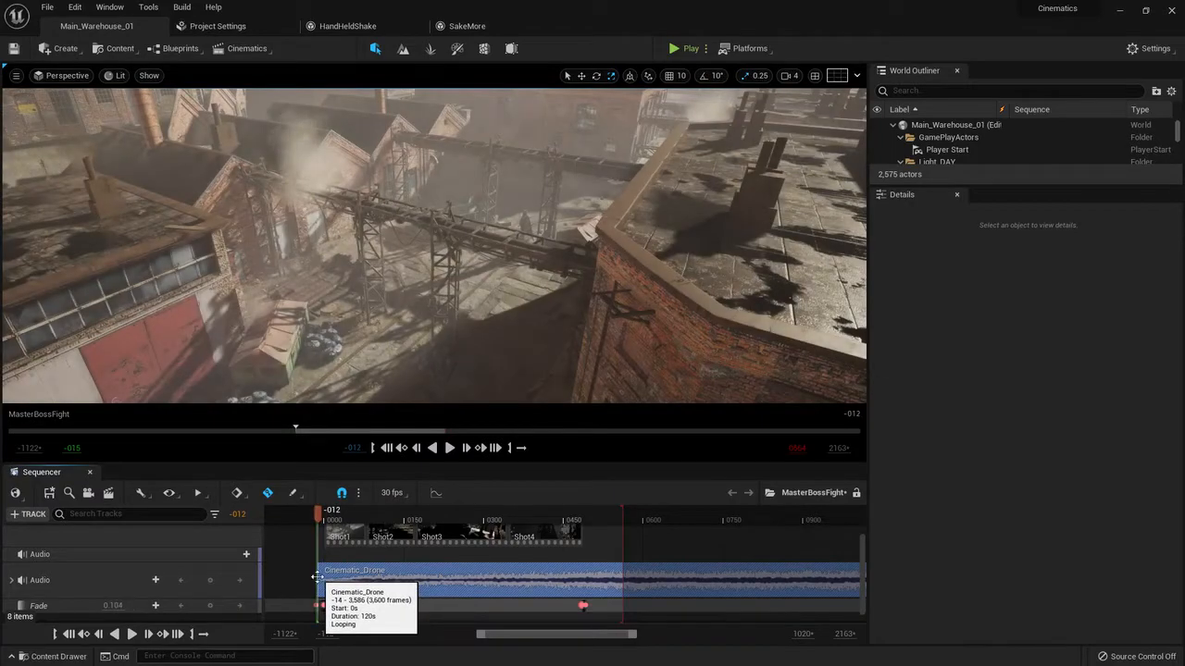
pyautogui.keyDown('ctrl'); pyautogui.scroll(5, 318, 580); pyautogui.keyUp('ctrl')
pyautogui.click(320, 519)
pyautogui.moveTo(320, 519); pyautogui.dragTo(324, 519)
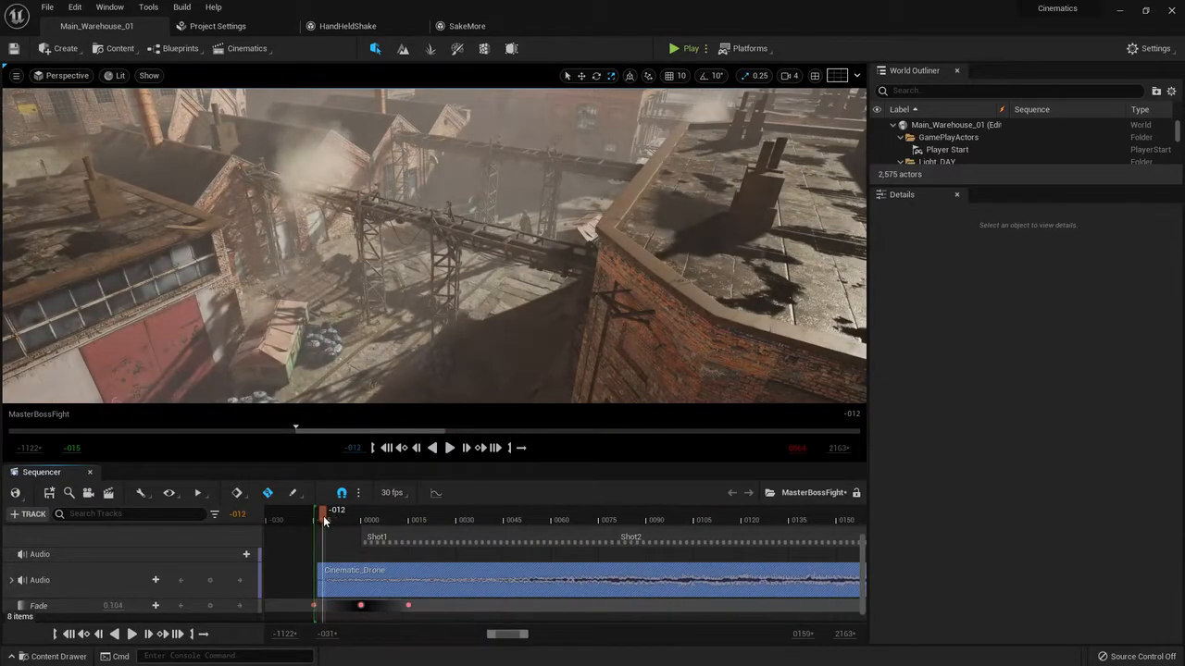
pyautogui.click(11, 580)
pyautogui.scroll(-1, 84, 578)
pyautogui.click(109, 585)
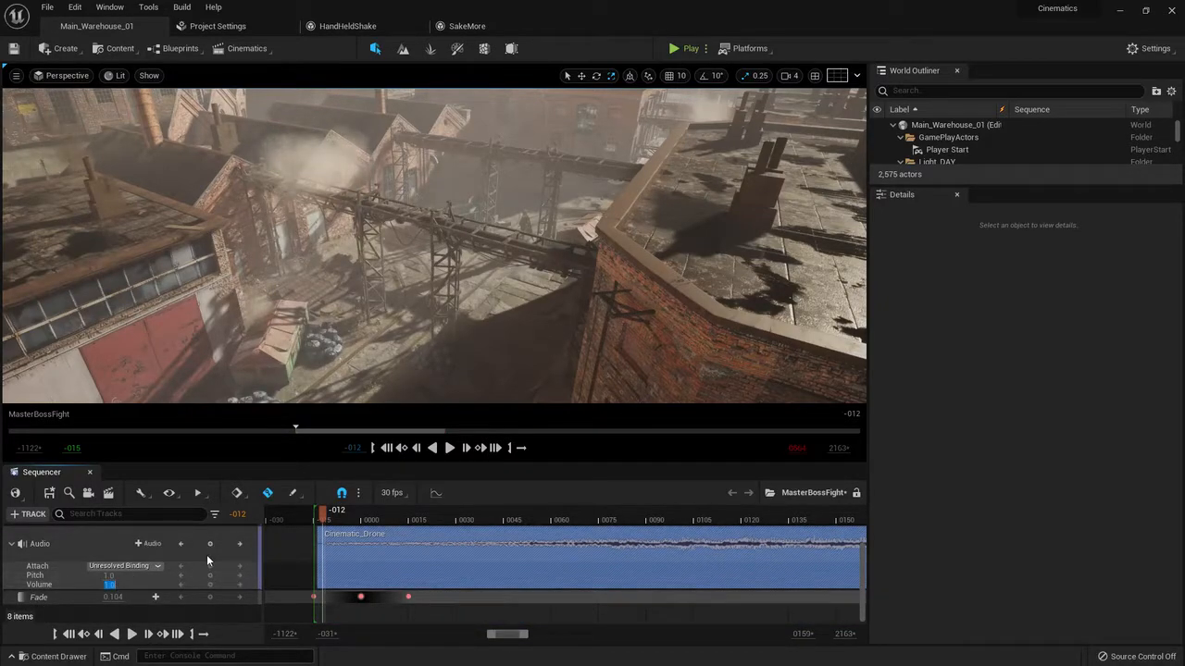
pyautogui.click(211, 584)
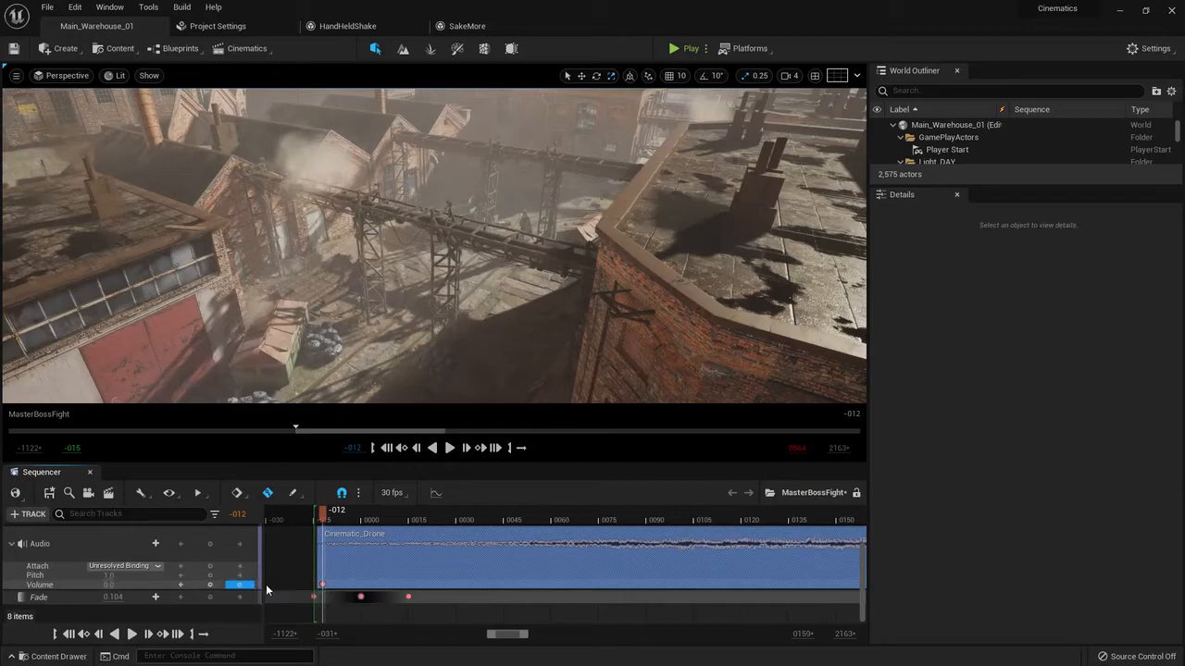
# Key the Cinematic_Drone volume at 0.6 at frame 257, during Shot3
pyautogui.moveTo(323, 518); pyautogui.dragTo(675, 537)
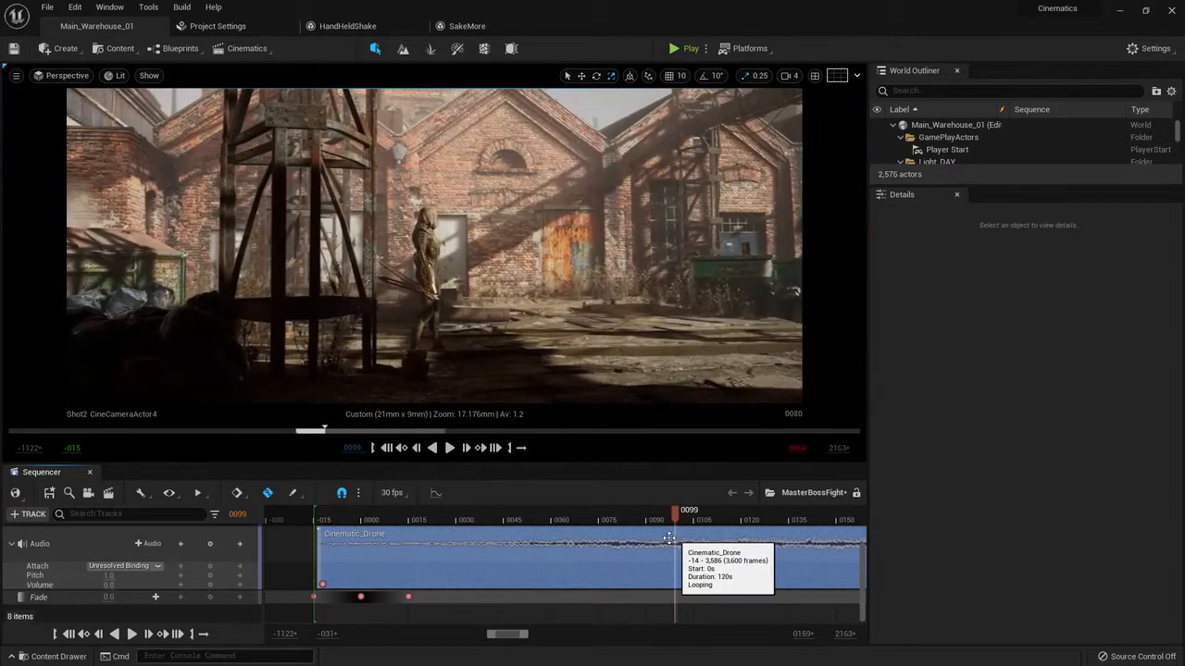
pyautogui.keyDown('ctrl'); pyautogui.scroll(-6, 683, 541); pyautogui.keyUp('ctrl')
pyautogui.moveTo(704, 539); pyautogui.dragTo(506, 533, button='right')
pyautogui.moveTo(454, 510); pyautogui.dragTo(625, 527)
pyautogui.moveTo(647, 581); pyautogui.dragTo(575, 580, button='right')
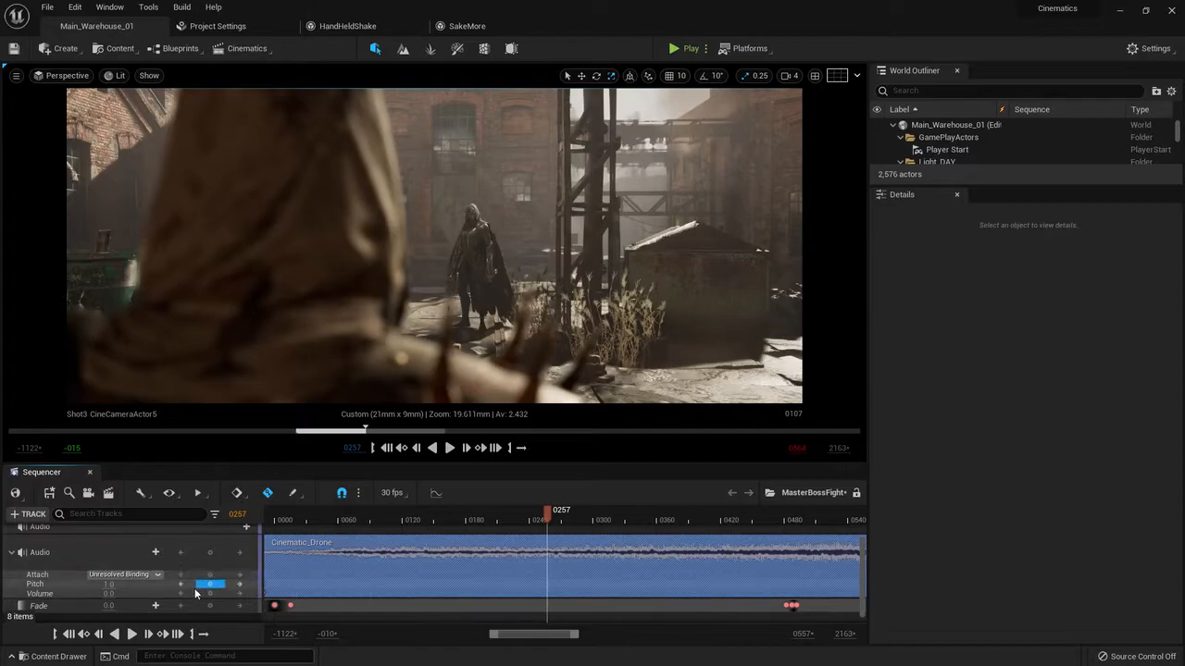
pyautogui.write('1')
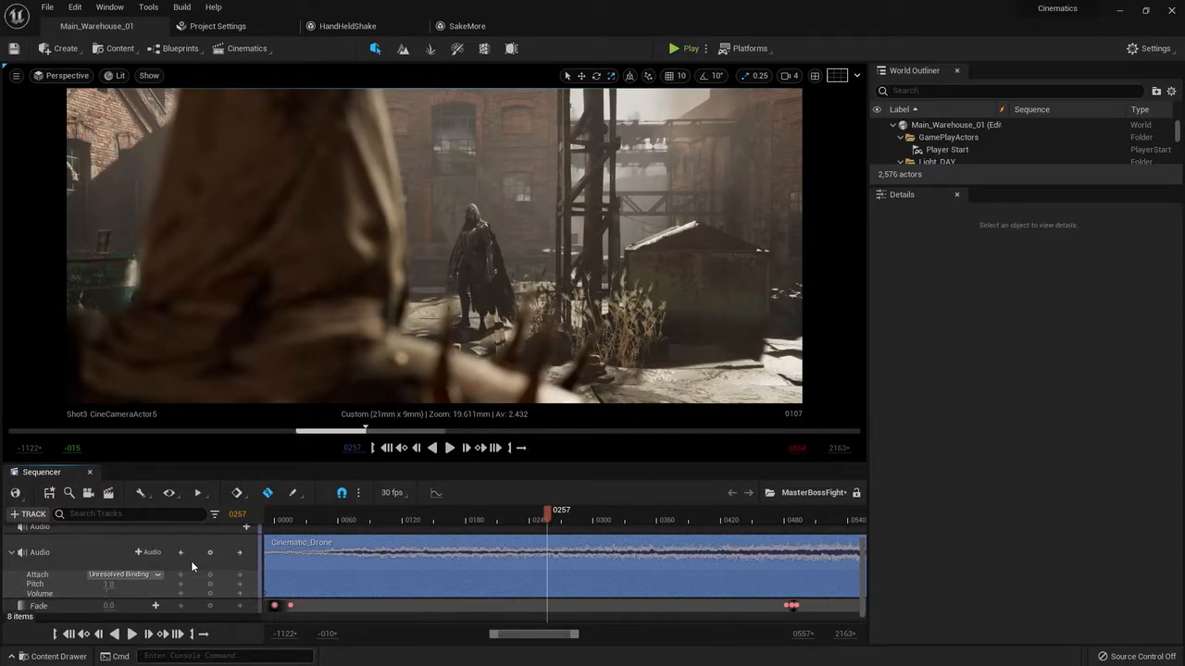
pyautogui.press('Return')
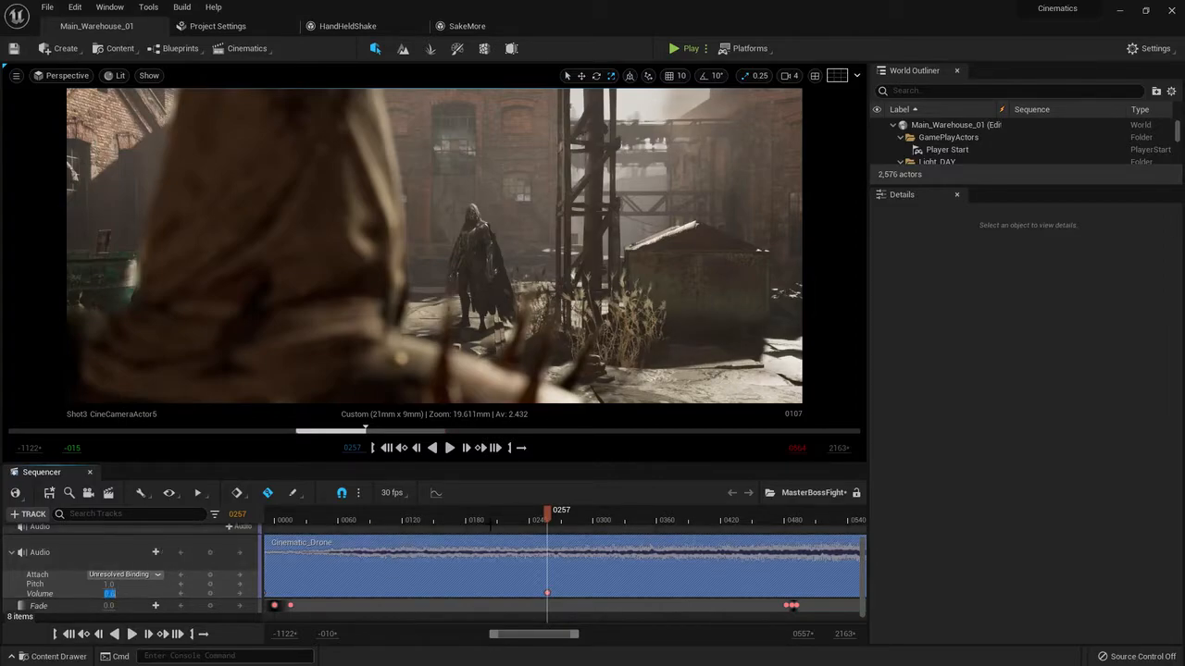
# Play the sequence from frame -1 into Shot3 to check the drone's fade-in
pyautogui.moveTo(538, 516); pyautogui.dragTo(273, 533)
pyautogui.keyDown('ctrl'); pyautogui.scroll(-5, 374, 557); pyautogui.keyUp('ctrl')
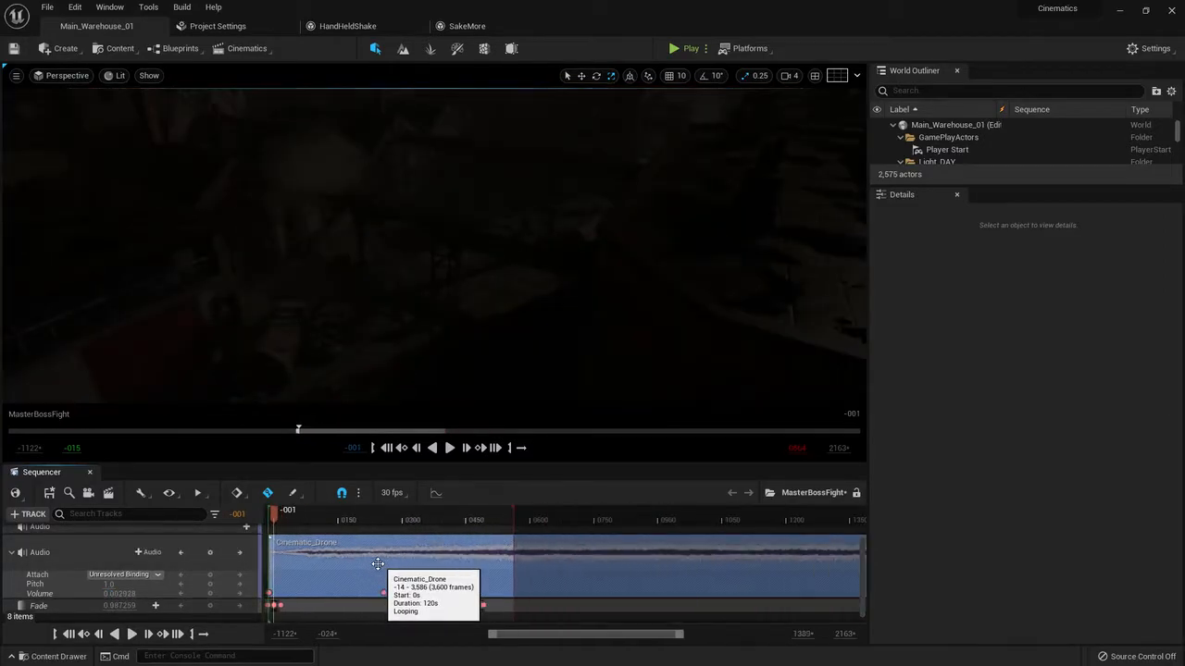
pyautogui.press('space')
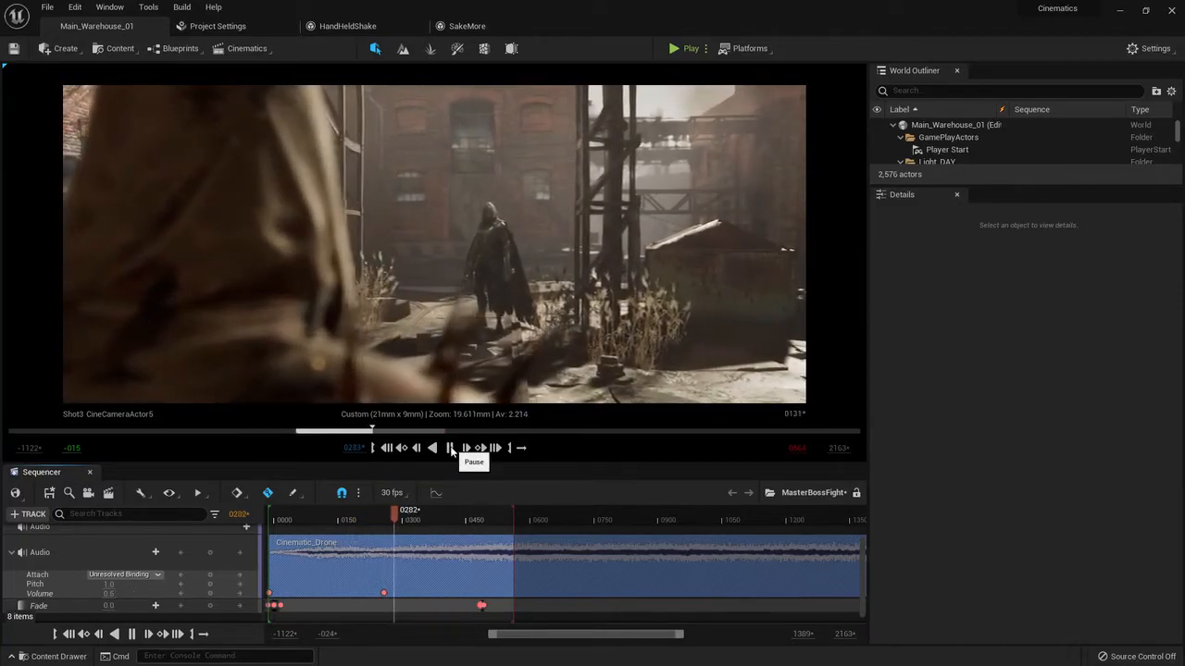
pyautogui.click(451, 447)
pyautogui.moveTo(406, 521); pyautogui.dragTo(282, 520)
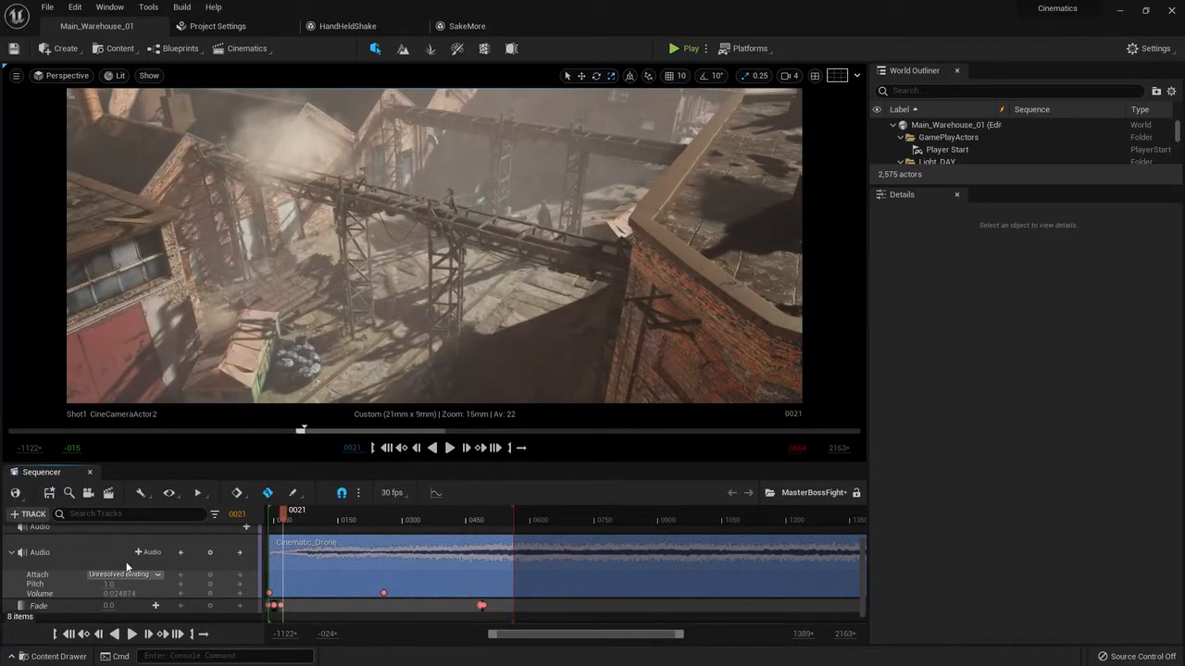
# Add a Cinematic_Drone volume key at the closing fade and shift it earlier to about frame 450
pyautogui.moveTo(285, 519); pyautogui.dragTo(476, 514)
pyautogui.keyDown('ctrl'); pyautogui.scroll(8, 484, 532); pyautogui.keyUp('ctrl')
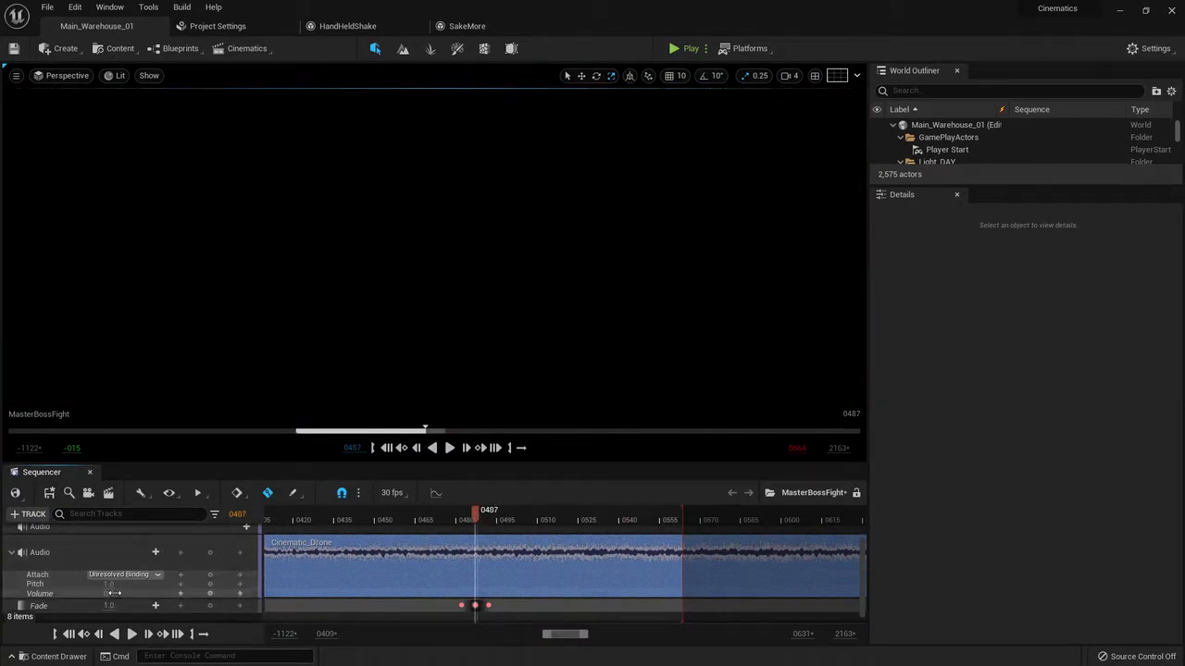
pyautogui.click(212, 595)
pyautogui.moveTo(482, 512); pyautogui.dragTo(521, 592)
# Key the drone volume at 0.0 at frame 562 and play the ending from frame 448
pyautogui.moveTo(524, 524); pyautogui.dragTo(651, 529)
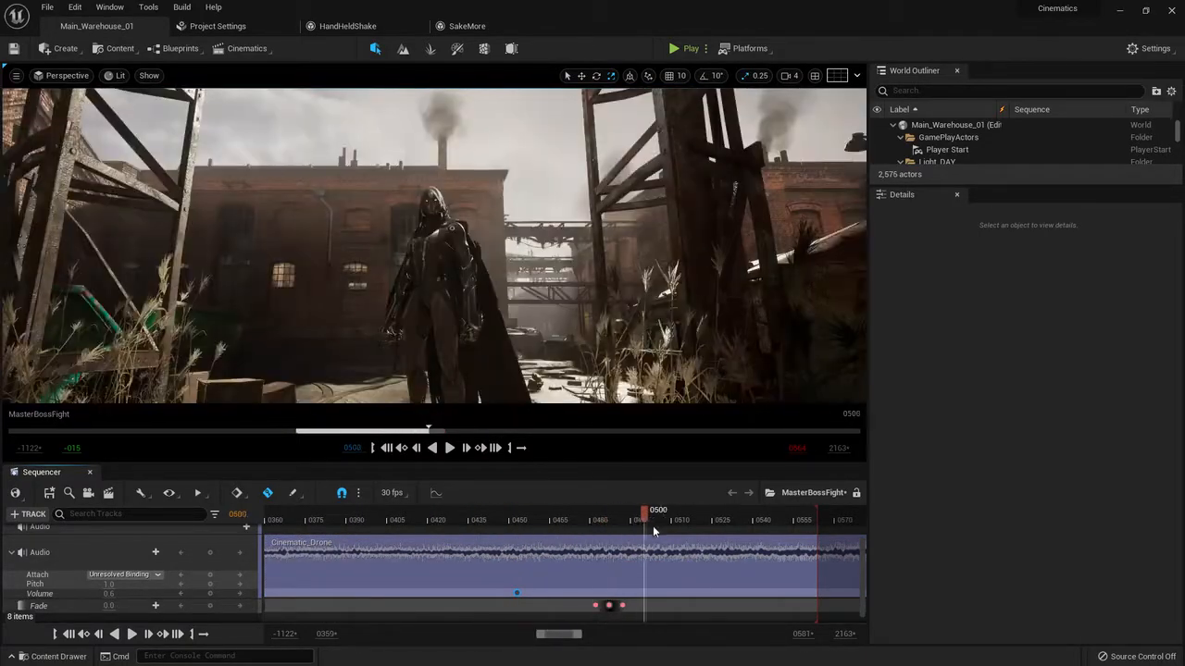
pyautogui.moveTo(744, 539); pyautogui.dragTo(813, 532)
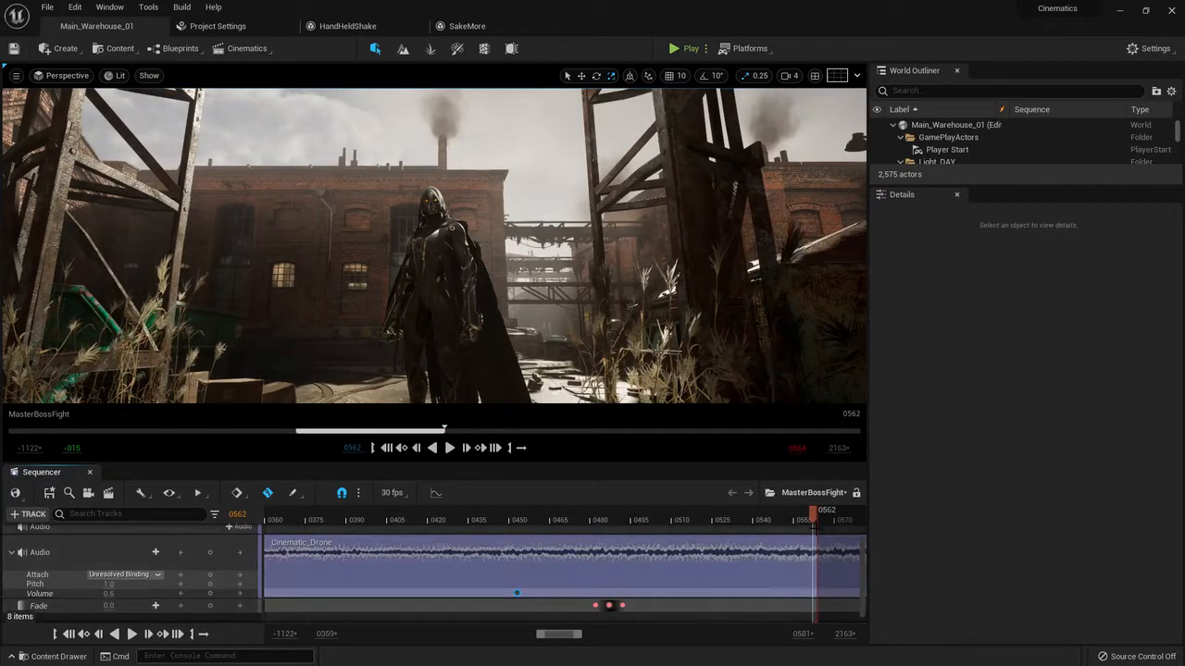
pyautogui.click(105, 592)
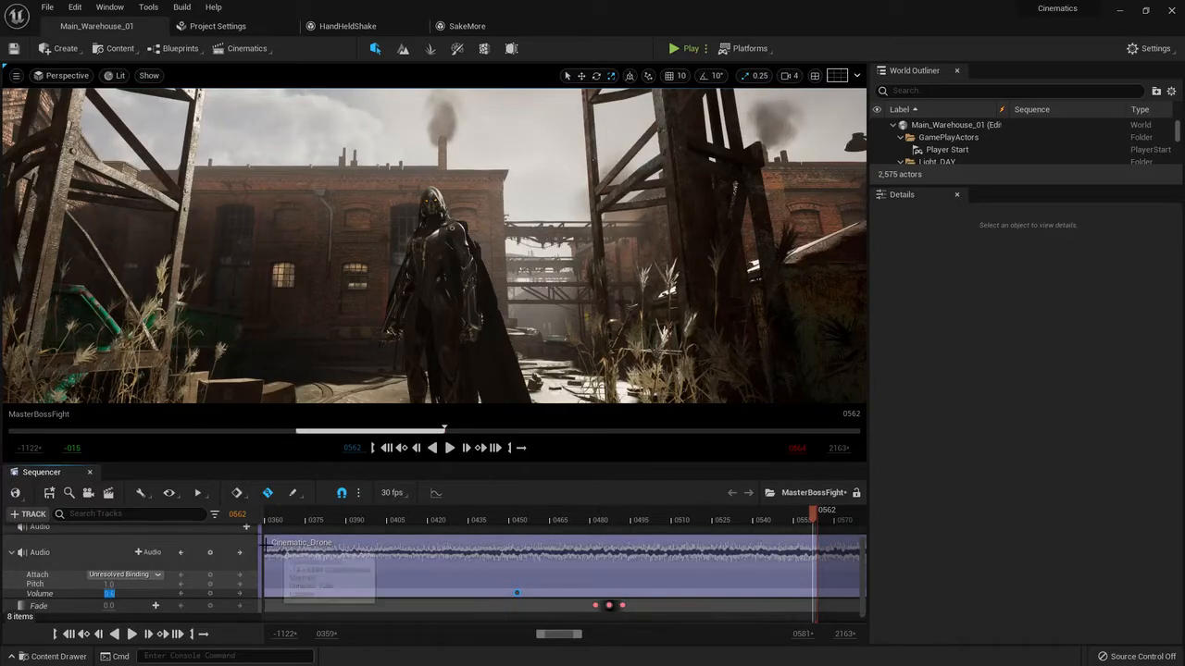
pyautogui.click(504, 520)
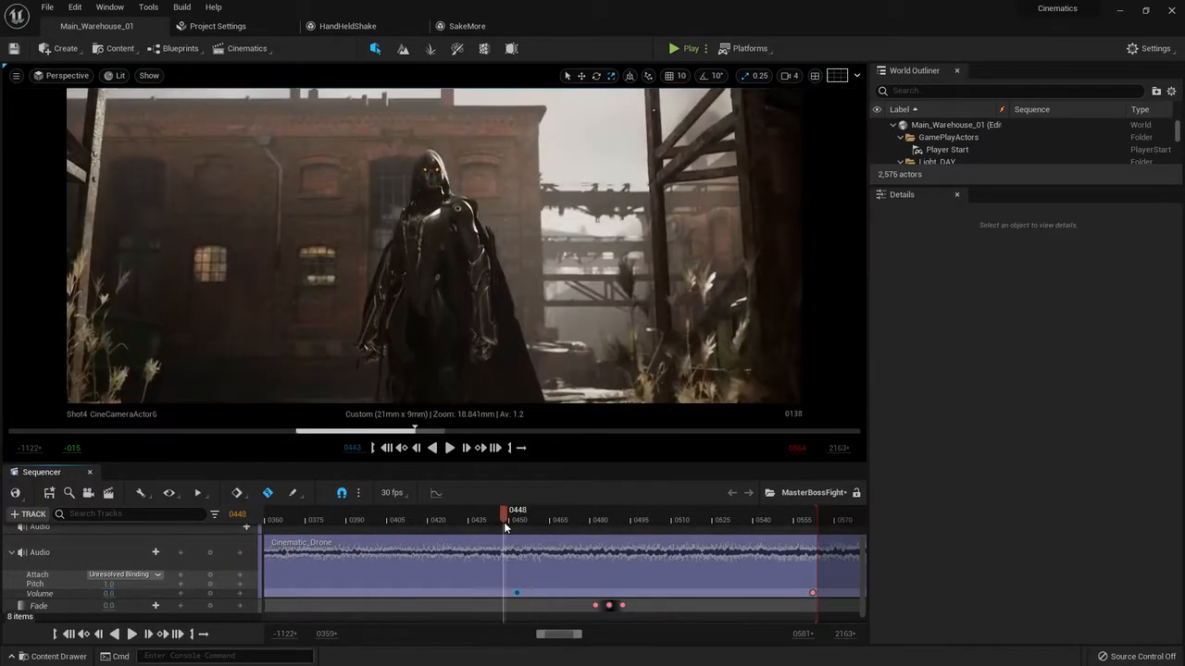
pyautogui.press('space')
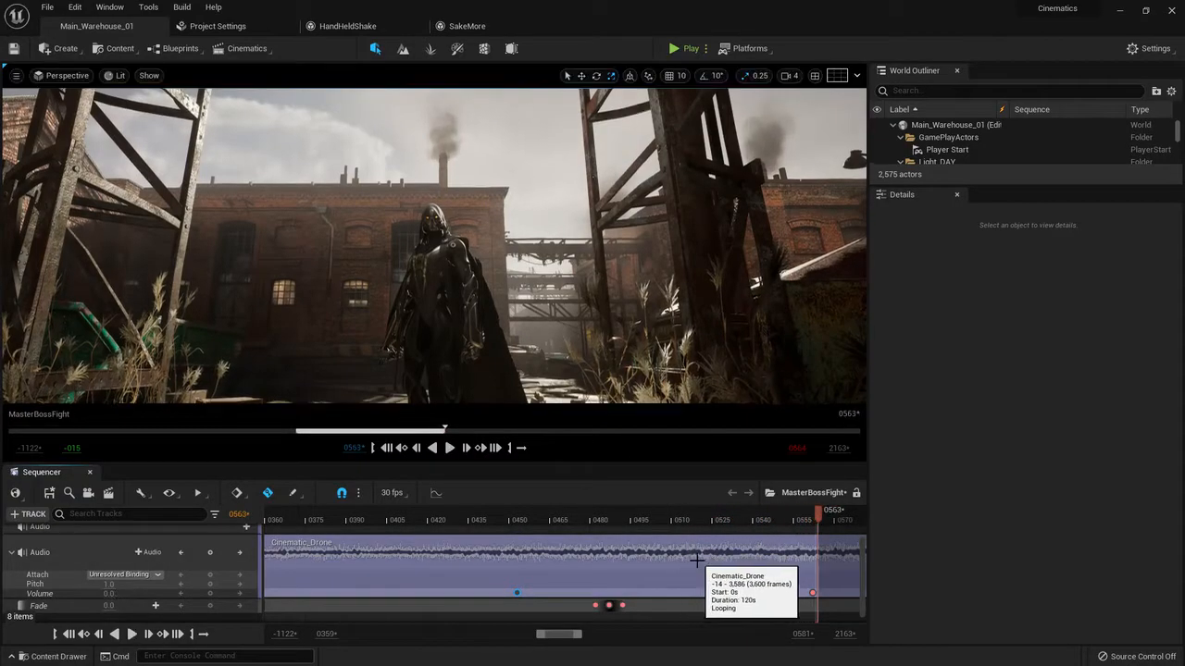
# Add the Cinematic_Intro sound to the drone's audio track and move it to start at about frame 240
pyautogui.keyDown('ctrl'); pyautogui.scroll(-10, 484, 566); pyautogui.keyUp('ctrl')
pyautogui.moveTo(682, 562); pyautogui.dragTo(556, 559, button='right')
pyautogui.moveTo(549, 524); pyautogui.dragTo(438, 532)
pyautogui.click(150, 553)
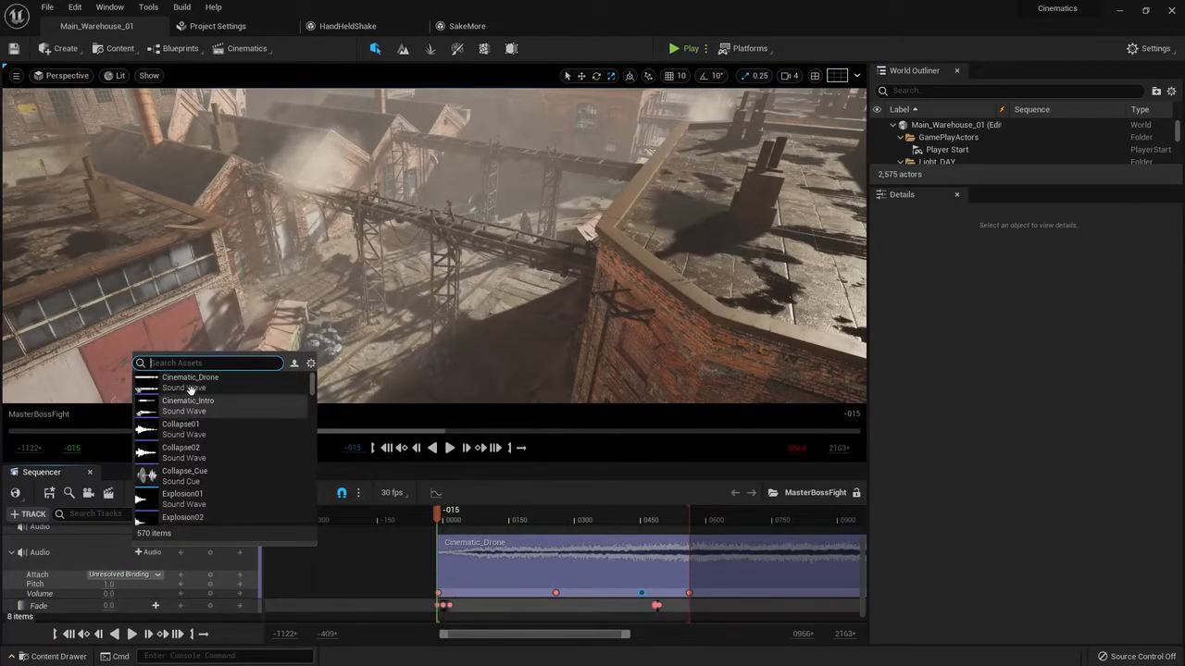
pyautogui.click(194, 403)
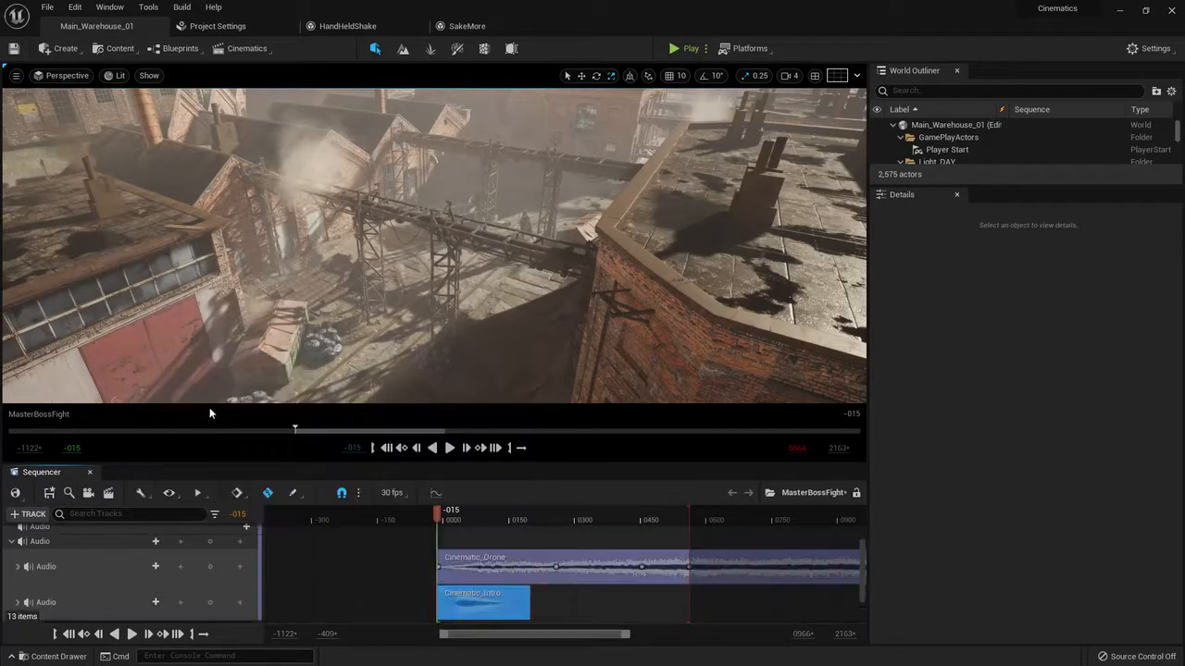
pyautogui.moveTo(447, 596); pyautogui.dragTo(552, 565)
# Key the Cinematic_Intro volume at 0.1 at frame 275 and play the sequence through that sound
pyautogui.moveTo(527, 515); pyautogui.dragTo(564, 516)
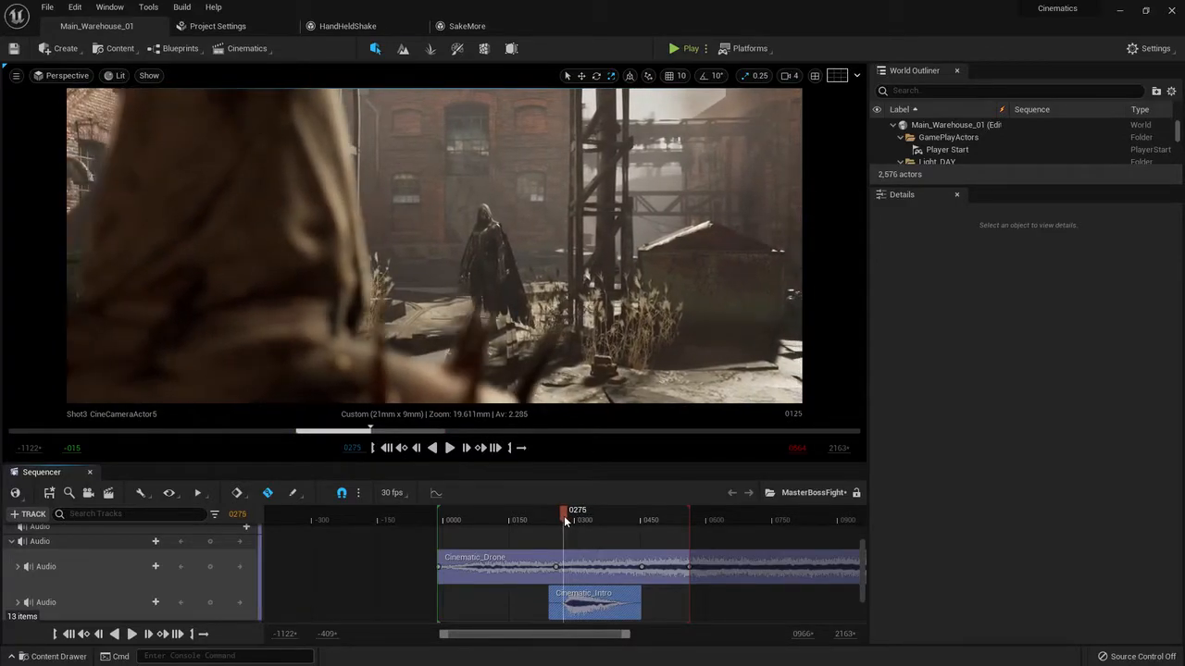
pyautogui.click(17, 603)
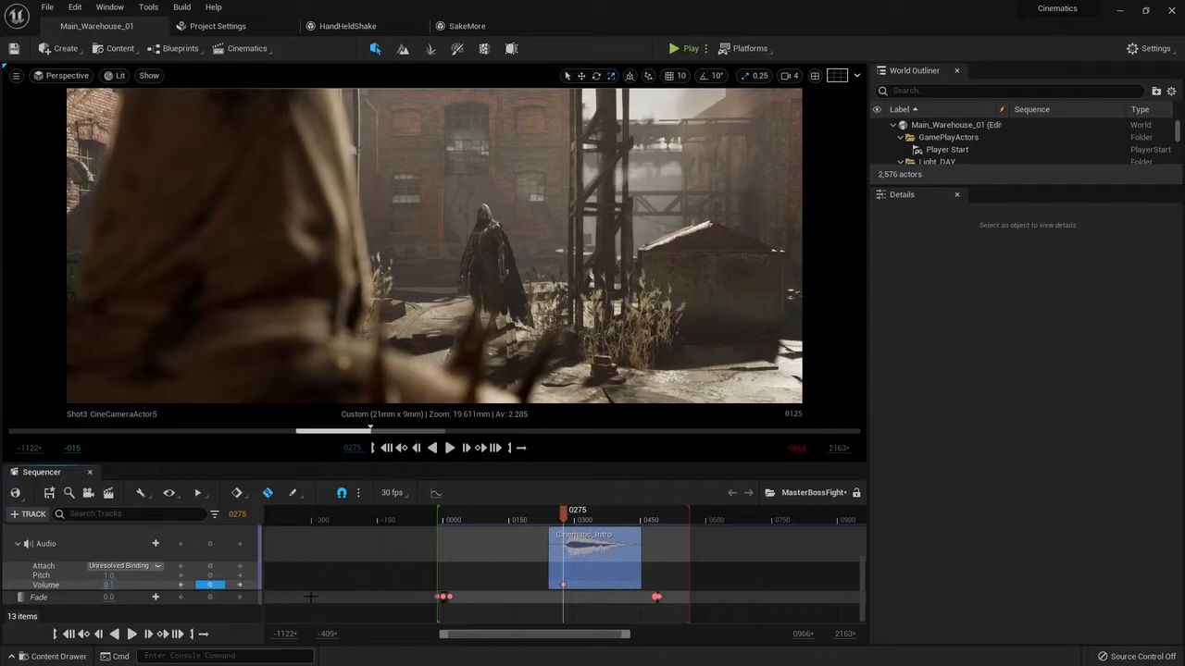
pyautogui.moveTo(564, 515); pyautogui.dragTo(538, 513)
pyautogui.press('space')
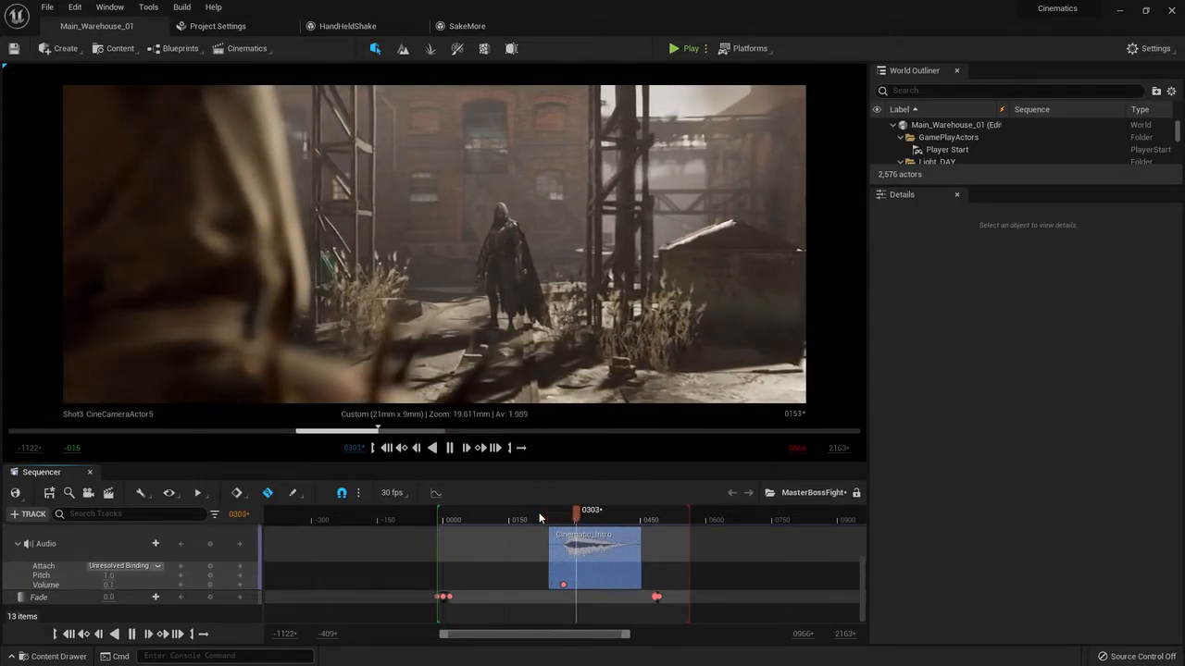
pyautogui.click(450, 448)
# Shift the Cinematic_Intro section earlier so that it starts at about frame 196
pyautogui.keyDown('ctrl'); pyautogui.scroll(4, 597, 523); pyautogui.keyUp('ctrl')
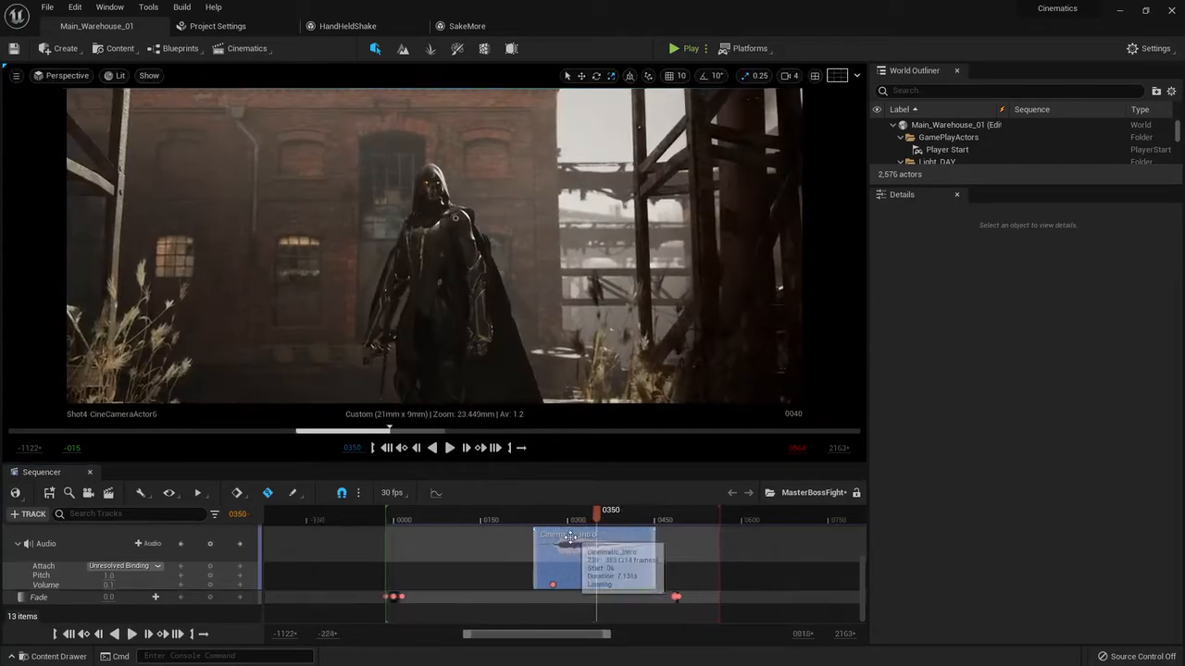
pyautogui.moveTo(598, 528); pyautogui.dragTo(463, 530)
pyautogui.moveTo(569, 549); pyautogui.dragTo(525, 552)
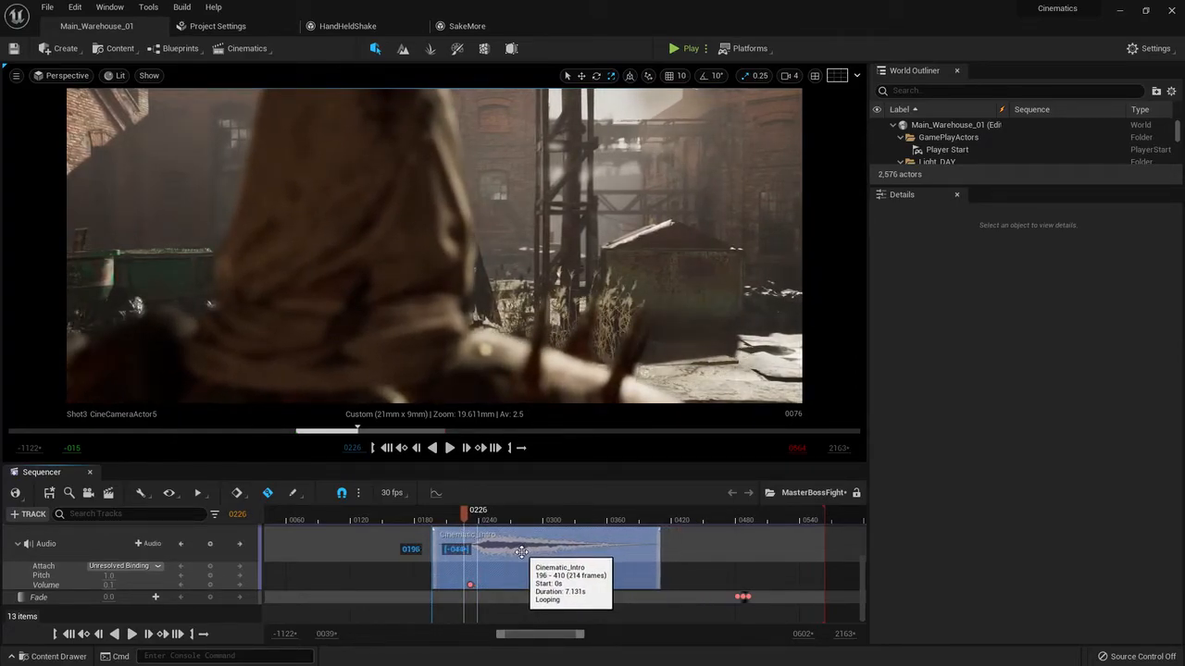
# Play the sequence from frame 226 through the shifted Cinematic_Intro sound
pyautogui.press('space')
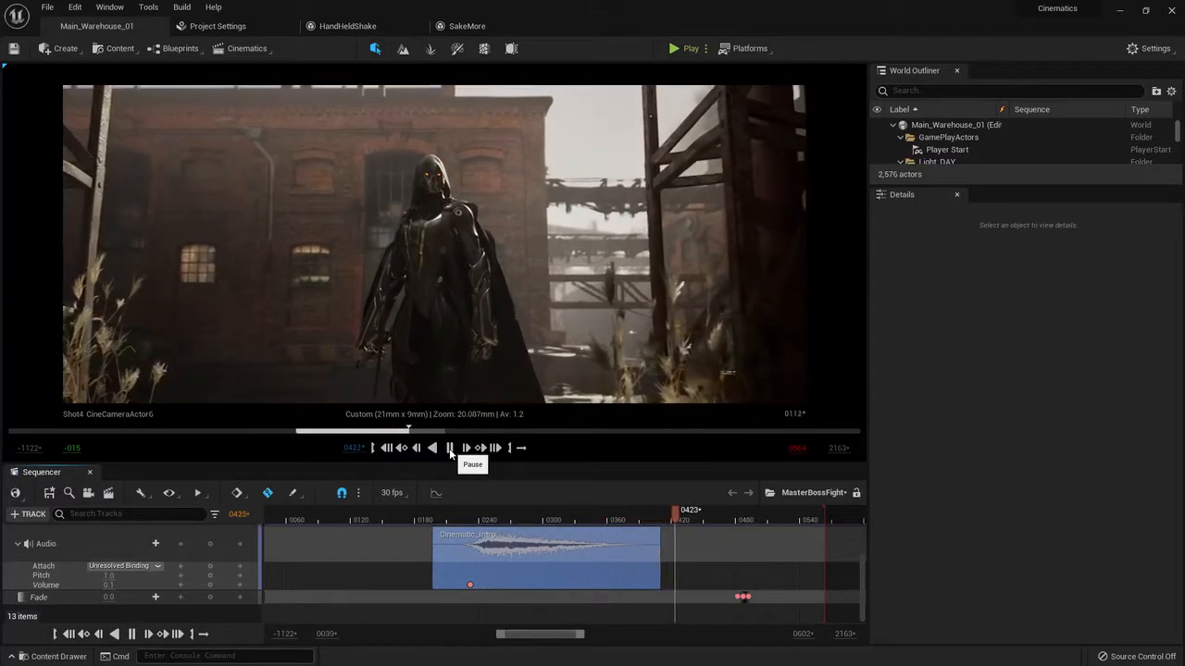
pyautogui.click(451, 451)
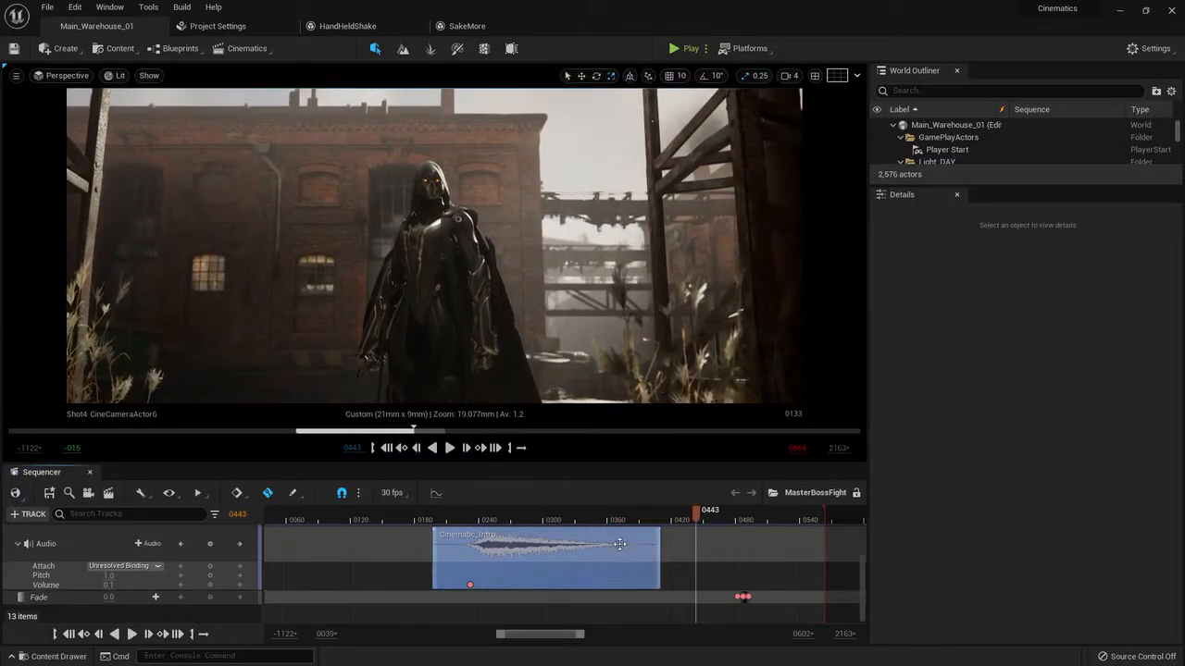
# Add the Soft_Wind sound to the audio track and move it earlier so that it starts at about frame -428
pyautogui.keyDown('ctrl'); pyautogui.scroll(-6, 705, 553); pyautogui.keyUp('ctrl')
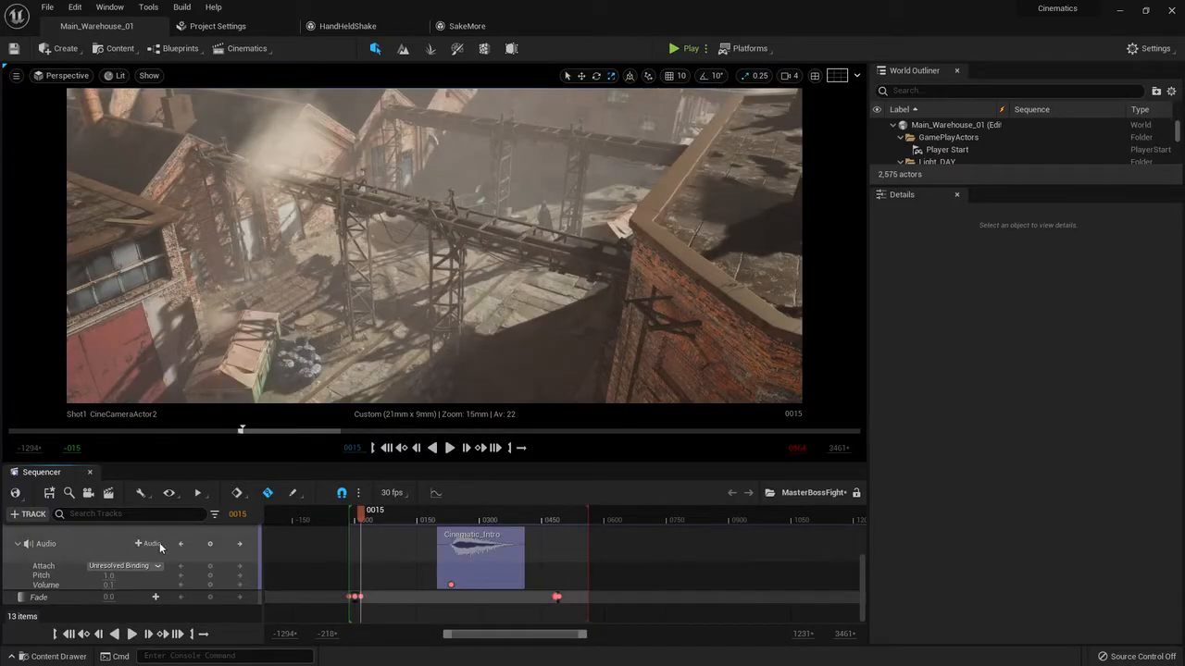
pyautogui.click(160, 542)
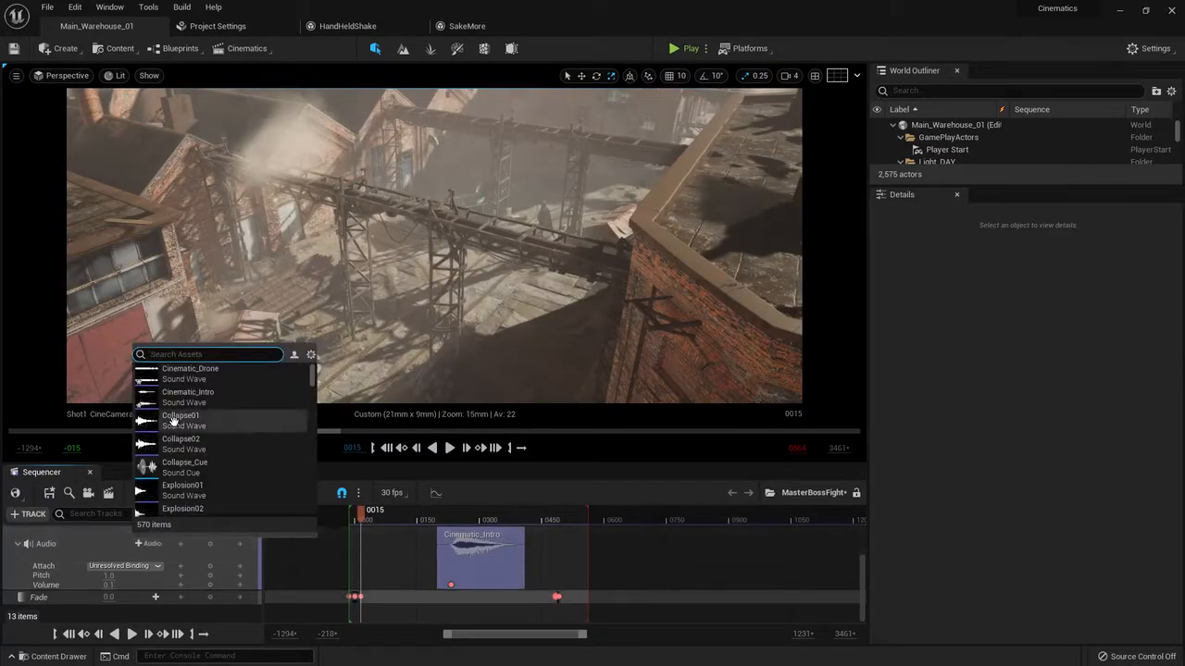
pyautogui.write('wind')
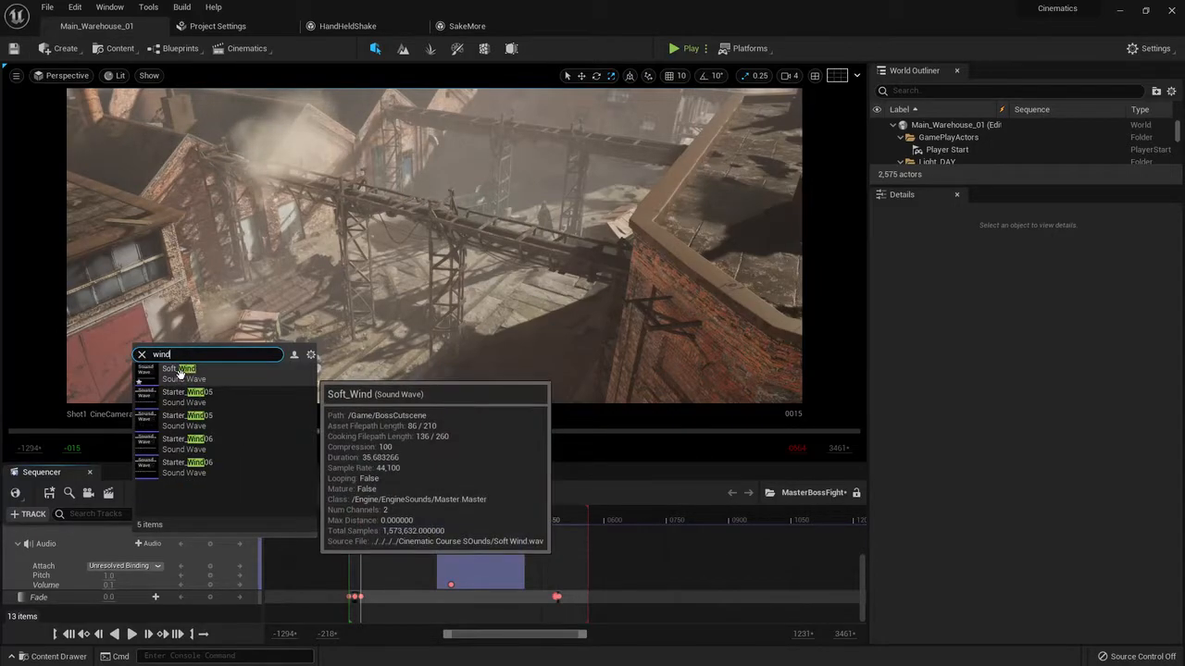
pyautogui.click(180, 373)
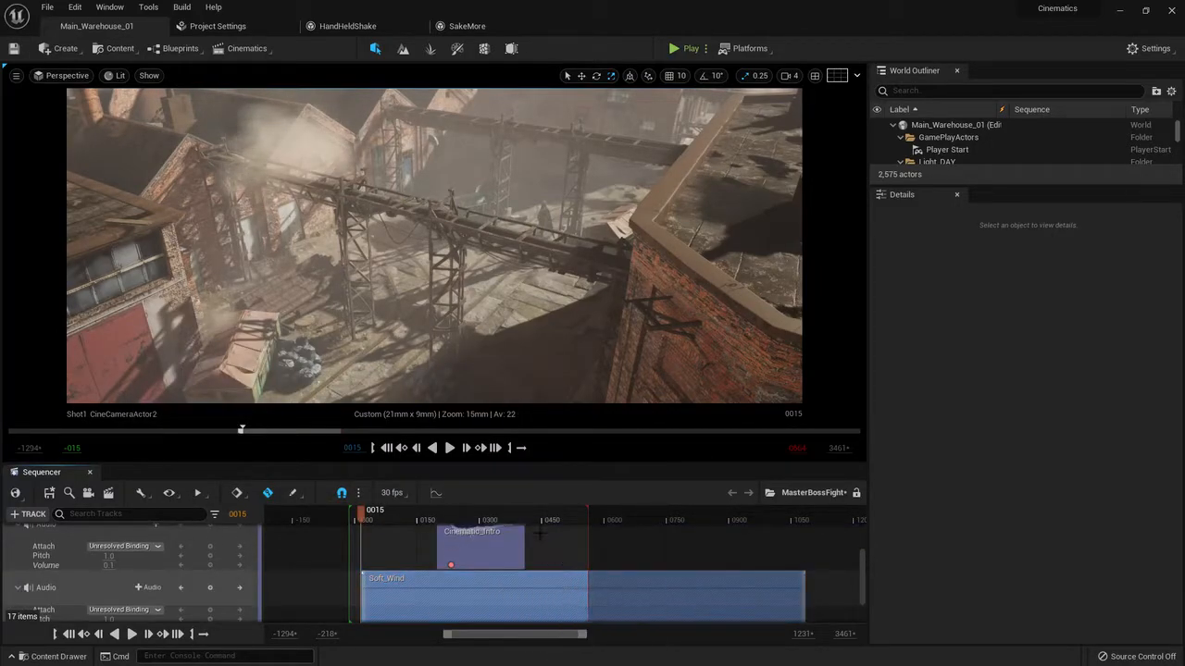
pyautogui.scroll(-1, 500, 565)
pyautogui.moveTo(514, 523); pyautogui.dragTo(549, 527)
pyautogui.moveTo(546, 594); pyautogui.dragTo(377, 600)
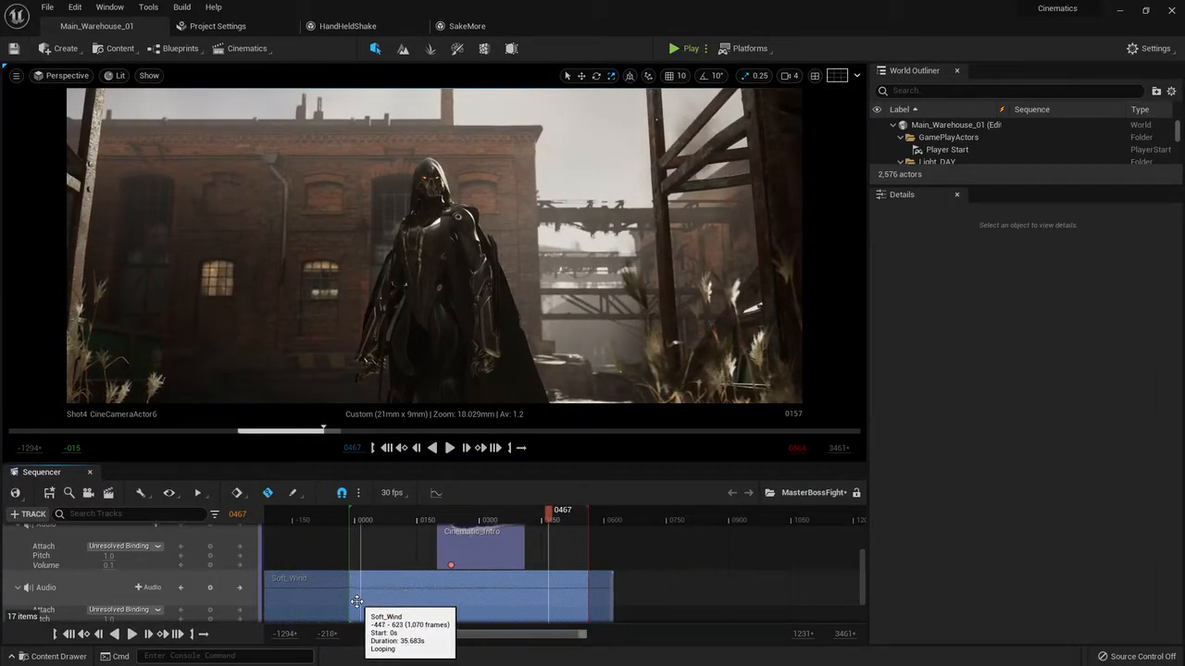
# Key the Soft_Wind volume at 0 at the sequence start, frame -15
pyautogui.moveTo(476, 520); pyautogui.dragTo(349, 551)
pyautogui.keyDown('ctrl'); pyautogui.scroll(5, 348, 551); pyautogui.keyUp('ctrl')
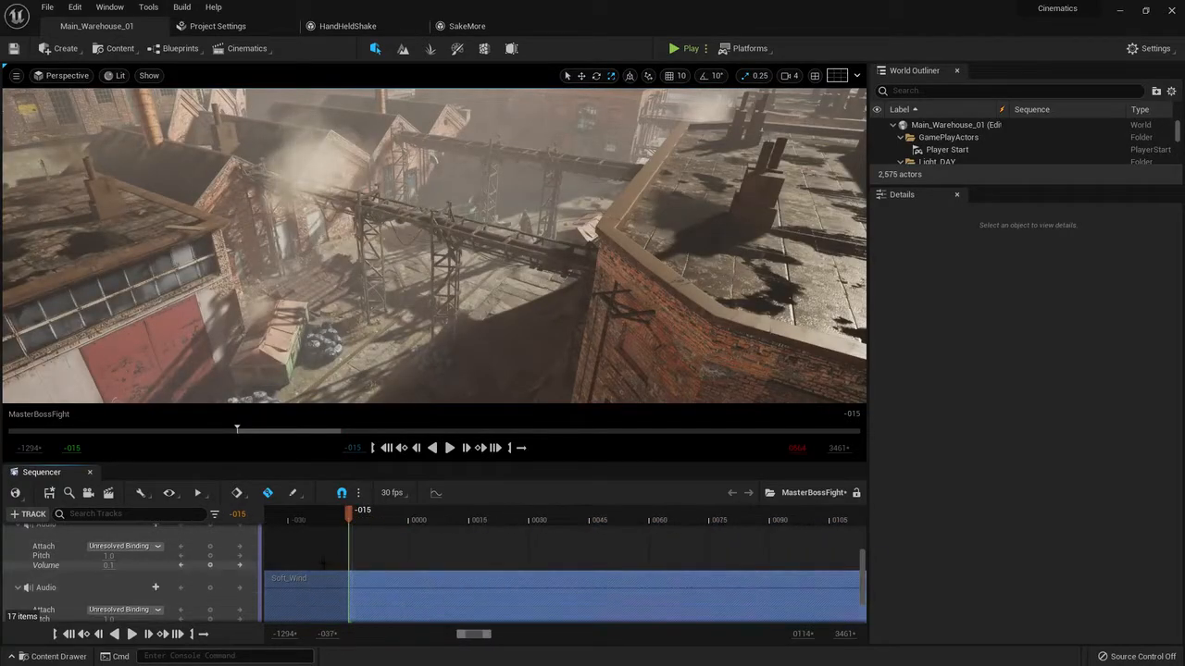
pyautogui.scroll(-2, 83, 589)
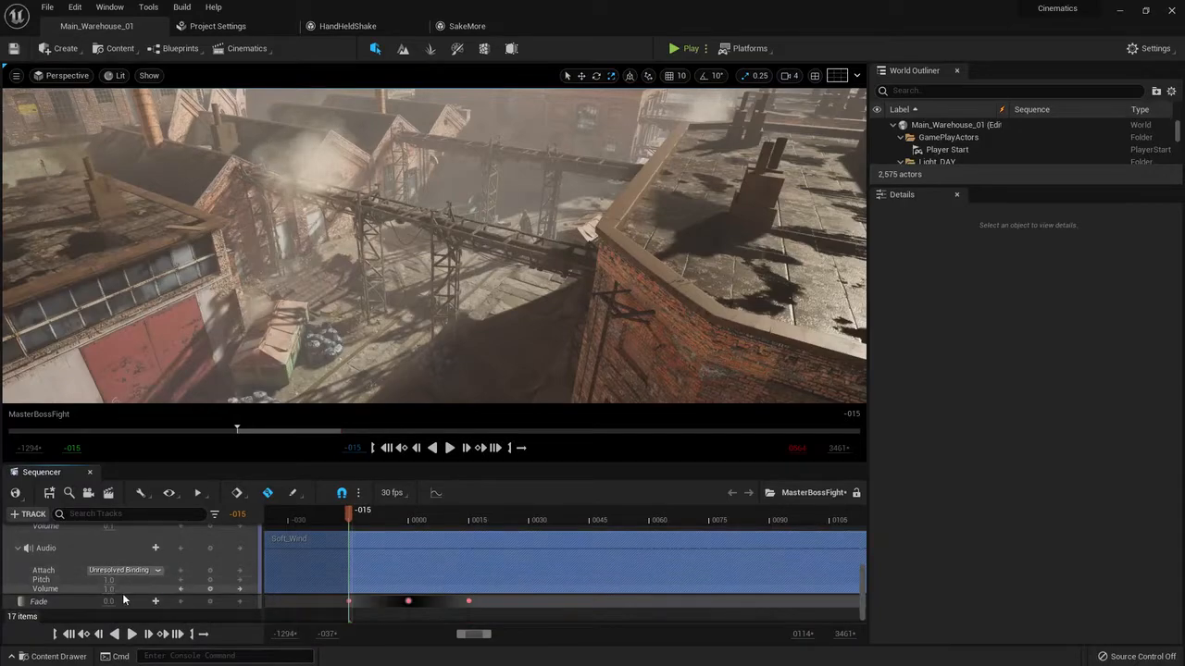
pyautogui.click(108, 589)
pyautogui.write('0')
pyautogui.press('Return')
pyautogui.click(211, 590)
# Key the Soft_Wind volume at 10.0 at frame 15 and play the opening from about frame -15
pyautogui.moveTo(350, 511); pyautogui.dragTo(465, 514)
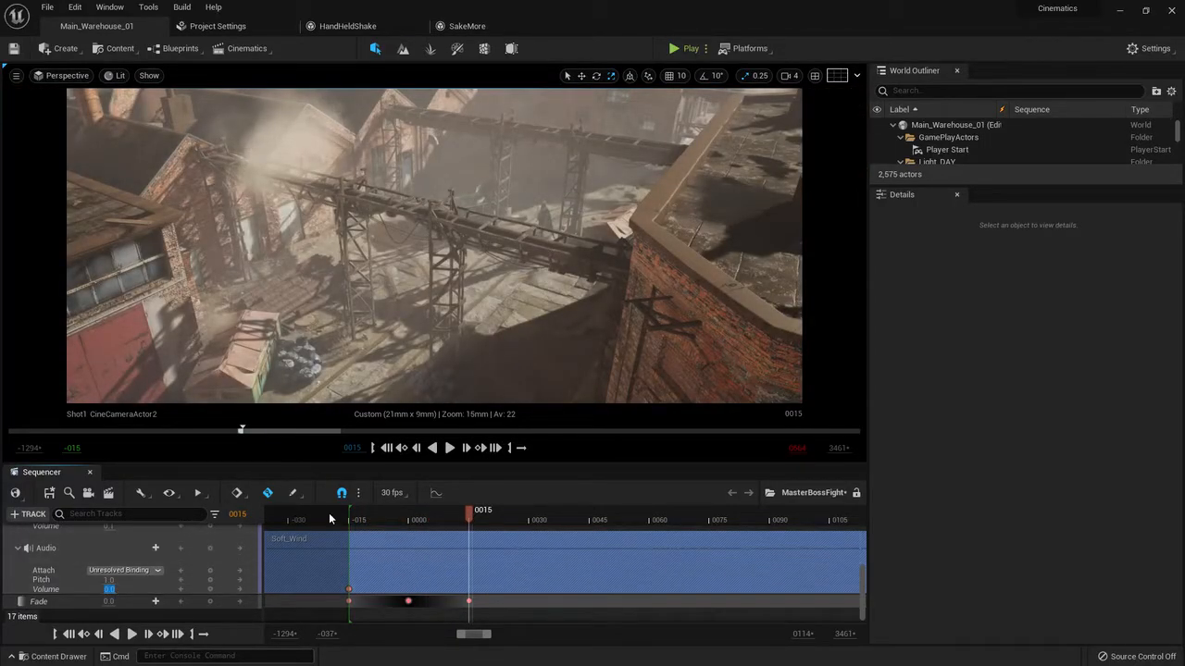
pyautogui.write('10')
pyautogui.press('Return')
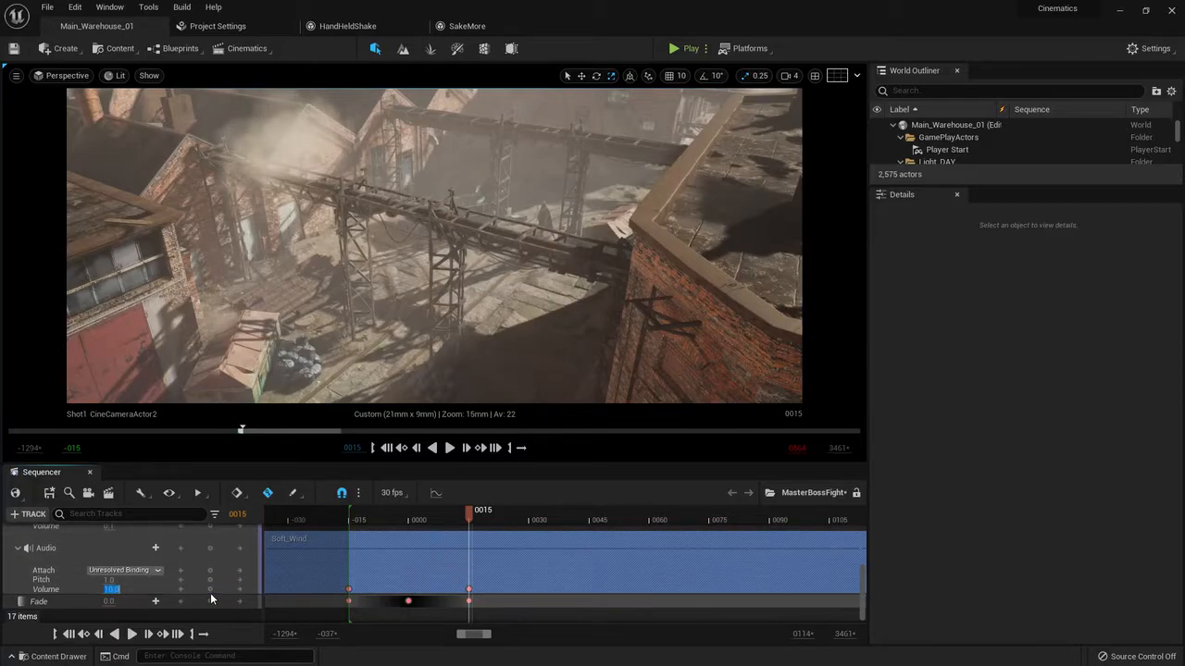
pyautogui.keyDown('ctrl'); pyautogui.scroll(-5, 487, 589); pyautogui.keyUp('ctrl')
pyautogui.moveTo(473, 518); pyautogui.dragTo(420, 525)
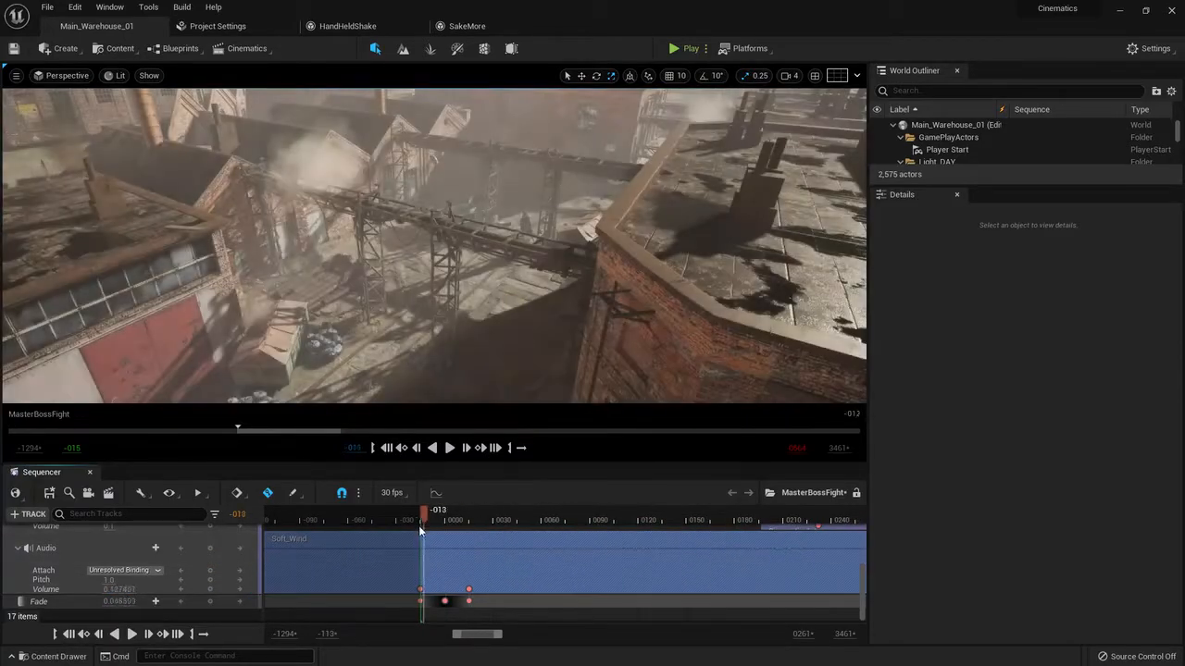
pyautogui.press('space')
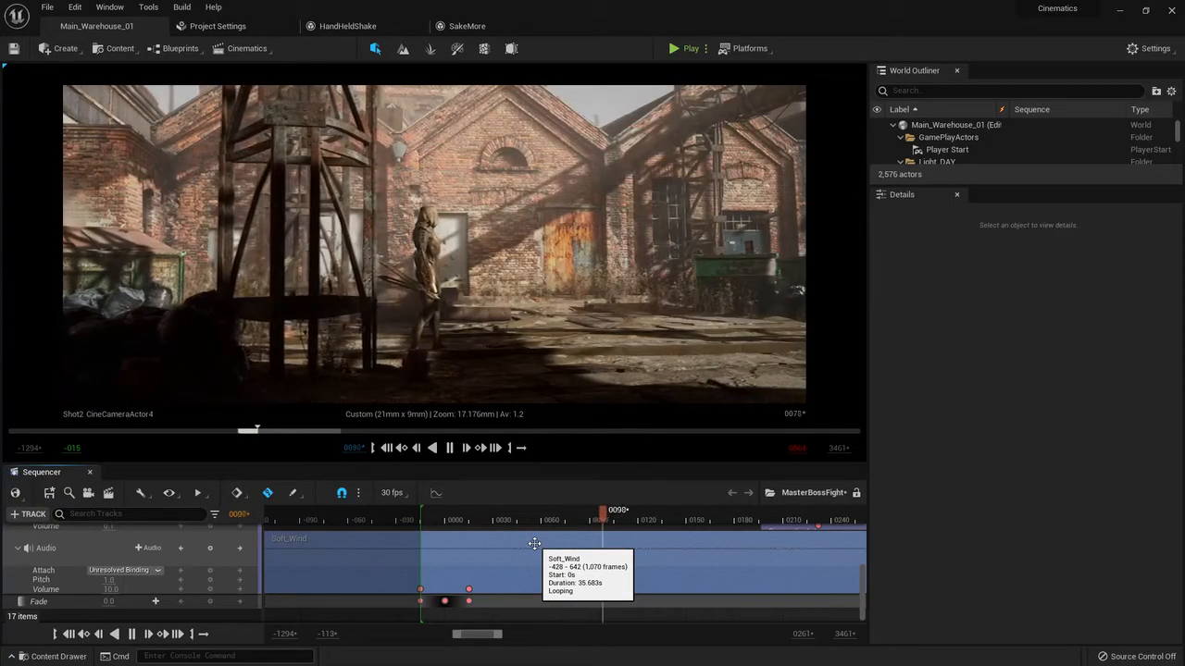
pyautogui.press('space')
# Move the second Soft_Wind volume key from frame 15 to frame 40 and set its value to 6.0
pyautogui.moveTo(515, 519); pyautogui.dragTo(478, 518)
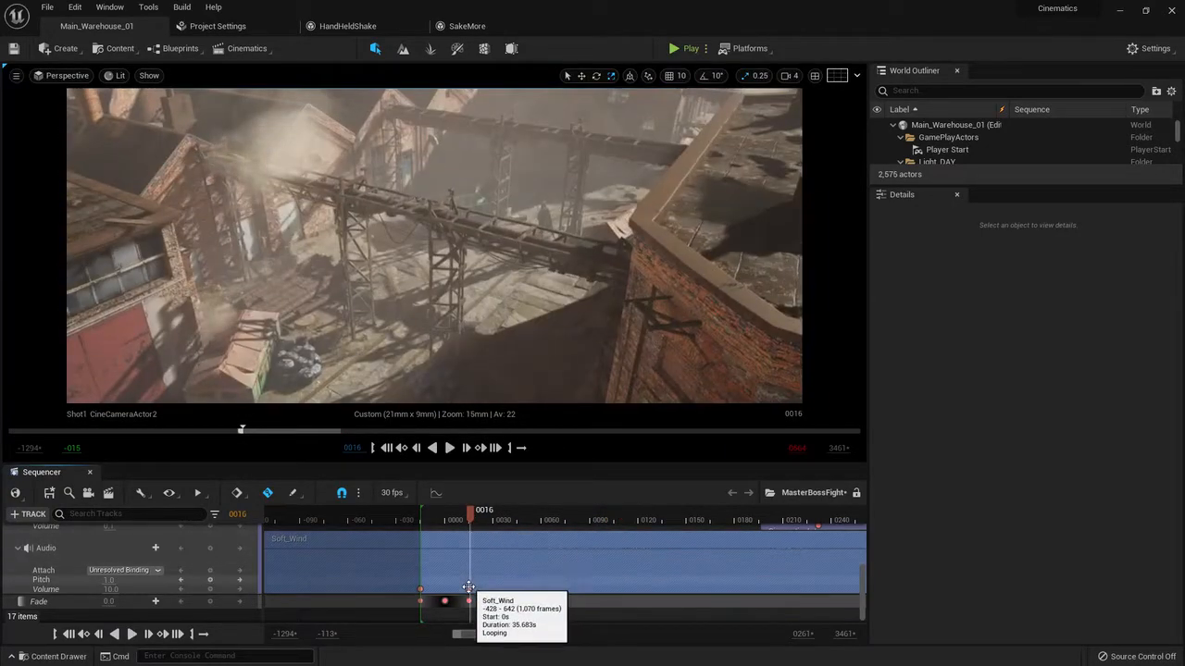
pyautogui.moveTo(483, 588); pyautogui.dragTo(508, 592)
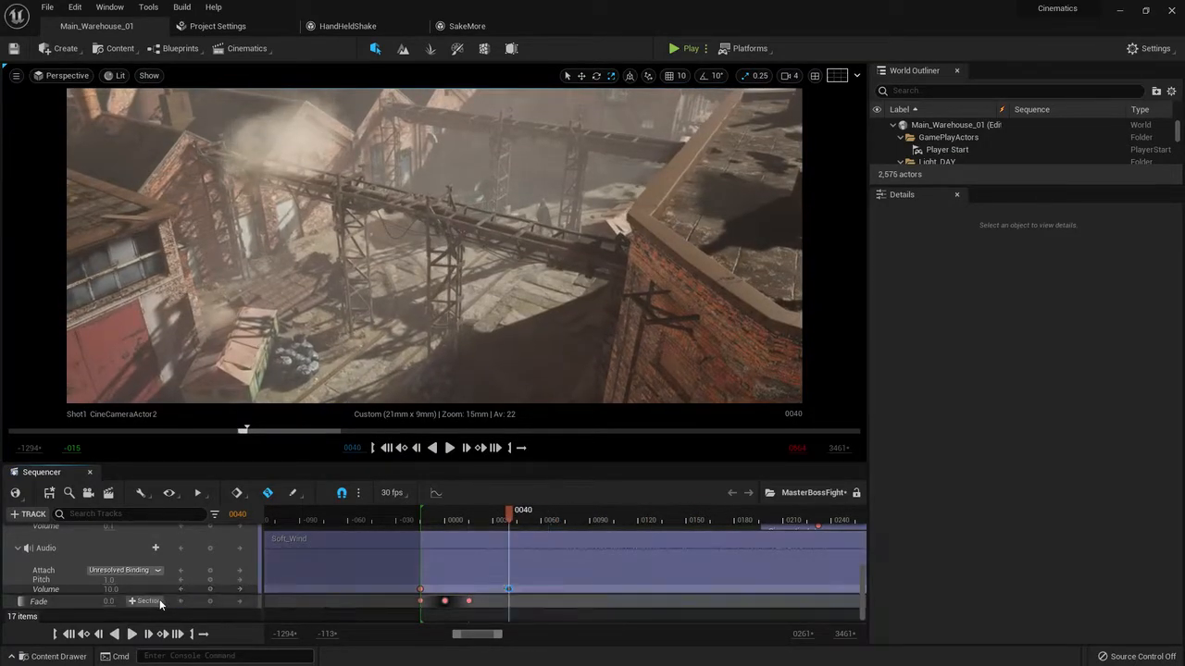
pyautogui.click(110, 588)
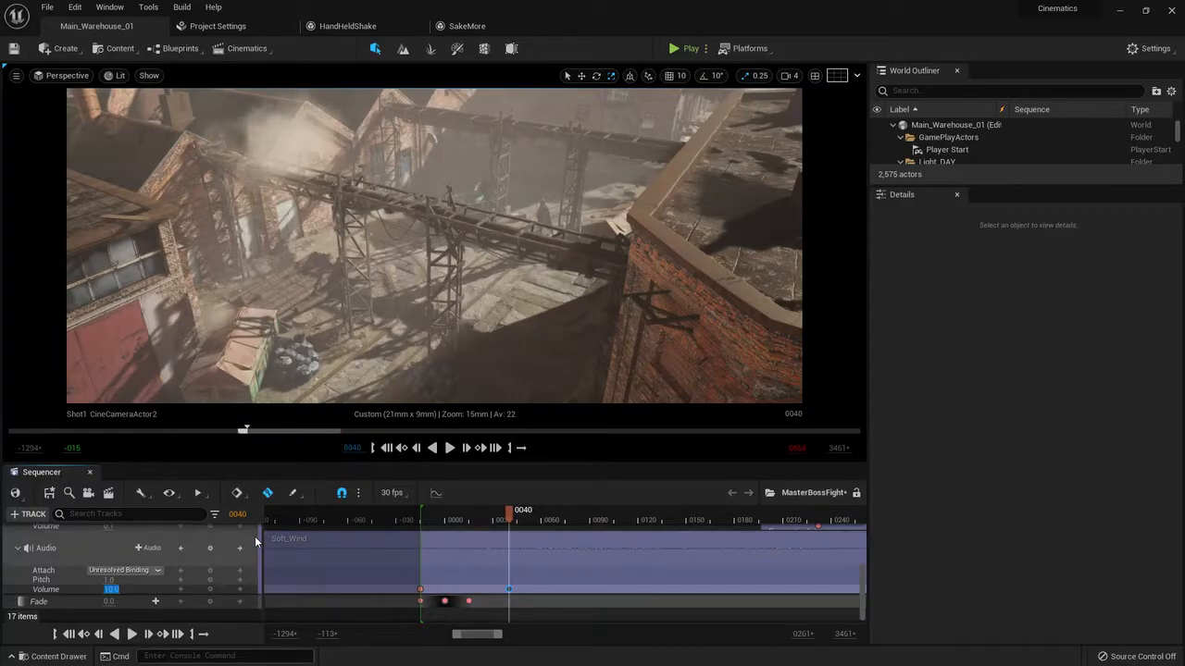
pyautogui.write('5')
pyautogui.press('Return')
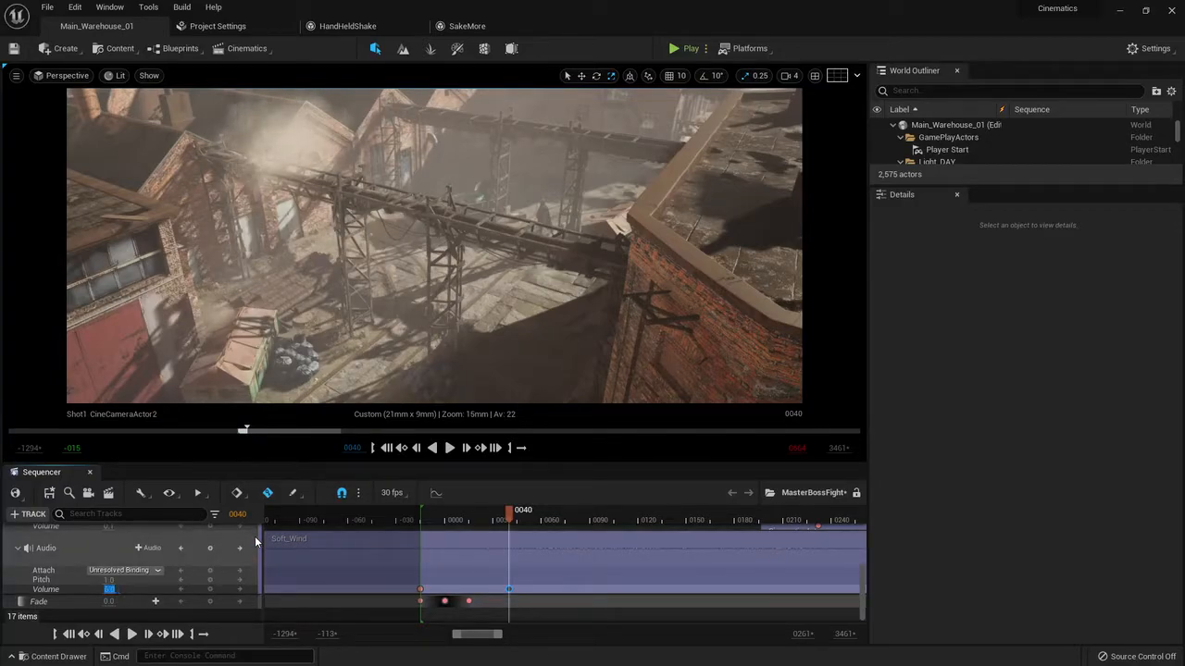
# Play the sequence from its start through Shot4 to hear the wind with the other sounds
pyautogui.click(425, 524)
pyautogui.press('space')
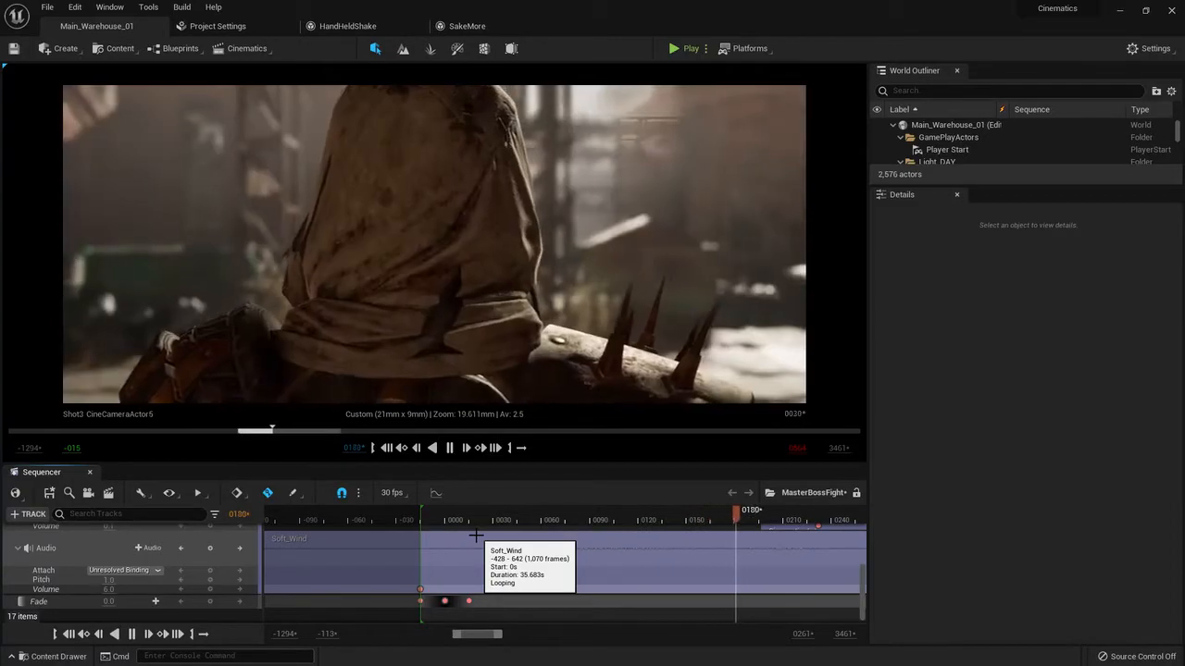
pyautogui.keyDown('ctrl'); pyautogui.scroll(-6, 611, 579); pyautogui.keyUp('ctrl')
pyautogui.moveTo(713, 571); pyautogui.dragTo(399, 561, button='right')
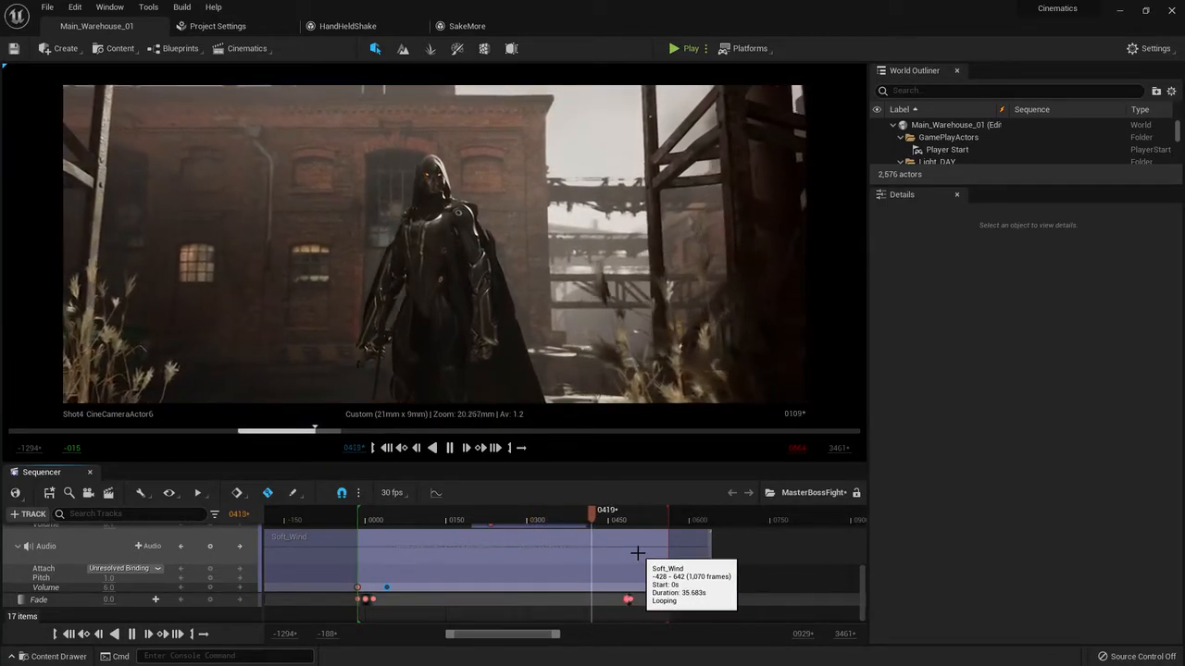
pyautogui.click(620, 518)
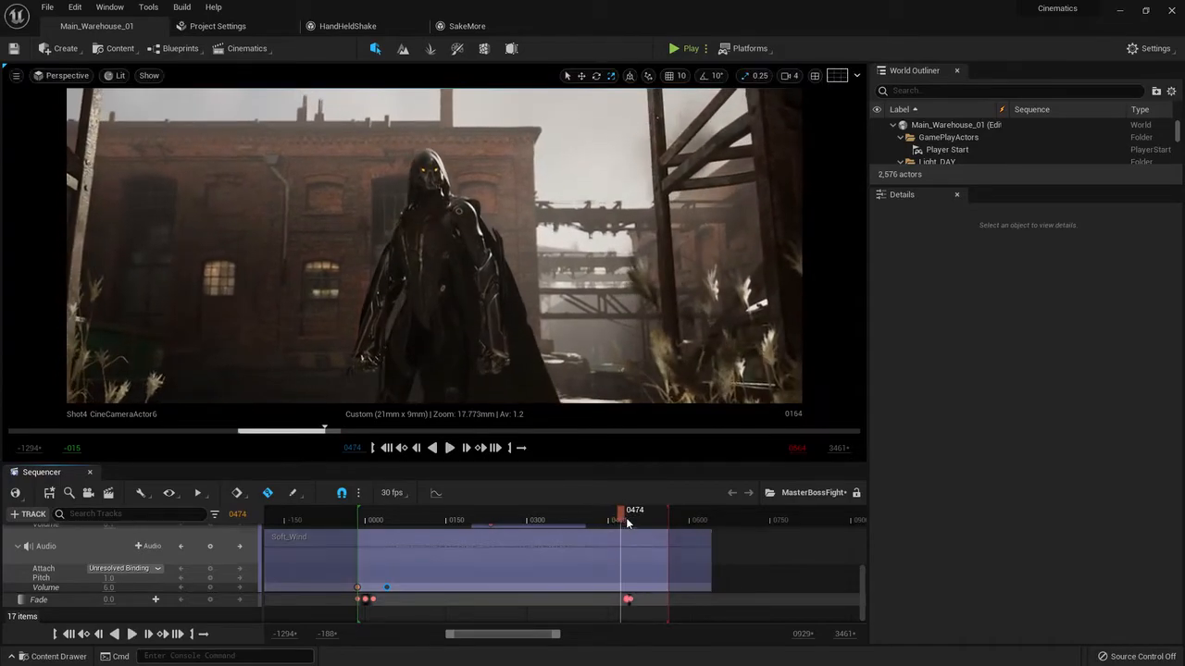
# Key the Soft_Wind volume at 4.0 at frames 148 and 381
pyautogui.moveTo(507, 534); pyautogui.dragTo(456, 558)
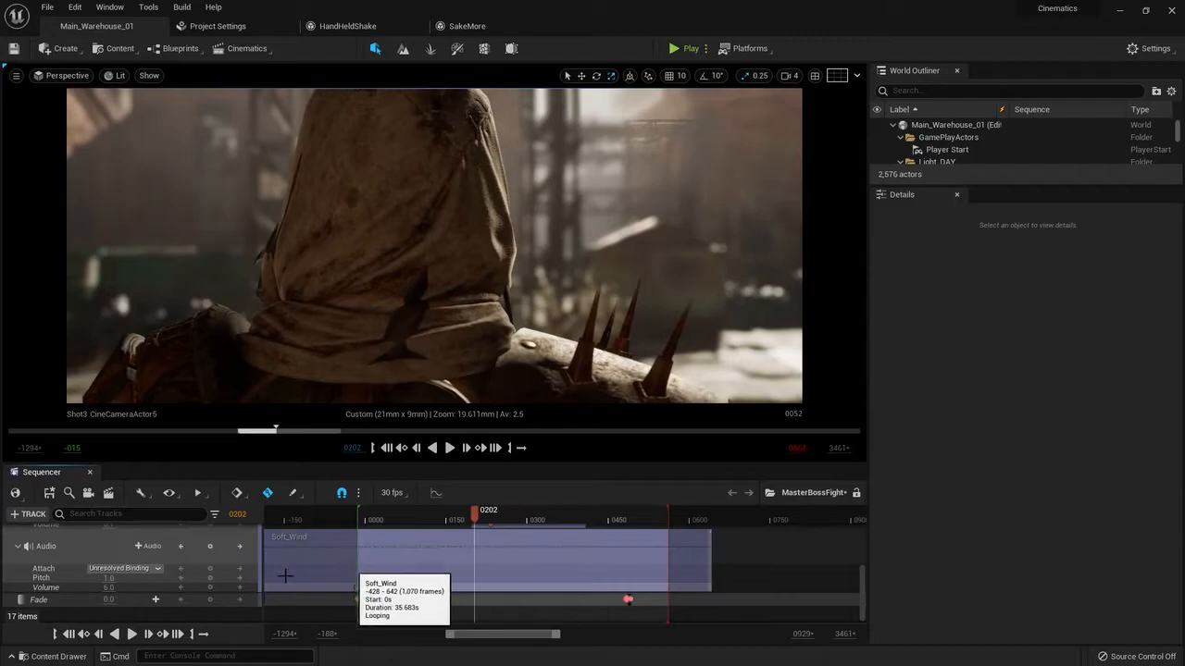
pyautogui.moveTo(473, 515); pyautogui.dragTo(445, 518)
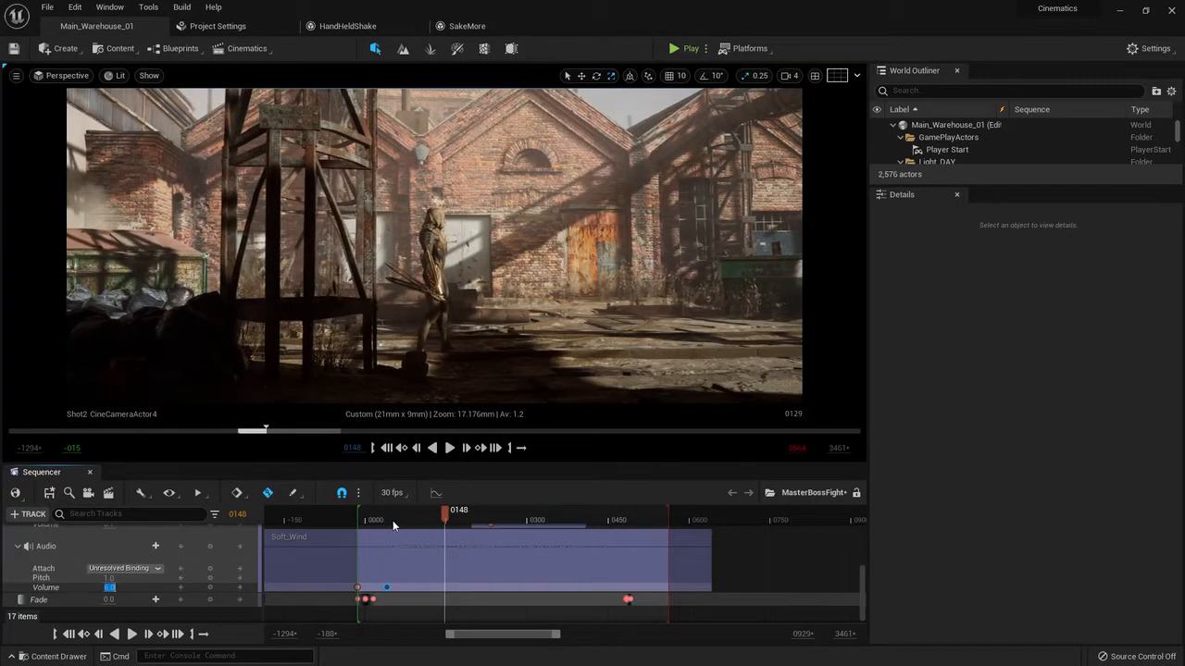
pyautogui.write('4')
pyautogui.press('Return')
pyautogui.moveTo(467, 521); pyautogui.dragTo(572, 525)
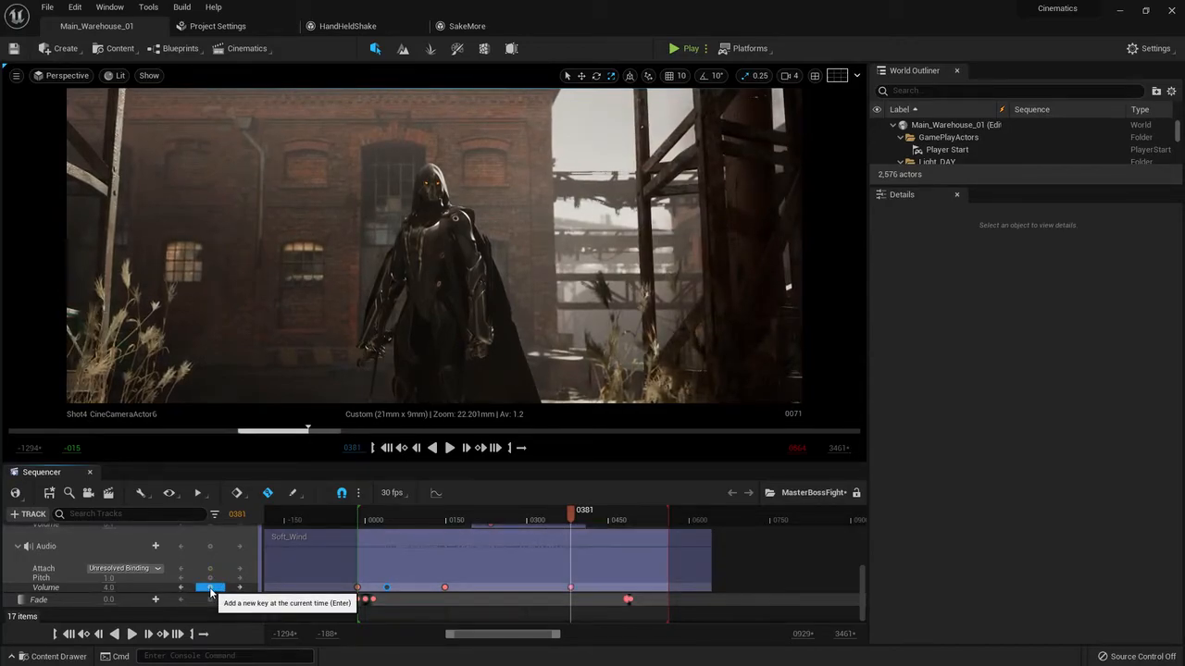
# Key a lower Soft_Wind volume at frame 559 to fade the wind out, and play the ending from frame 293
pyautogui.moveTo(570, 511); pyautogui.dragTo(668, 515)
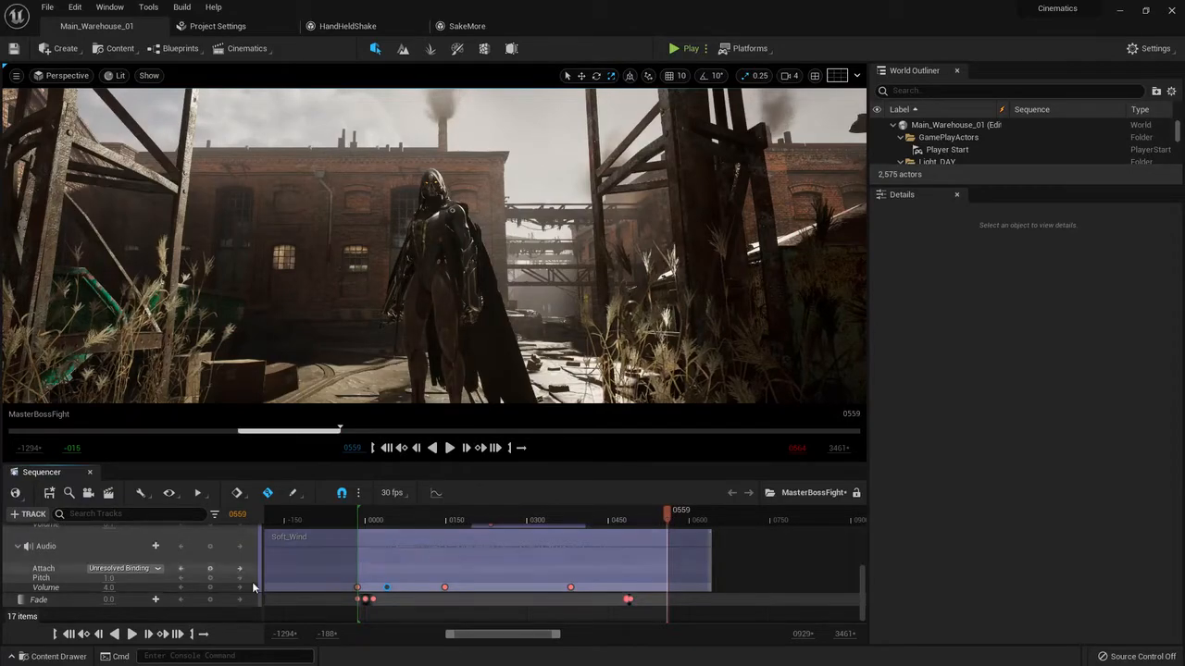
pyautogui.click(109, 588)
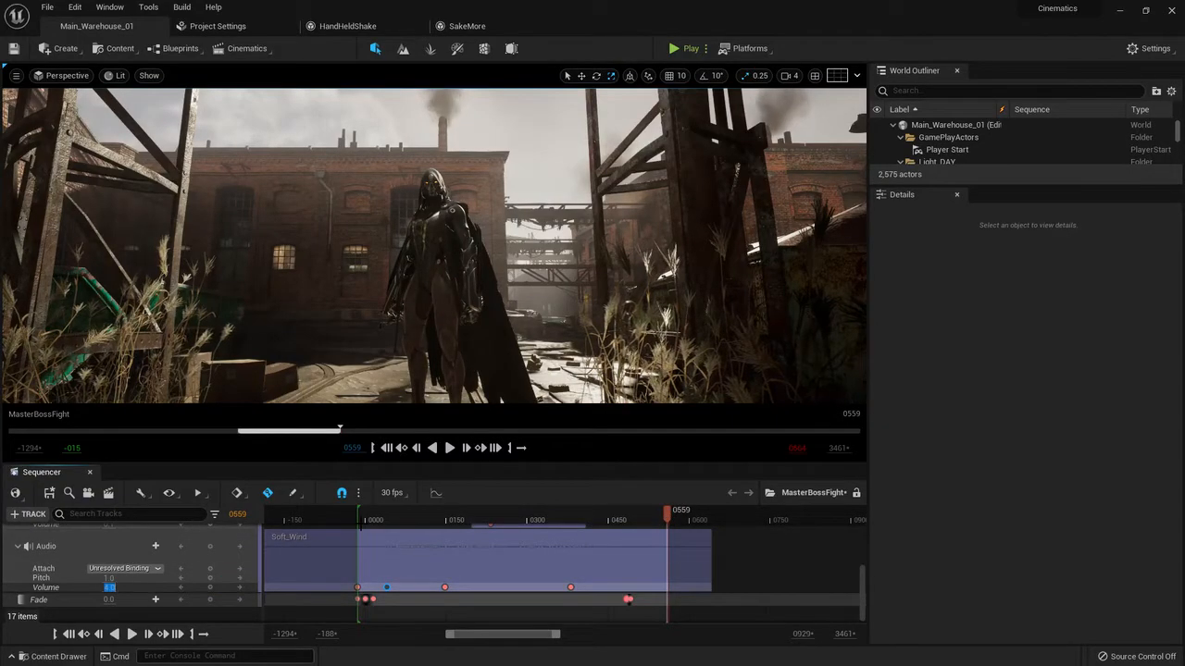
pyautogui.write('4')
pyautogui.press('Return')
pyautogui.click(524, 516)
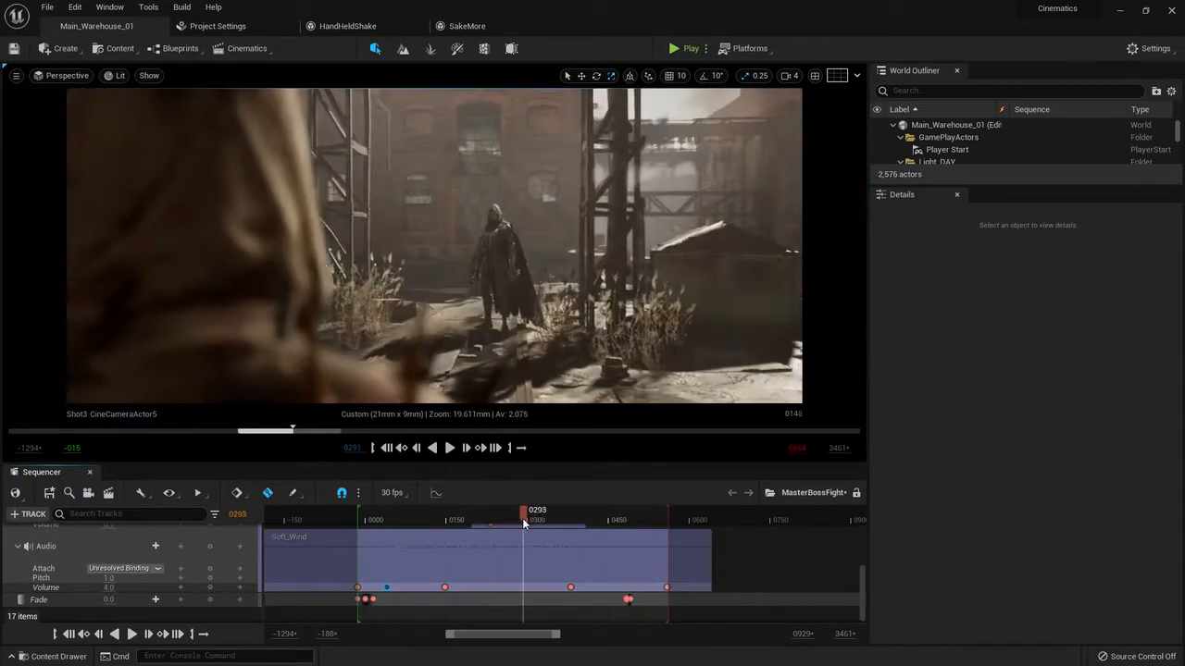
pyautogui.press('space')
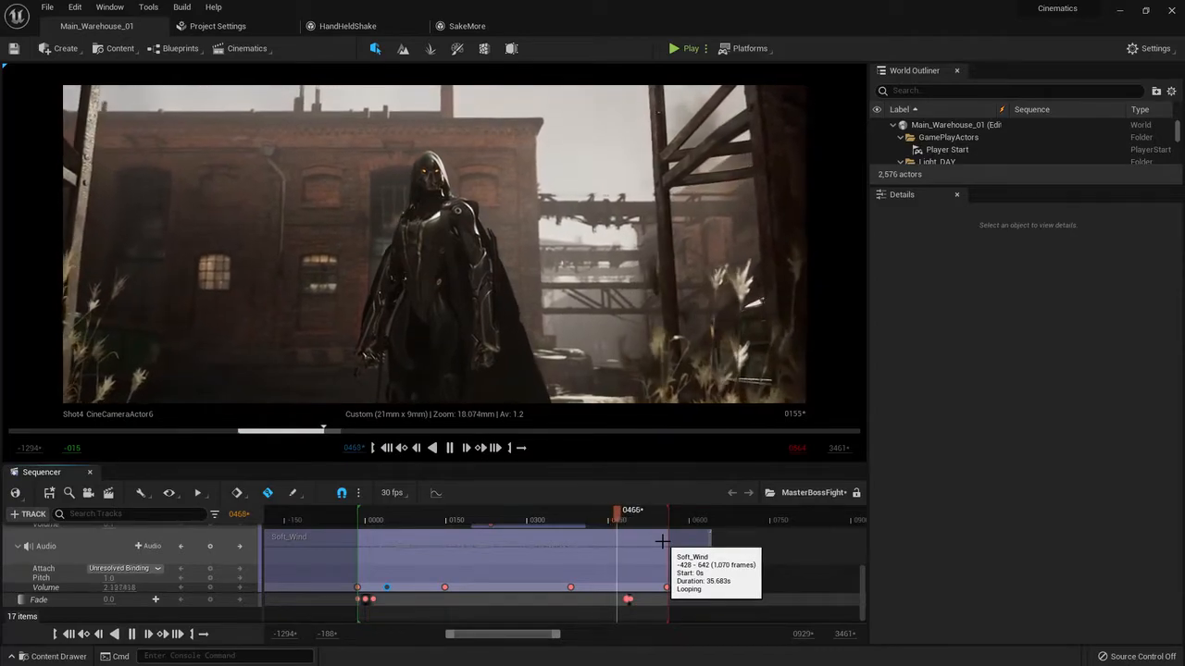
pyautogui.press('space')
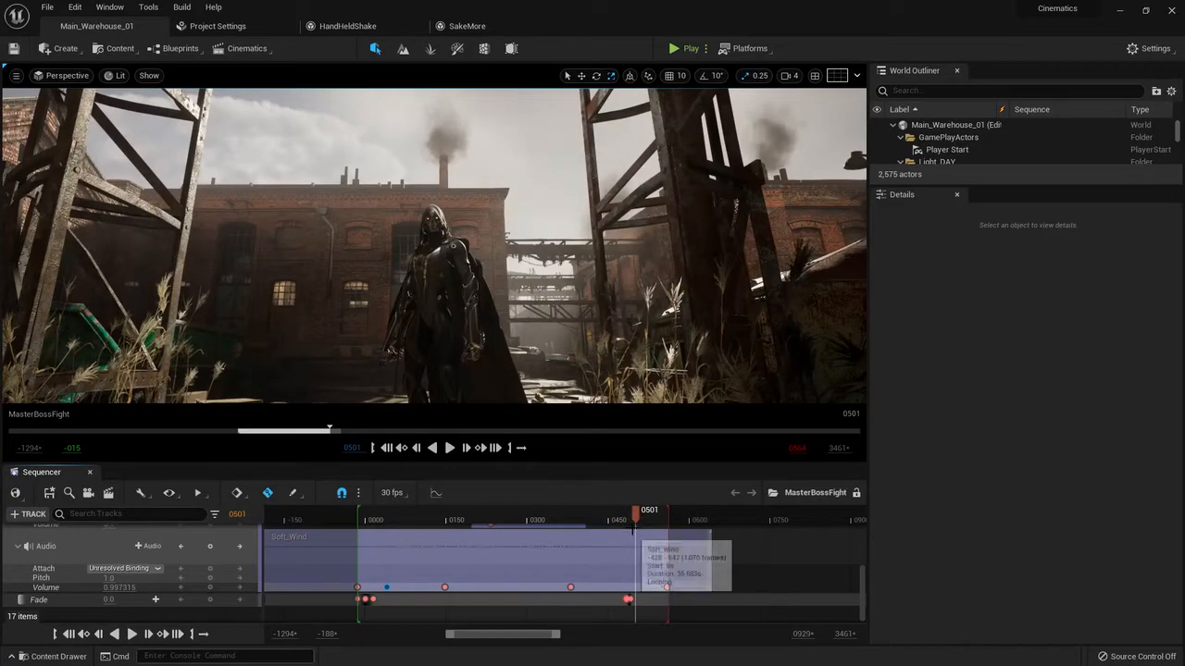
# Examine the drone, intro and wind sections and their volume keys across the timeline
pyautogui.moveTo(636, 514); pyautogui.dragTo(429, 561)
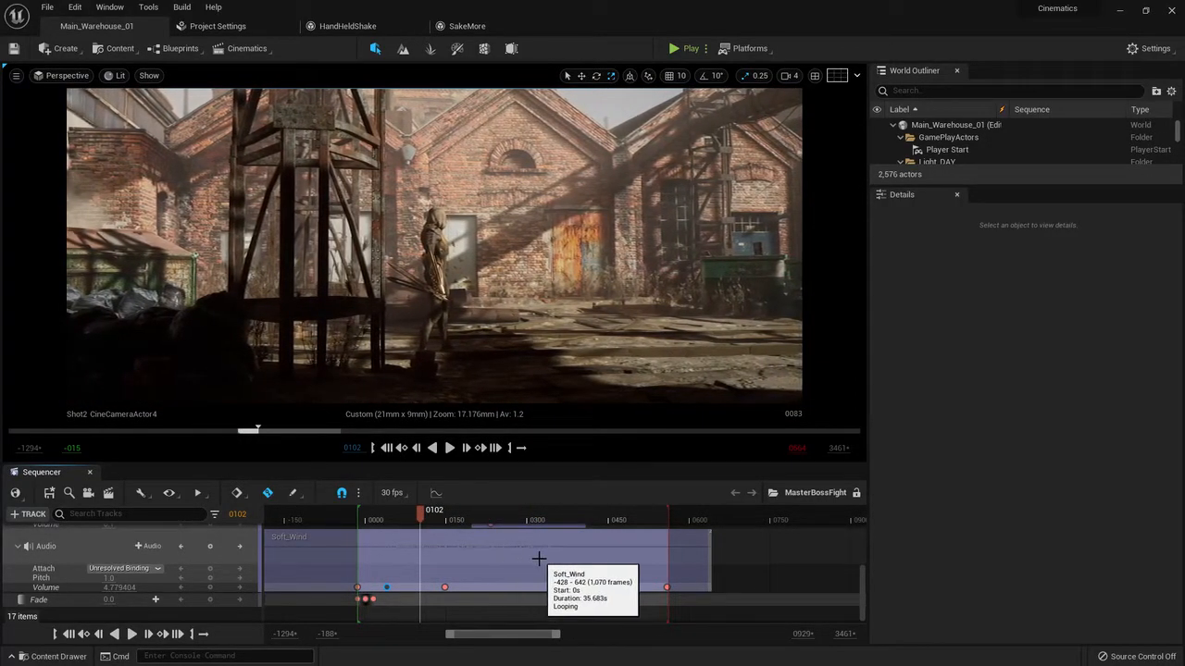
pyautogui.keyDown('ctrl'); pyautogui.scroll(-4, 537, 560); pyautogui.keyUp('ctrl')
pyautogui.scroll(3, 537, 560)
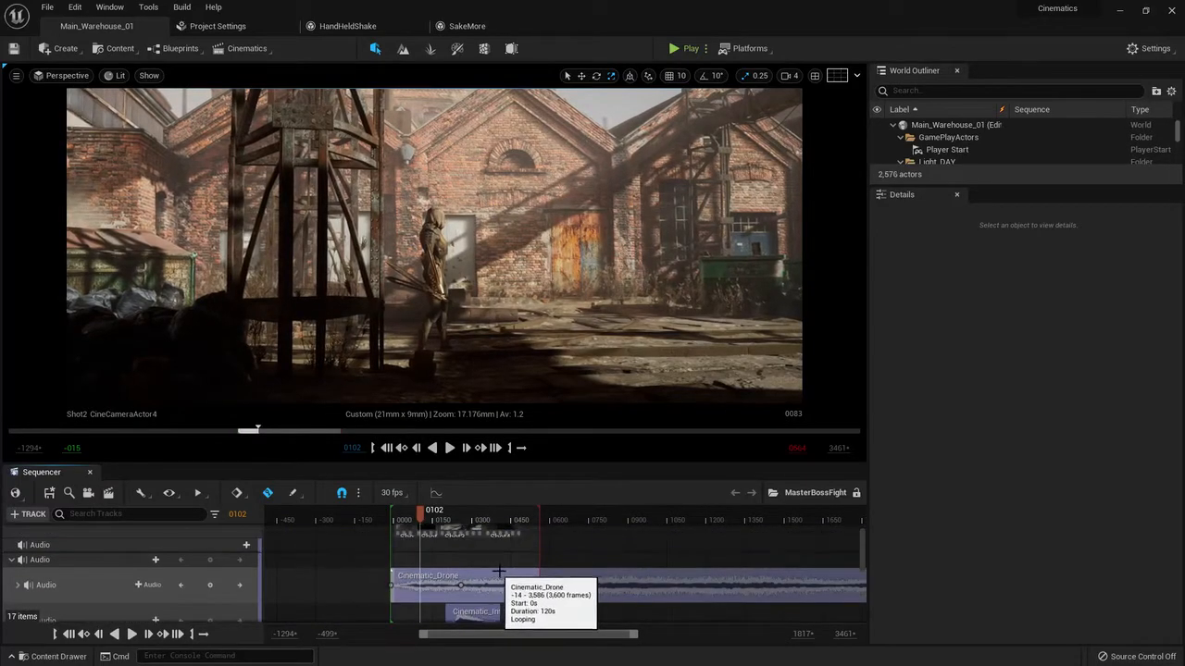
pyautogui.scroll(-3, 491, 577)
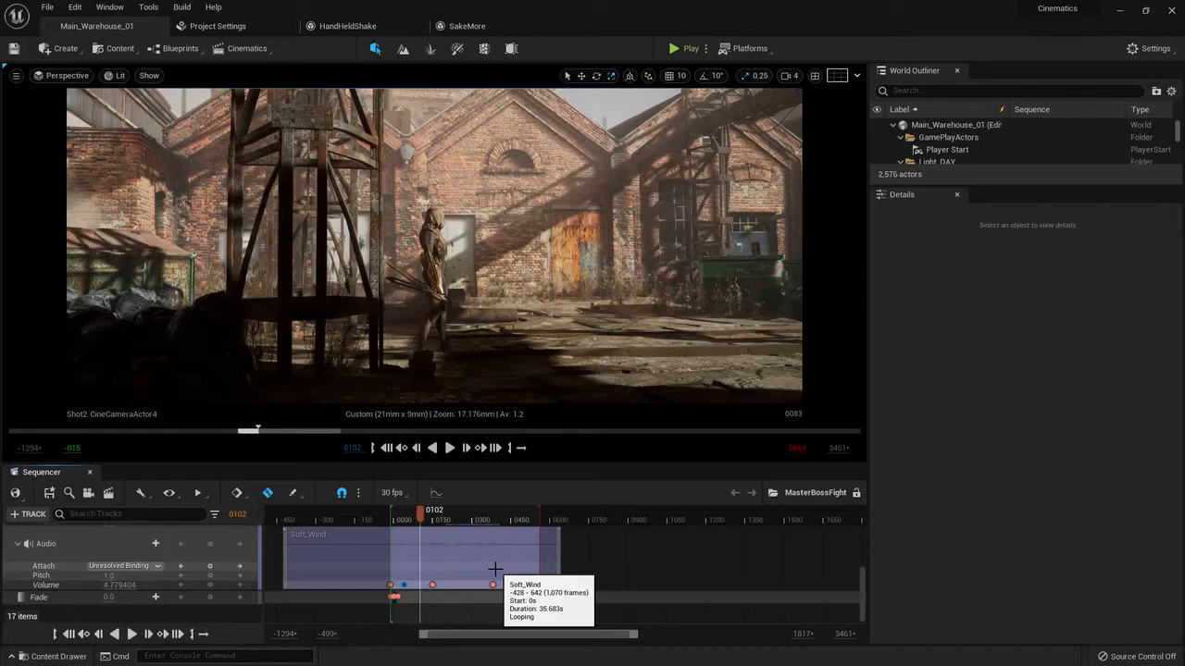
pyautogui.keyDown('ctrl'); pyautogui.scroll(4, 495, 569); pyautogui.keyUp('ctrl')
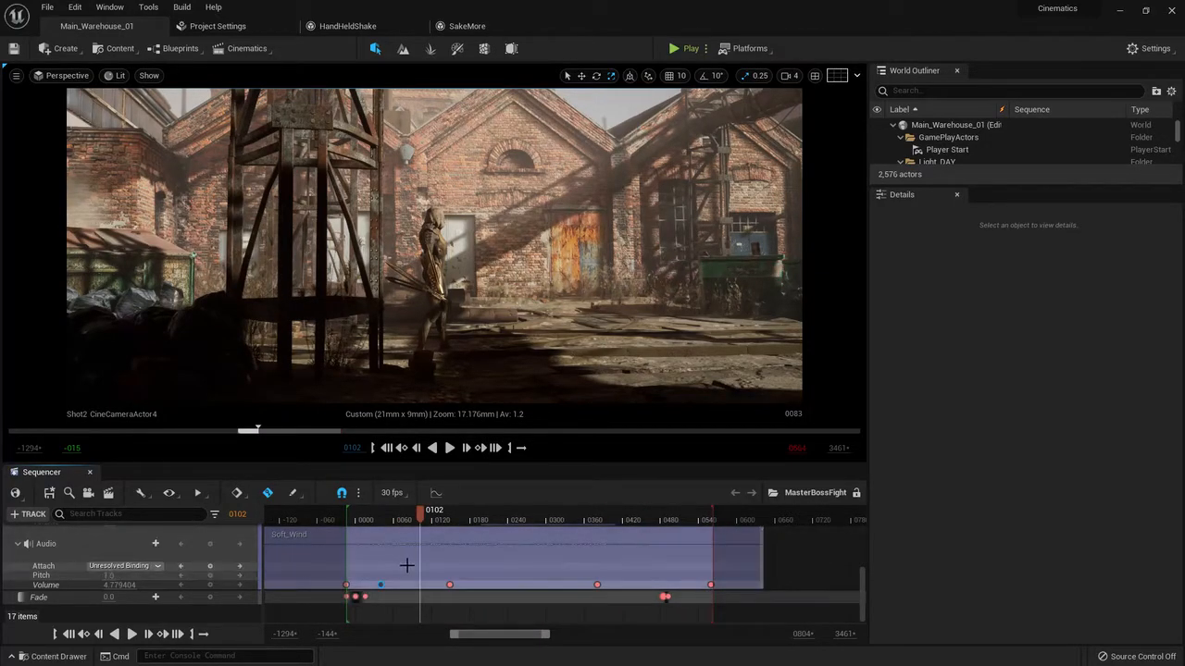
pyautogui.keyDown('ctrl'); pyautogui.scroll(1, 380, 570); pyautogui.keyUp('ctrl')
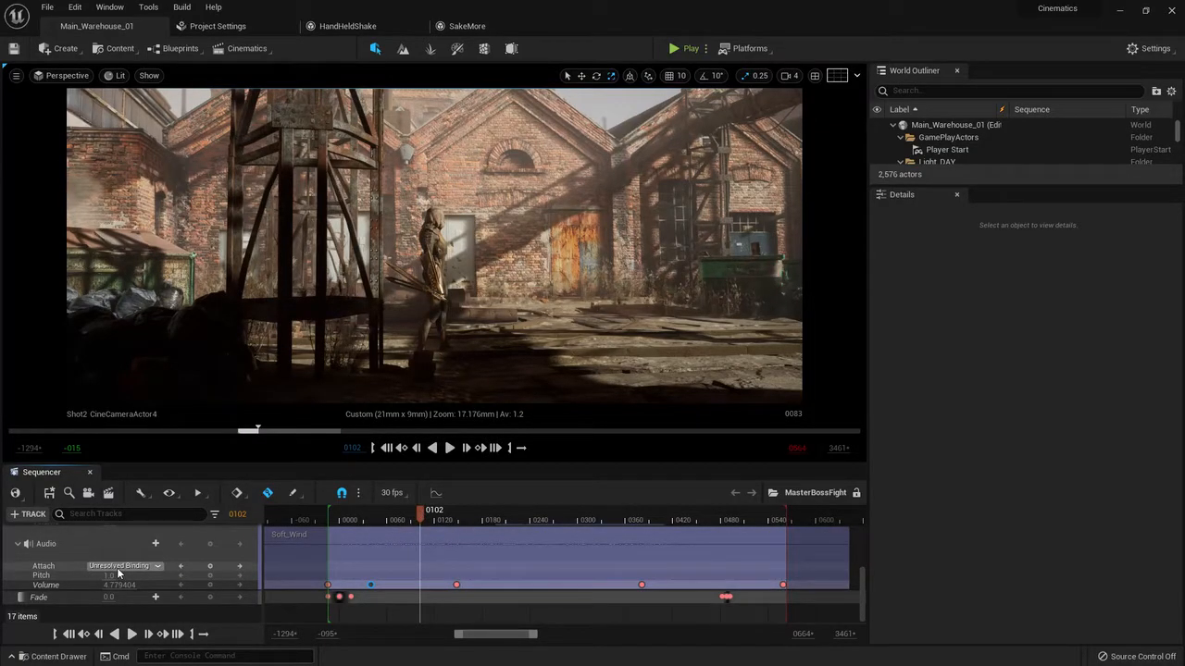
pyautogui.moveTo(494, 548); pyautogui.dragTo(489, 585, button='right')
pyautogui.keyDown('ctrl'); pyautogui.scroll(-3, 480, 550); pyautogui.keyUp('ctrl')
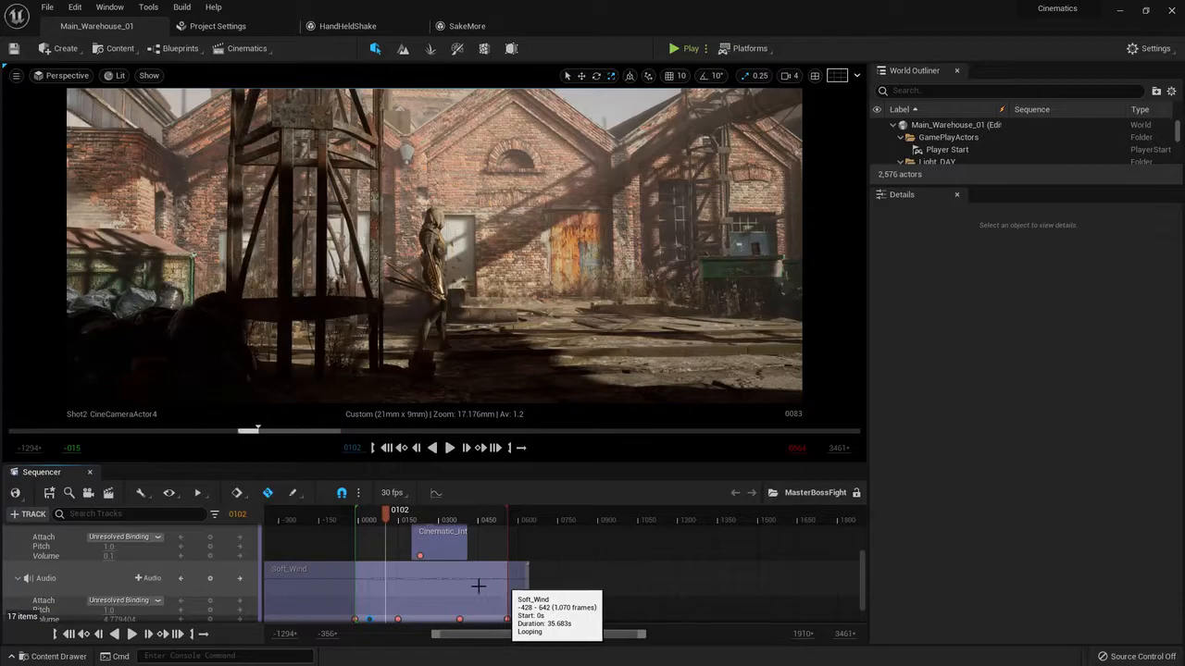
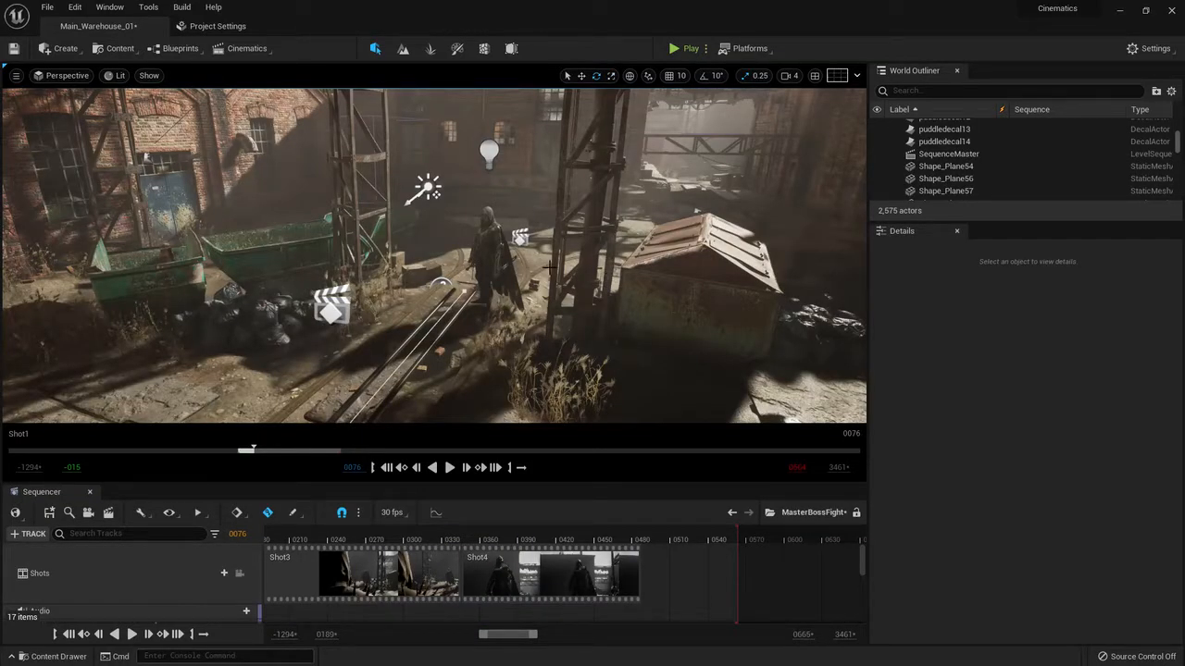
# Look over the courtyard around the hooded Idle character for a spot to place a particle effect
pyautogui.moveTo(563, 274); pyautogui.dragTo(646, 271, button='right')
pyautogui.press('a')
pyautogui.press('a')
pyautogui.moveTo(521, 272); pyautogui.dragTo(546, 262, button='right')
pyautogui.press('a')
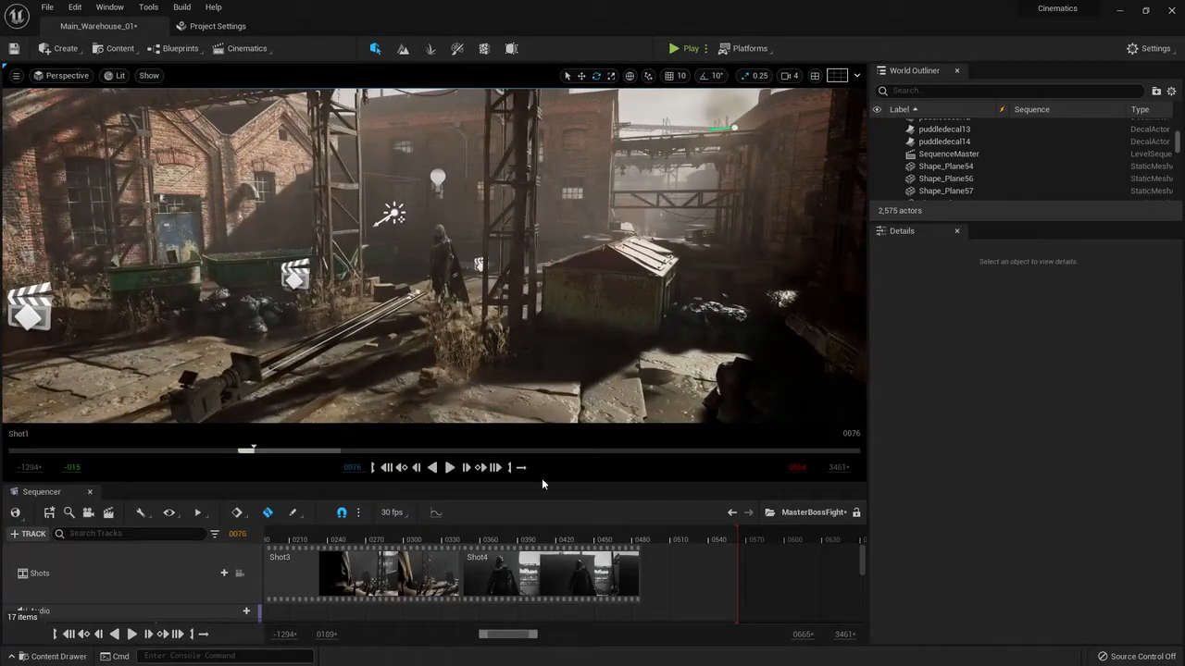
pyautogui.click(448, 259)
pyautogui.press('f')
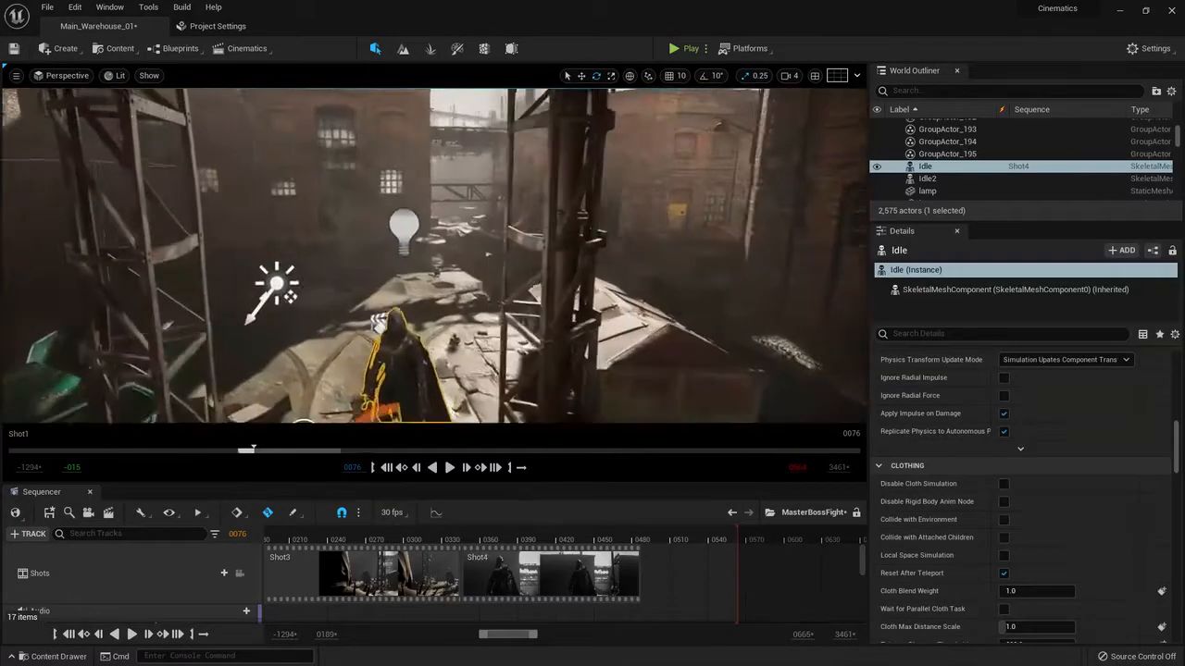
pyautogui.press('d')
pyautogui.moveTo(518, 215); pyautogui.dragTo(561, 226, button='right')
pyautogui.click(561, 226)
pyautogui.press('s')
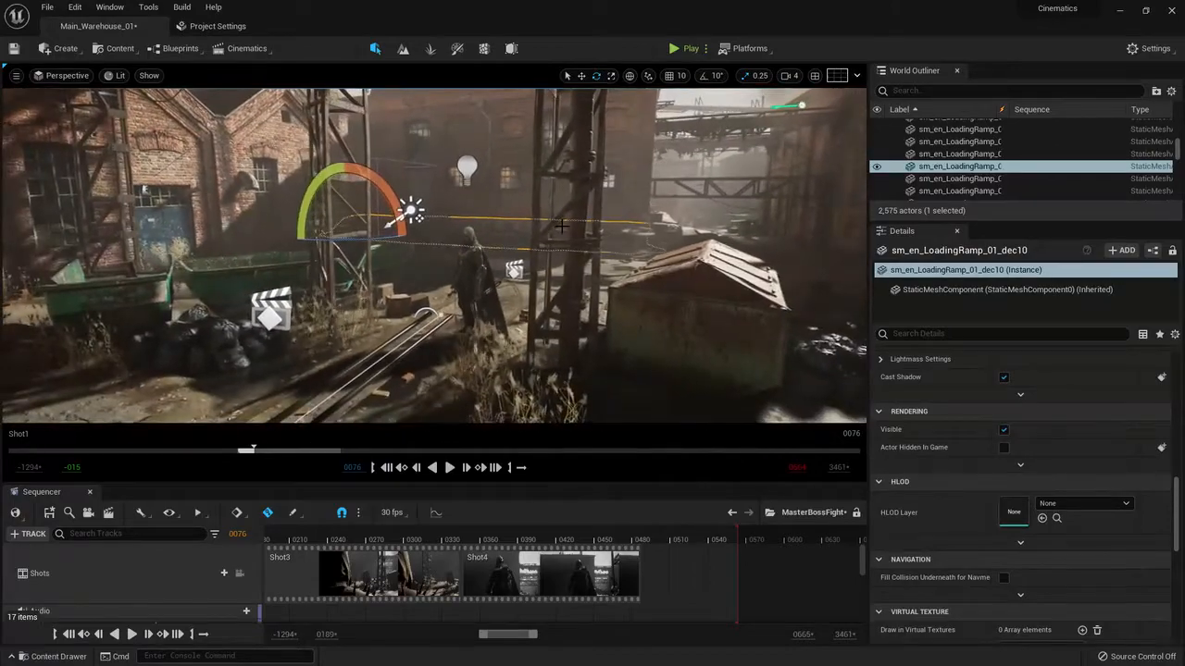
# Place the P_Ultimate_Portal_Rogue particle system from the project content on the ground at the hooded character's feet
pyautogui.hotkey('ctrl', 'space')
pyautogui.click(535, 551)
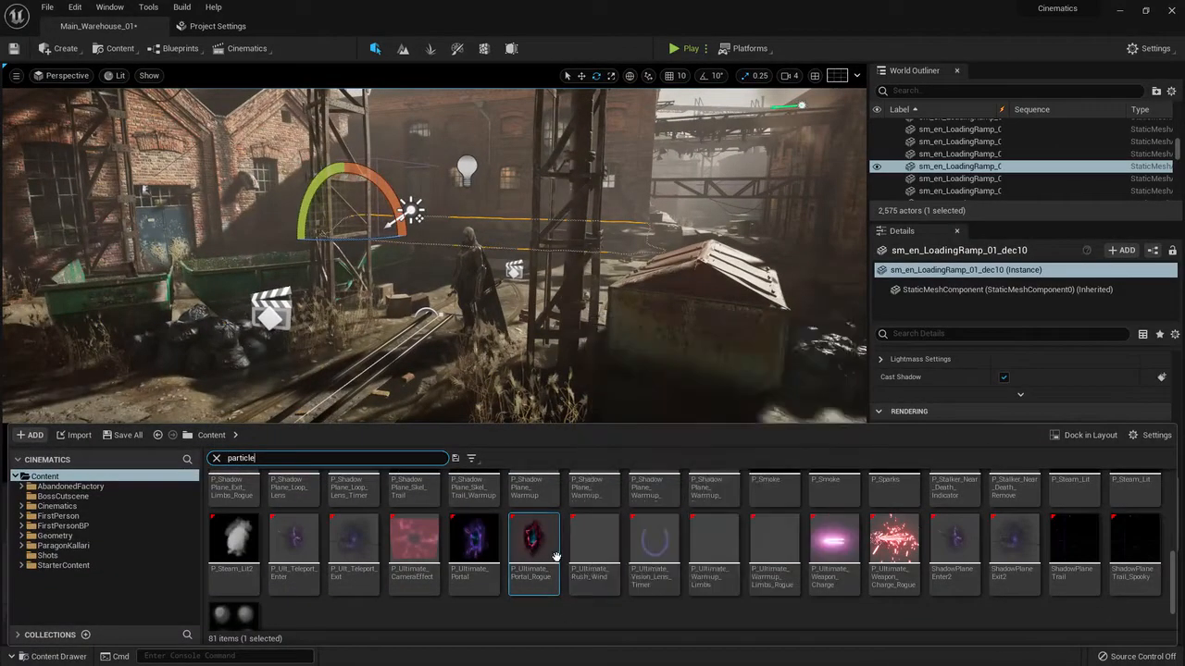
pyautogui.press('w')
pyautogui.moveTo(536, 388); pyautogui.dragTo(537, 389, button='right')
pyautogui.hotkey('ctrl', 'space')
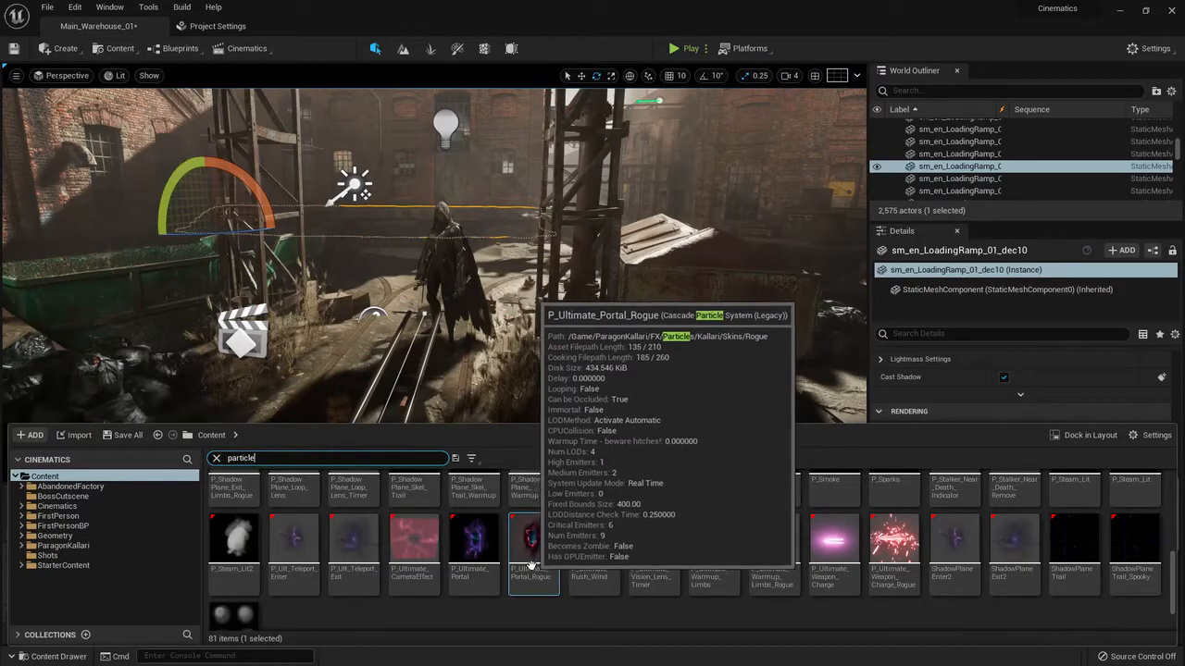
pyautogui.moveTo(537, 558); pyautogui.dragTo(437, 355)
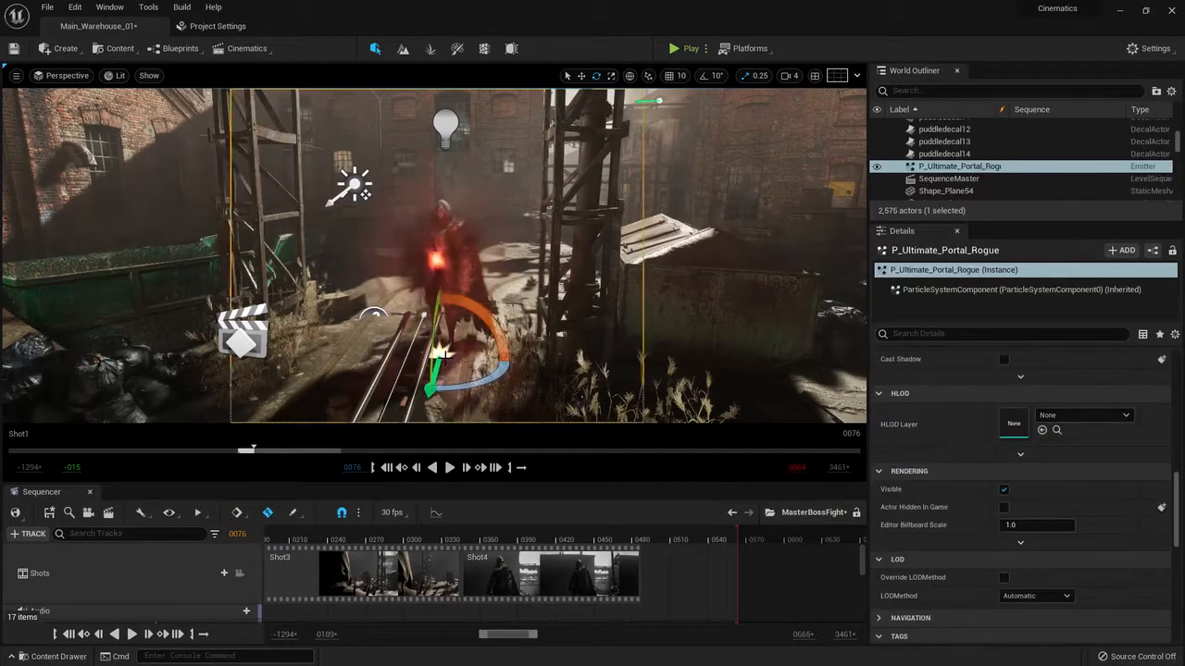
# Move the portal emitter along the X axis under the hooded character, to an X location of about -799
pyautogui.moveTo(563, 281); pyautogui.dragTo(759, 281, button='right')
pyautogui.moveTo(541, 255); pyautogui.dragTo(472, 298, button='right')
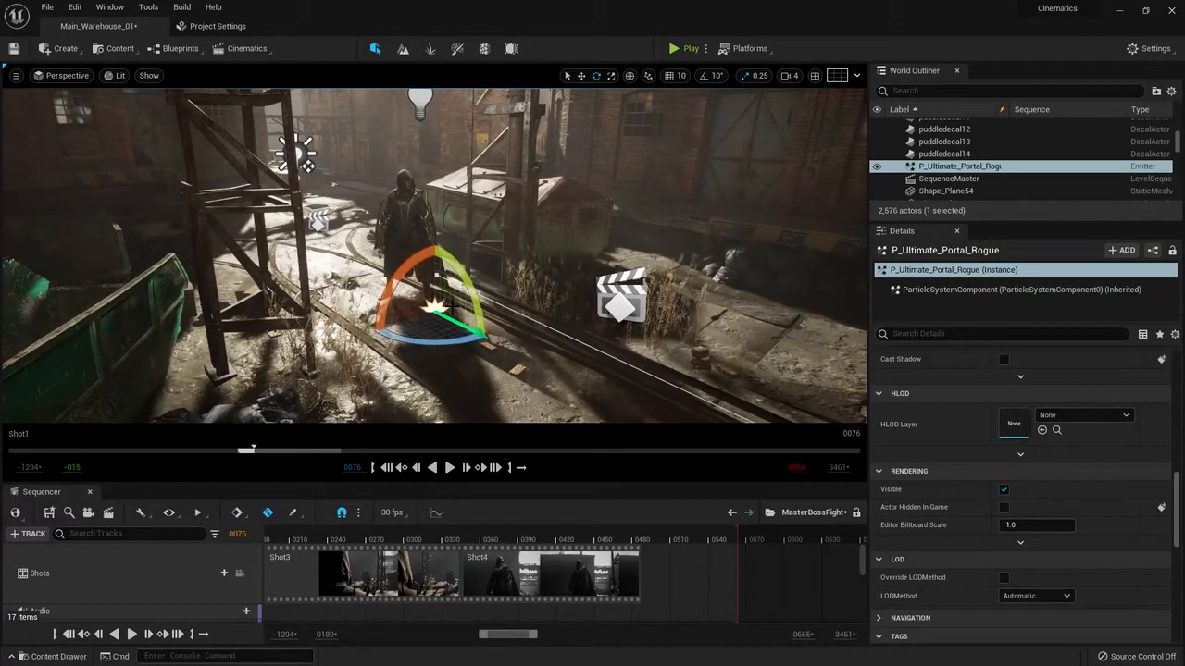
pyautogui.moveTo(505, 293); pyautogui.dragTo(398, 342, button='right')
pyautogui.keyDown('alt'); pyautogui.moveTo(515, 303); pyautogui.dragTo(454, 291); pyautogui.keyUp('alt')
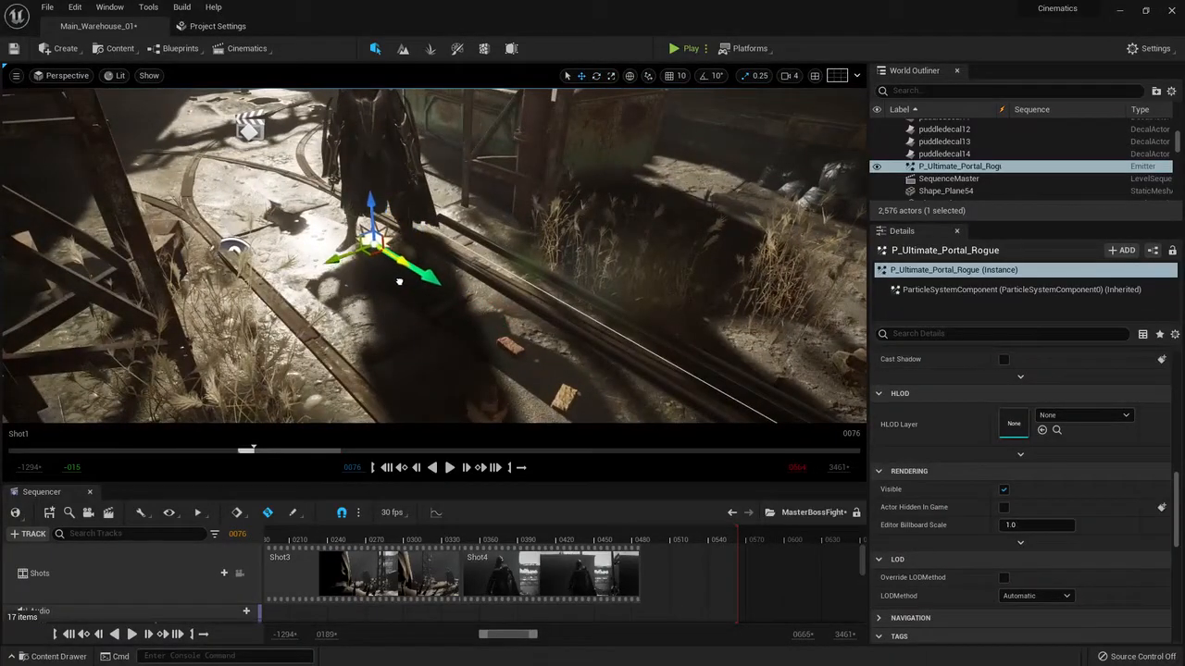
pyautogui.keyDown('alt'); pyautogui.moveTo(432, 259); pyautogui.dragTo(411, 112); pyautogui.keyUp('alt')
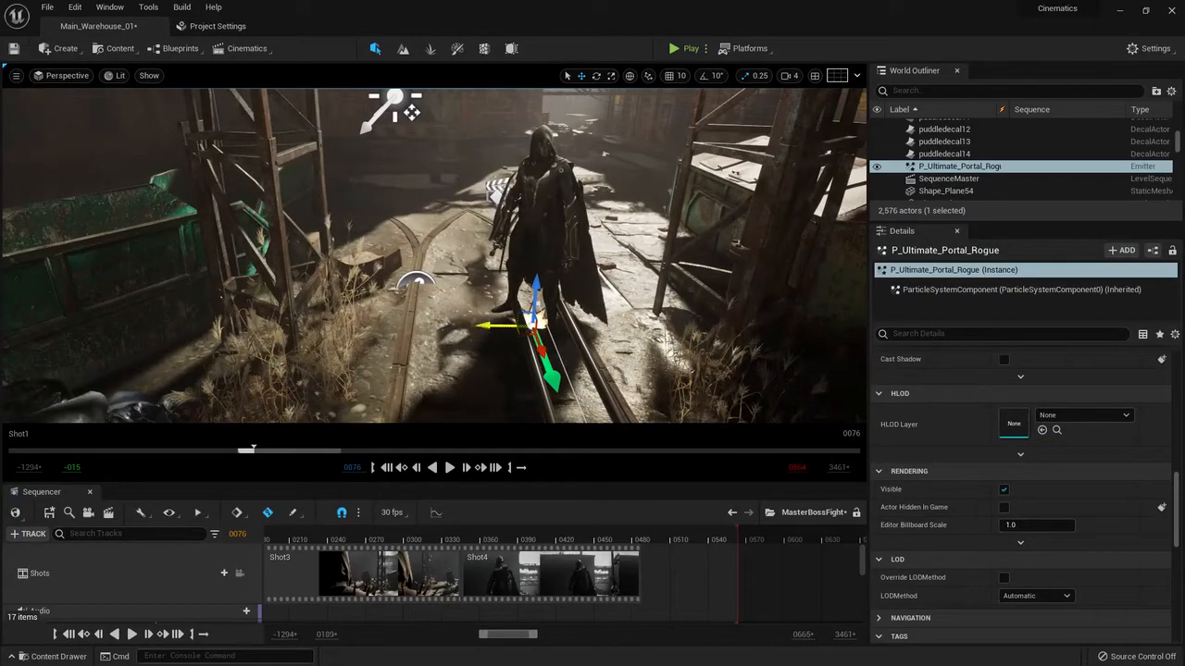
pyautogui.keyDown('alt'); pyautogui.moveTo(491, 325); pyautogui.dragTo(933, 380); pyautogui.keyUp('alt')
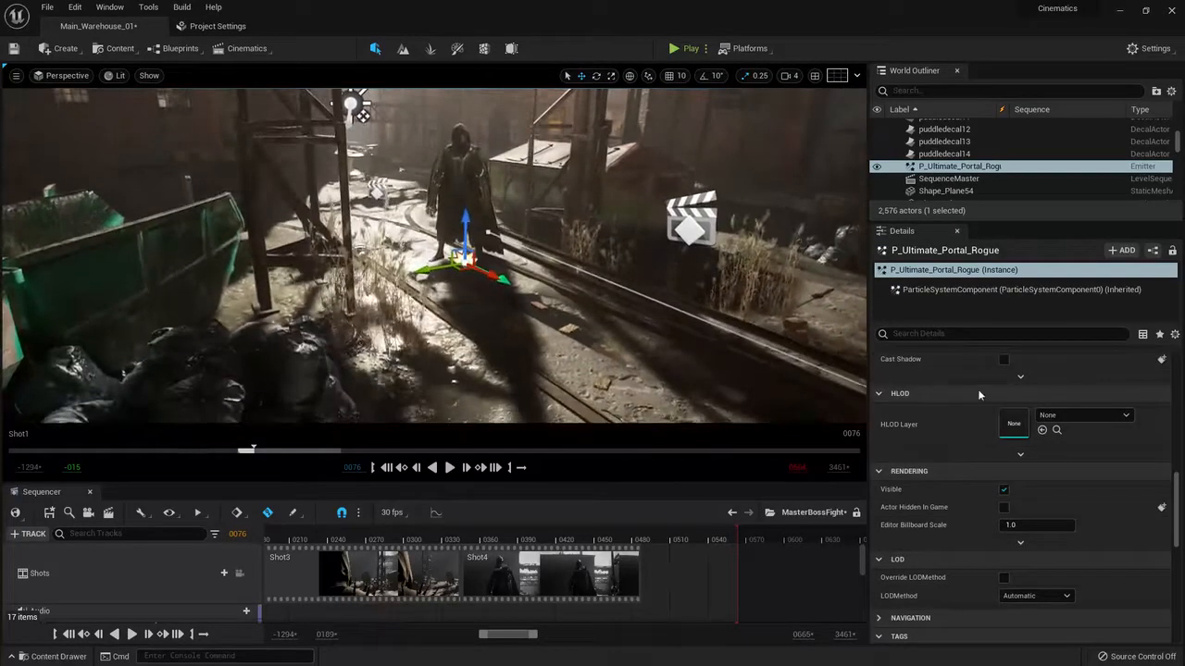
pyautogui.keyDown('alt'); pyautogui.moveTo(600, 223); pyautogui.dragTo(1043, 427); pyautogui.keyUp('alt')
pyautogui.scroll(7, 1017, 422)
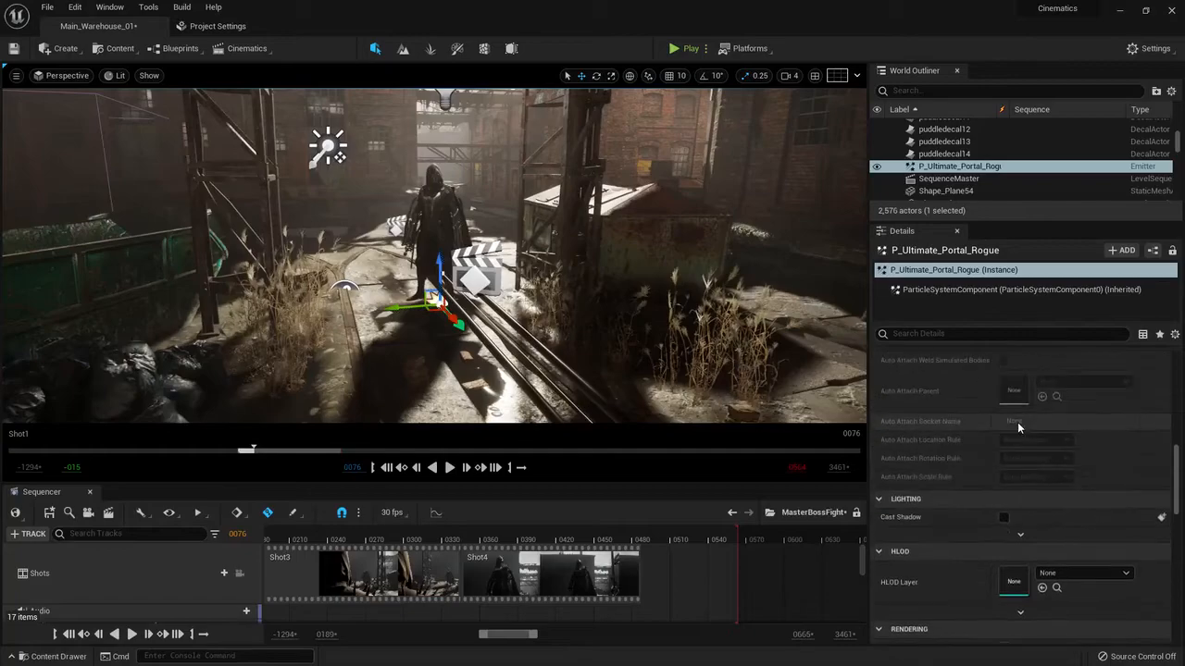
pyautogui.scroll(6, 1023, 478)
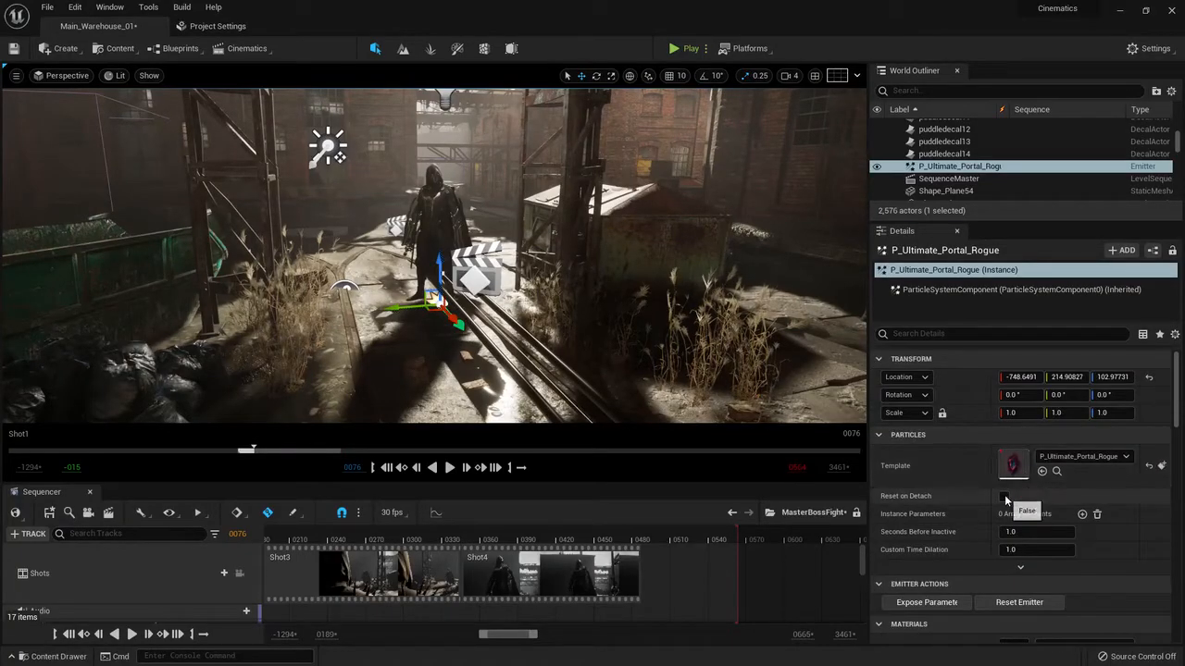
pyautogui.moveTo(556, 278); pyautogui.dragTo(391, 361, button='right')
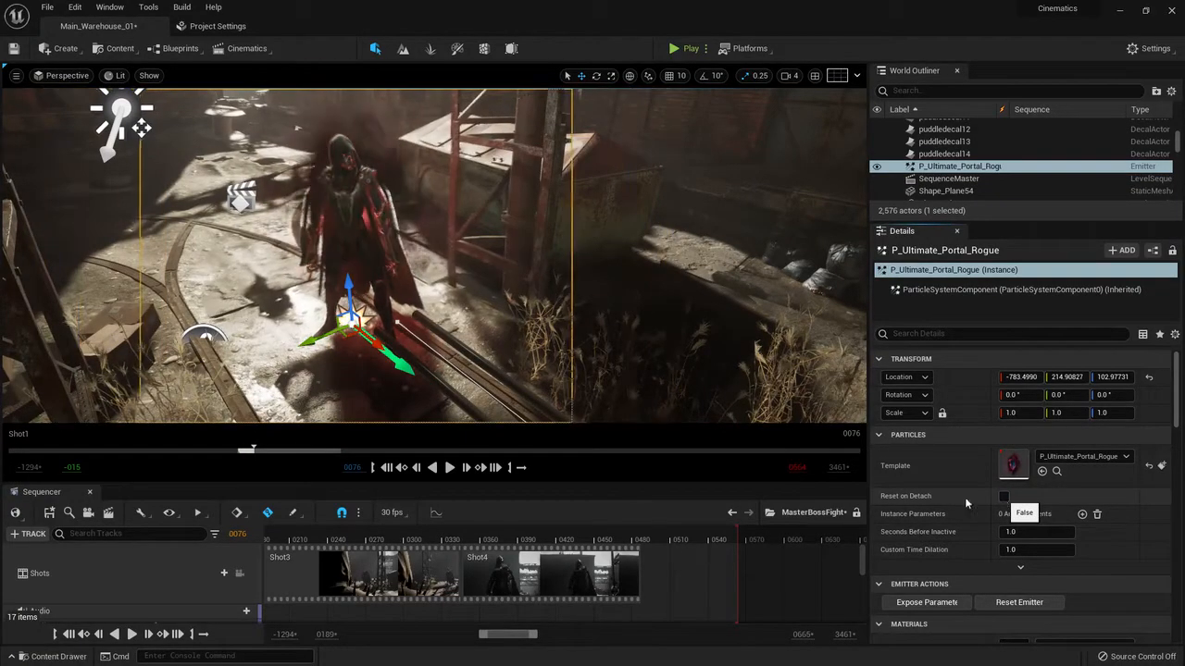
pyautogui.moveTo(376, 344); pyautogui.dragTo(364, 335)
pyautogui.moveTo(364, 335)
pyautogui.mouseDown(button='right')
pyautogui.moveTo(231, 278)
pyautogui.moveTo(351, 273)
pyautogui.moveTo(359, 315)
pyautogui.mouseUp(button='right')
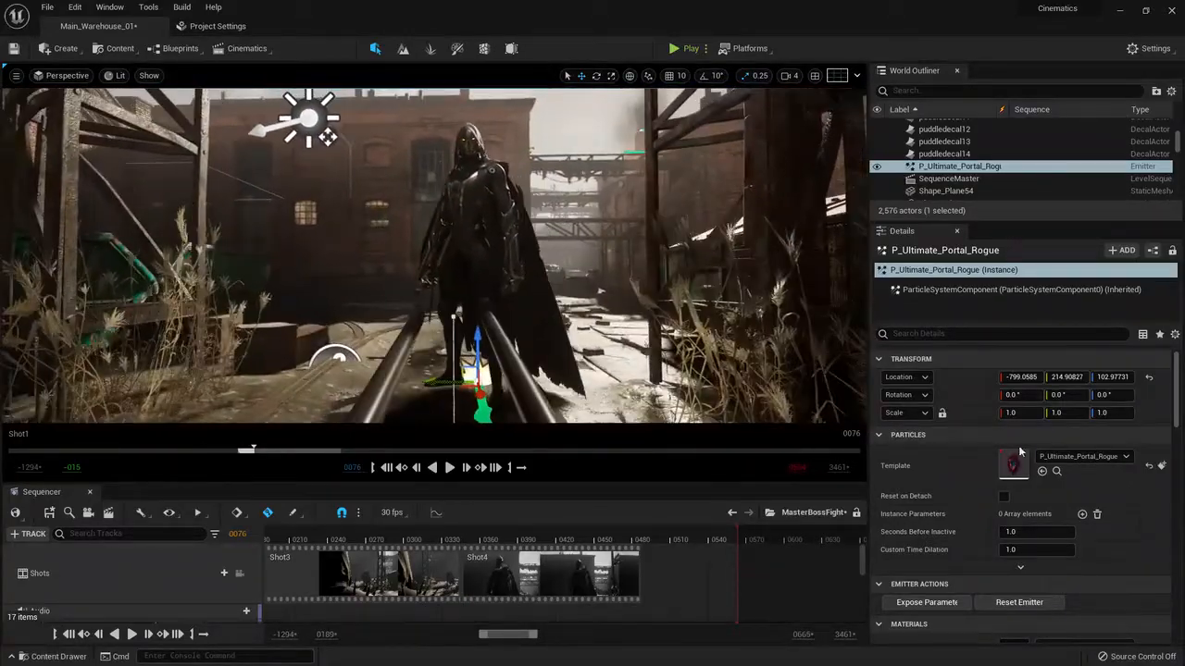
# Switch Reset on Detach on and off to replay the portal effect, and shift the emitter to X about -812
pyautogui.click(1005, 497)
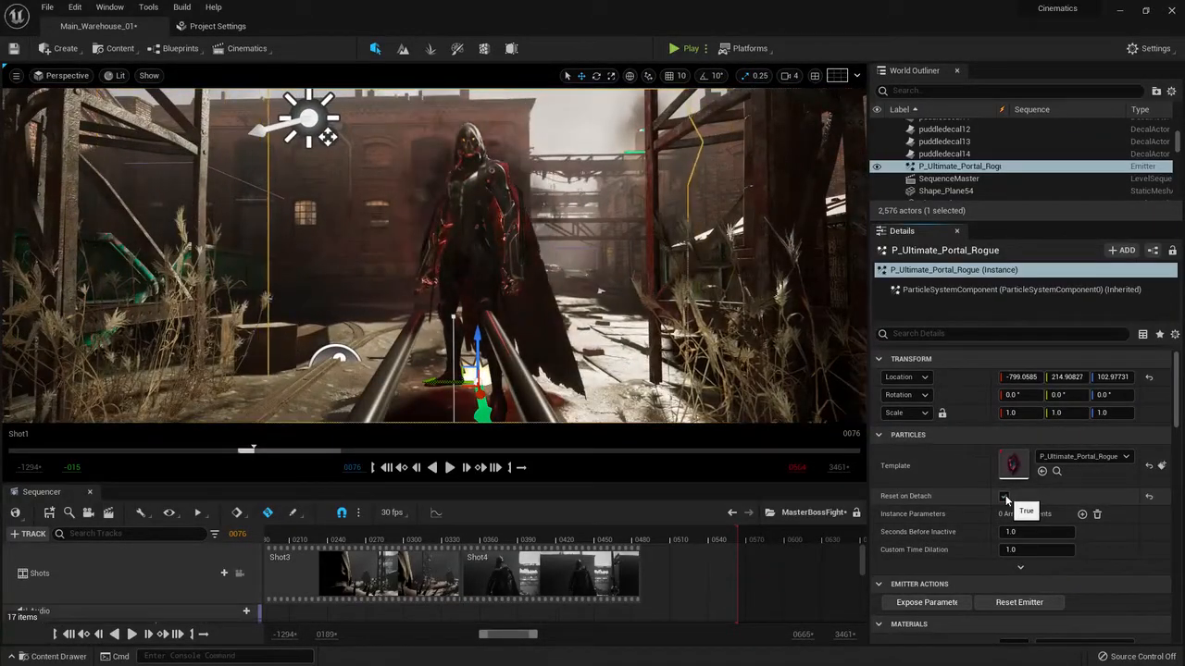
pyautogui.moveTo(424, 334); pyautogui.dragTo(518, 379, button='right')
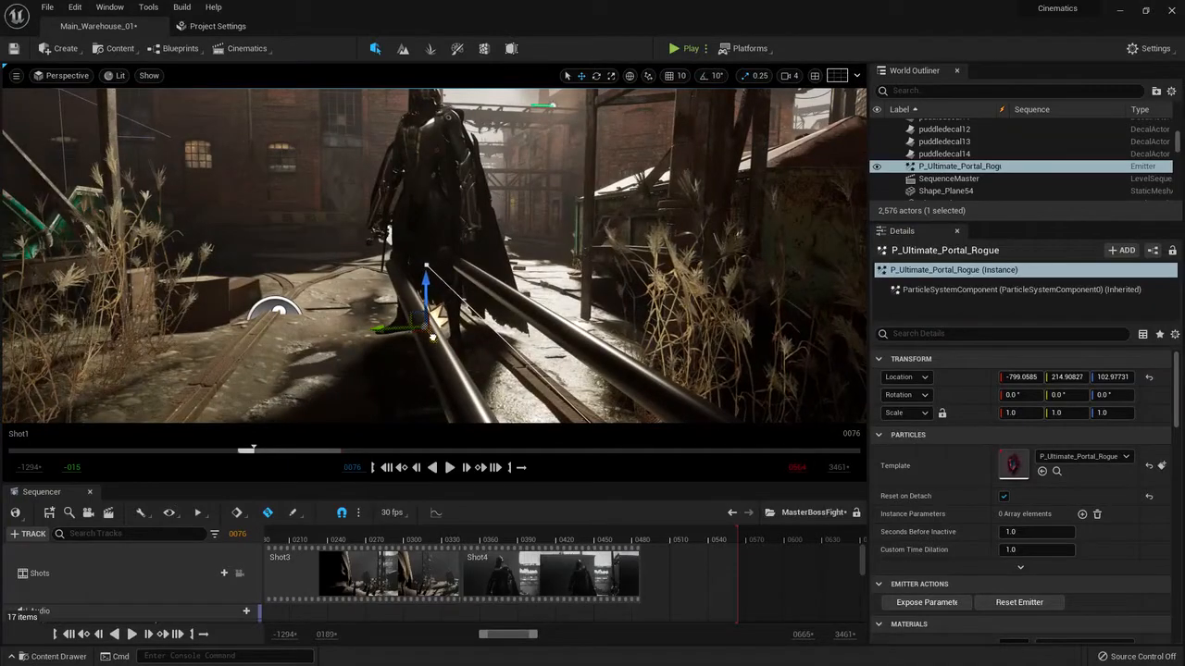
pyautogui.click(1004, 497)
pyautogui.moveTo(648, 370); pyautogui.dragTo(625, 280, button='right')
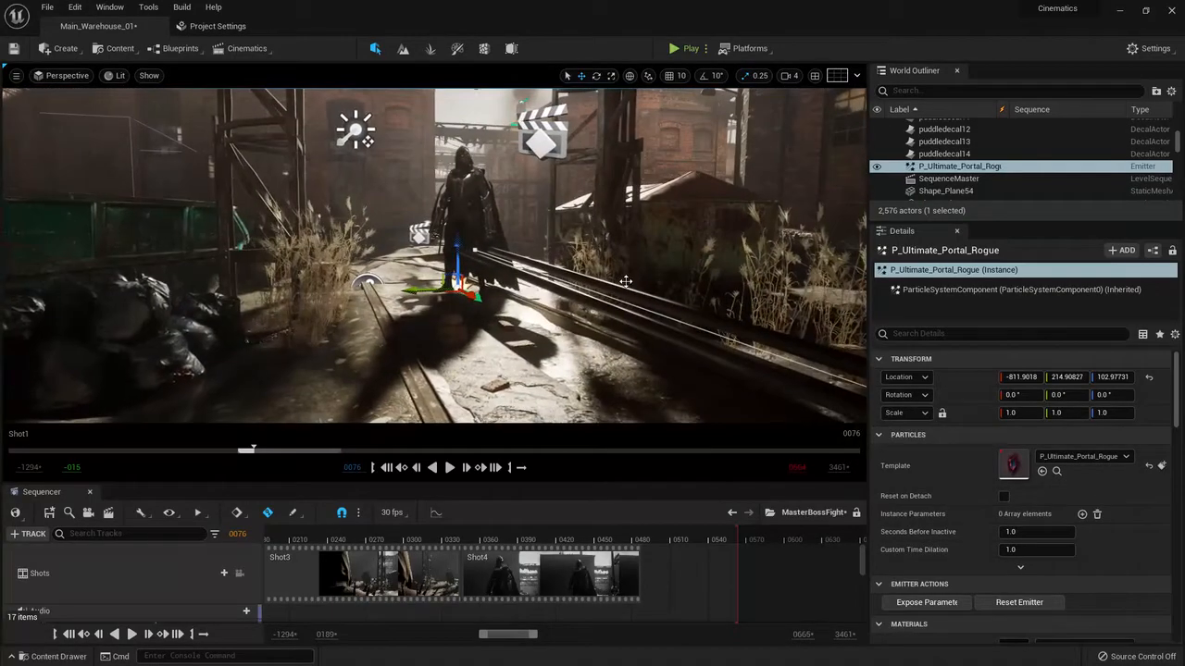
# Lock the viewport to the shot cameras and move the playhead to frame 456 in Shot4
pyautogui.click(239, 573)
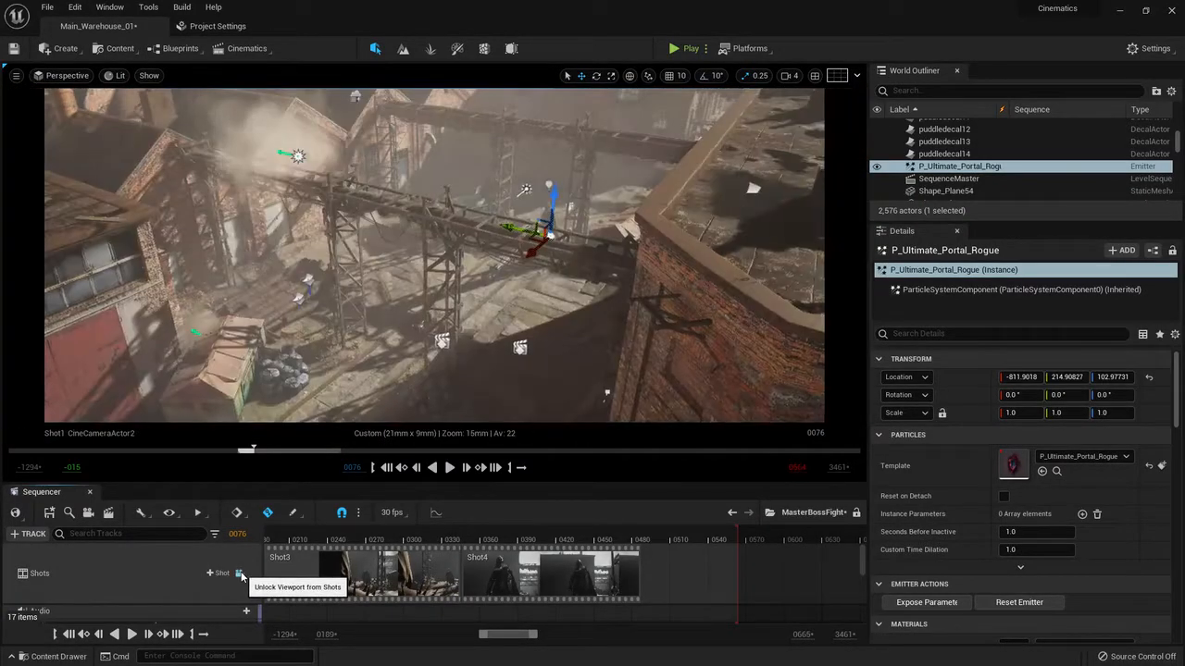
pyautogui.moveTo(344, 540); pyautogui.dragTo(603, 552)
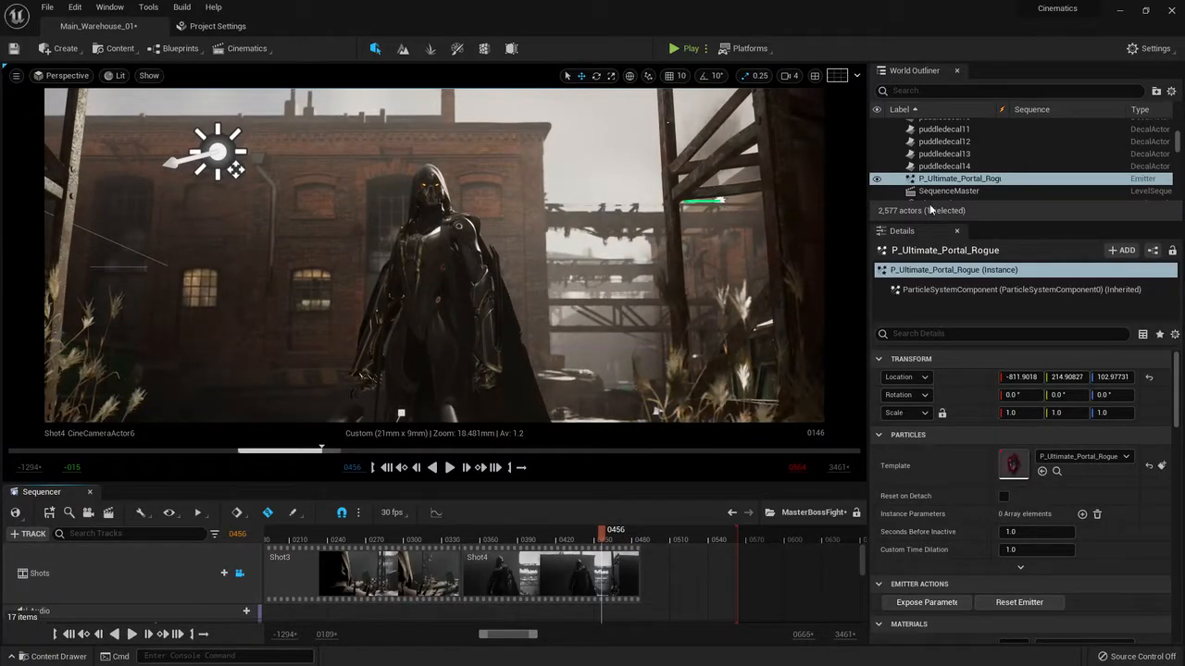
pyautogui.moveTo(981, 180); pyautogui.dragTo(942, 181)
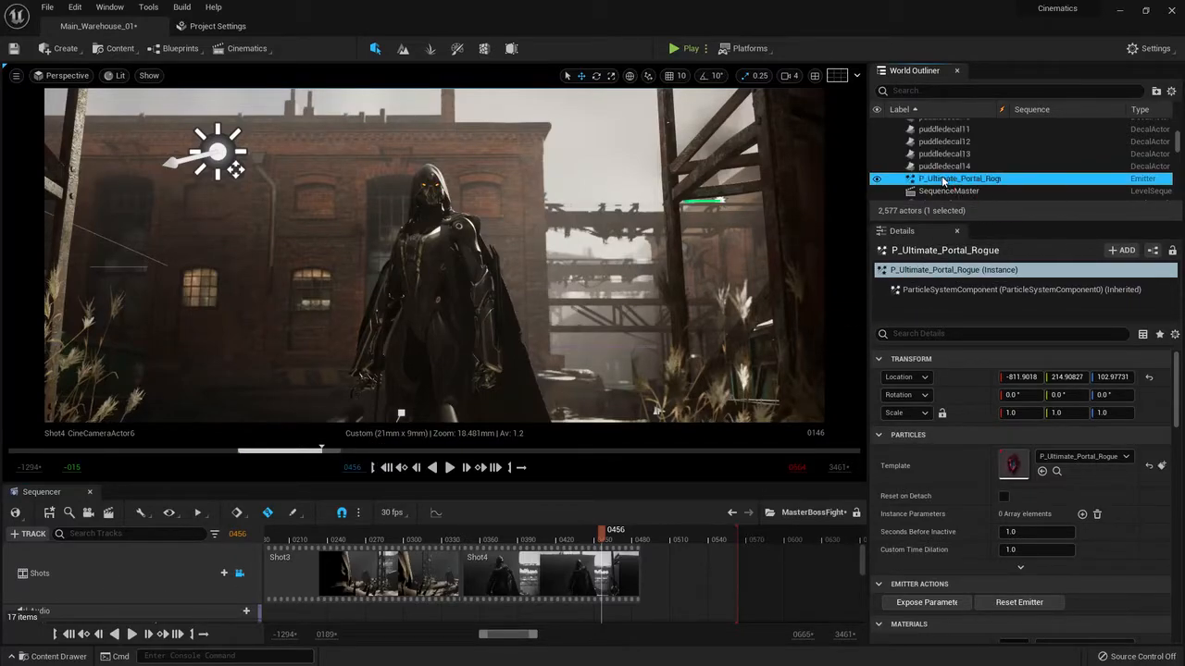
# Open the Shot4 sequence, move its playhead to frame 119 and look through its tracks
pyautogui.doubleClick(560, 569)
pyautogui.scroll(-1, 523, 569)
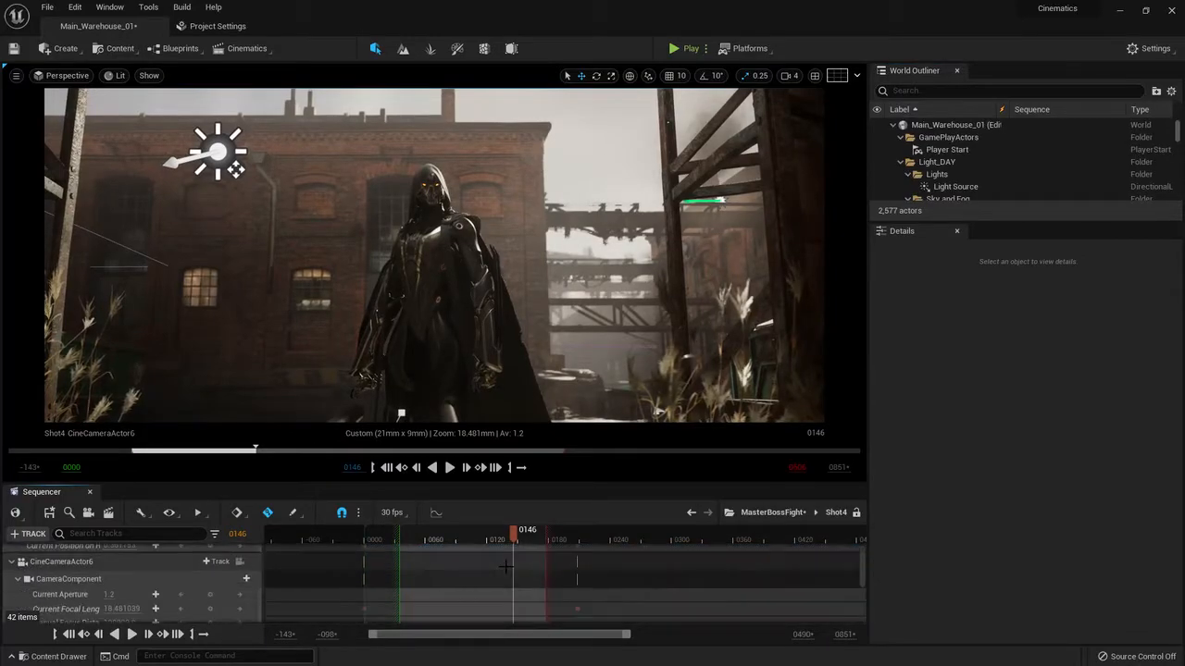
pyautogui.scroll(1, 516, 576)
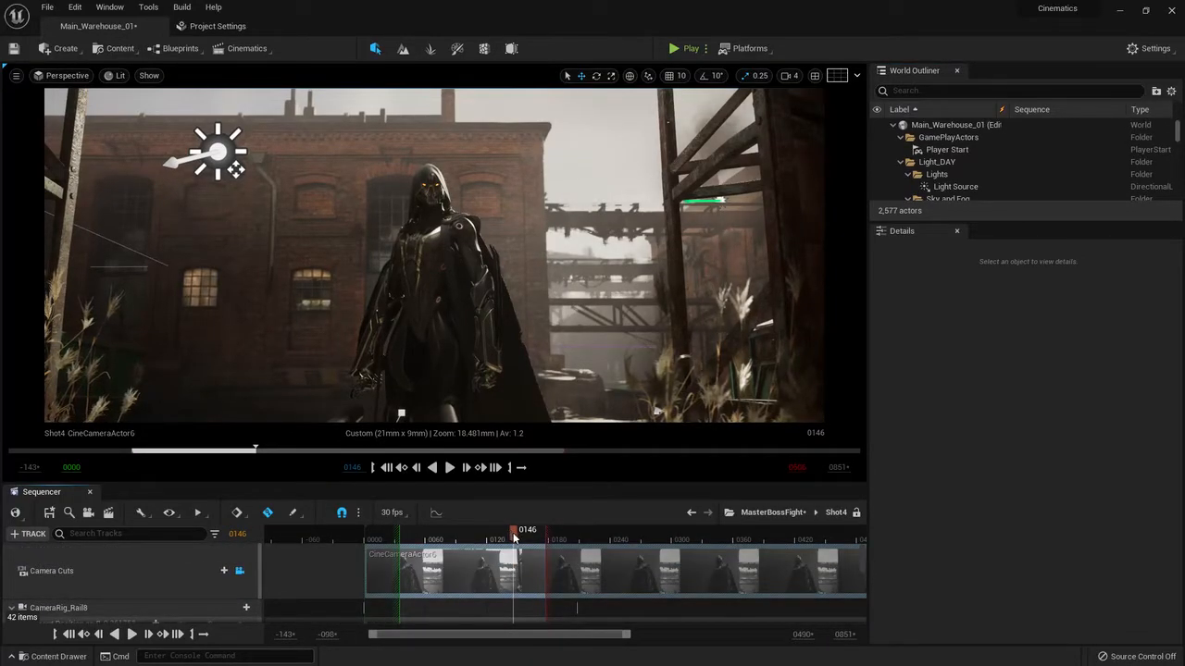
pyautogui.moveTo(513, 537); pyautogui.dragTo(486, 535)
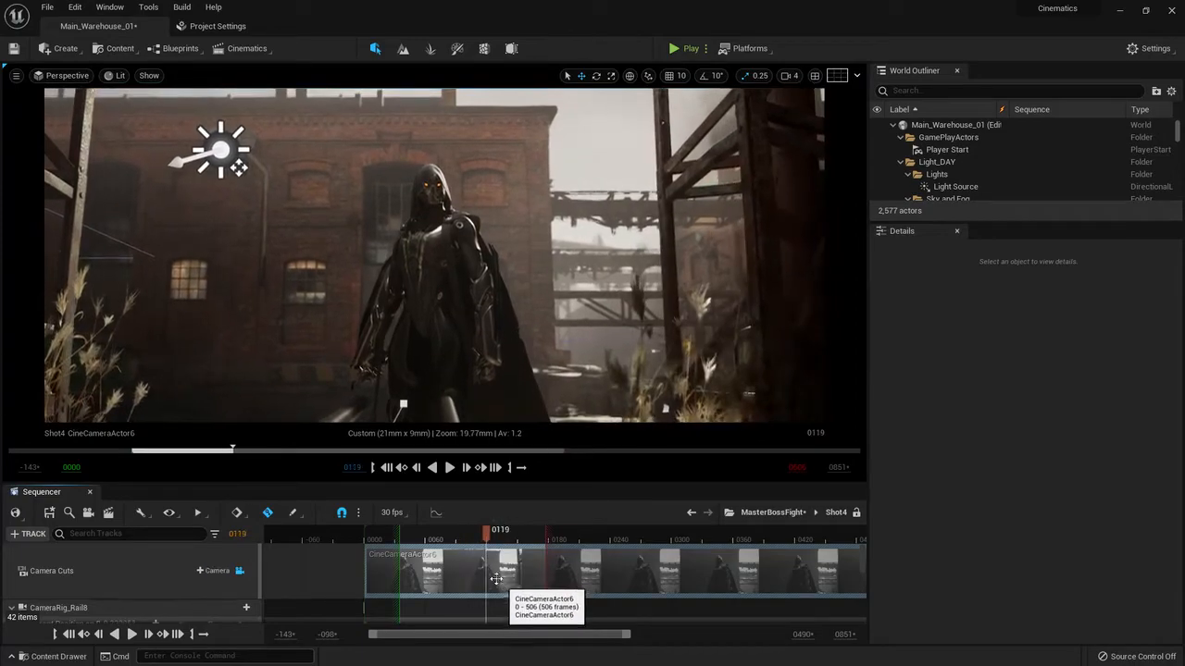
pyautogui.scroll(-2, 482, 573)
pyautogui.scroll(2, 478, 583)
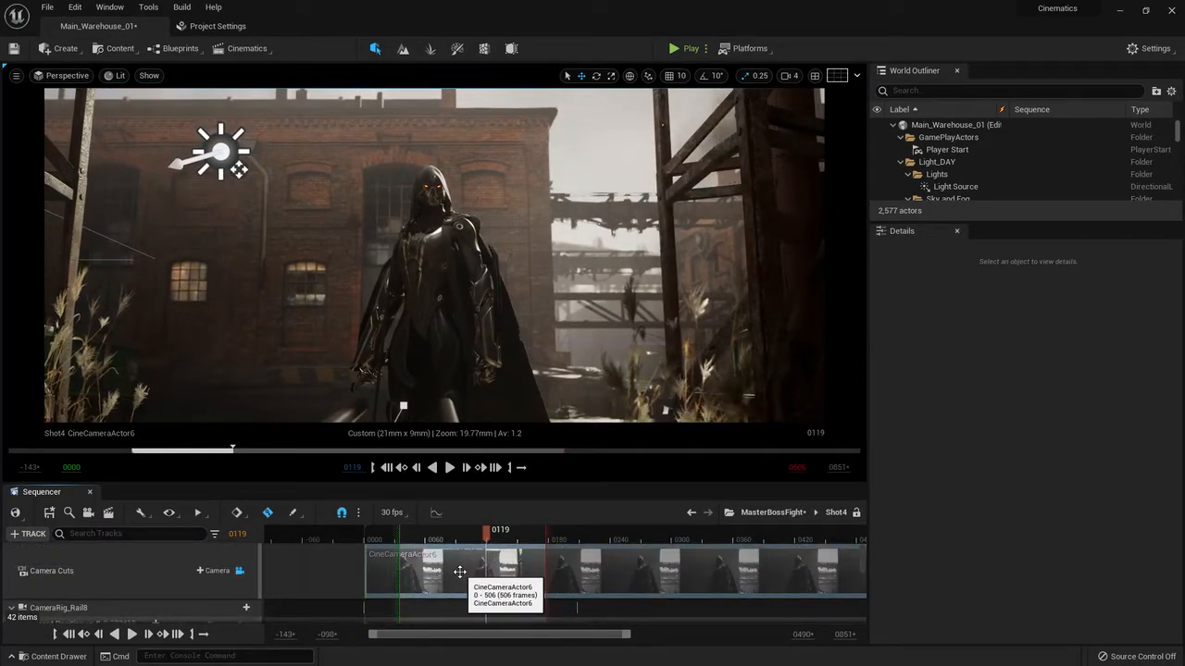
pyautogui.scroll(-2, 463, 574)
pyautogui.scroll(2, 519, 555)
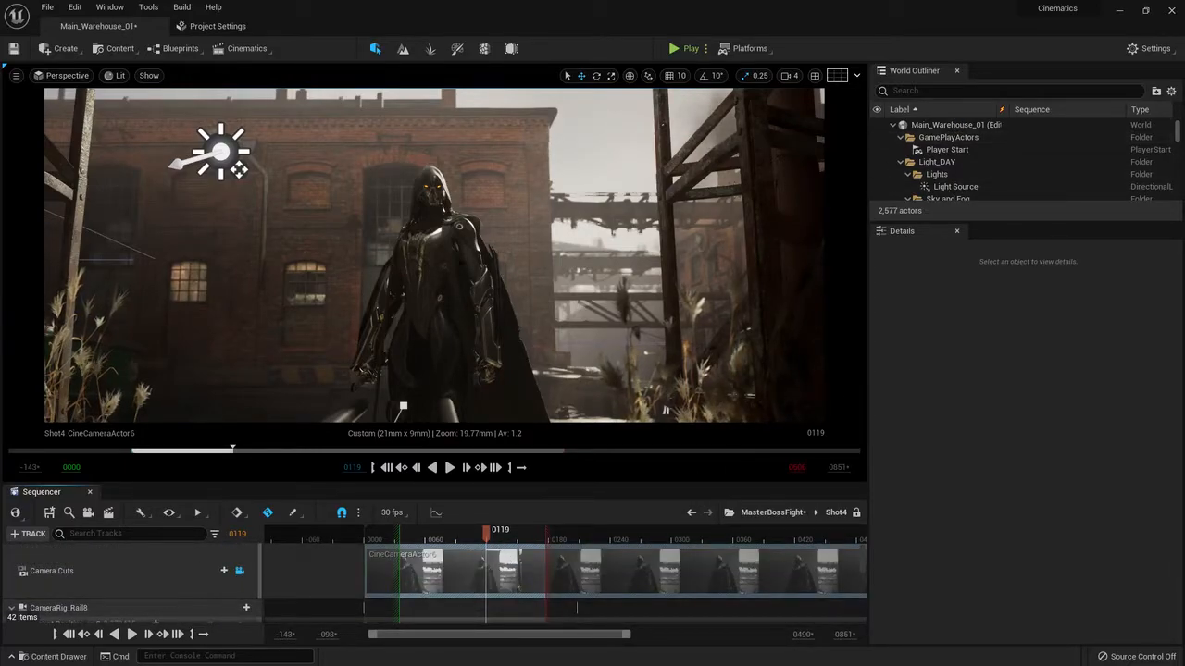
# Search the level actors for "port" and add the P_Ultimate_Portal_Rogue emitter to the Shot4 sequence
pyautogui.click(351, 386)
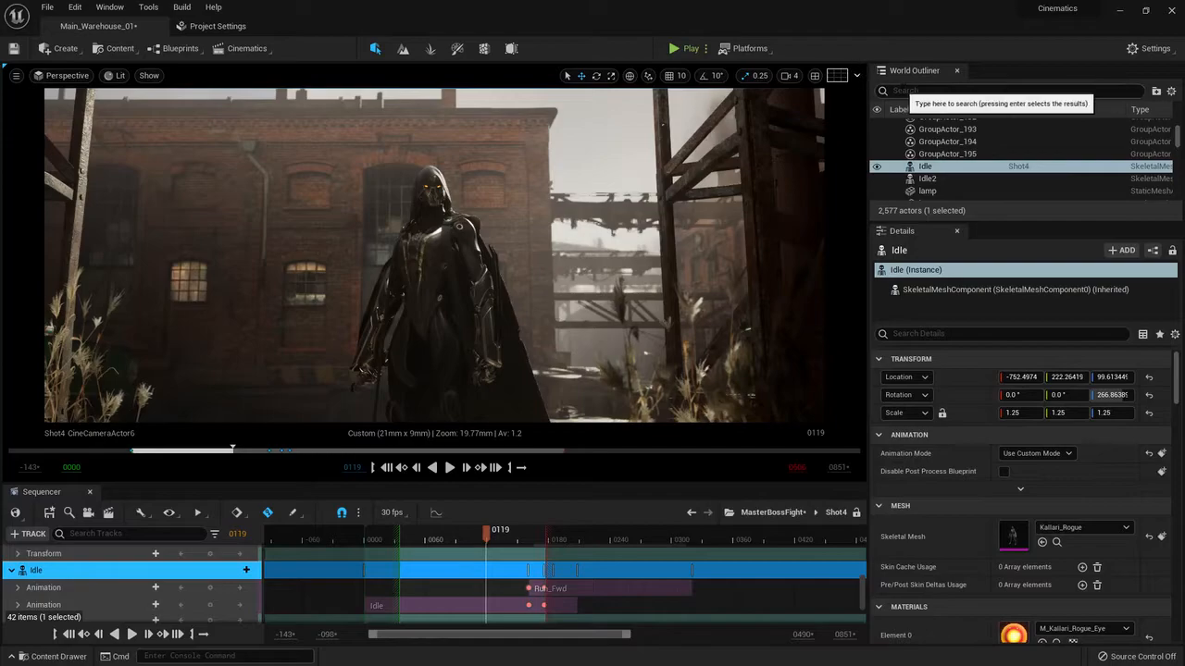
pyautogui.write('port')
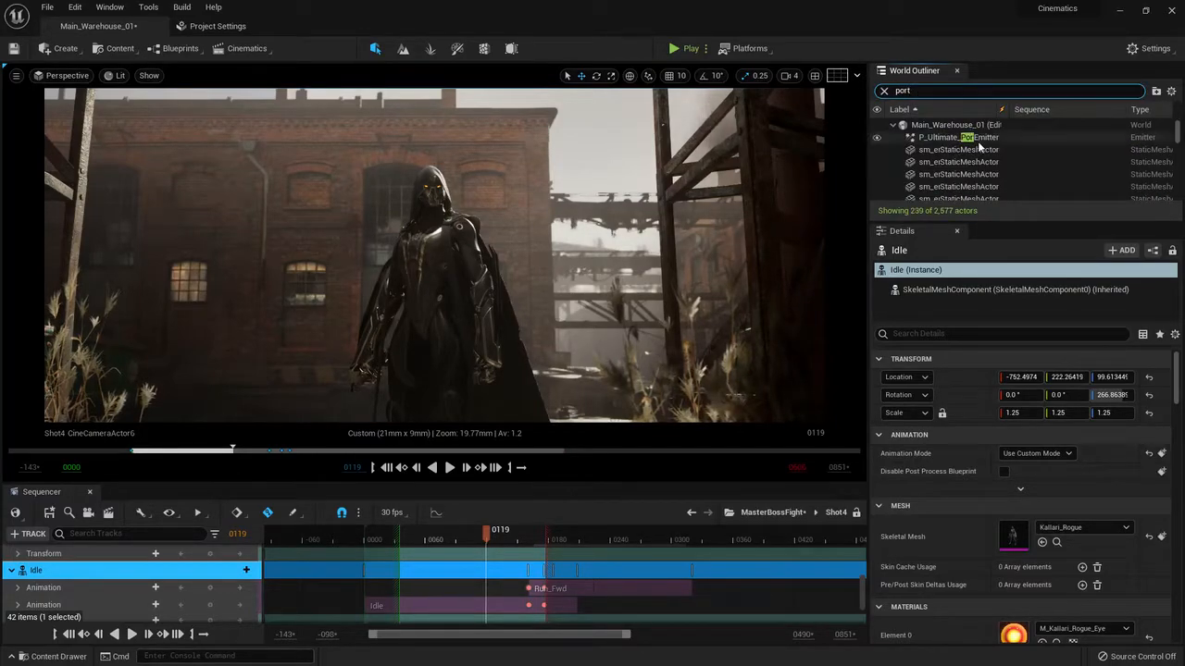
pyautogui.click(981, 139)
pyautogui.moveTo(981, 139); pyautogui.dragTo(191, 596)
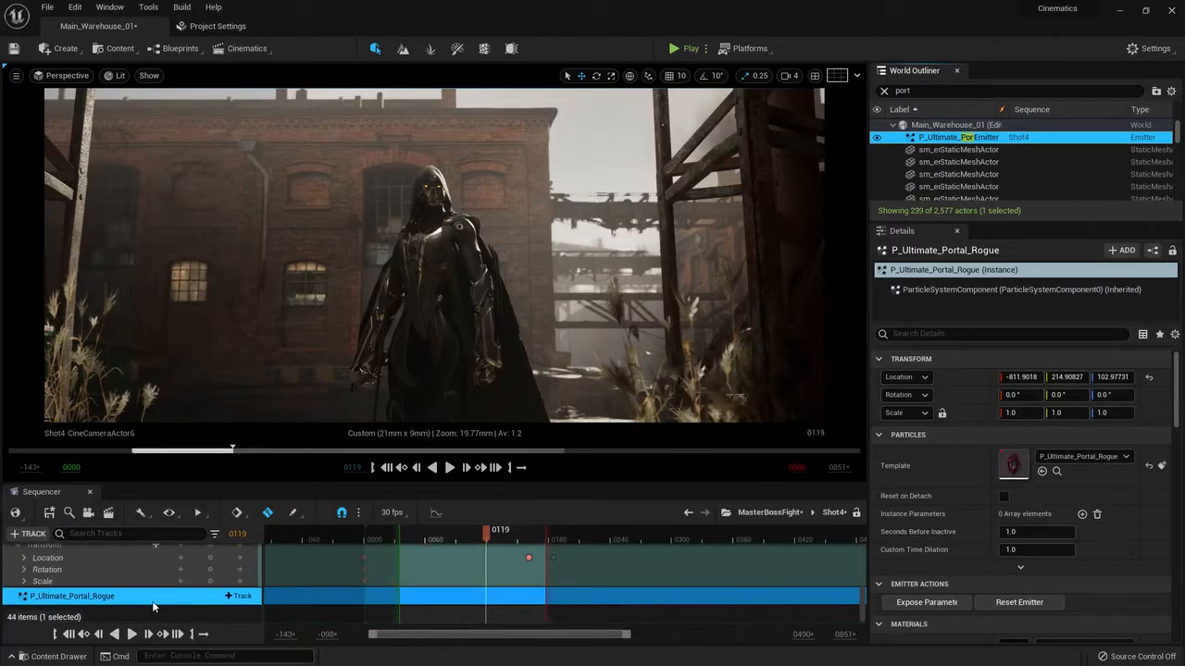
# Add an FX System Toggle Track to the portal emitter and key it as Activate at about frame 132
pyautogui.click(242, 598)
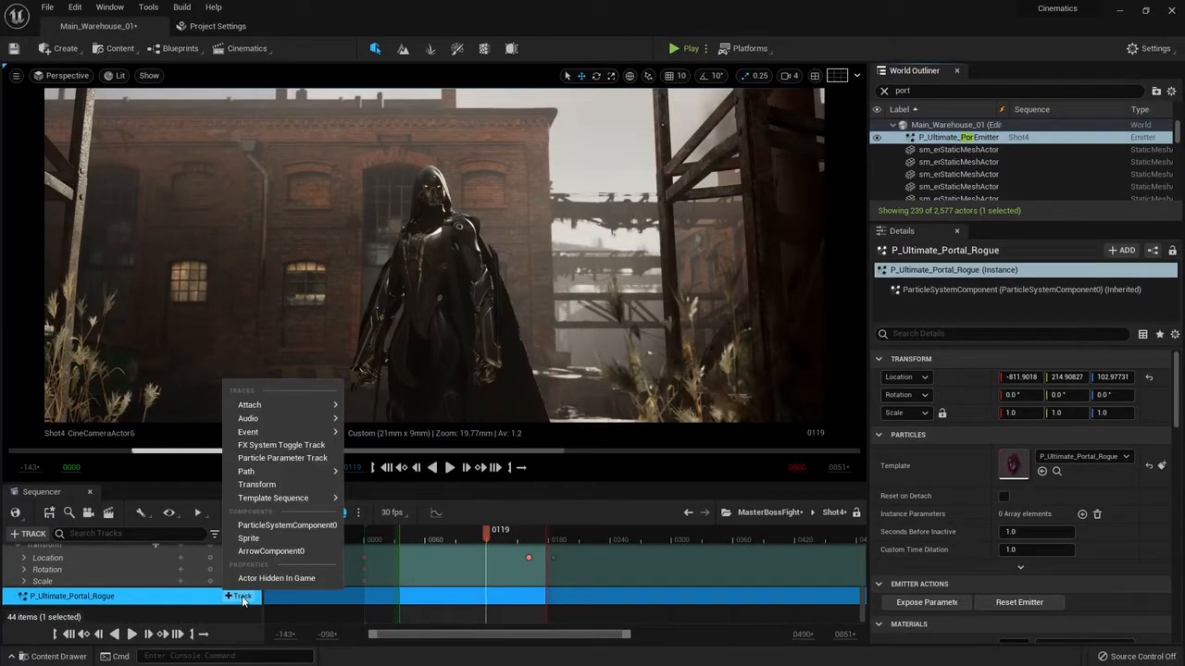
pyautogui.click(290, 446)
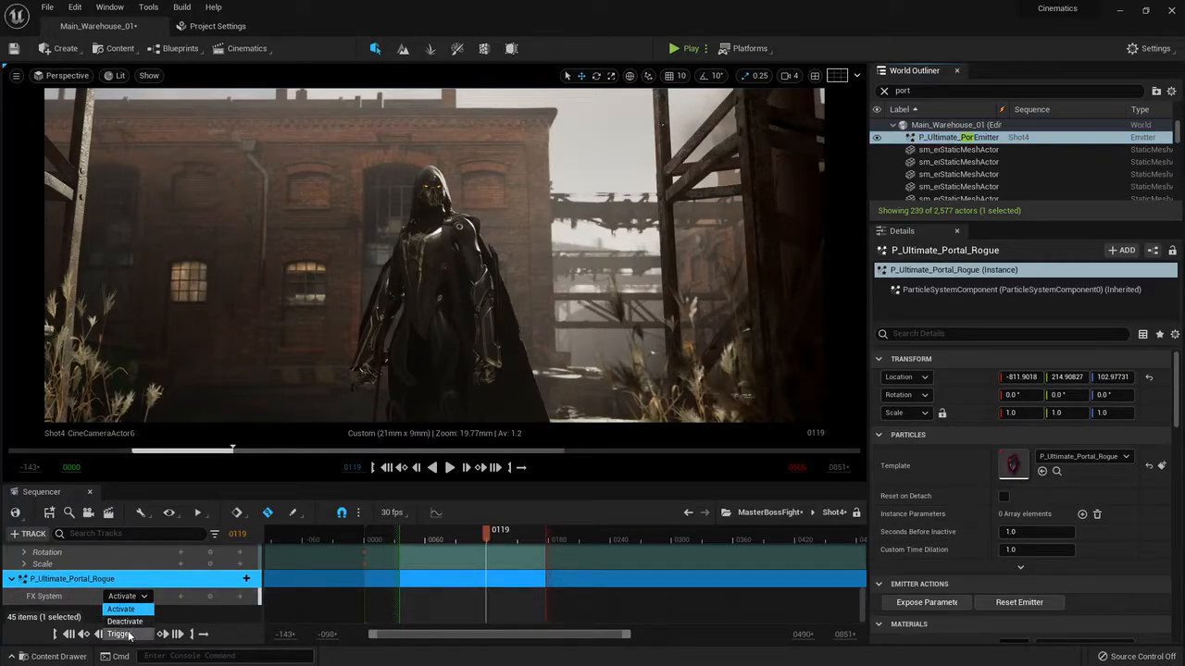
pyautogui.click(129, 610)
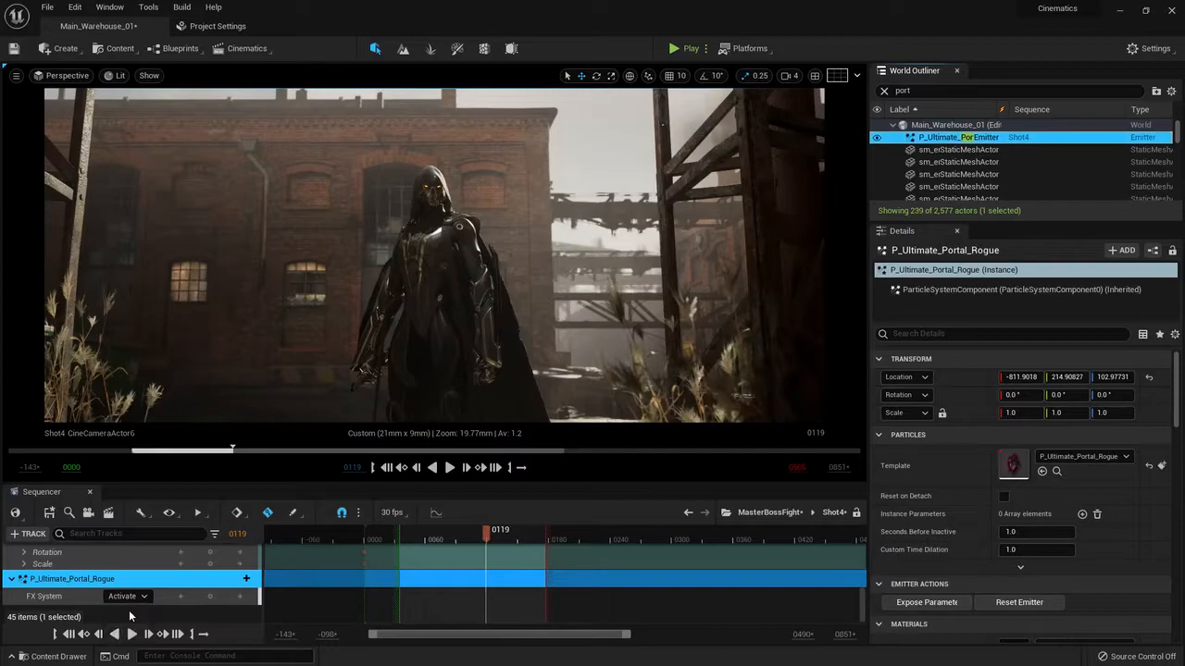
pyautogui.keyDown('ctrl'); pyautogui.scroll(5, 495, 580); pyautogui.keyUp('ctrl')
pyautogui.moveTo(486, 537); pyautogui.dragTo(536, 536)
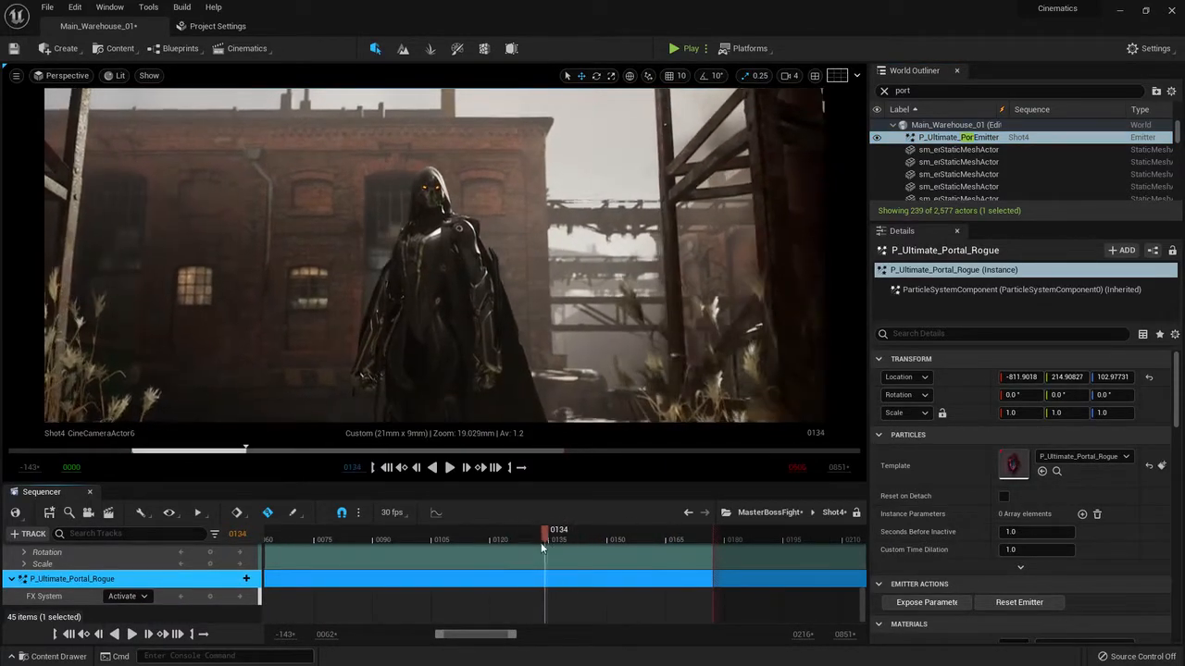
pyautogui.click(210, 597)
# Play Shot4 from frame 103 to its end to check the timing of the portal effect
pyautogui.moveTo(539, 536); pyautogui.dragTo(425, 540)
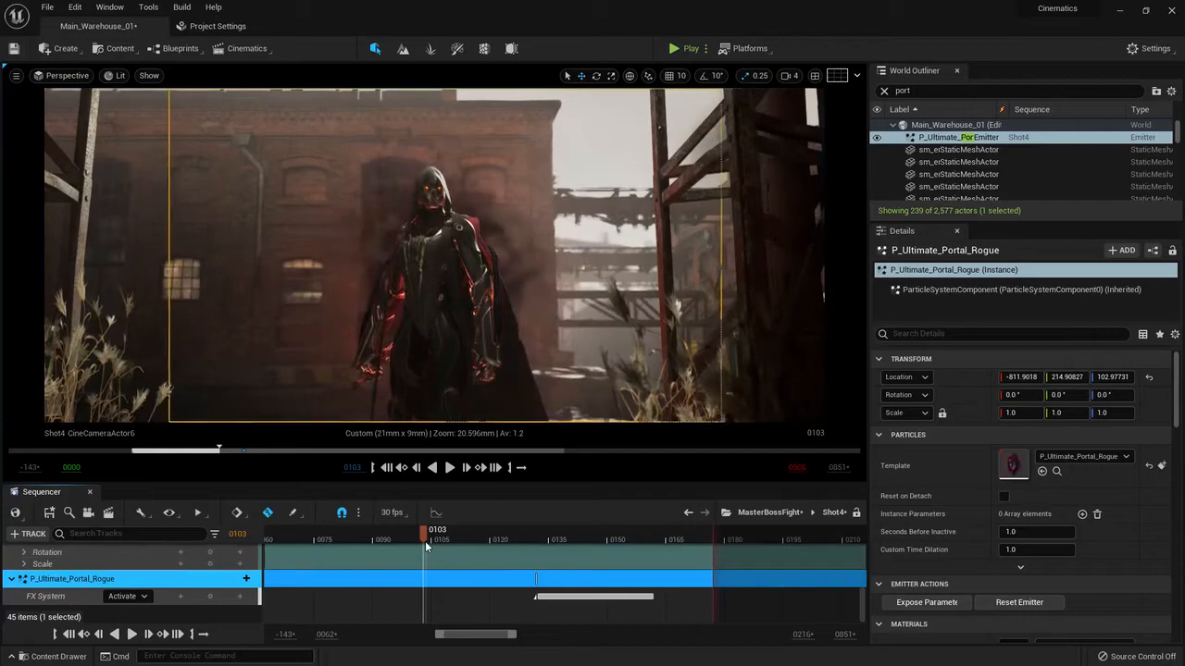
pyautogui.click(448, 467)
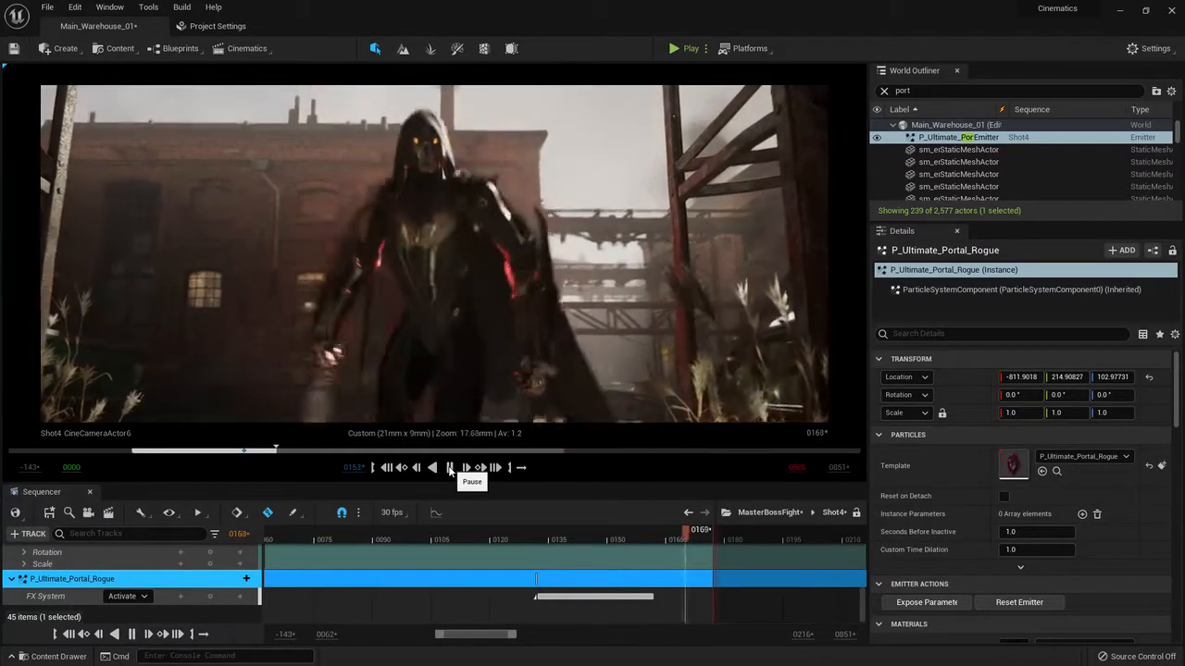
pyautogui.keyDown('ctrl'); pyautogui.scroll(-3, 629, 566); pyautogui.keyUp('ctrl')
pyautogui.keyDown('ctrl'); pyautogui.scroll(-1, 694, 541); pyautogui.keyUp('ctrl')
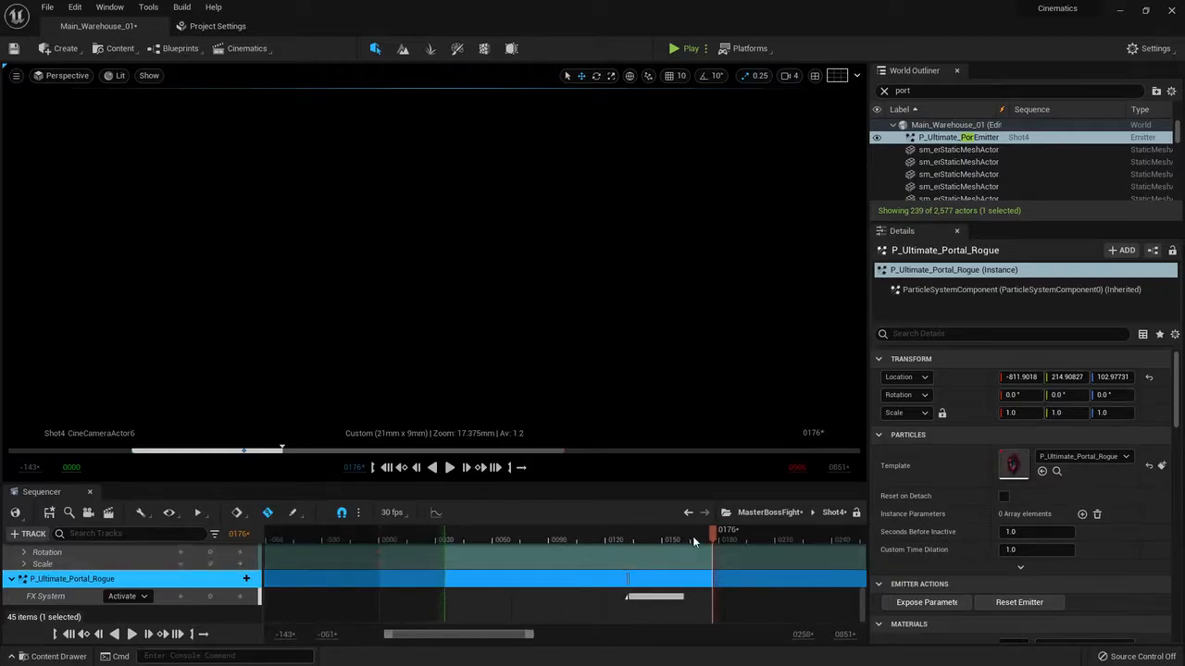
# Move the portal's FX System Activate key to about frame 148 and replay Shot4
pyautogui.click(625, 539)
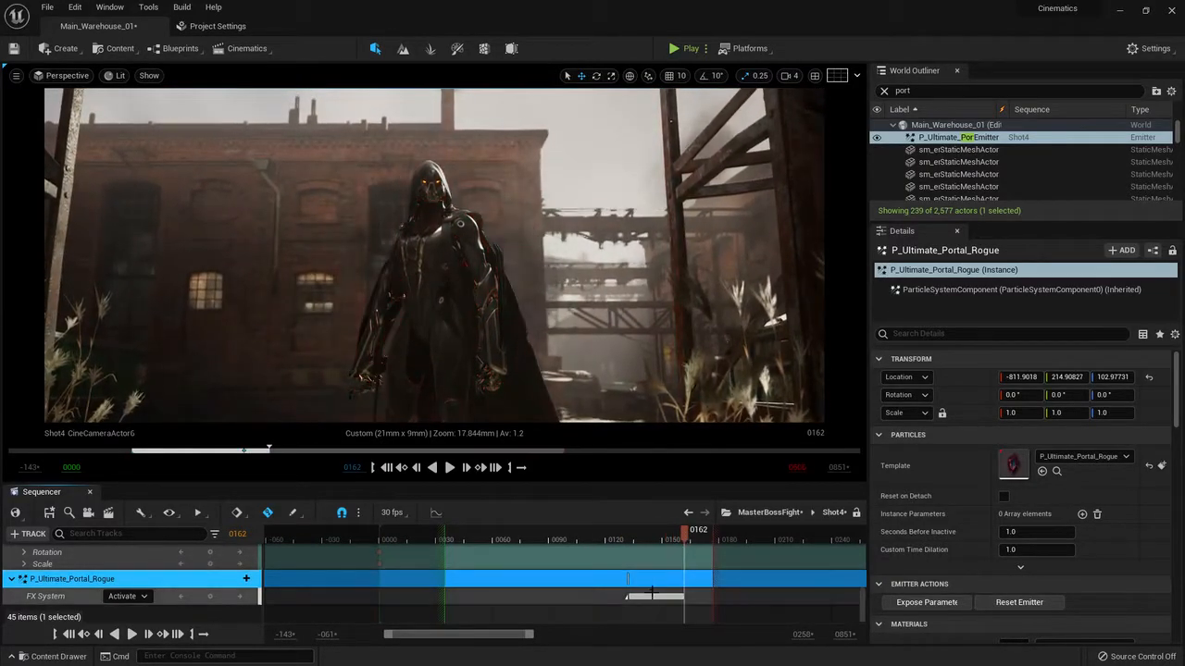
pyautogui.moveTo(627, 598); pyautogui.dragTo(657, 594)
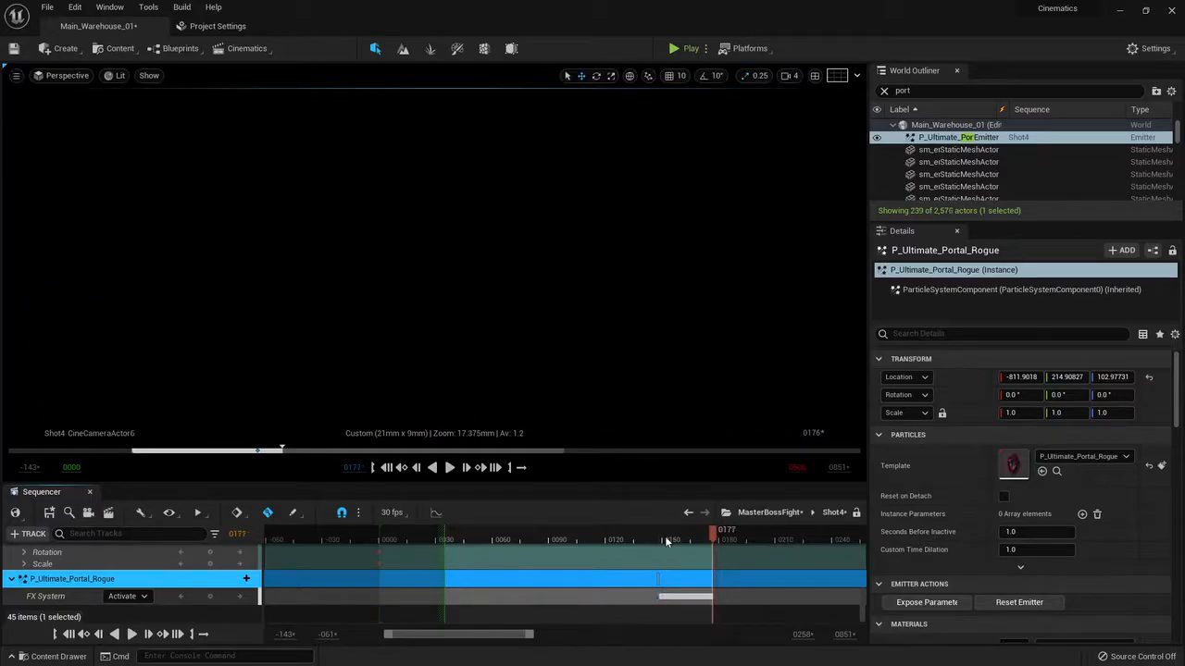
pyautogui.click(613, 537)
pyautogui.press('space')
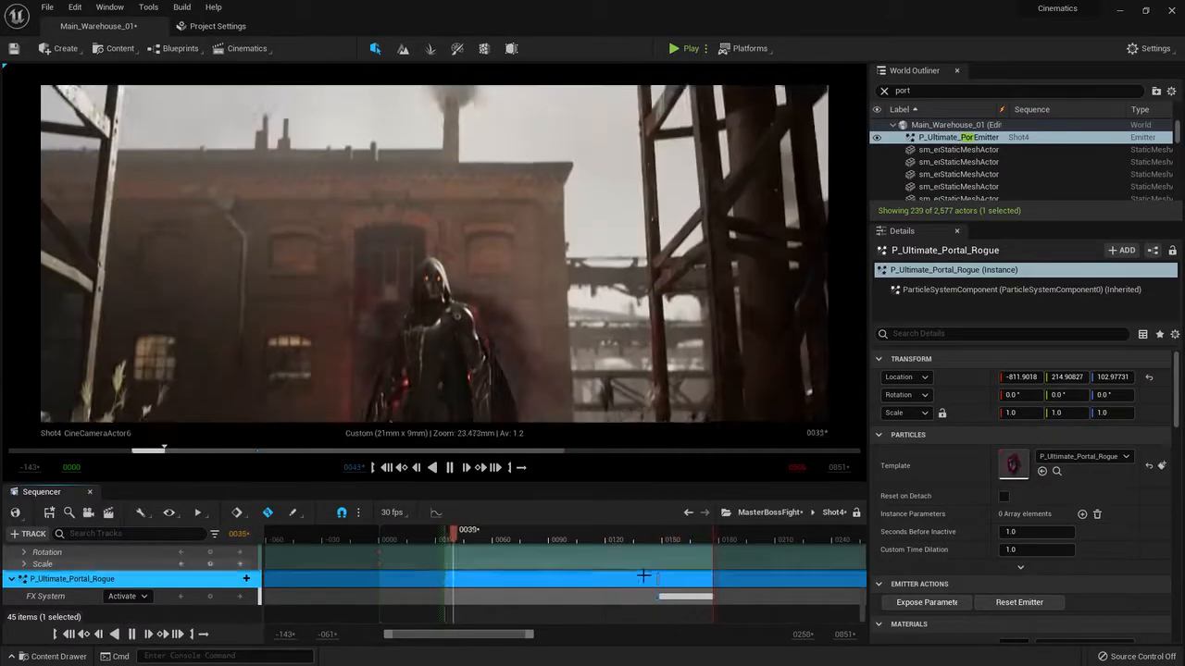
# Delay the portal's Activate key to about frame 160, then play and scrub the end of Shot4 to check its timing
pyautogui.keyDown('ctrl'); pyautogui.scroll(1, 653, 588); pyautogui.keyUp('ctrl')
pyautogui.moveTo(703, 599); pyautogui.dragTo(737, 598)
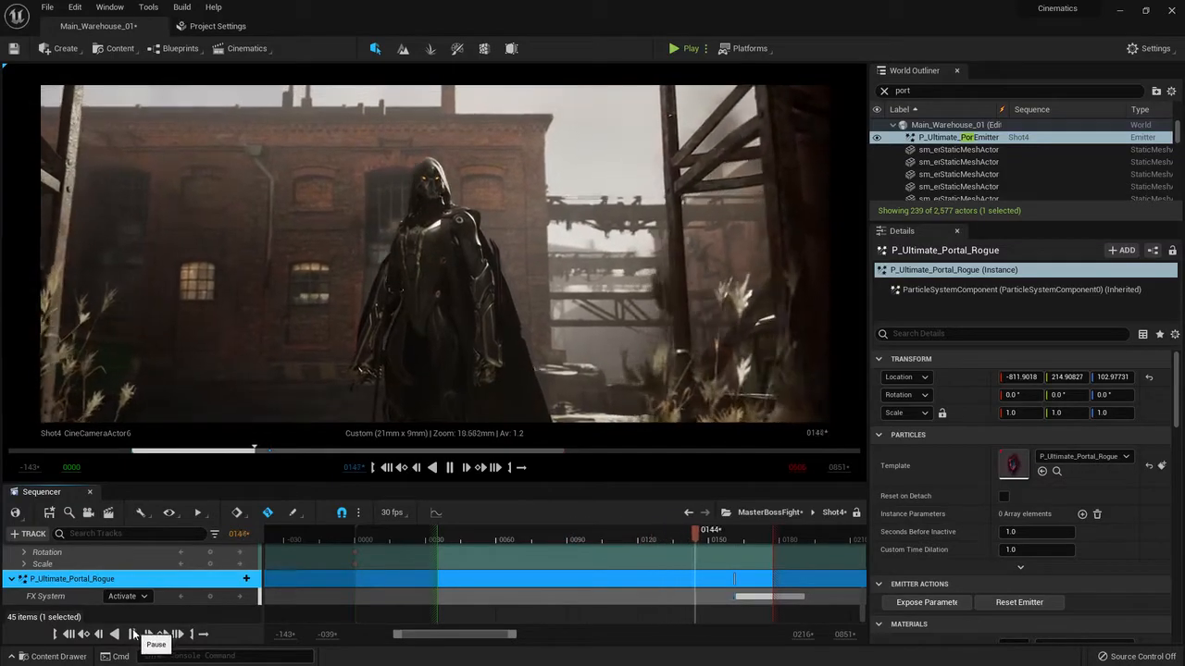
pyautogui.click(132, 635)
pyautogui.moveTo(731, 535); pyautogui.dragTo(699, 538)
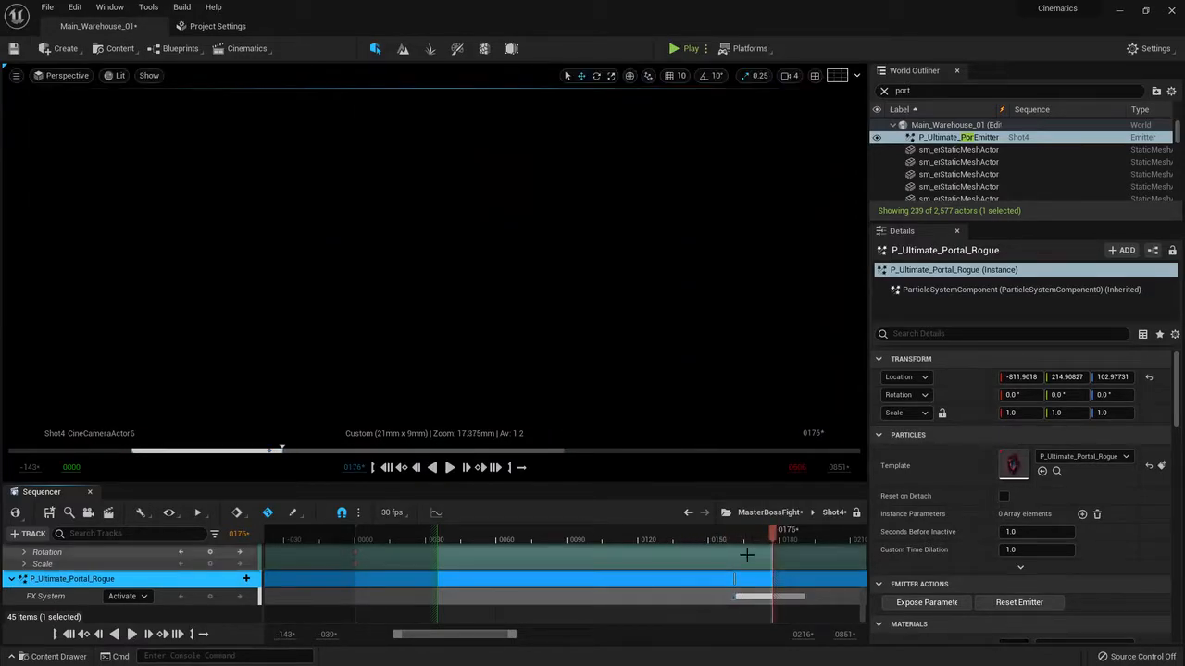
# Turn off Auto Activate for the P_Ultimate_Portal_Rogue emitter and scrub from frame 36 towards the end of Shot4 to test it
pyautogui.keyDown('ctrl'); pyautogui.scroll(-5, 747, 555); pyautogui.keyUp('ctrl')
pyautogui.moveTo(716, 566); pyautogui.dragTo(627, 573, button='right')
pyautogui.moveTo(685, 541); pyautogui.dragTo(556, 550)
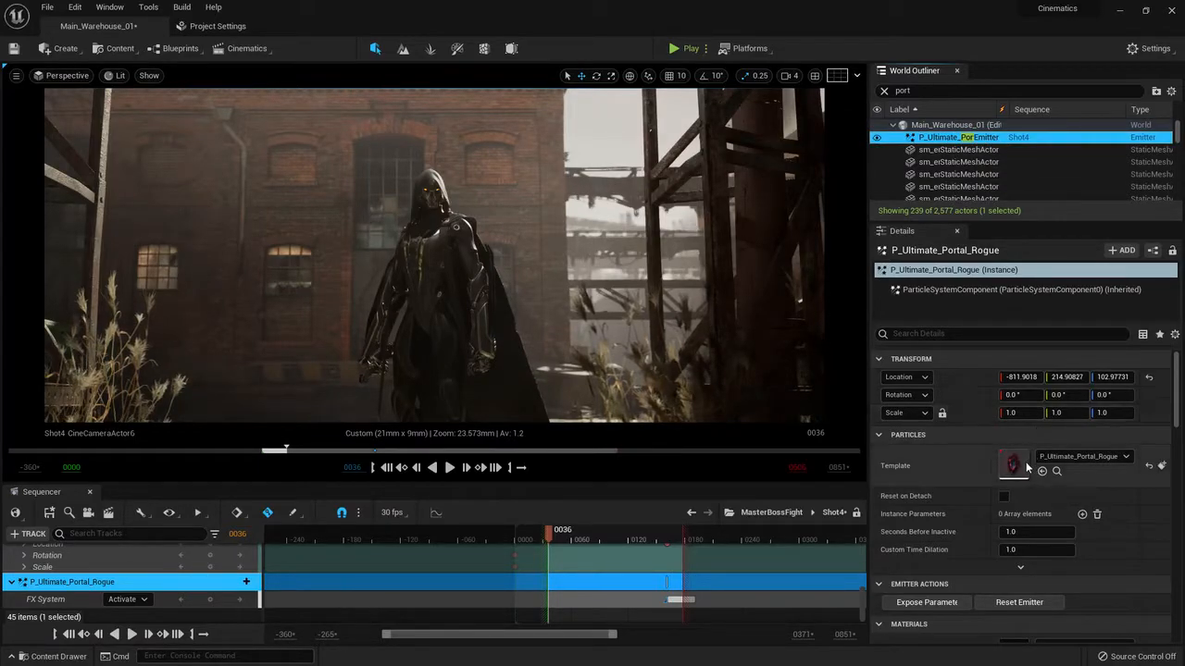
pyautogui.scroll(-10, 1026, 461)
pyautogui.scroll(-8, 1040, 468)
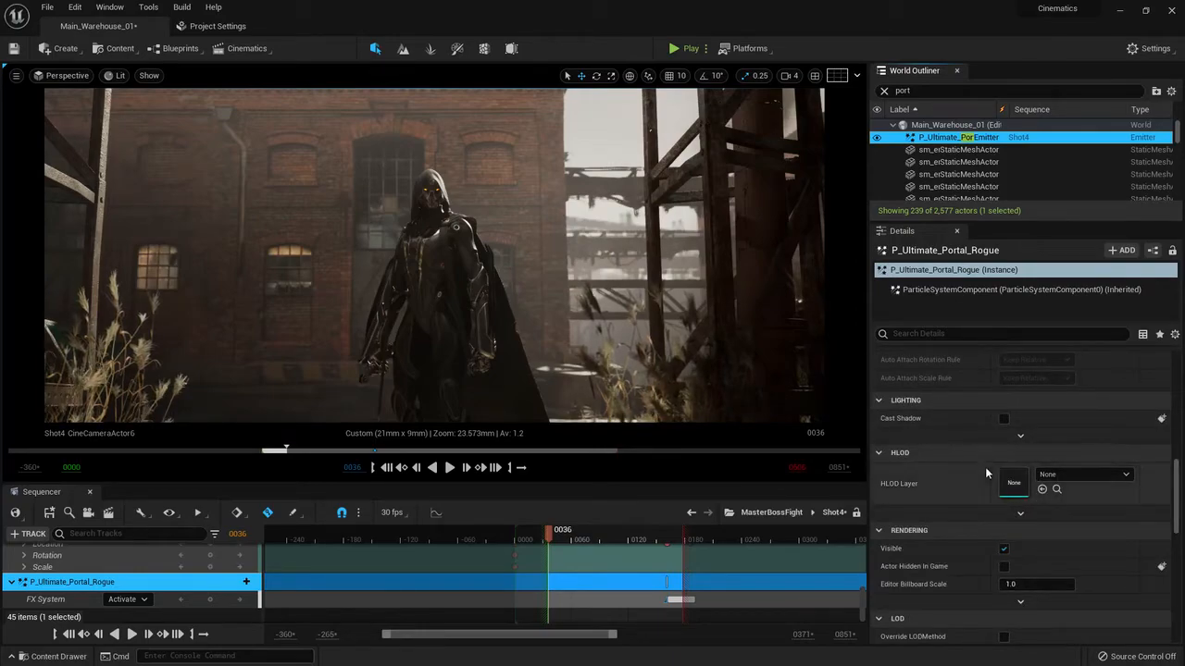
pyautogui.scroll(-4, 986, 466)
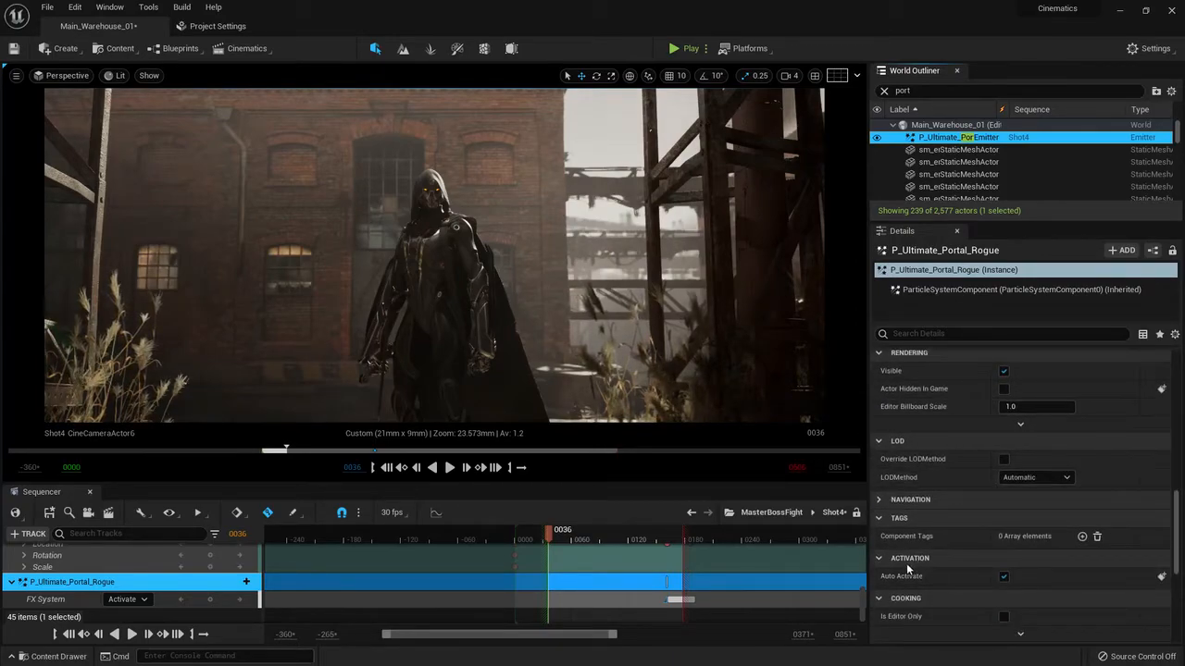
pyautogui.click(1005, 576)
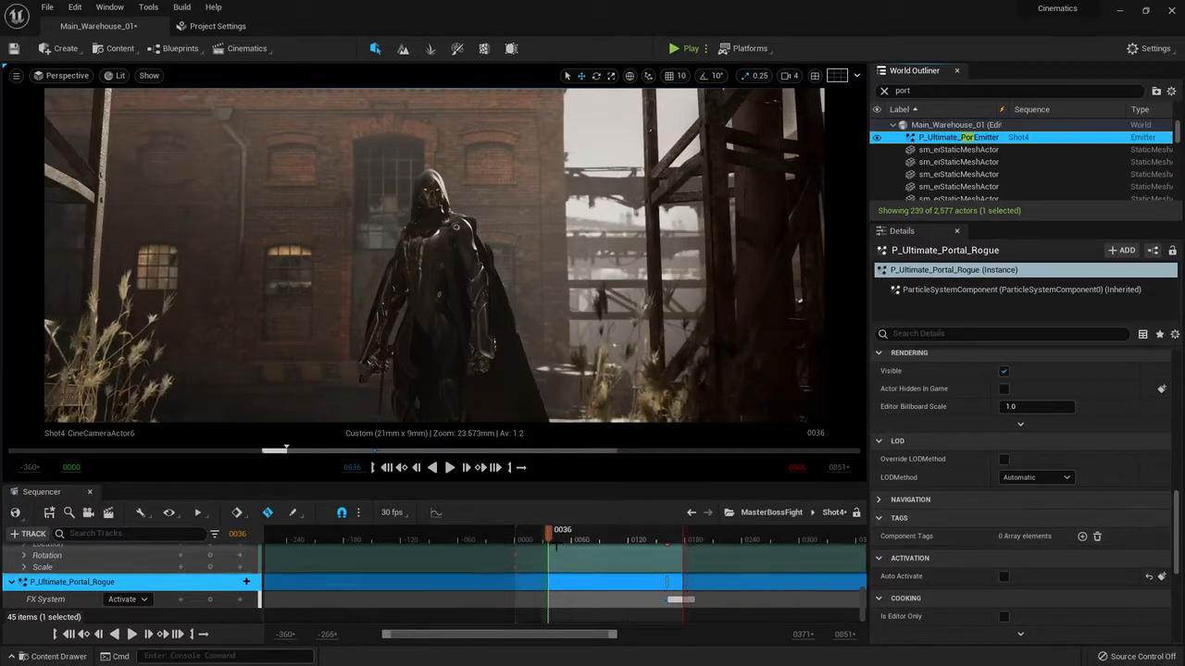
pyautogui.click(620, 540)
pyautogui.moveTo(620, 543); pyautogui.dragTo(673, 544)
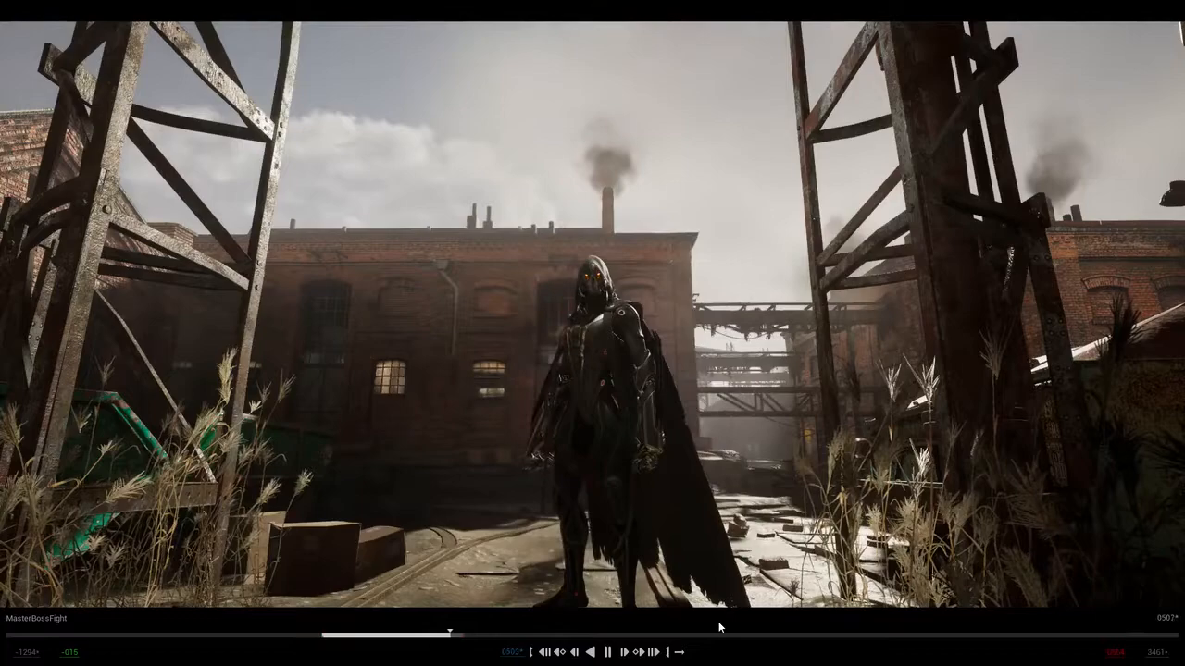
# Leave the full-screen MasterBossFight playback and release the viewport from the Shots camera to look around the courtyard
pyautogui.click(608, 652)
pyautogui.press('F11')
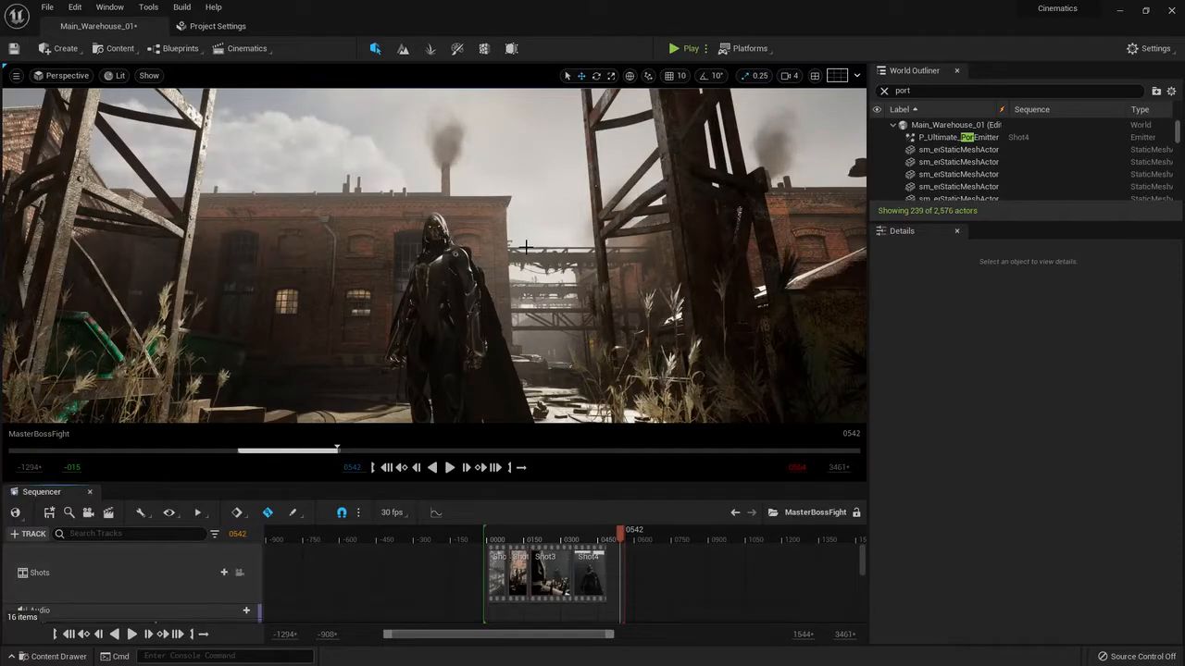
pyautogui.click(238, 572)
pyautogui.moveTo(559, 303); pyautogui.dragTo(559, 304, button='right')
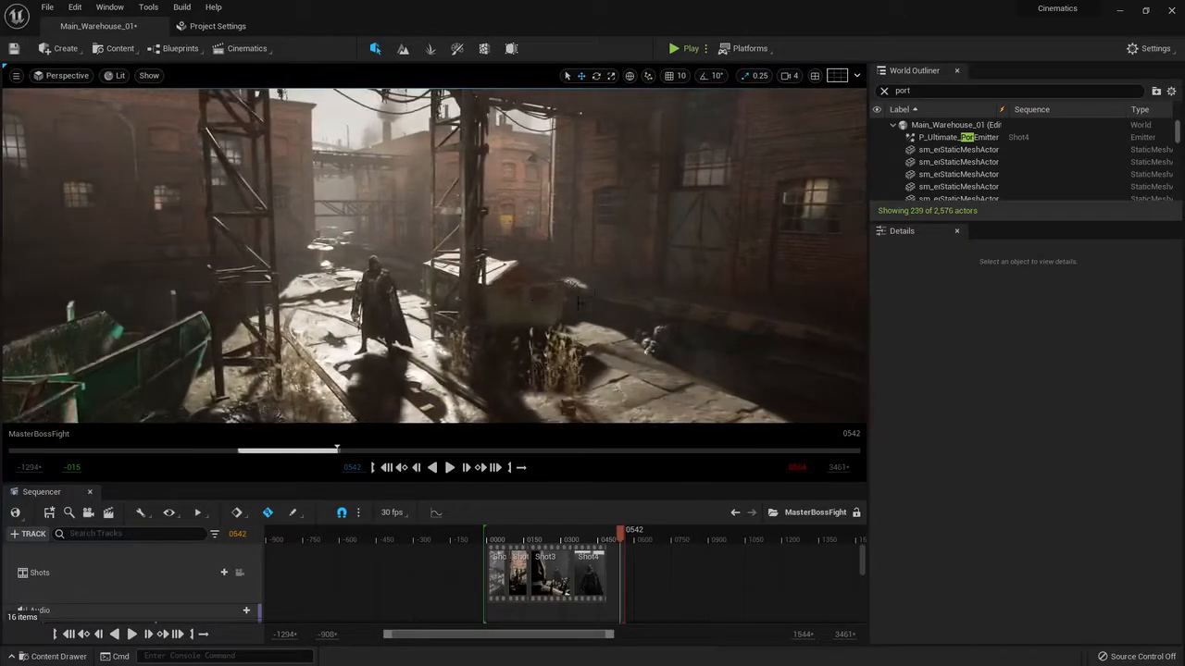
pyautogui.moveTo(556, 249); pyautogui.dragTo(556, 249, button='right')
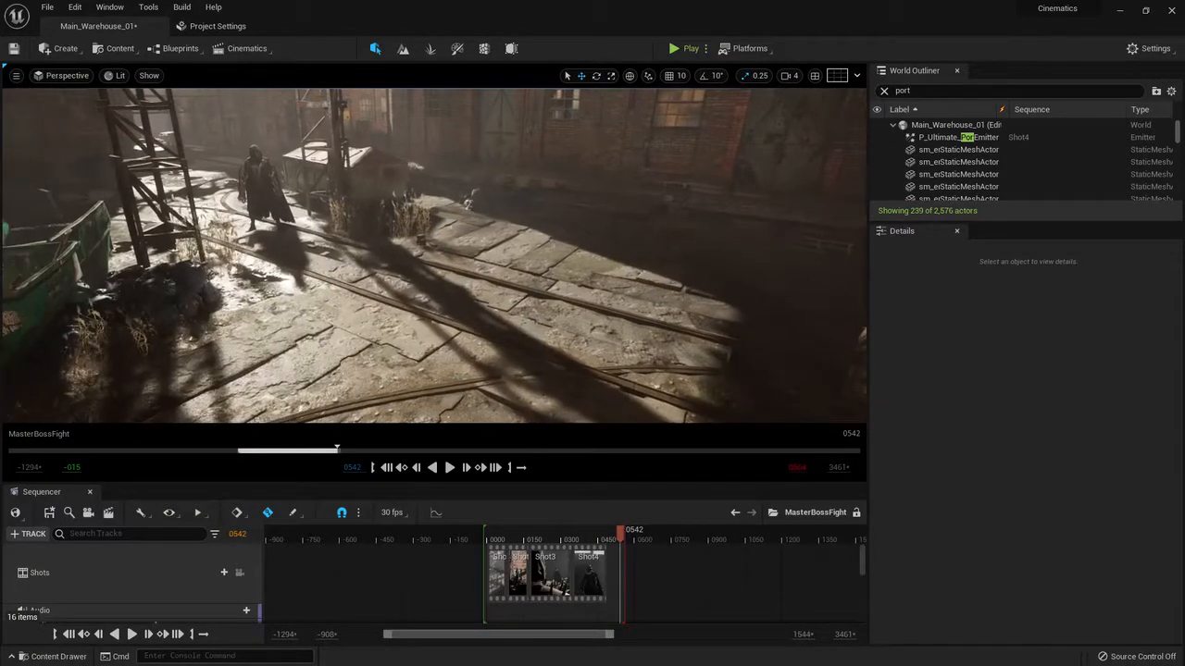